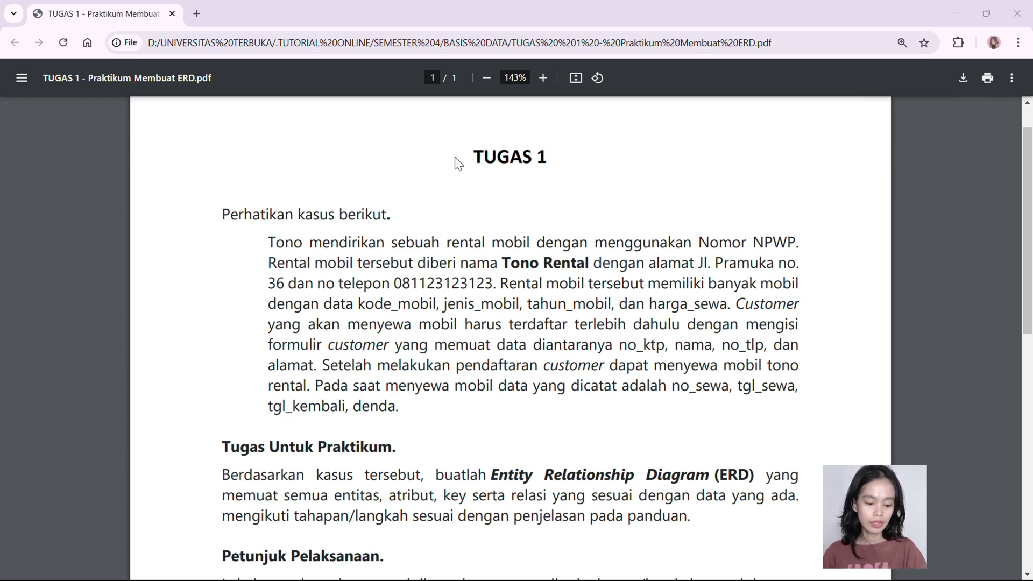
Switch to the practicum guide PDF in Acrobat and review the ERD creation stages and the Object Entity Relationship symbol tables.
key("alt+Tab")
key("alt+Tab")
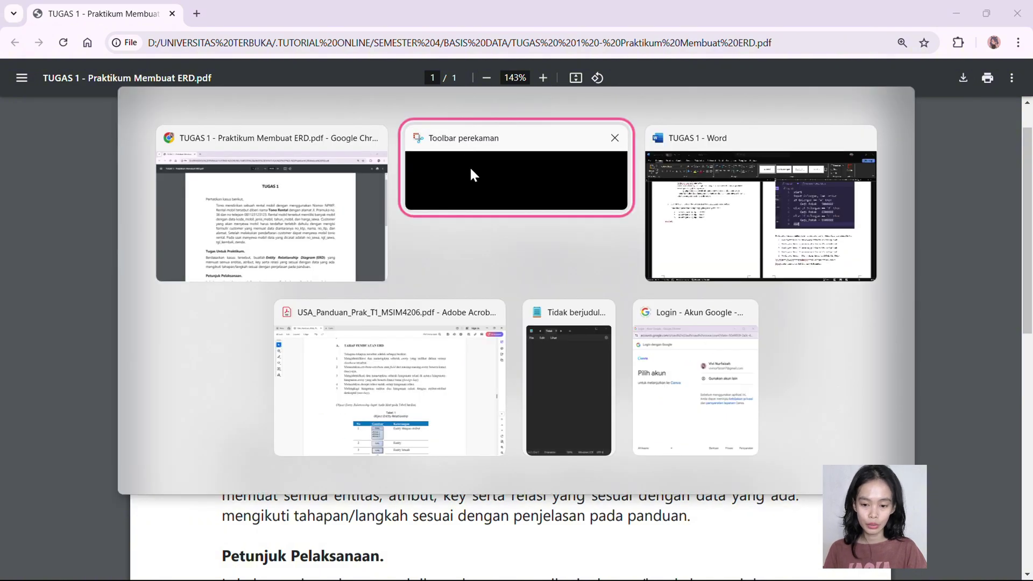
left_click(340, 362)
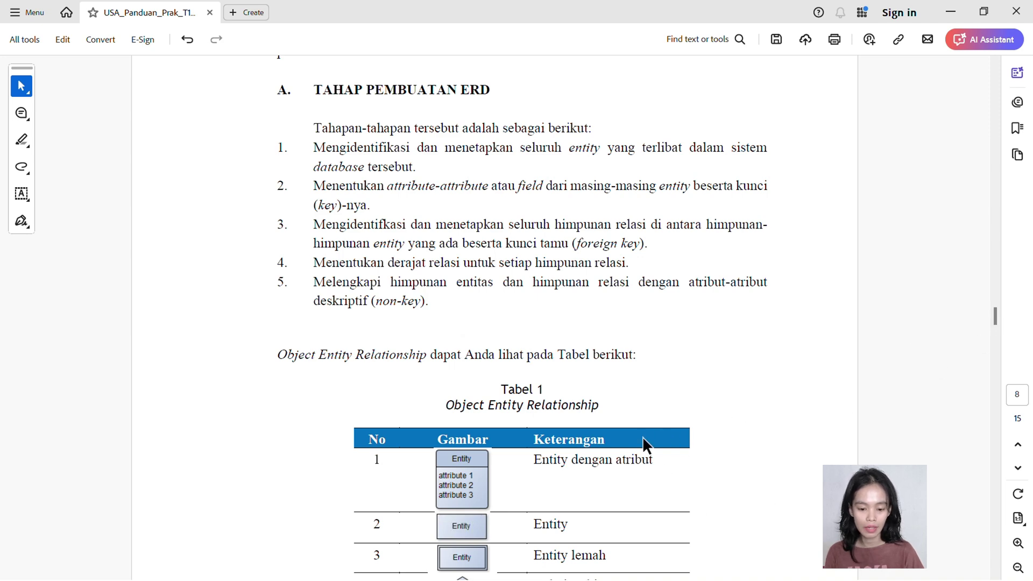
scroll(595, 422, "down", 5)
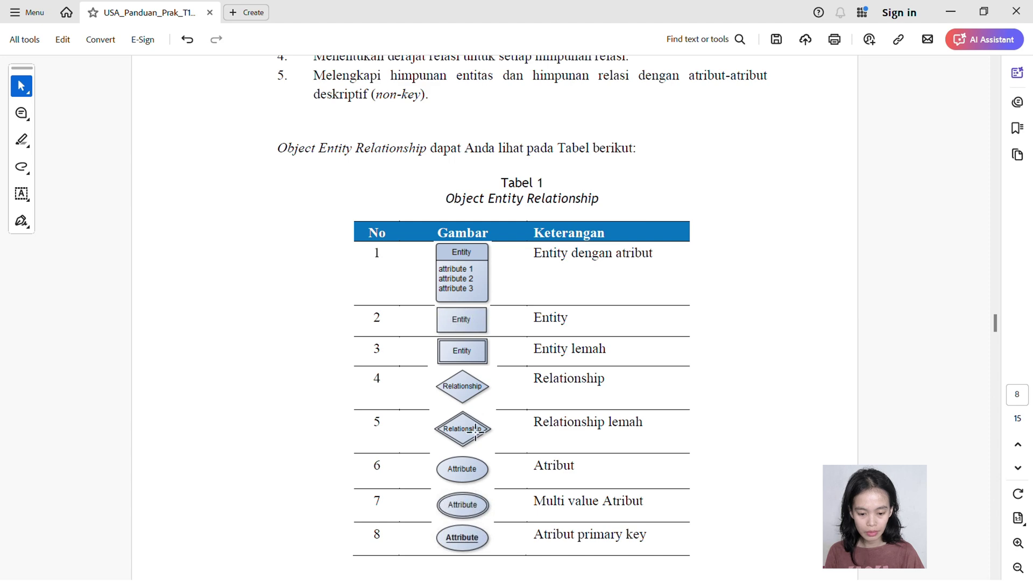
scroll(471, 425, "down", 3)
scroll(457, 425, "down", 8)
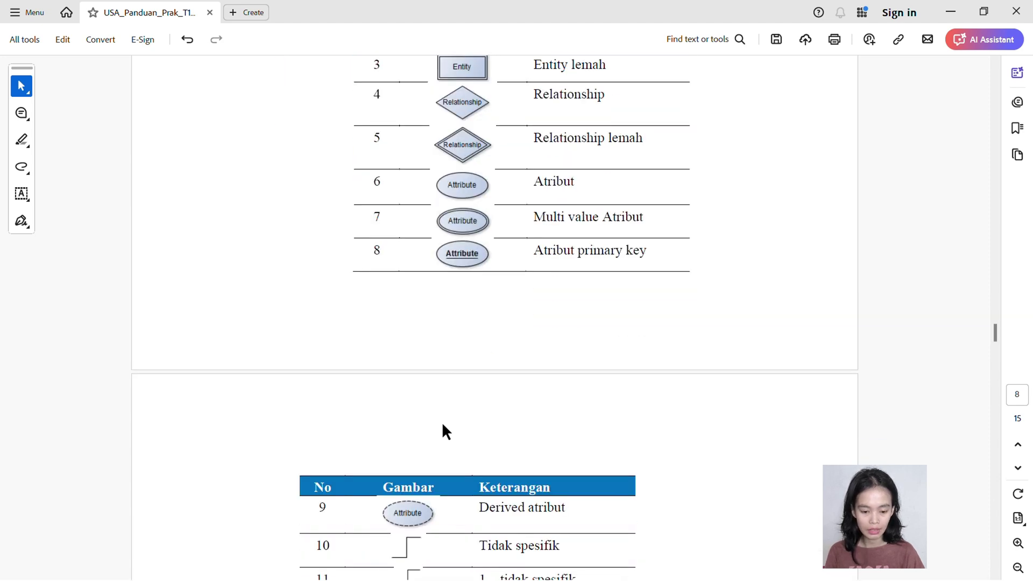
scroll(438, 420, "down", 2)
scroll(429, 361, "down", 3)
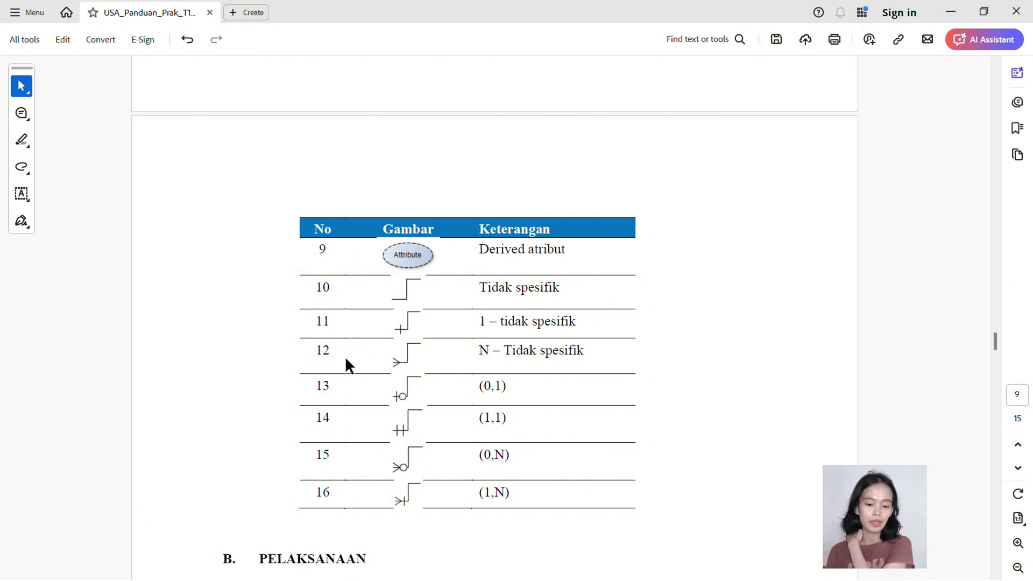
Read the guide's hospital example of identifying entities and attributes, comparing it with the Tono Rental case in the assignment PDF.
scroll(346, 364, "down", 6)
scroll(383, 425, "down", 10)
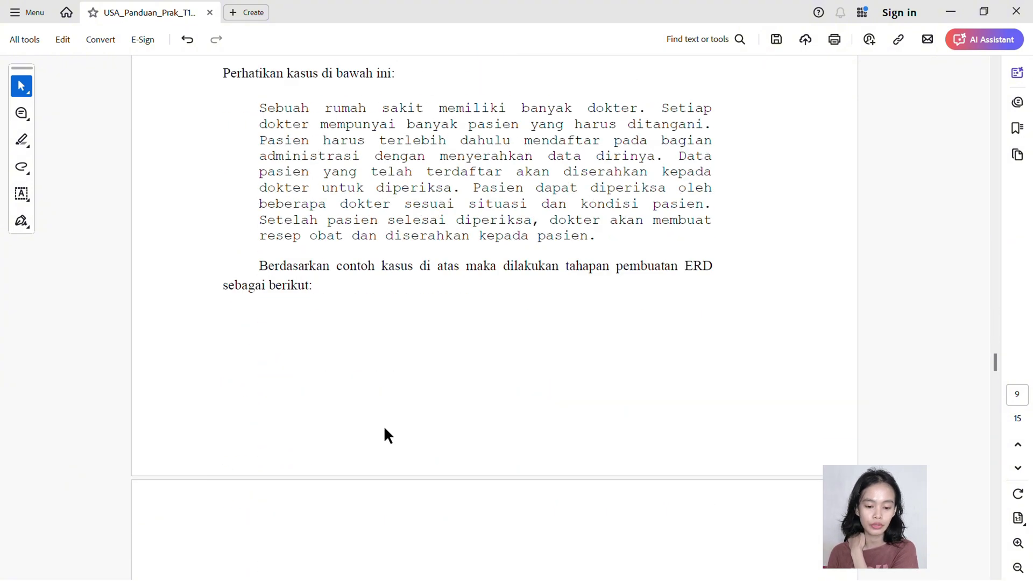
scroll(377, 398, "down", 1)
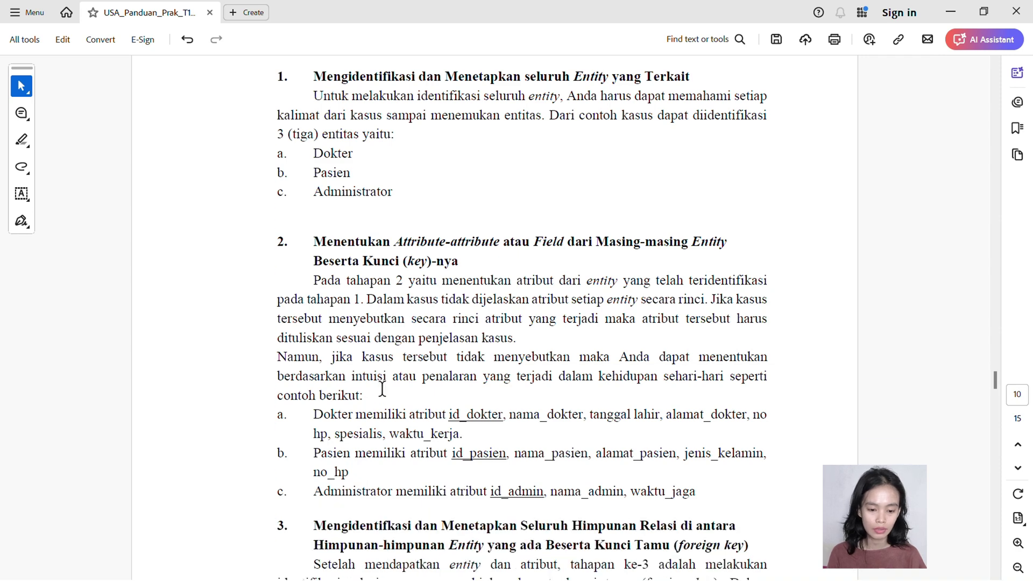
scroll(380, 388, "up", 1)
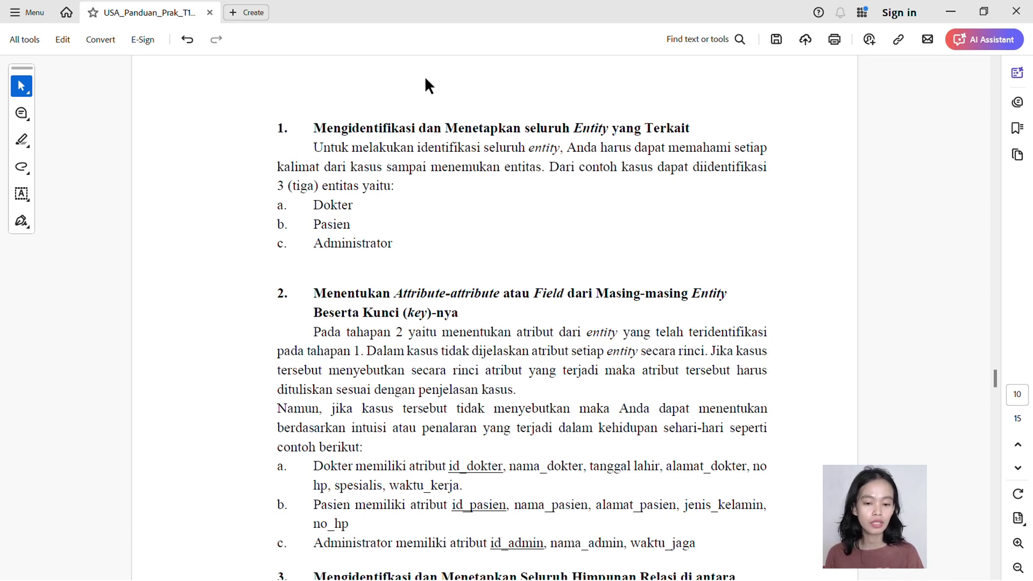
key("alt+Tab")
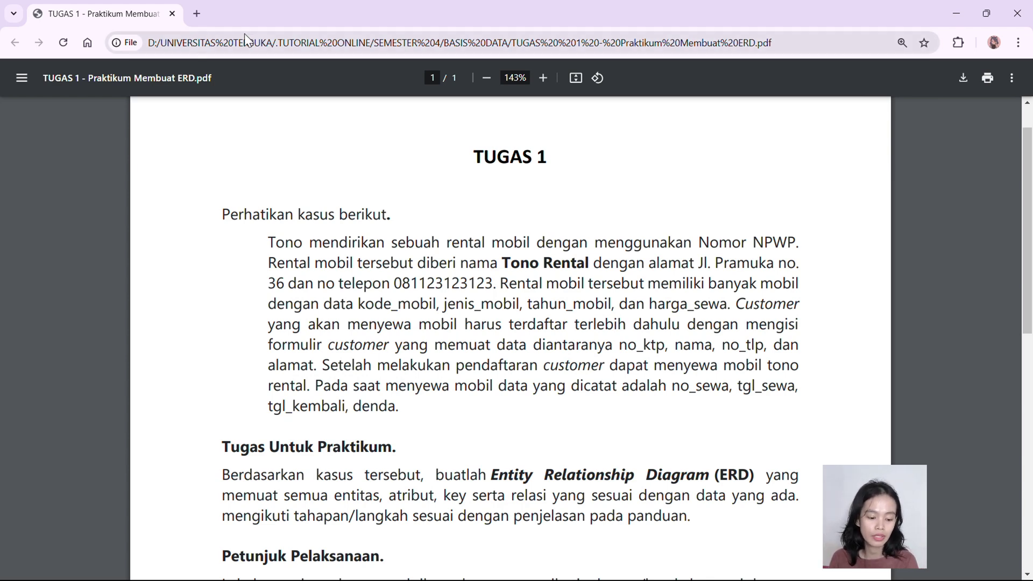
key("alt+Tab")
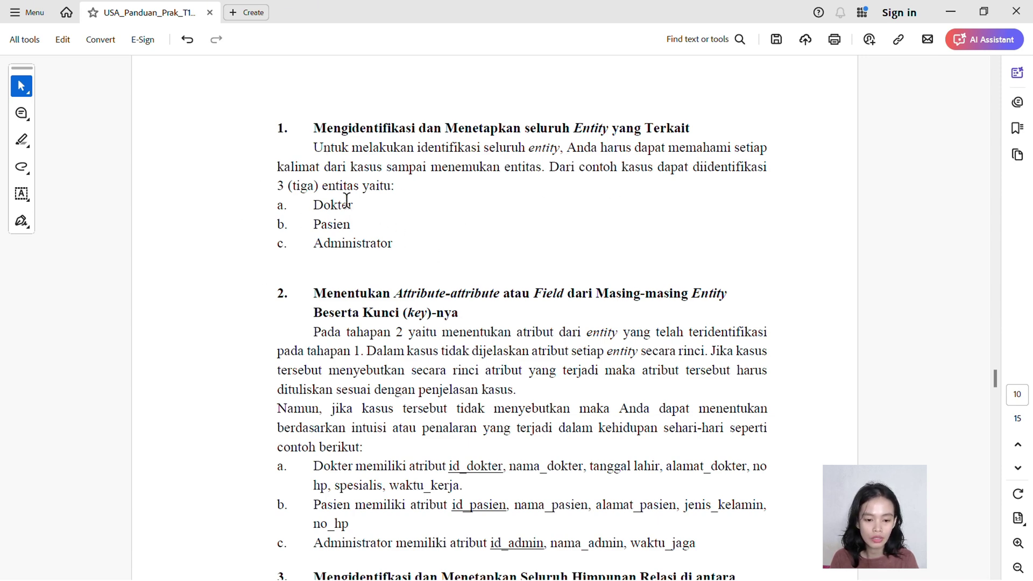
key("alt+Tab")
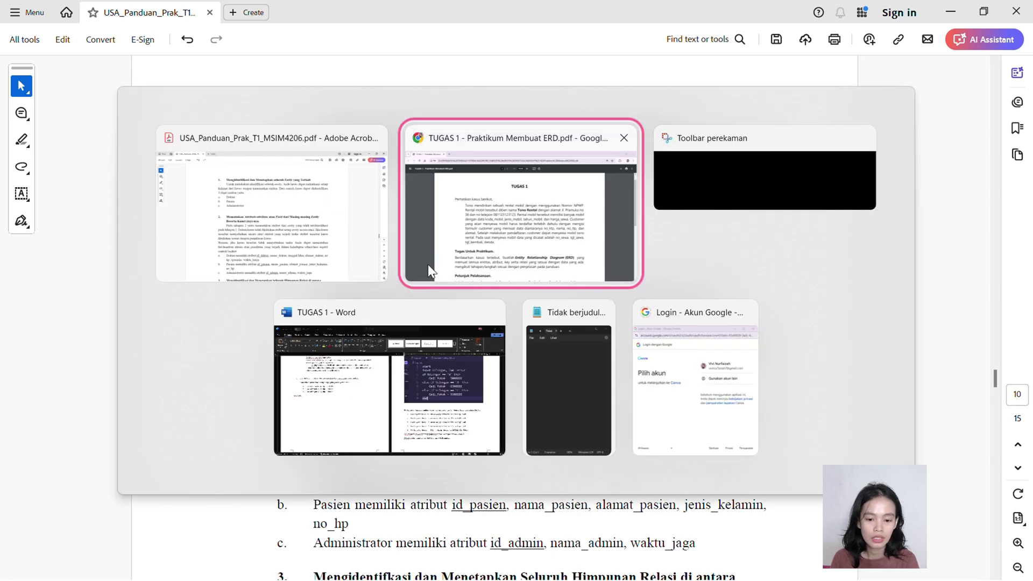
left_click(428, 264)
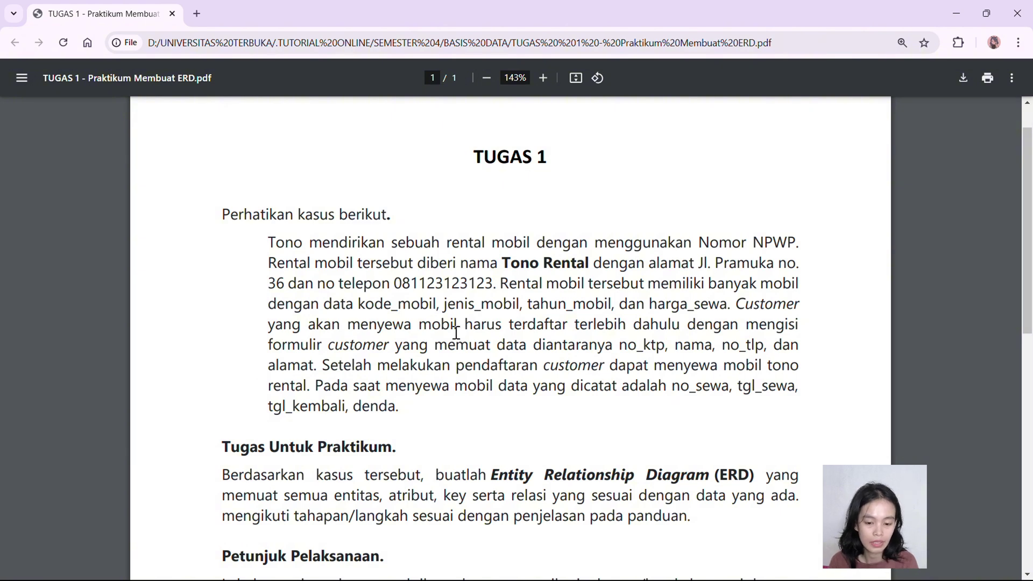
Switch to the blank Notepad note and list the entities Rental, Mobil and Customer on separate lines.
key("alt+Tab")
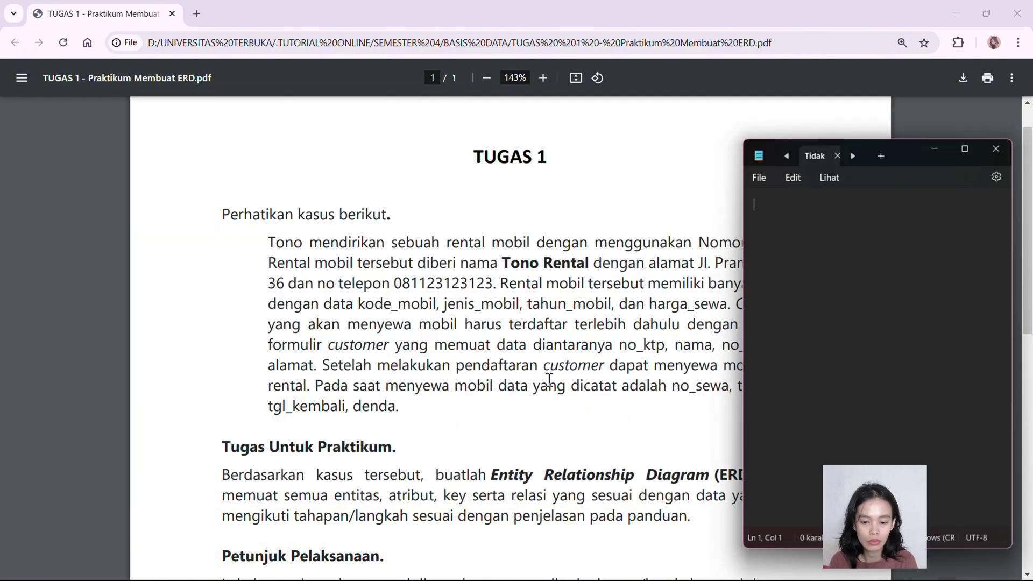
left_click(569, 382)
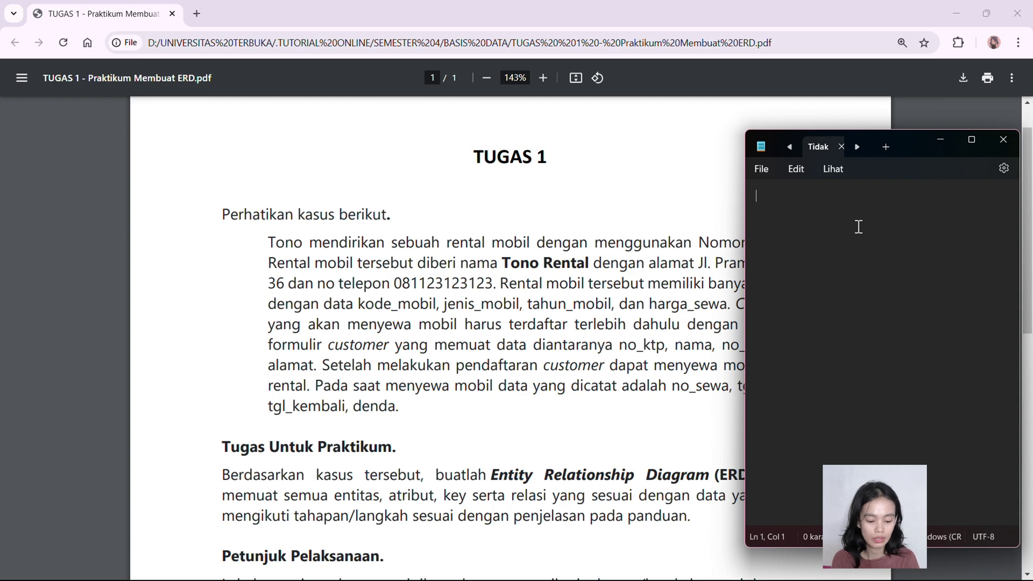
type("Renta")
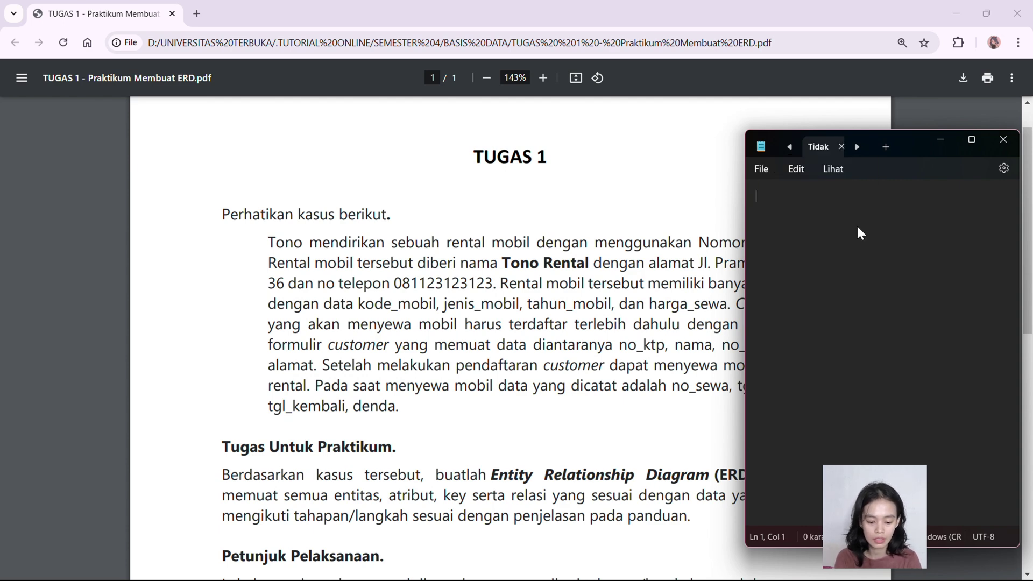
type("l")
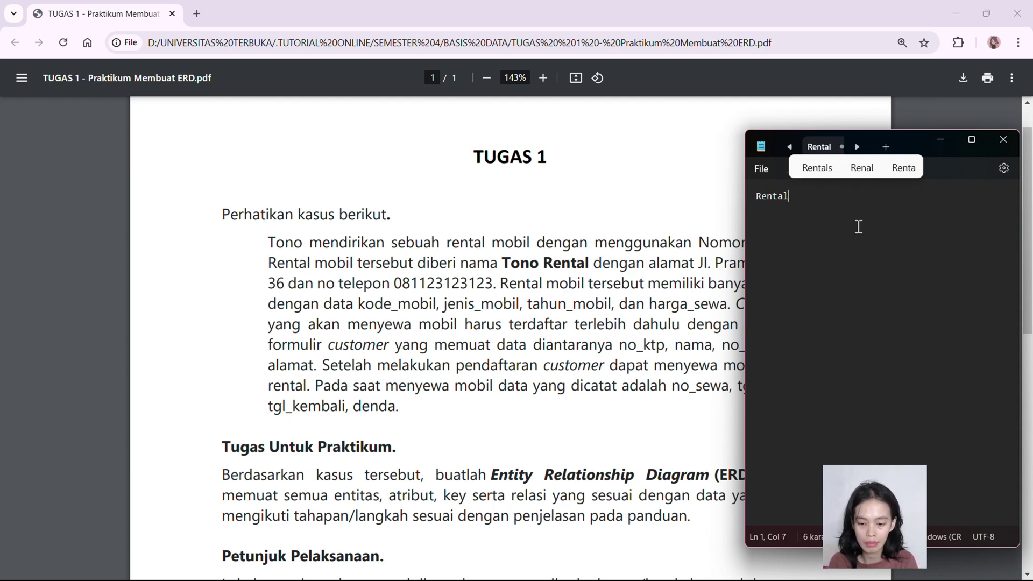
key("Return")
type("Mobil")
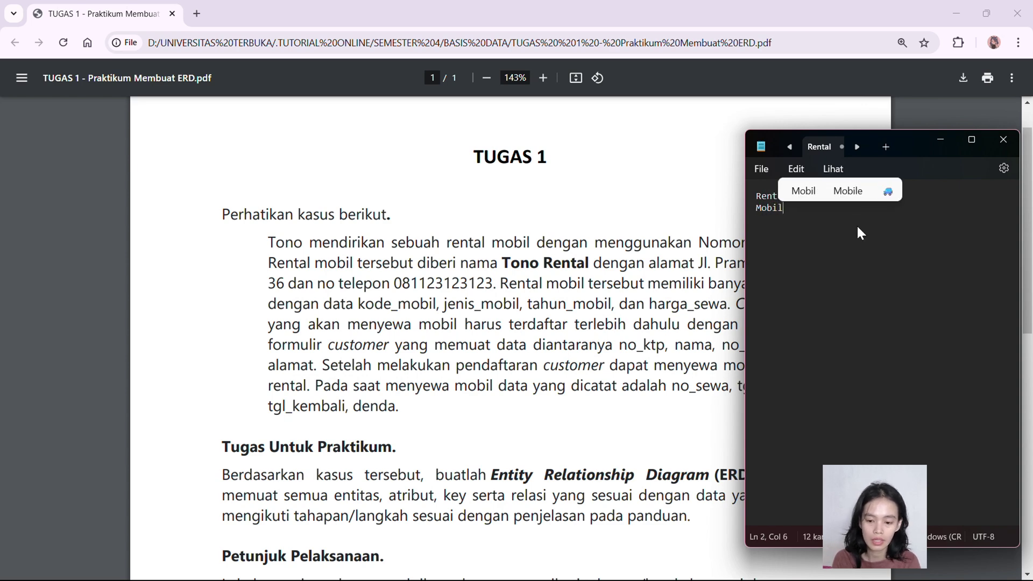
key("Return")
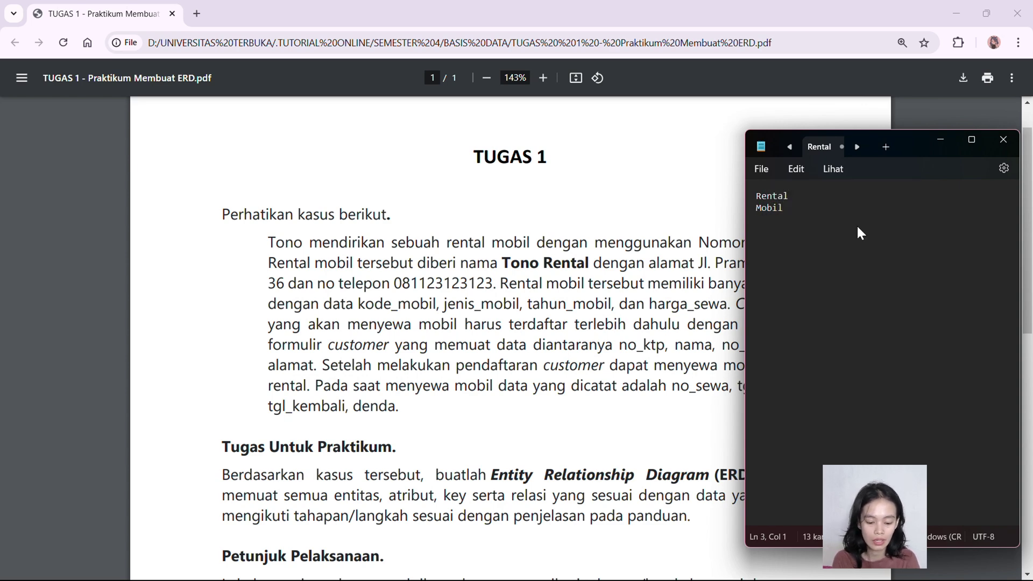
type("ustomer")
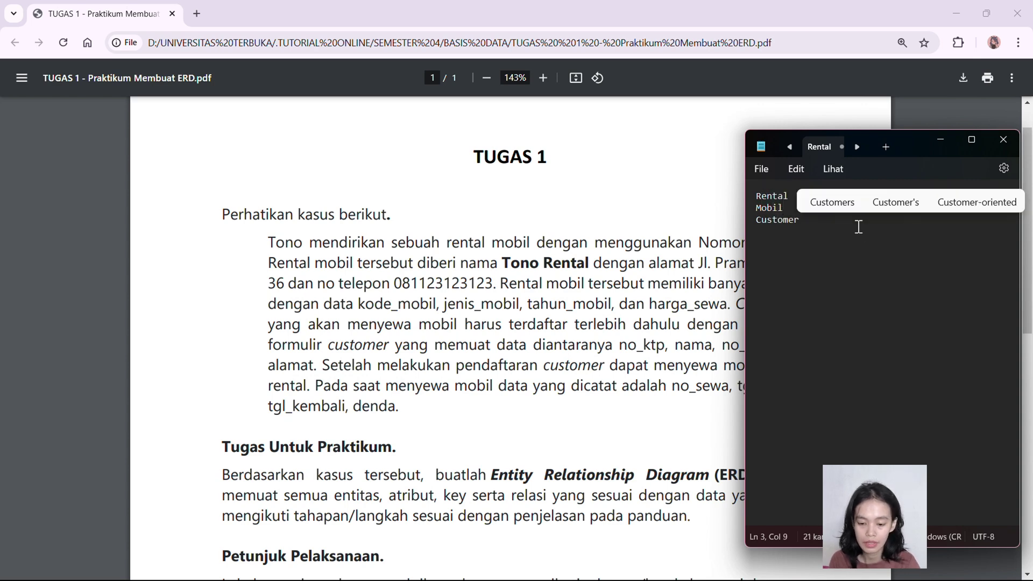
Separate the three entity names with blank lines to make room for their attributes.
key("Home")
key("Up")
key("Return")
key("Down")
key("Return")
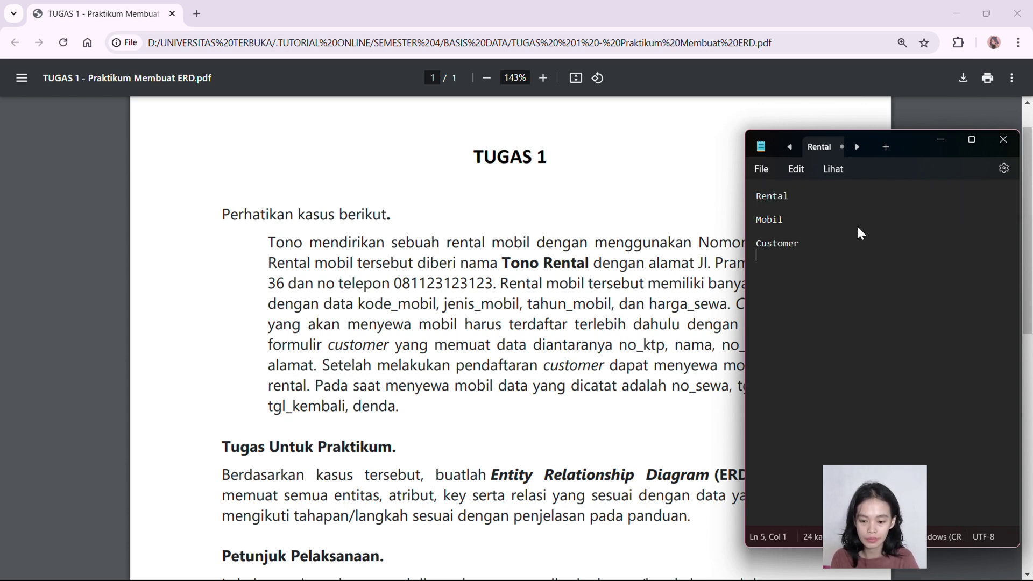
Add no_npwp as the first indented attribute under Rental, with a new line below it.
key("Up")
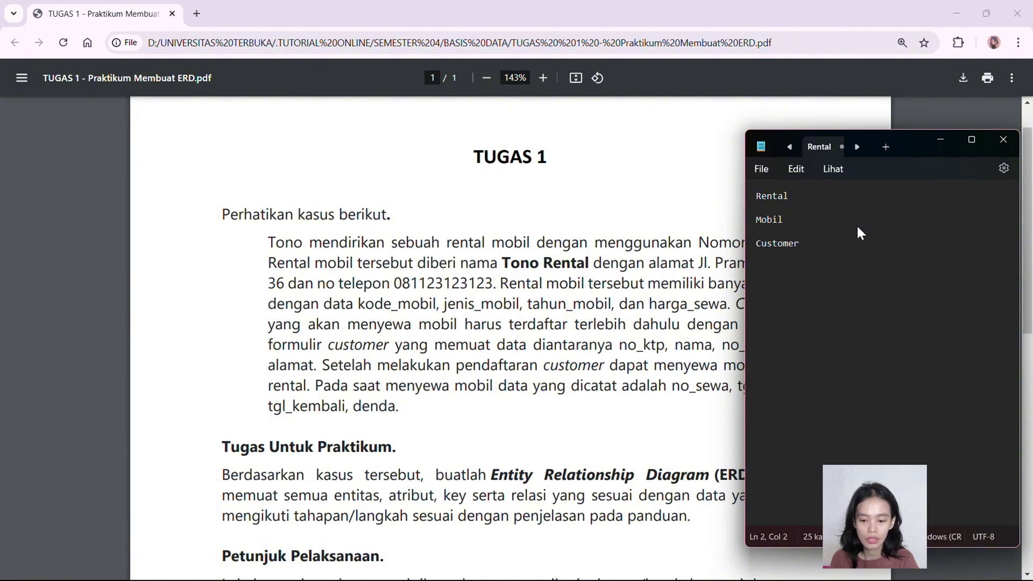
key("Return")
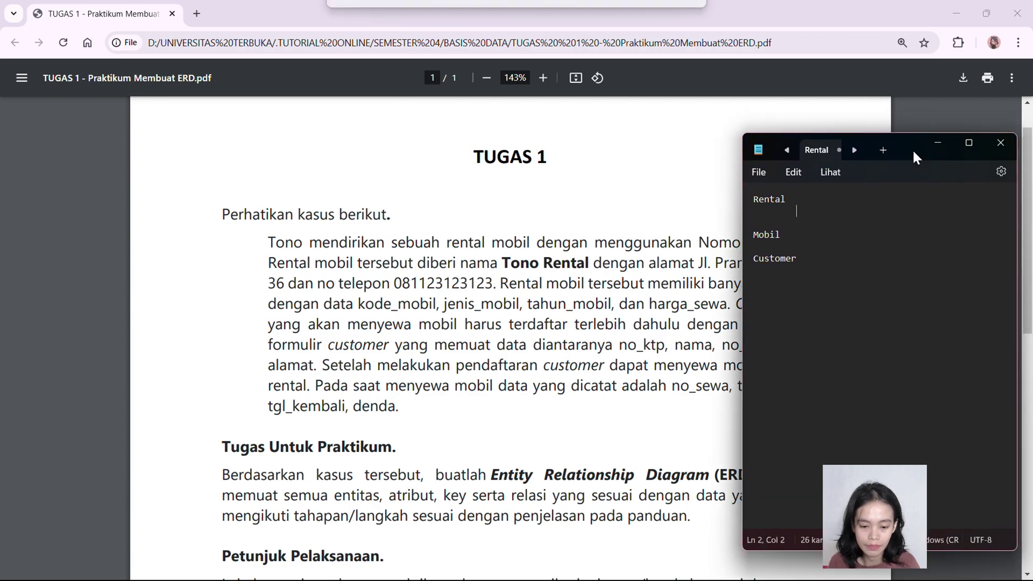
left_click(571, 240)
scroll(570, 240, "down", 3, "ctrl")
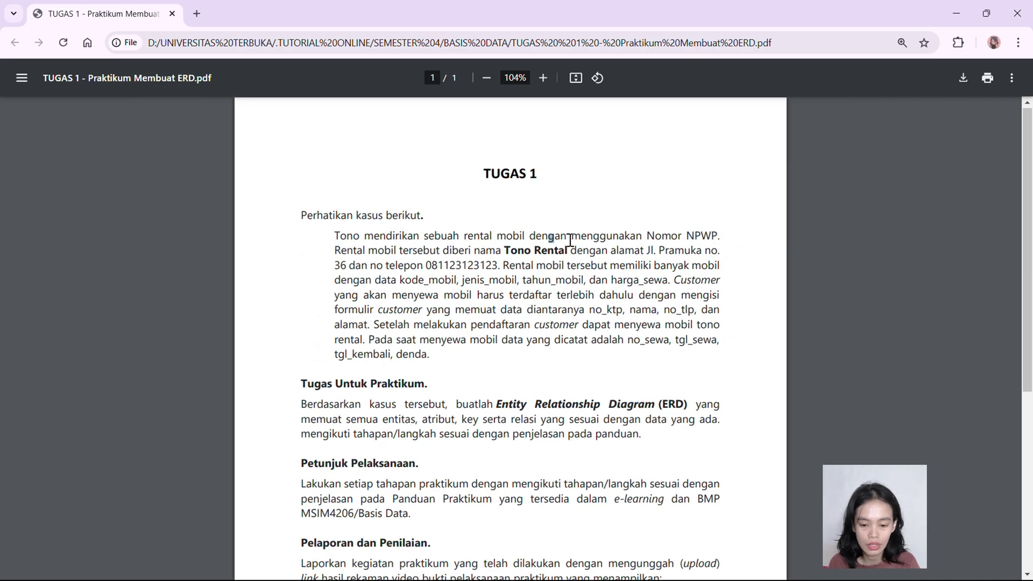
key("alt+Tab")
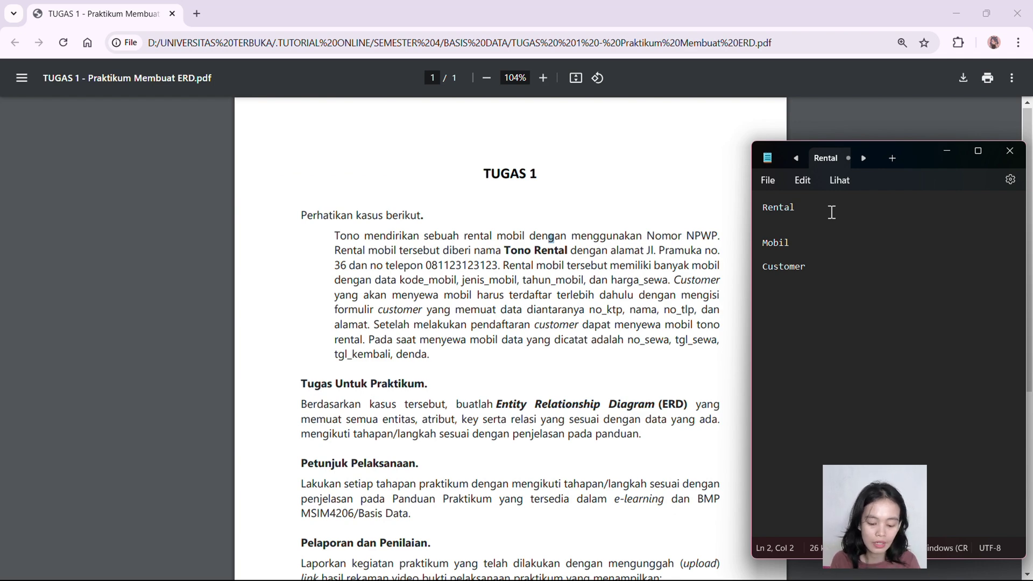
type("no_n")
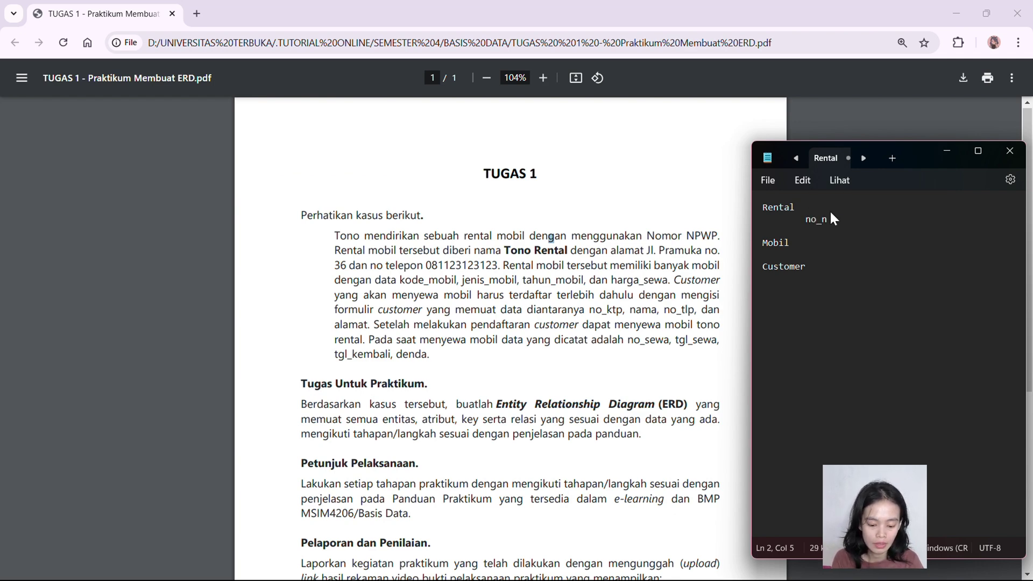
type("pwp")
key("Return")
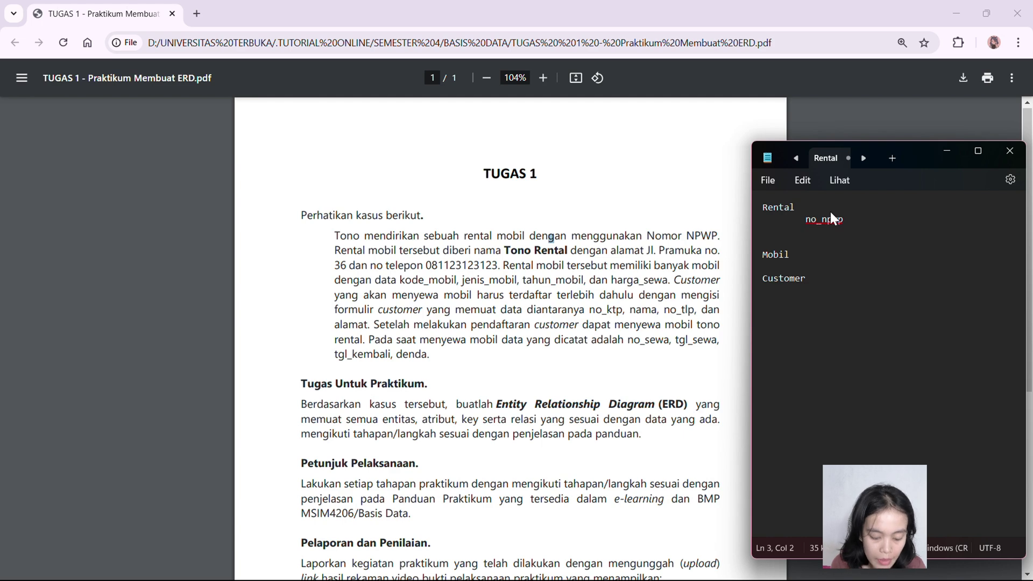
List nama_rental, alamat and no_telp as further Rental attributes below no_npwp, one per line.
type("nama")
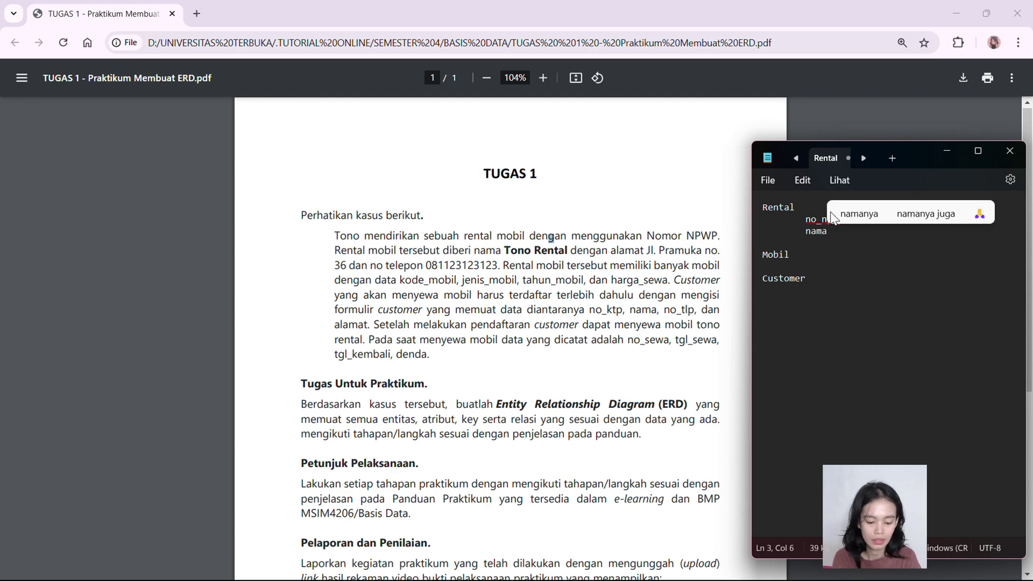
type("_rental")
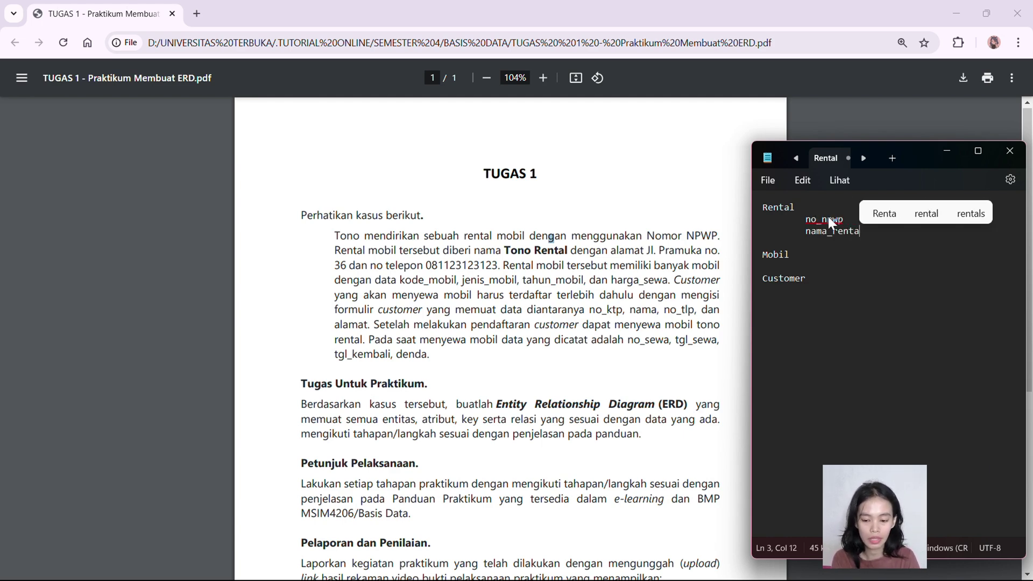
key("Return")
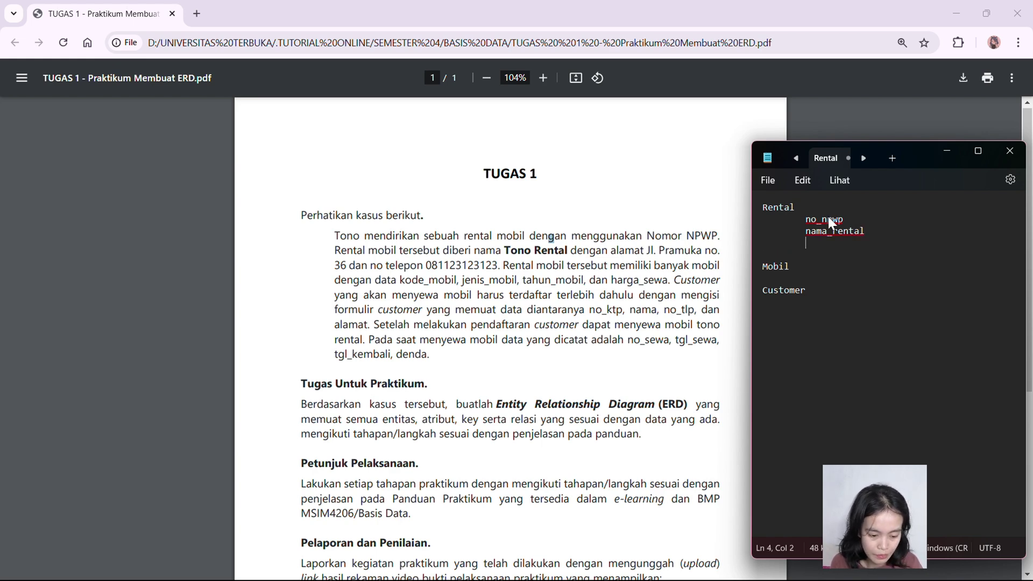
type("alamat")
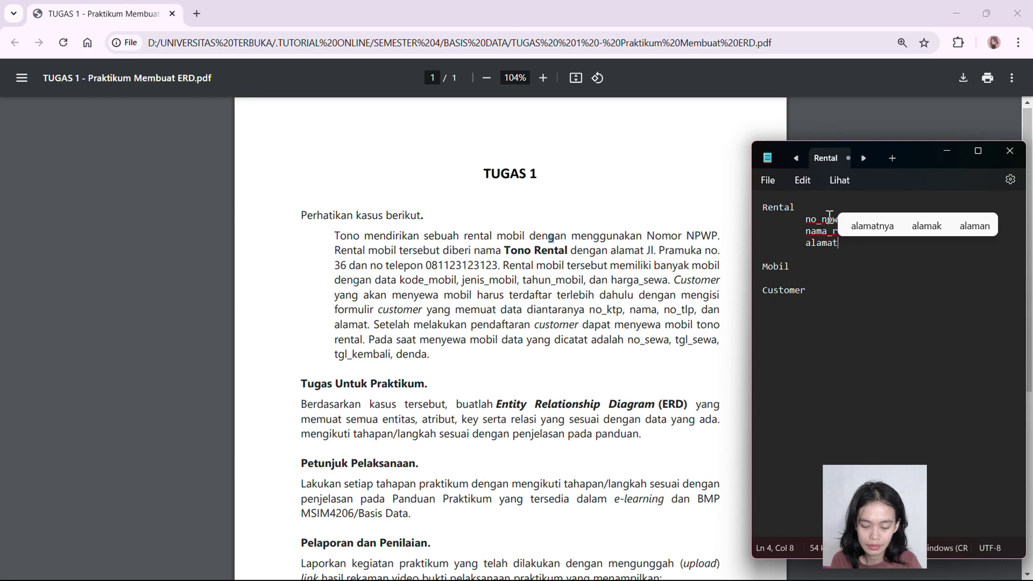
key("Return")
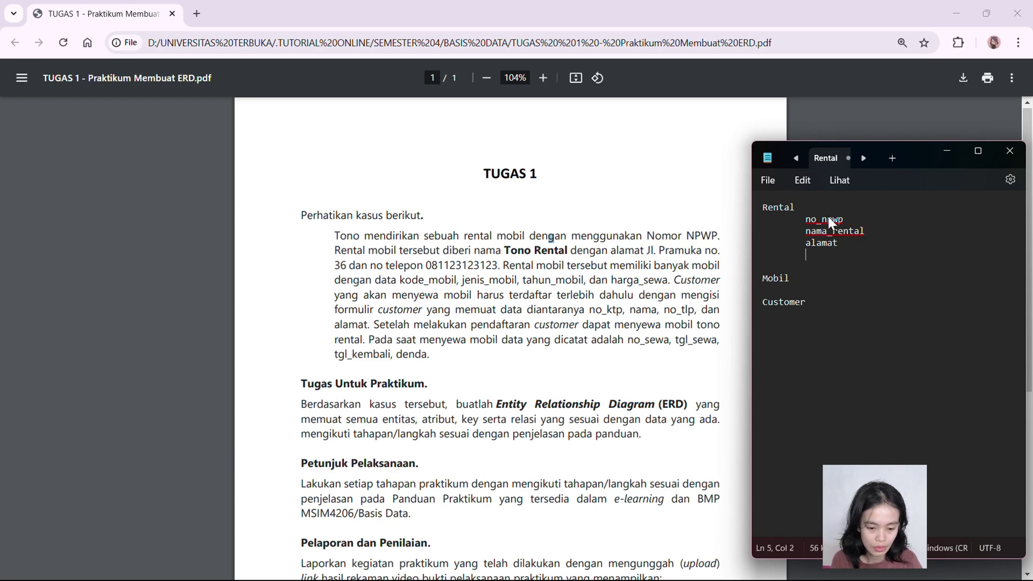
type("n")
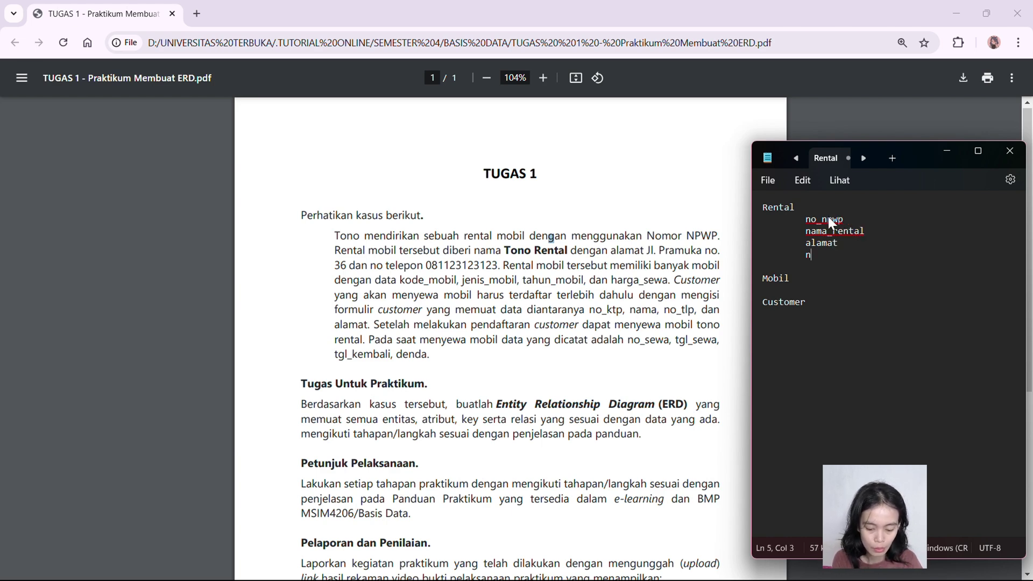
type("o_telp")
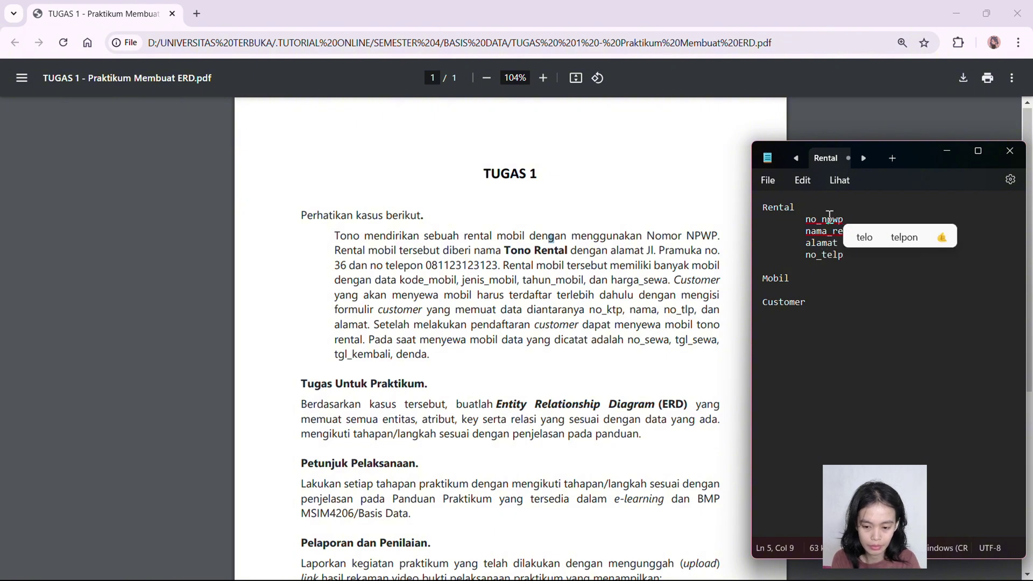
key("Up")
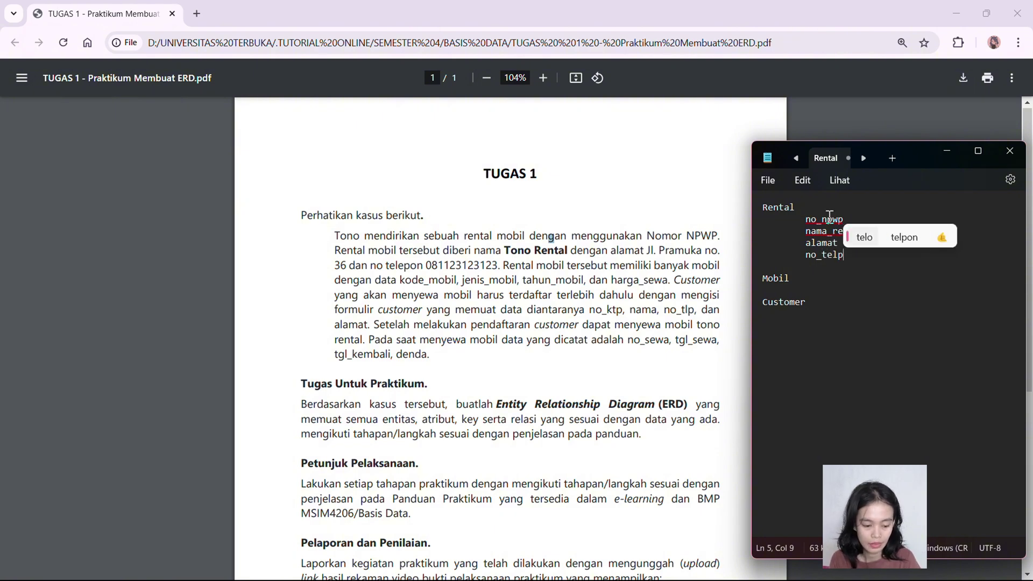
key("Up")
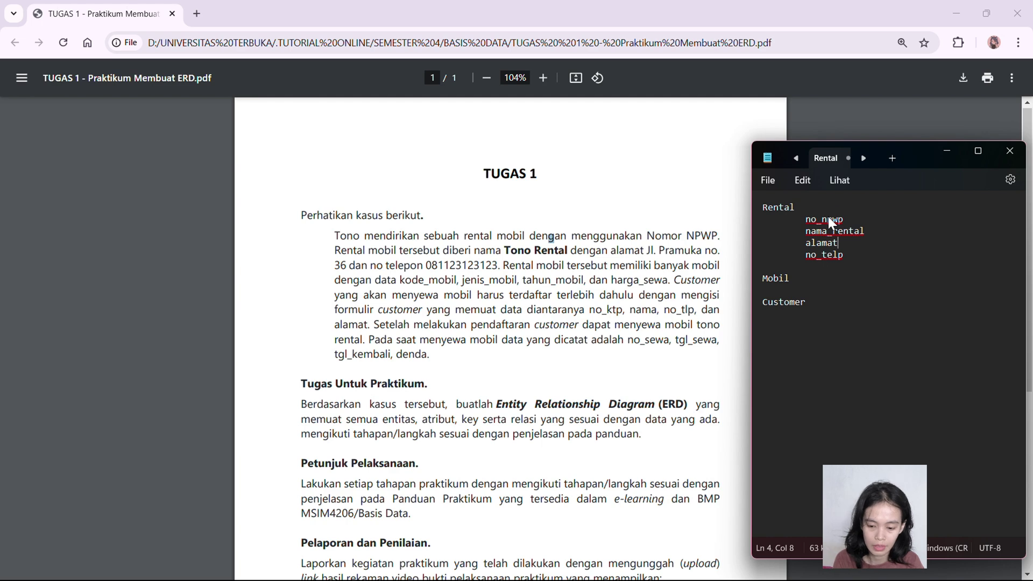
Append _rental to the alamat and no_telp attributes under Rental, making them alamat_rental and no_telp_rental.
type("_rental")
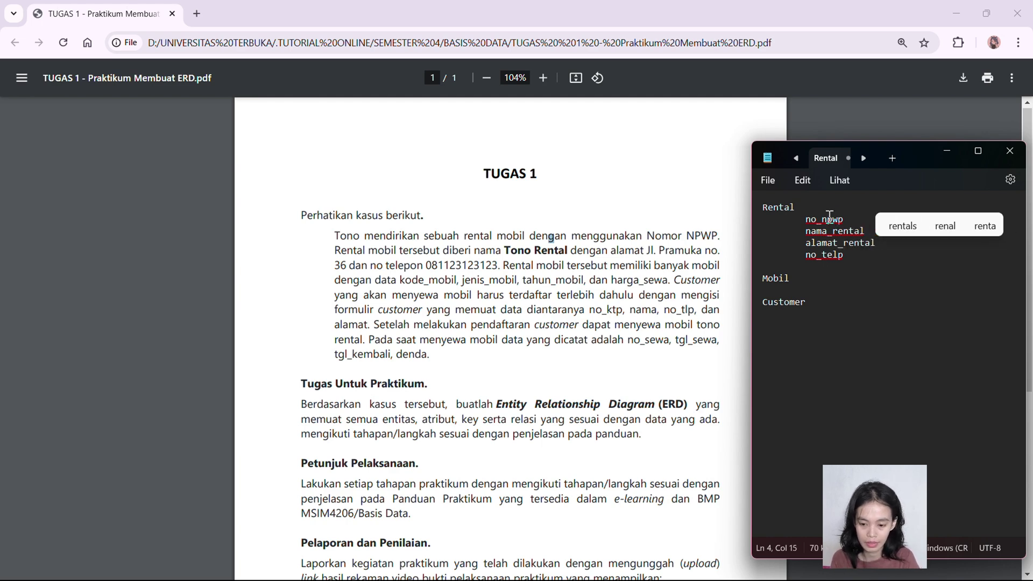
key("Down")
type("_")
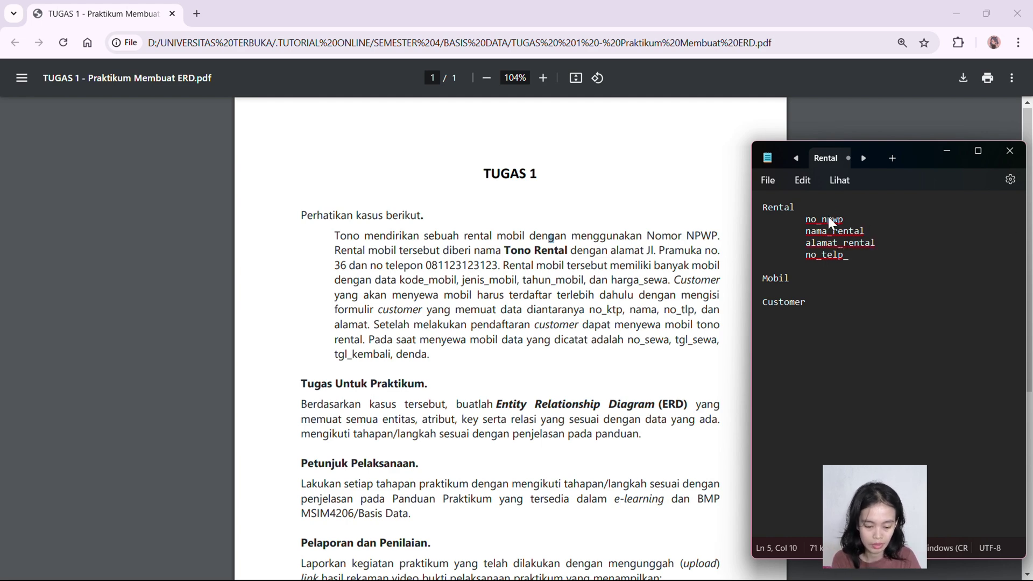
type("rental")
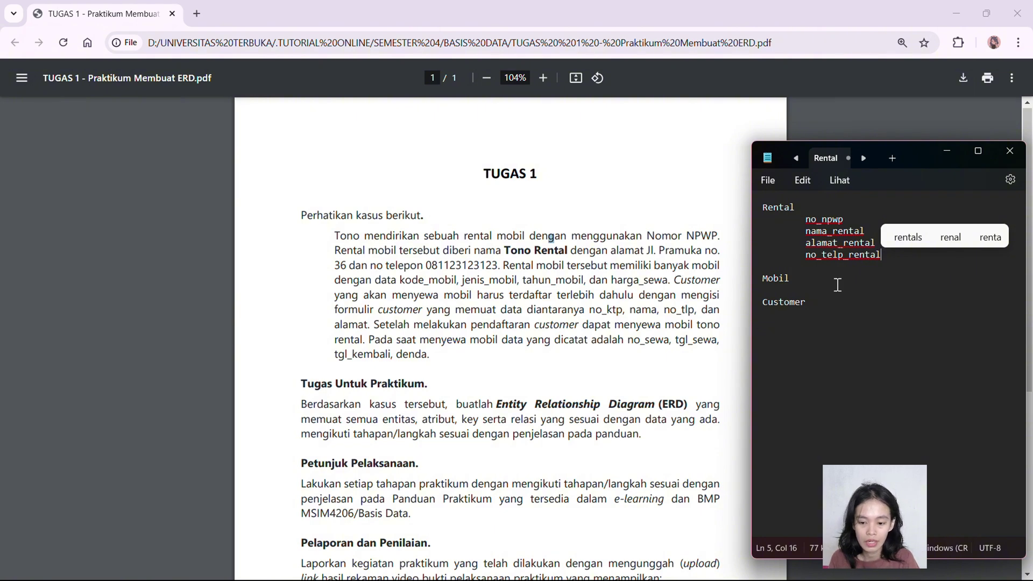
Add kode_mobil and jenis_mobil as indented attributes under Mobil, one per line.
left_click(820, 278)
key("Return")
key("Tab")
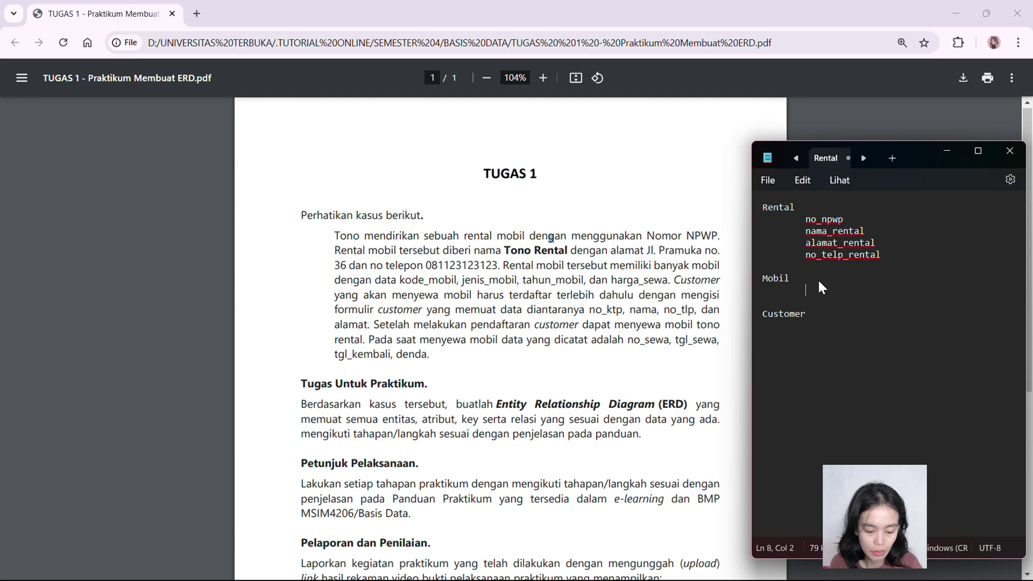
type("kode_")
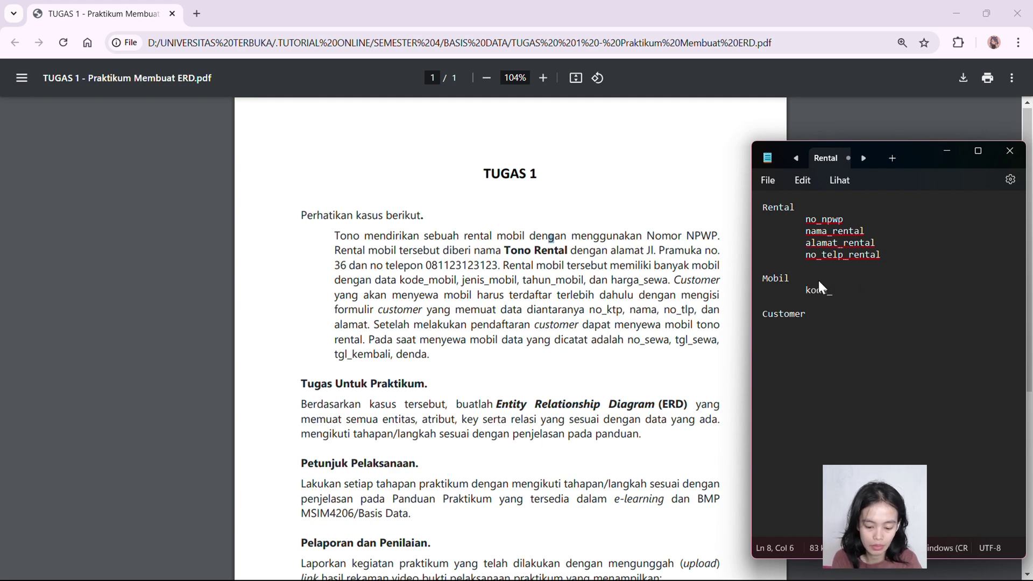
type("mobil")
key("Return")
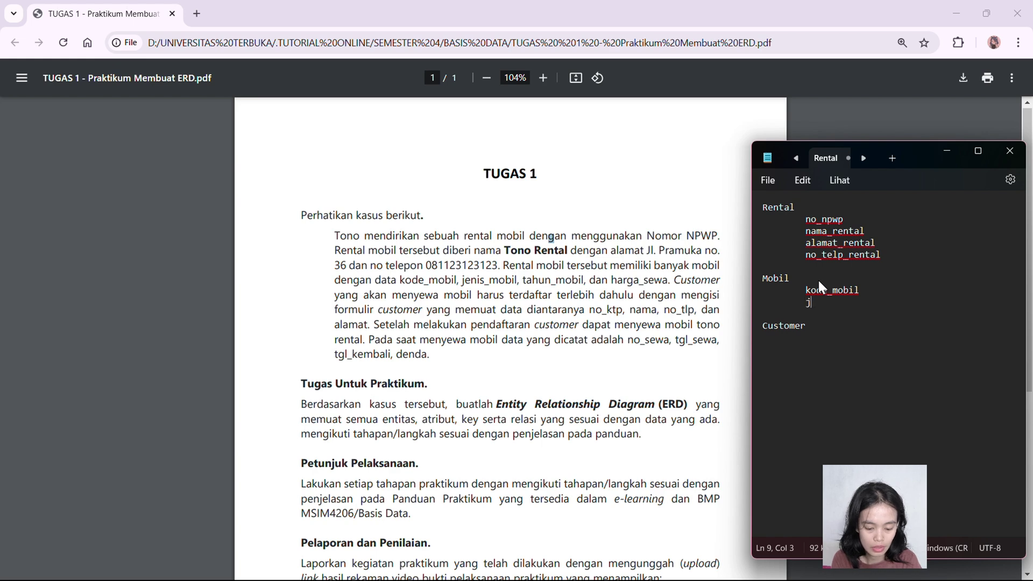
type("jenis_mobil")
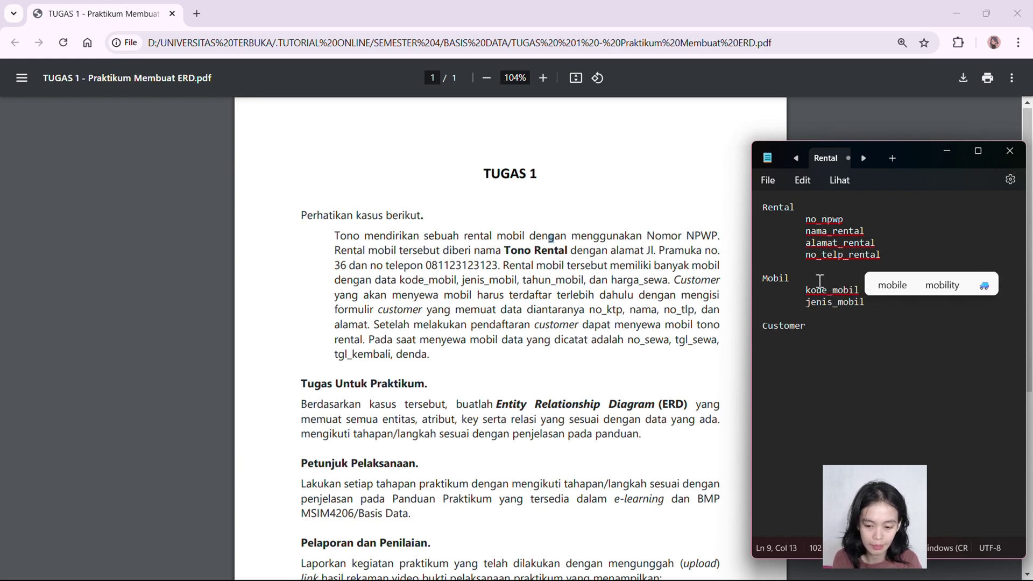
Add harga_sewa and tahun_mobil below jenis_mobil, leaving only one blank line before Customer.
key("Return")
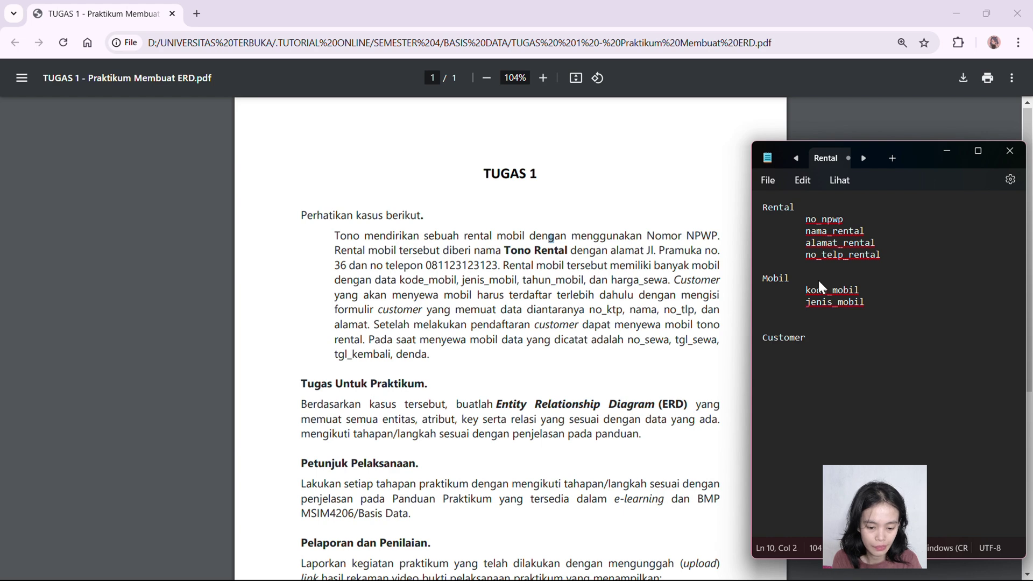
type("har")
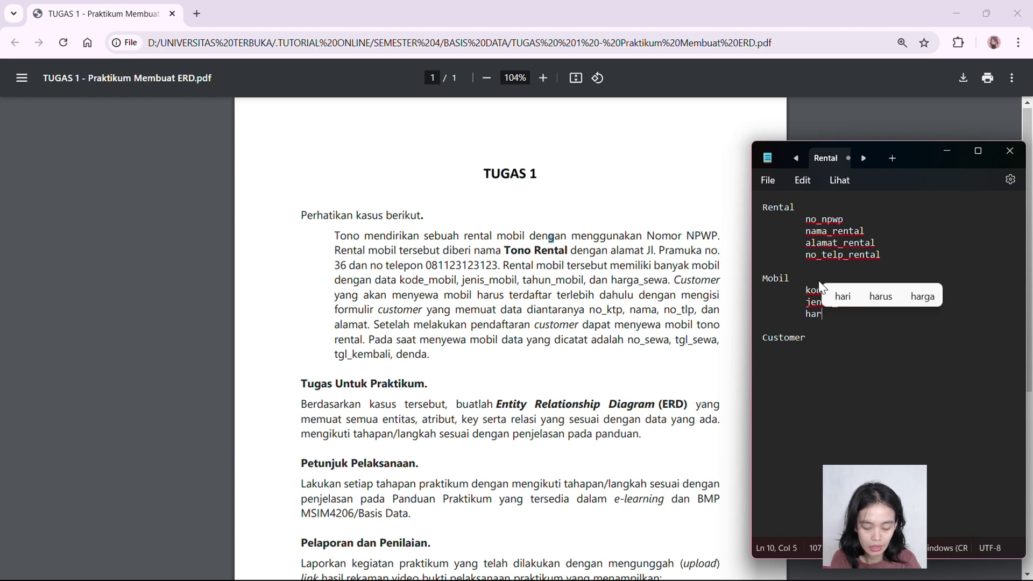
type("ga_sewa")
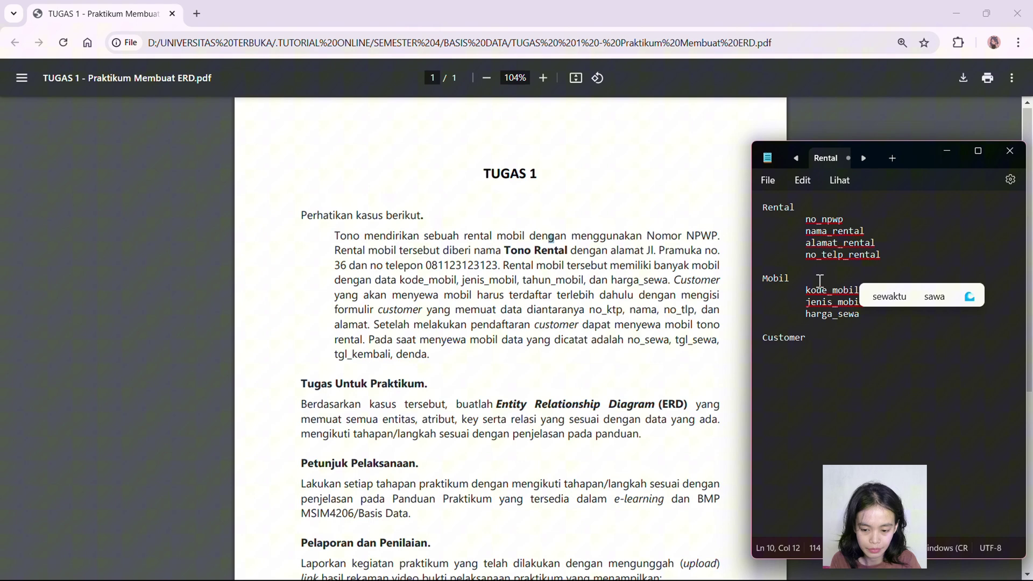
key("Return")
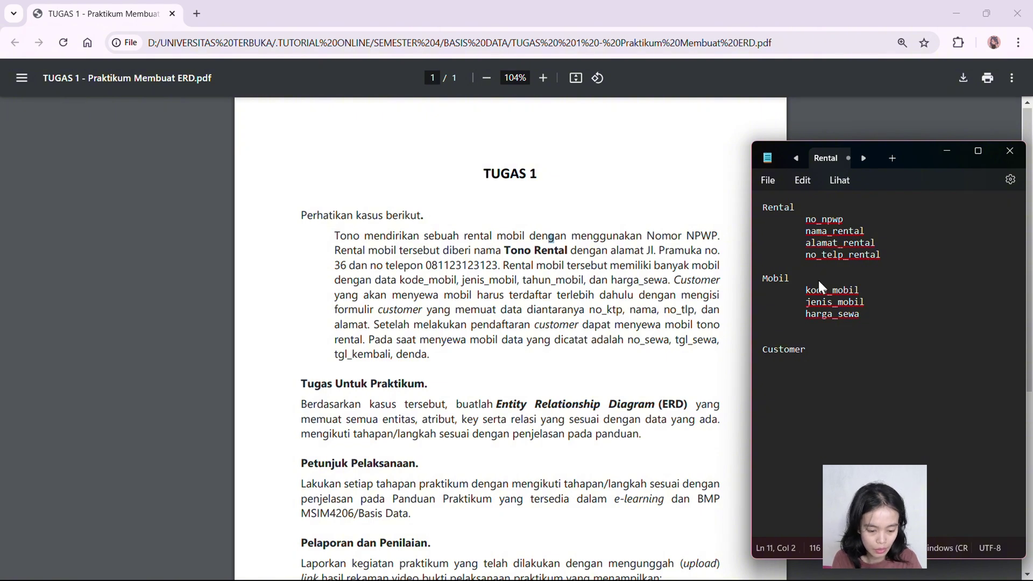
type("tahun")
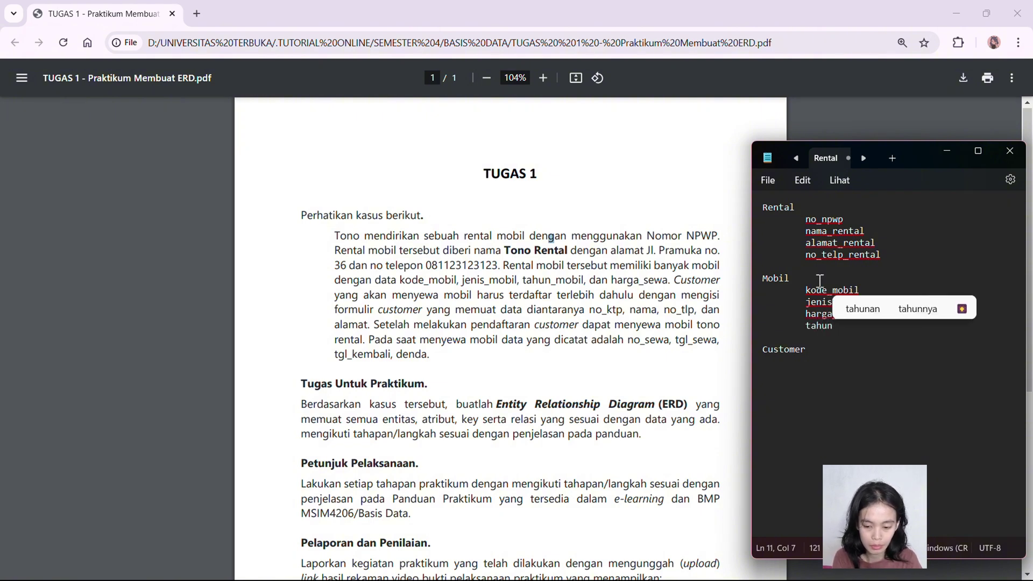
type("_")
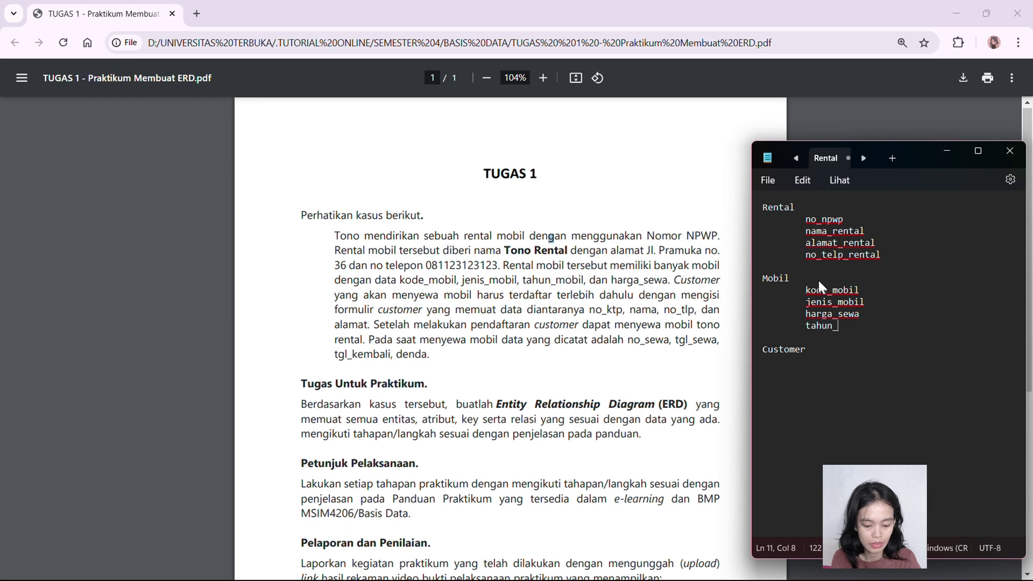
type("mobil")
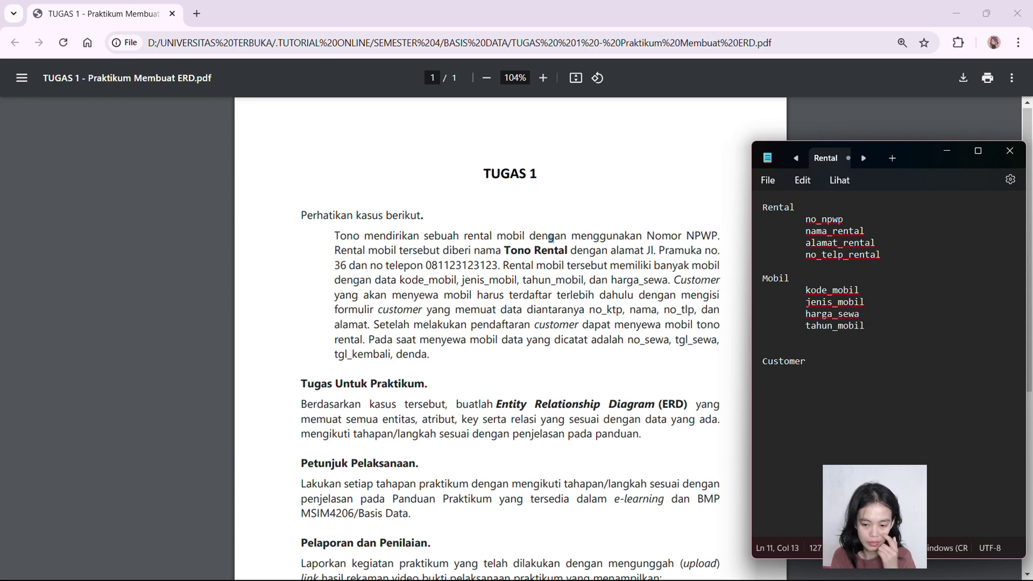
key("Down")
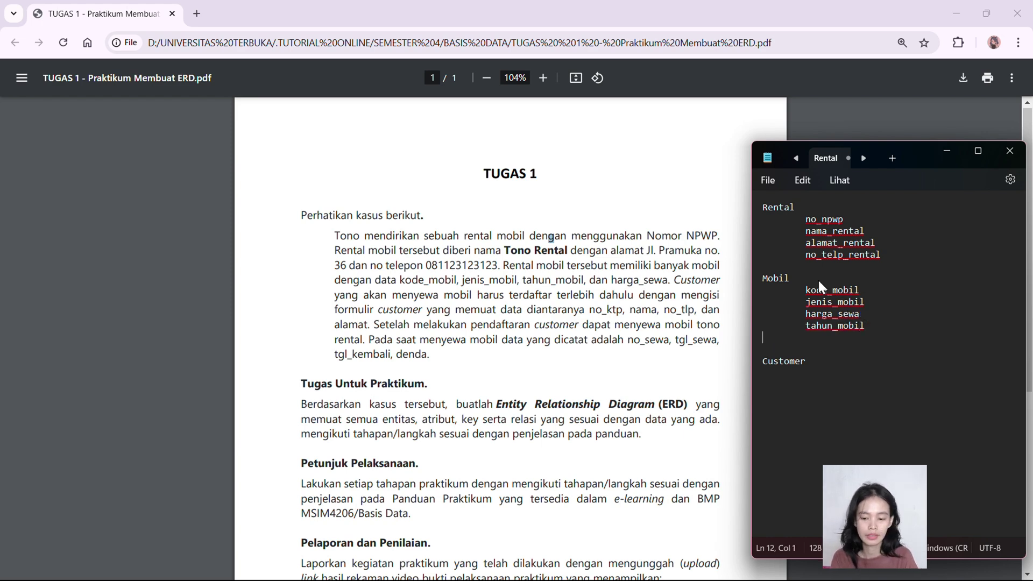
key("BackSpace")
Add no_ktp and nama_customer as indented attributes under Customer, one per line.
key("Down")
key("Down")
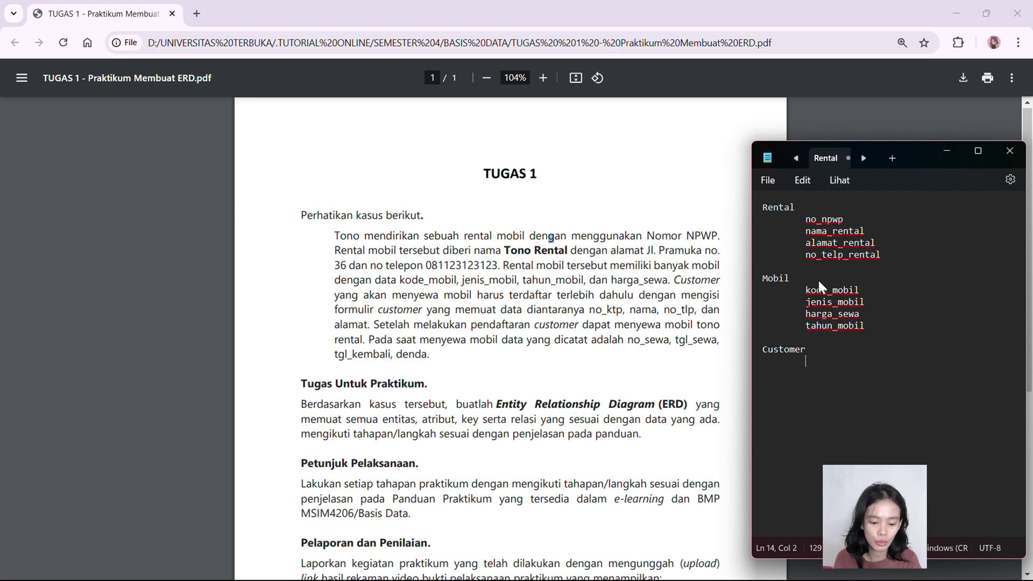
type("no")
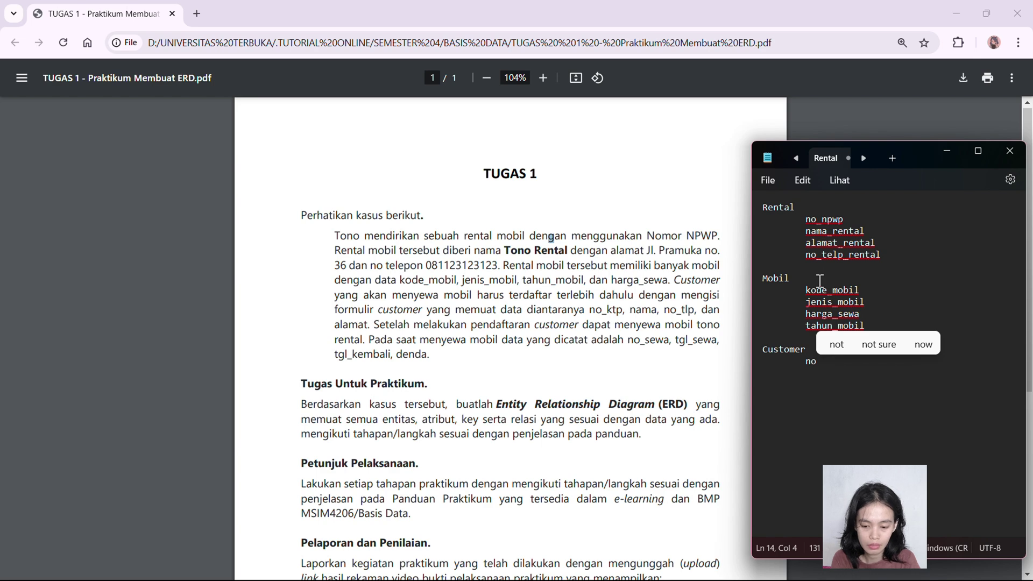
type("_ktp")
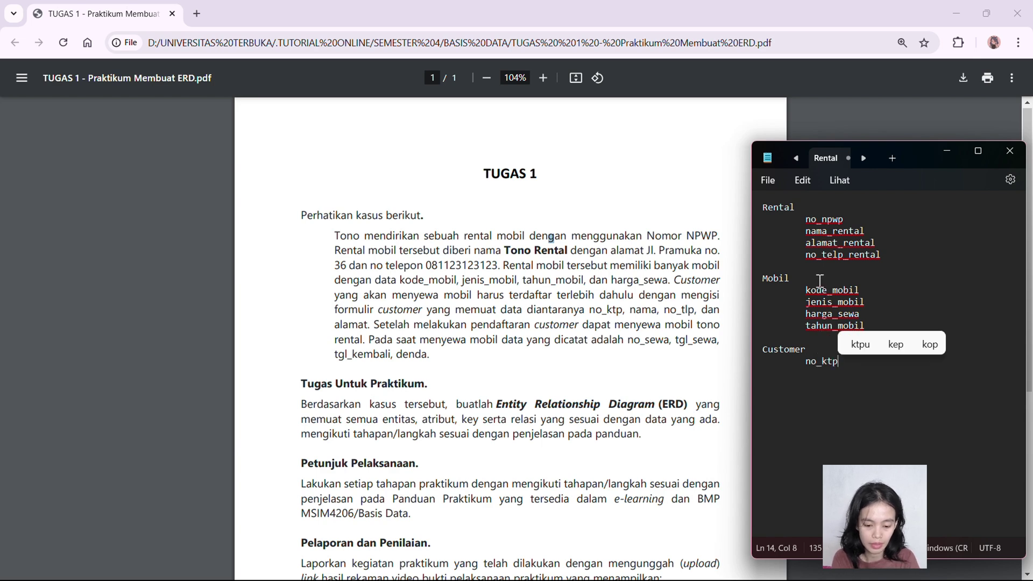
key("Return")
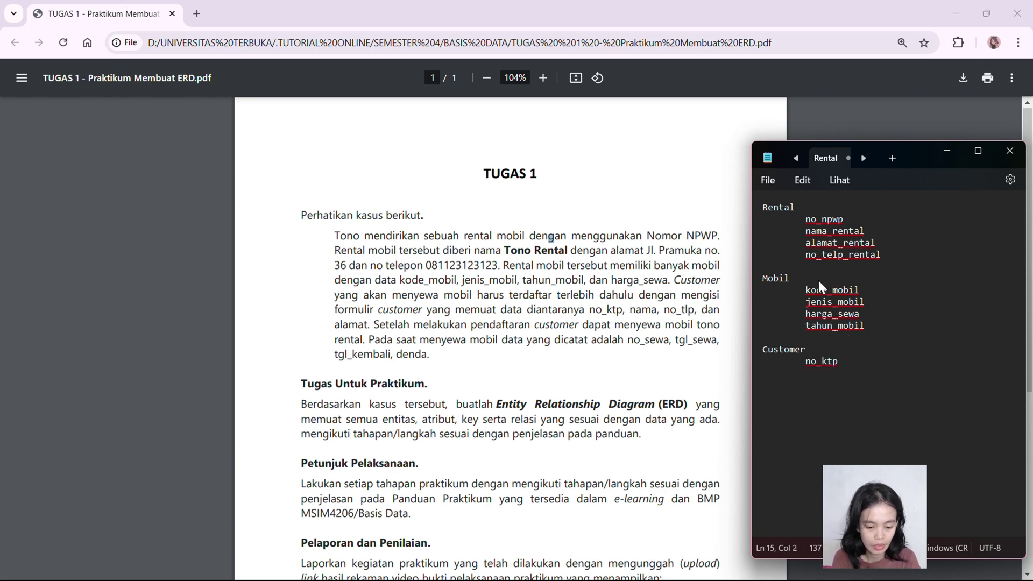
type("nama_")
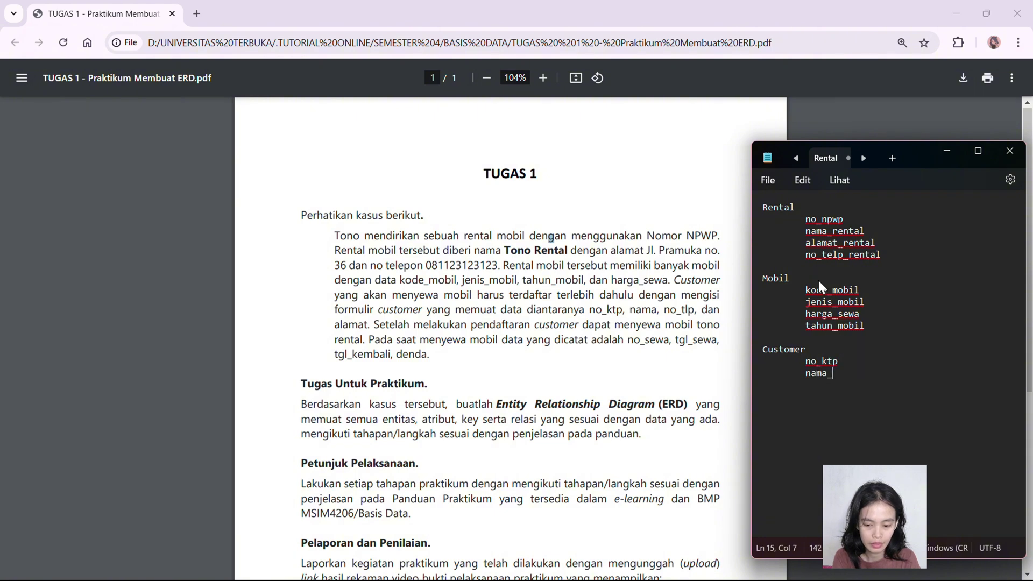
type("customer")
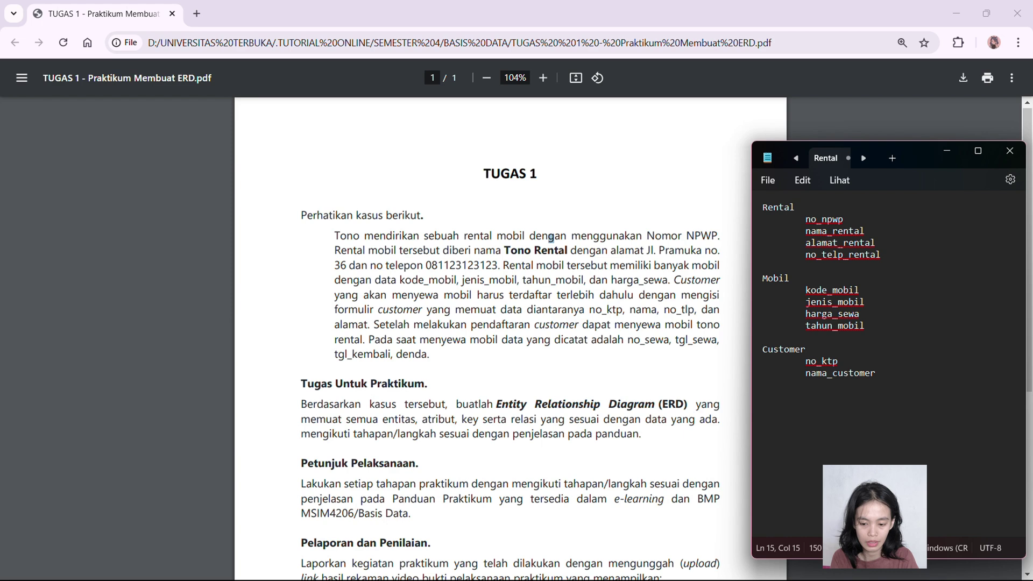
Add no_telp_customer and alamat_customer below nama_customer, one per line, and place the cursor on the line after them.
key("Return")
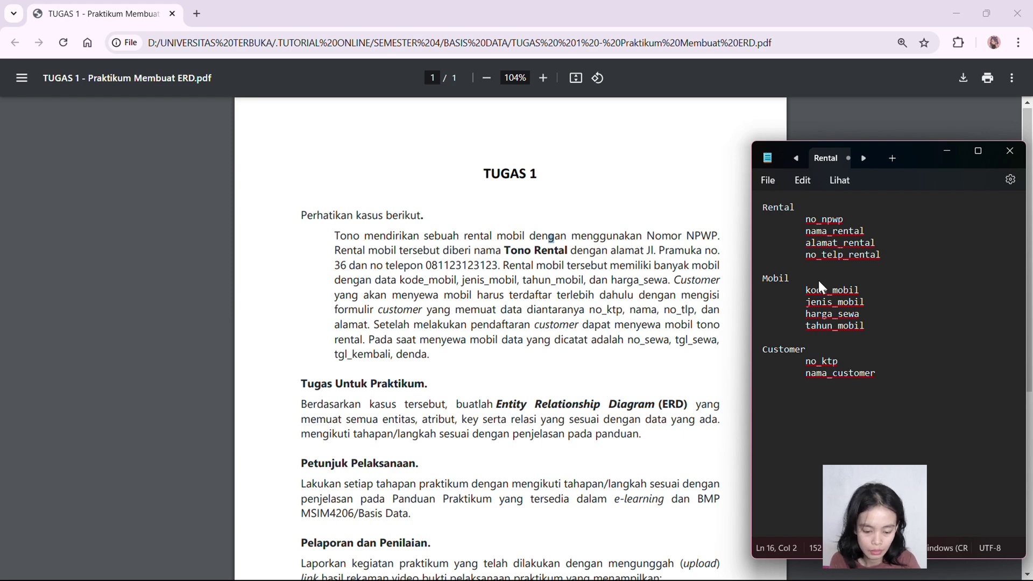
type("no_")
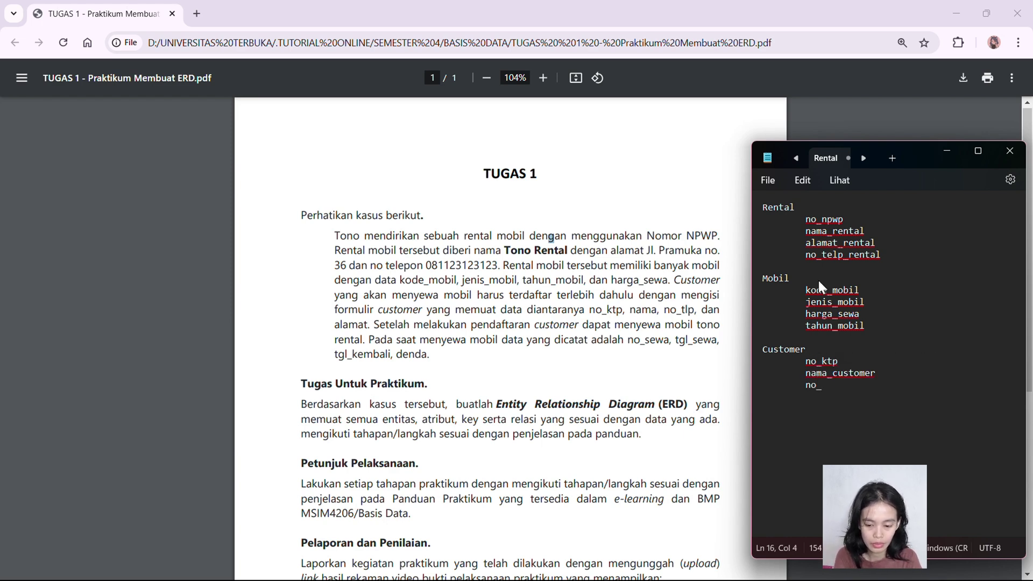
type("telp")
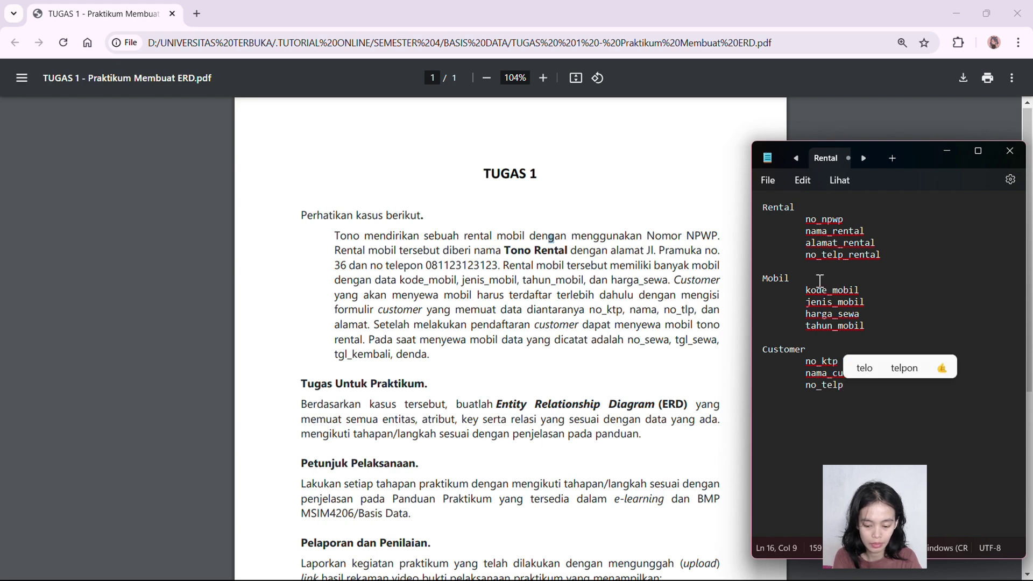
type("_customer")
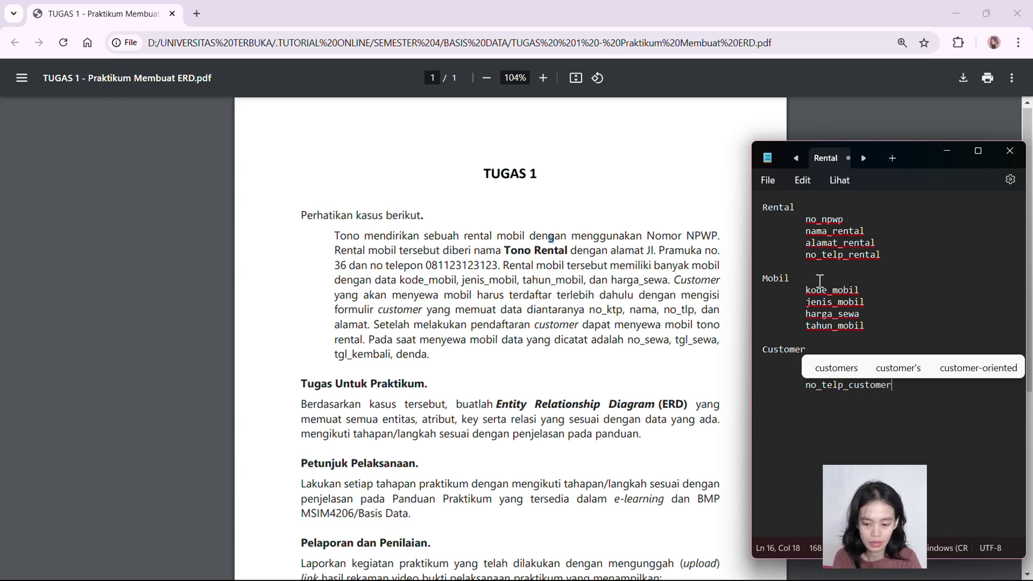
key("Return")
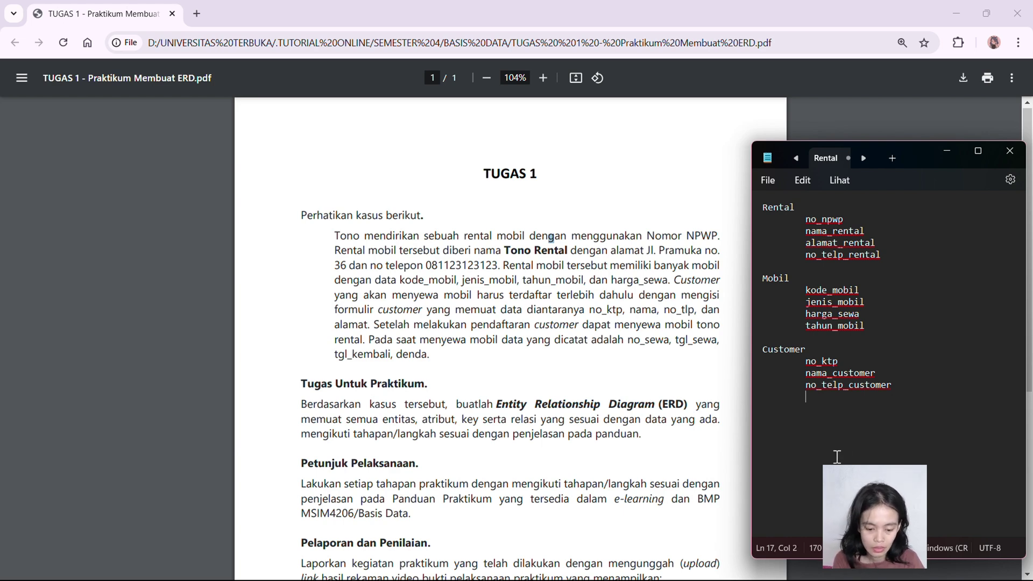
type("ala")
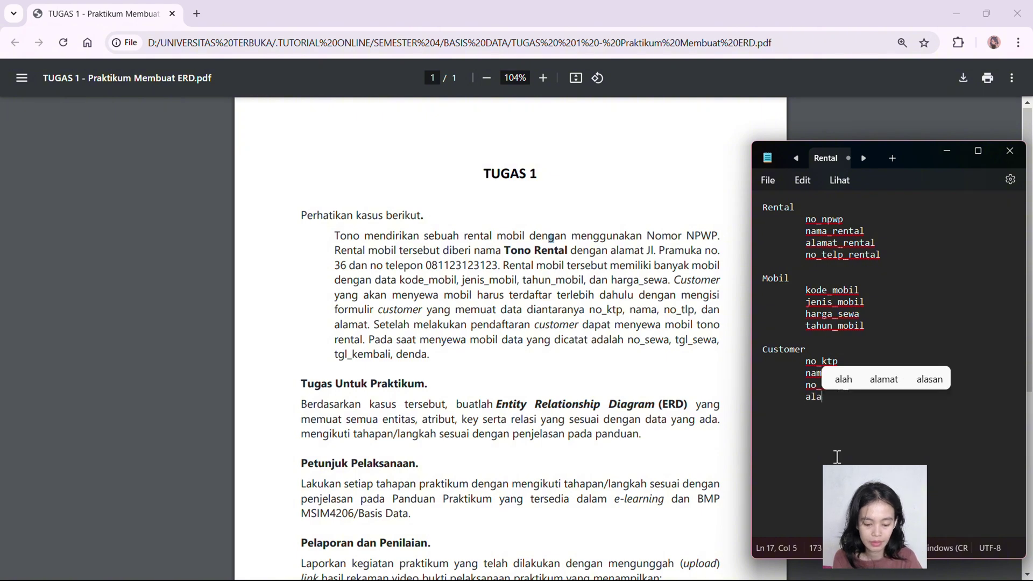
type("mat_c")
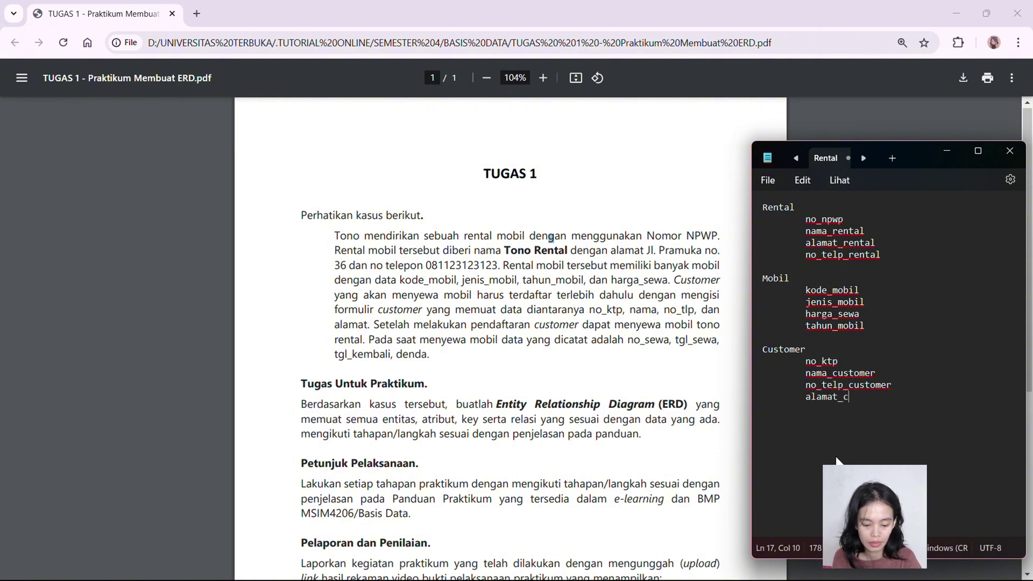
type("ustomer")
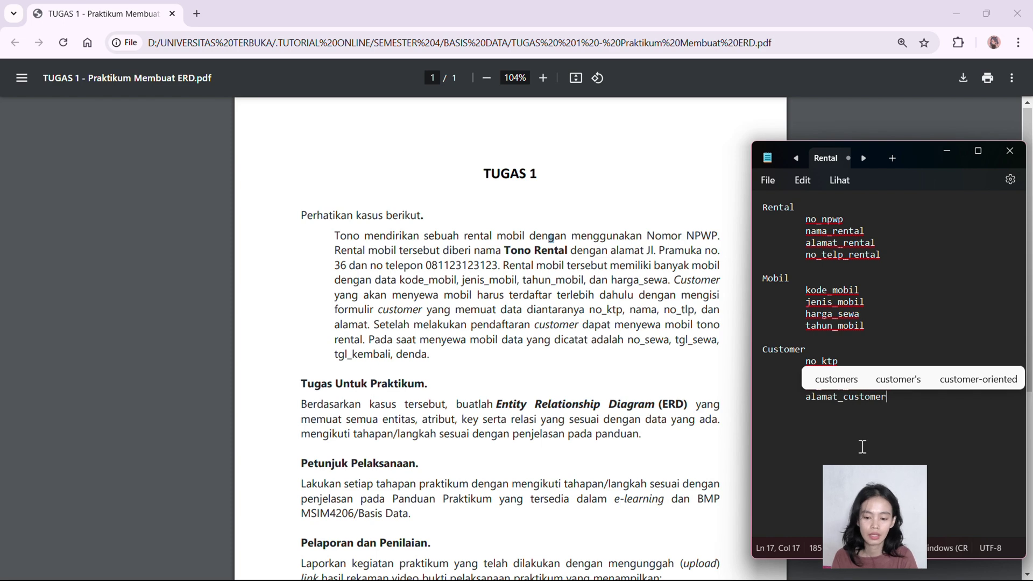
left_click(862, 447)
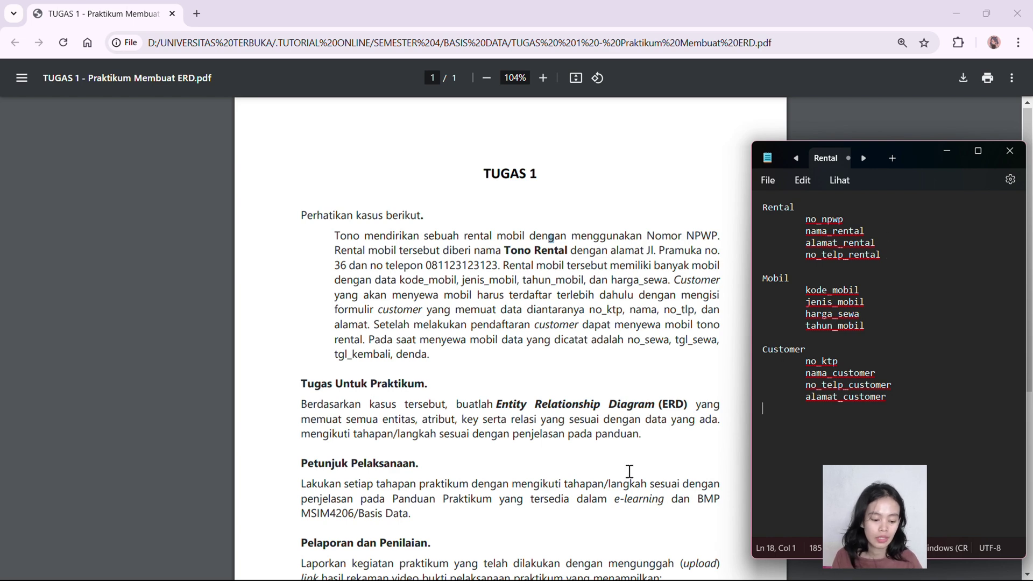
Launch yEd Graph Editor, create a new blank document and maximize its window.
key("super")
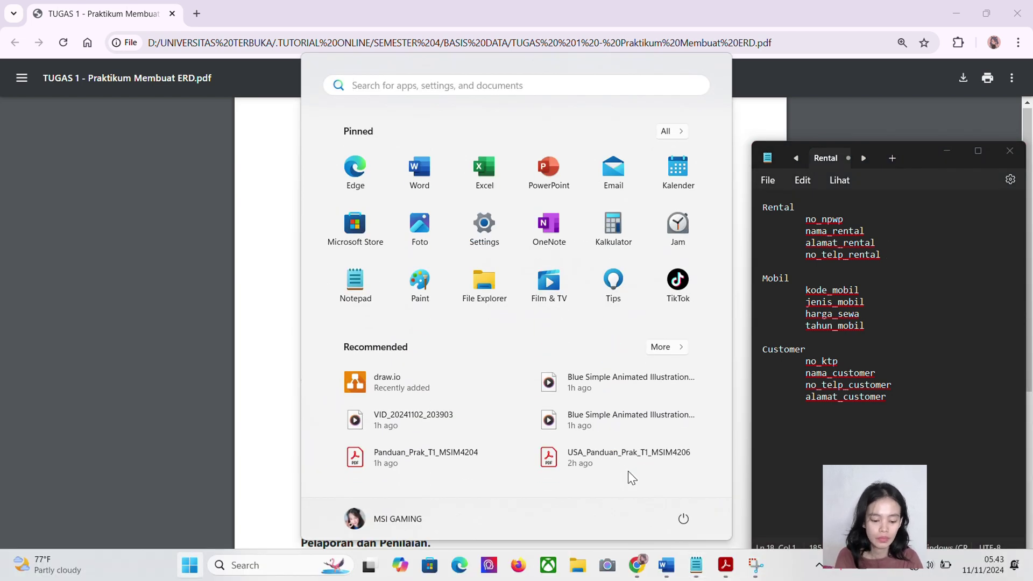
type("yed")
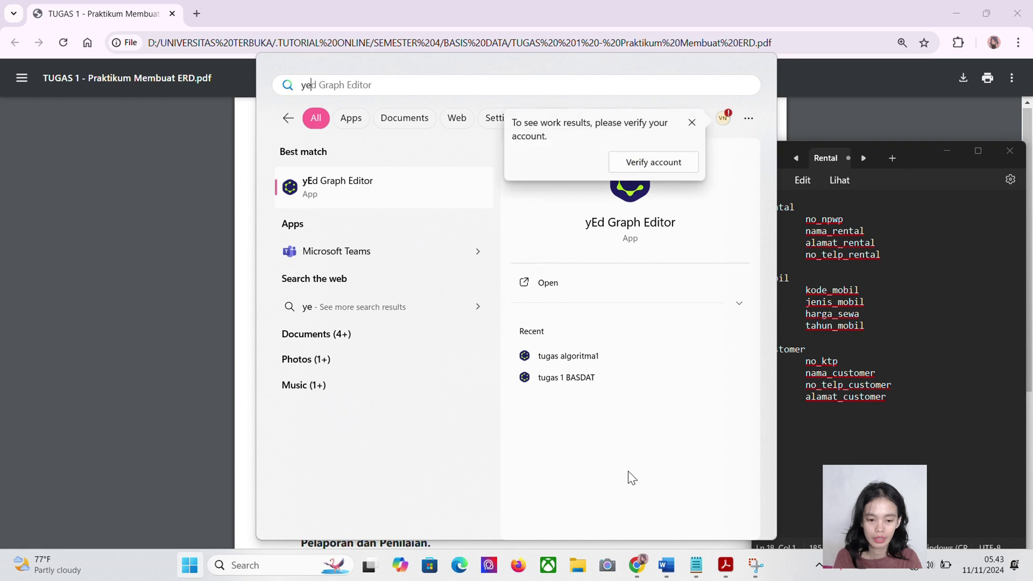
key("Return")
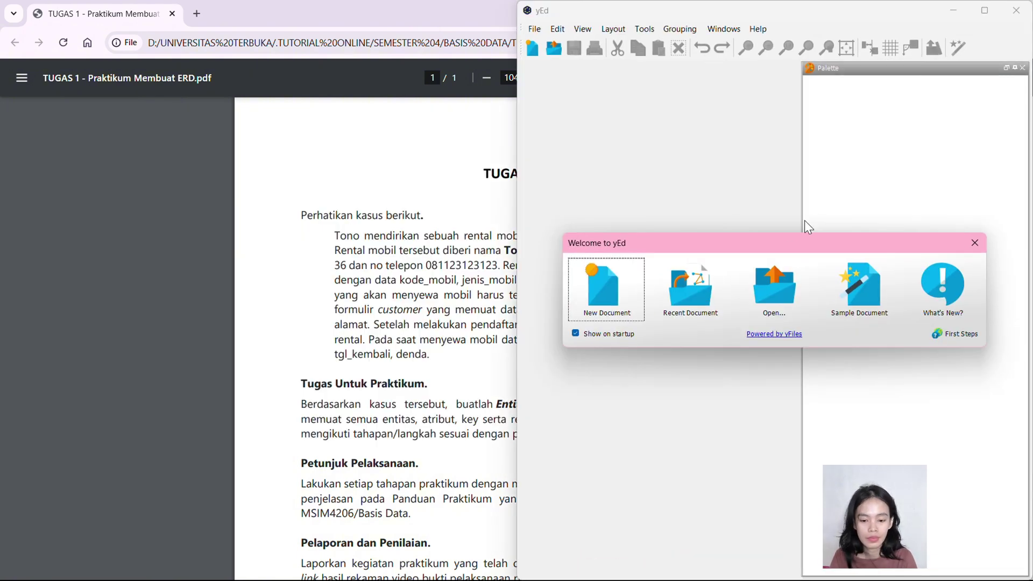
left_click(626, 307)
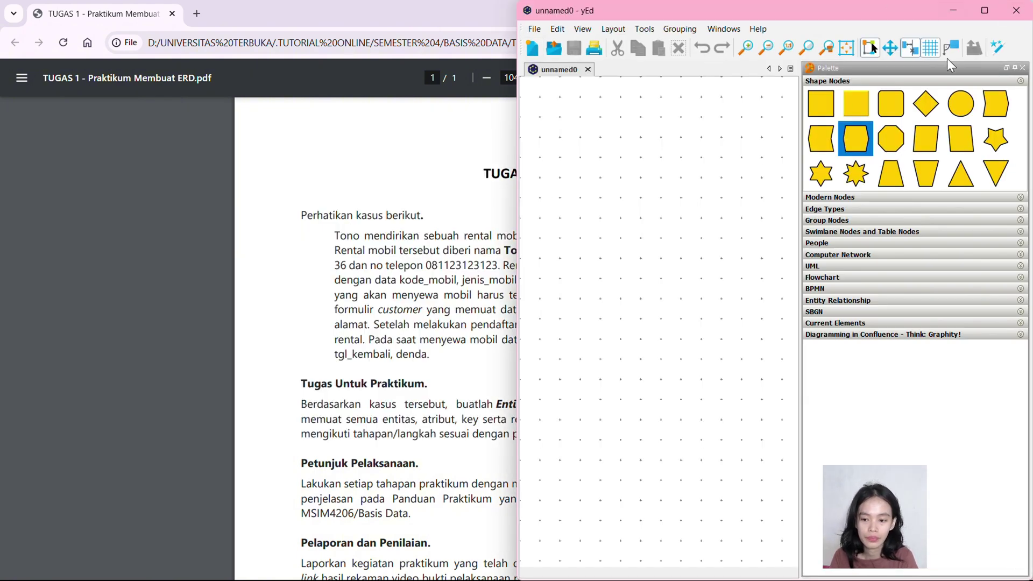
left_click(996, 12)
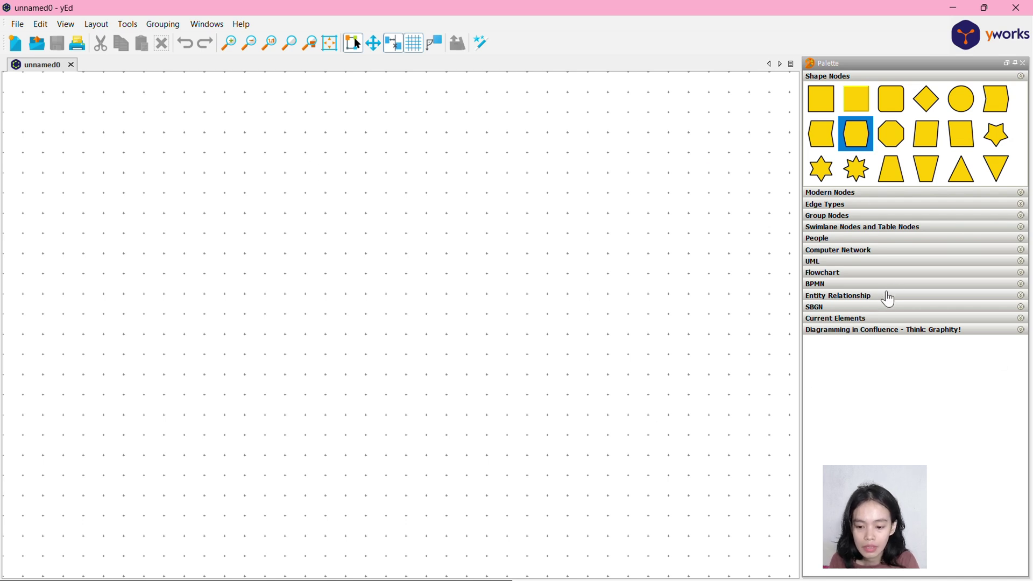
Place an Entity node from the Entity Relationship shapes in the upper-left area of the canvas and label it rental.
left_click(886, 297)
left_click_drag(857, 323, 226, 181)
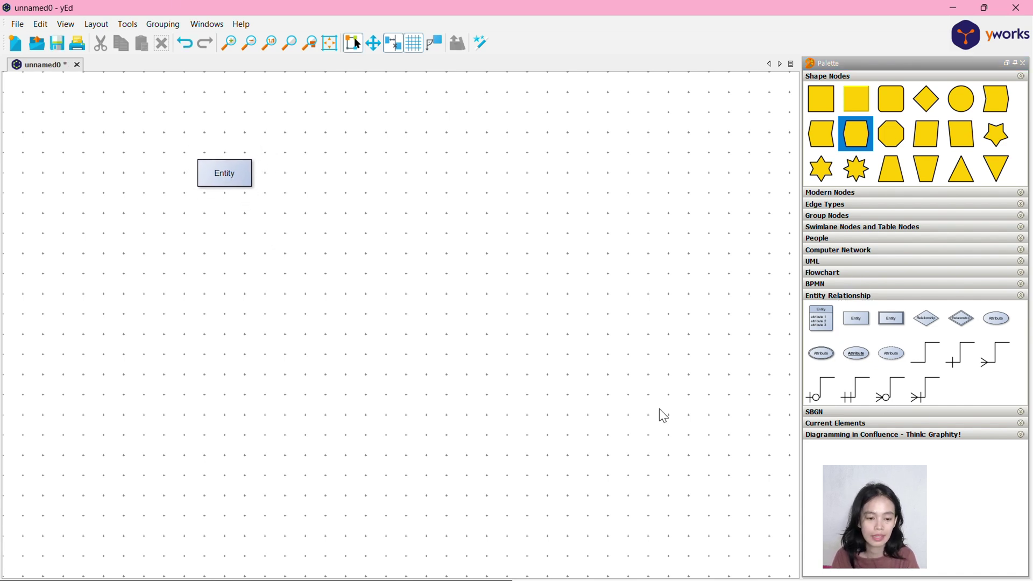
right_click(242, 177)
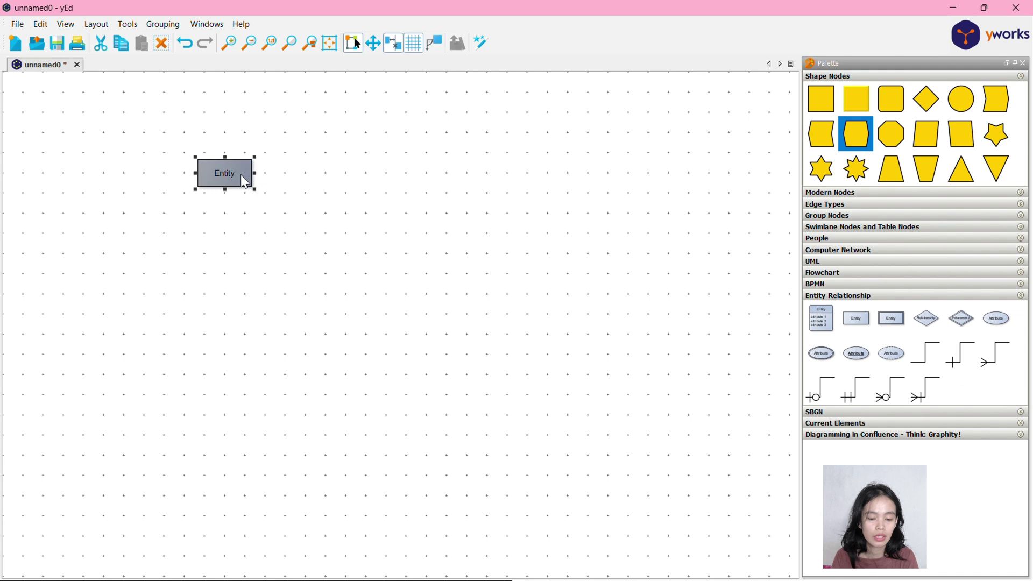
left_click(285, 184)
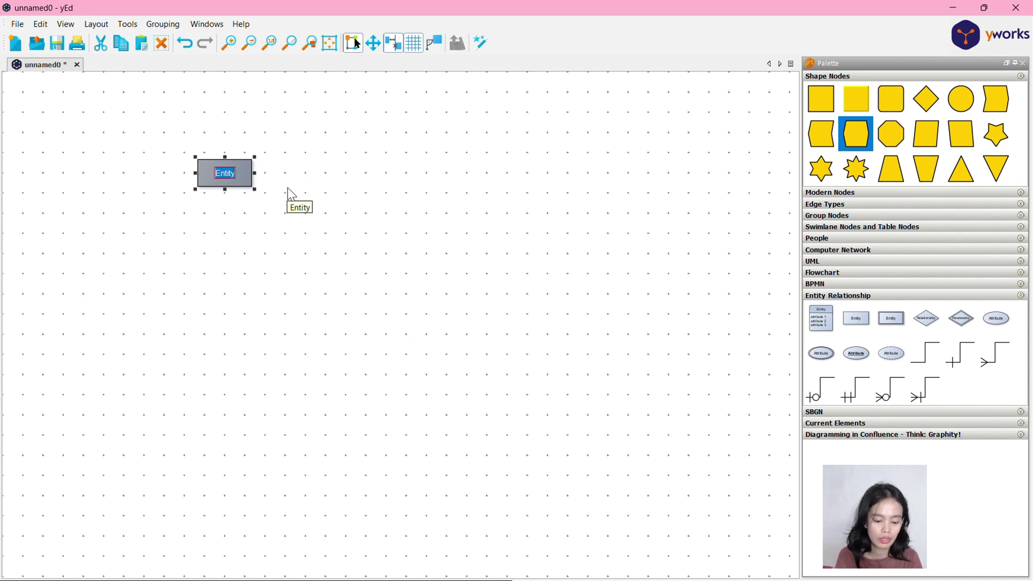
type("rental")
key("Return")
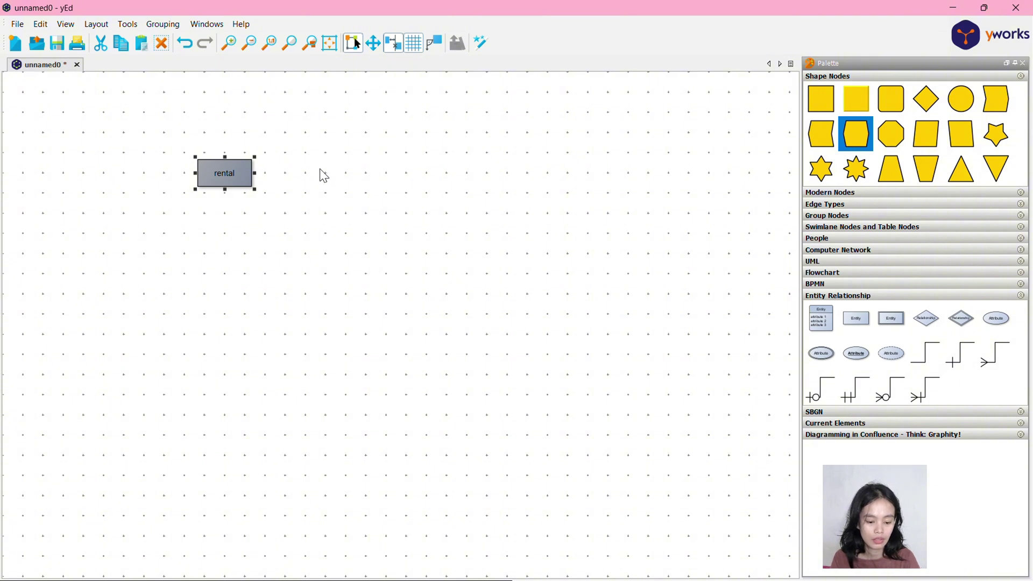
Copy the rental entity, align the copy to its right and relabel it mobil.
key("ctrl+c")
key("ctrl+v")
left_click_drag(245, 197, 330, 180)
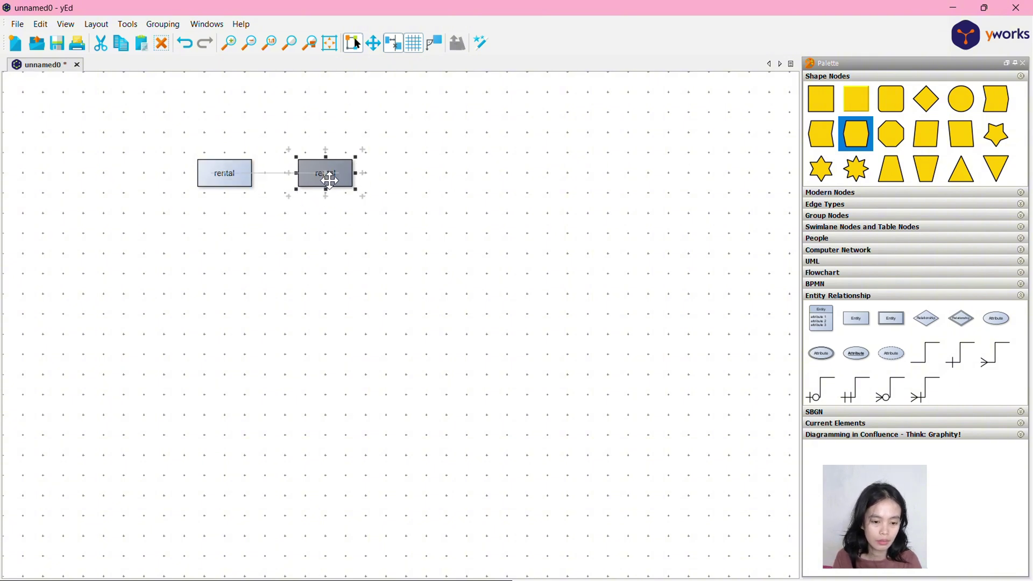
right_click(330, 181)
left_click(383, 182)
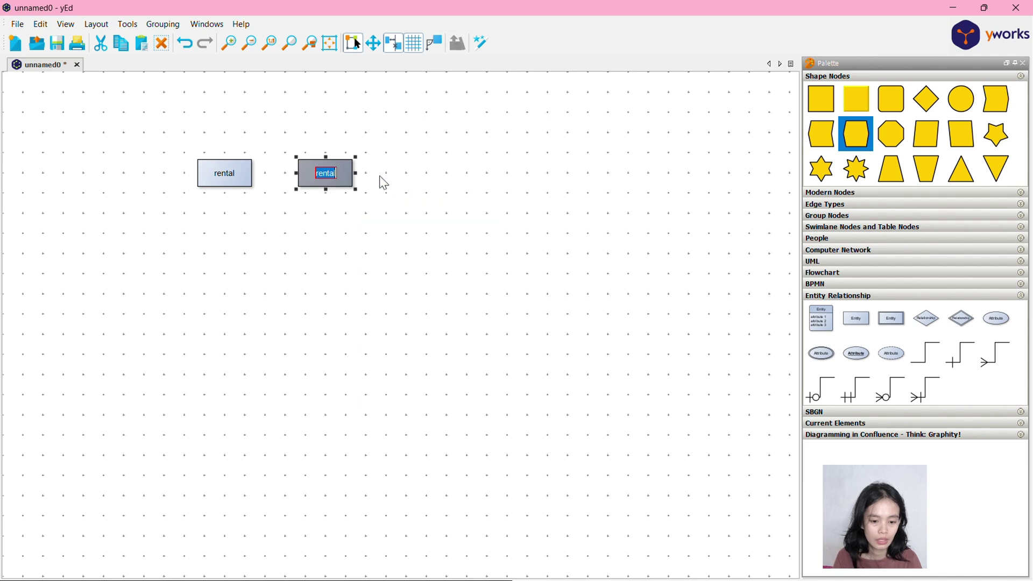
type("mobil")
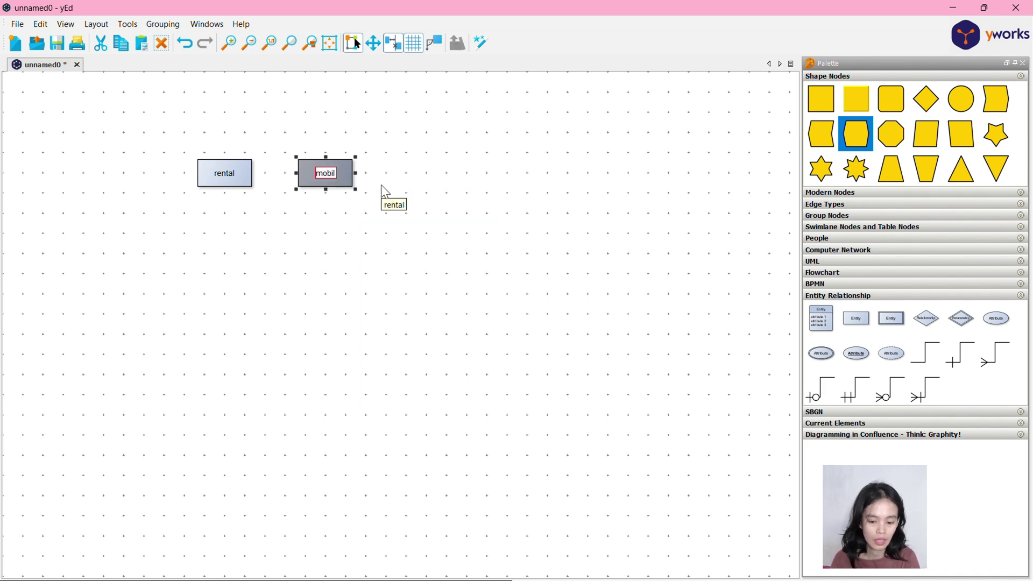
key("Return")
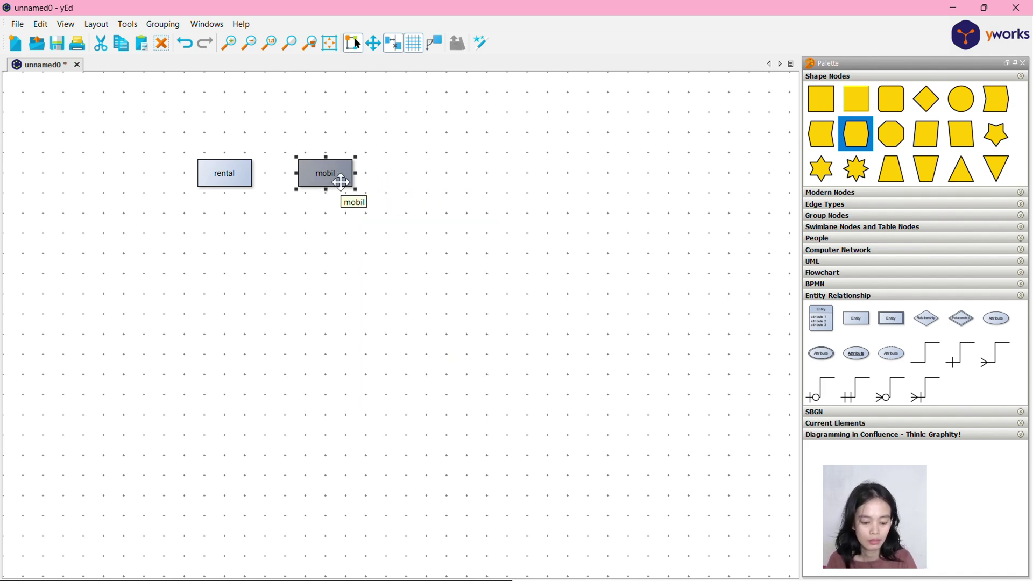
Duplicate the mobil entity, align the copy to its right and relabel it customer.
key("ctrl+d")
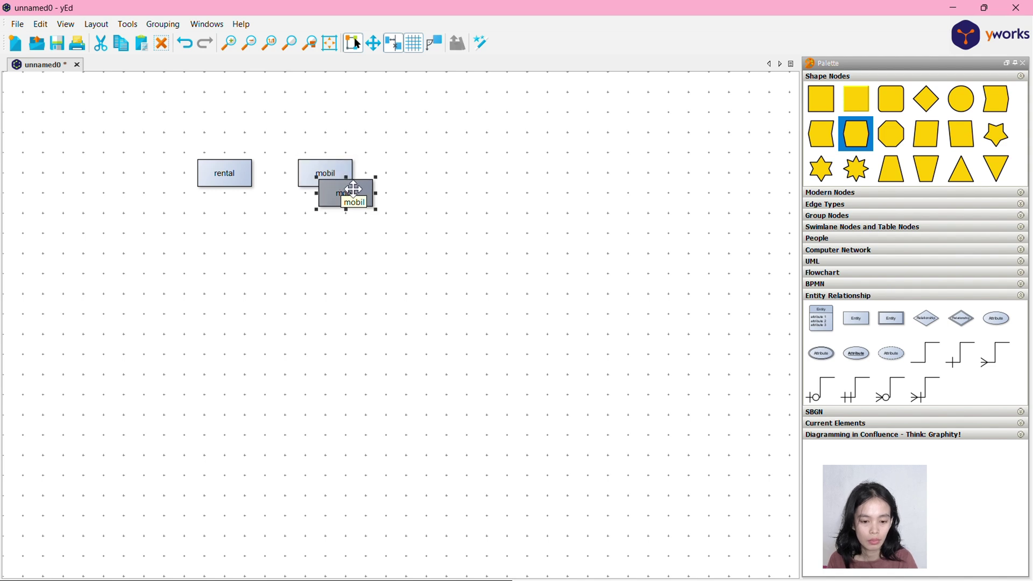
left_click_drag(355, 187, 436, 167)
right_click(430, 172)
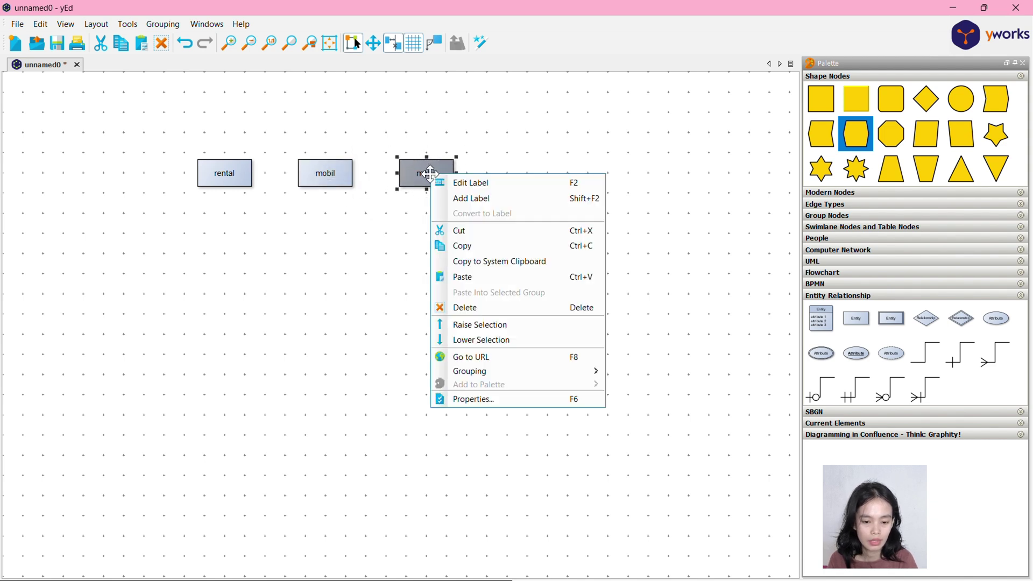
left_click(505, 181)
type("customer")
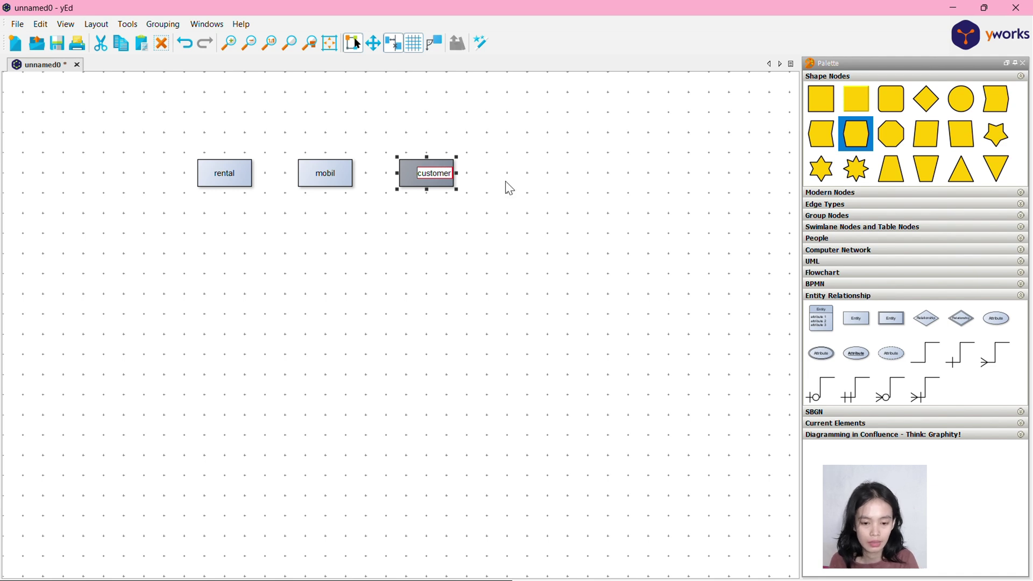
key("Return")
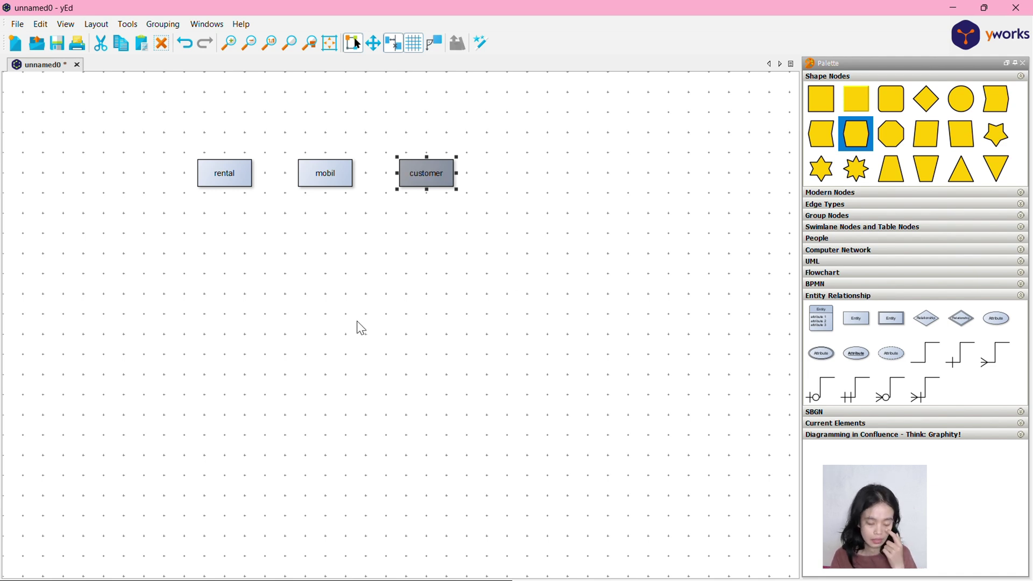
Spread the entities apart in one row by moving customer and mobil farther to the right, leaving wide, similar gaps.
left_click_drag(445, 170, 555, 173)
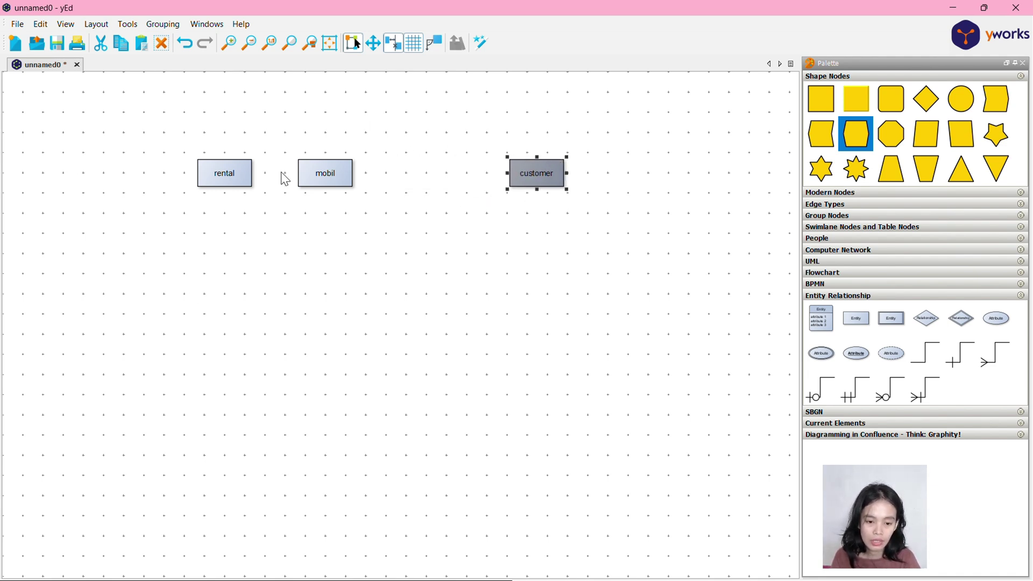
left_click_drag(318, 181, 386, 172)
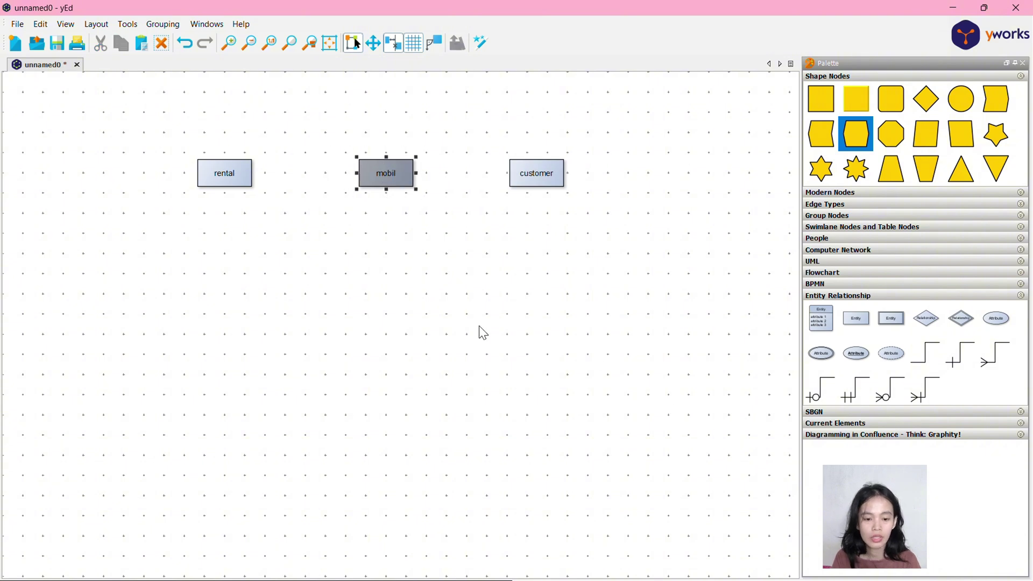
left_click(495, 341)
Place a plain Attribute ellipse above and to the left of the rental entity.
left_click_drag(993, 315, 170, 133)
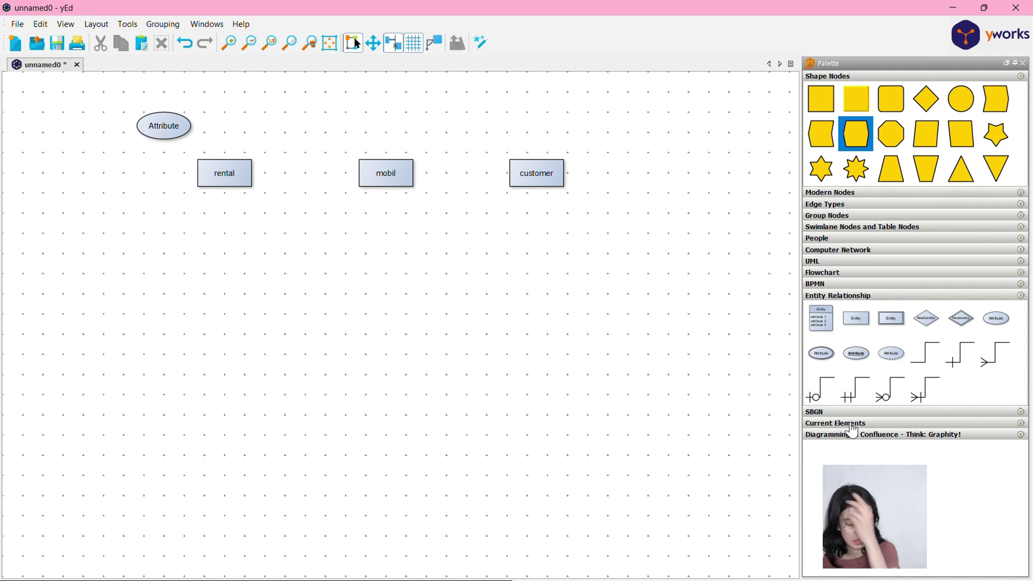
left_click(157, 130)
right_click(163, 127)
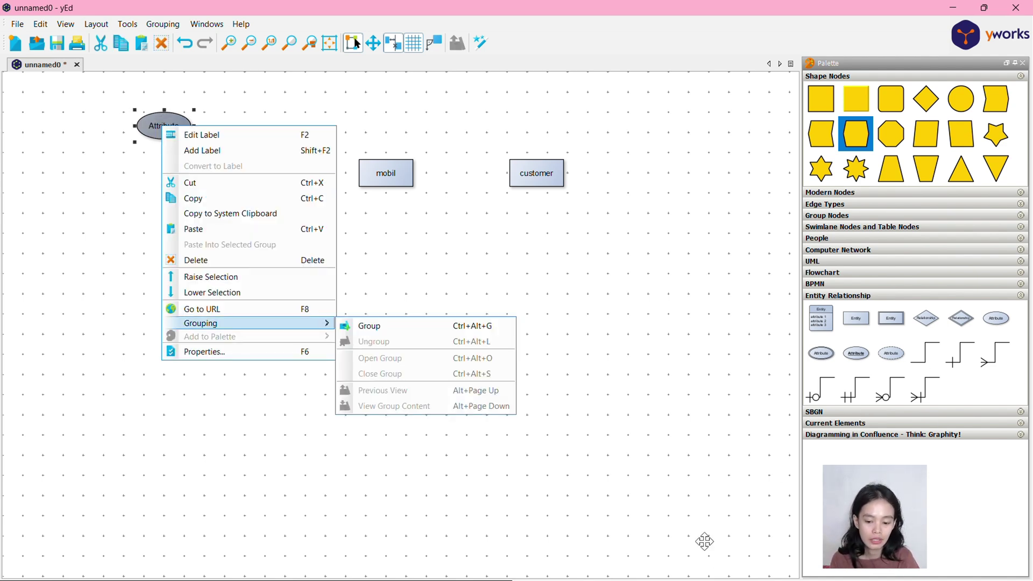
left_click(758, 565)
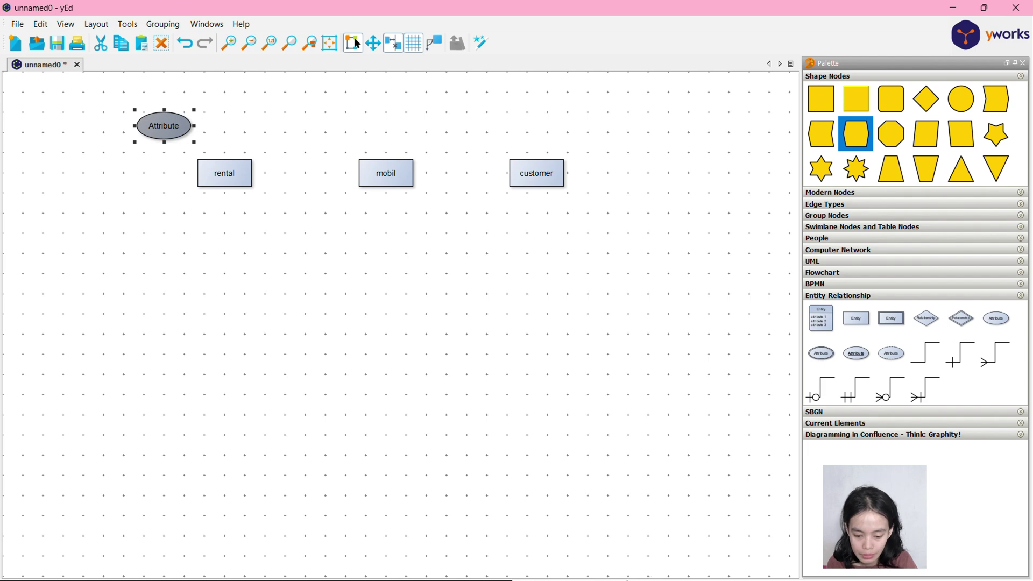
Switch to the Notepad attribute list and mark no_npwp under Rental with PK.
key("super")
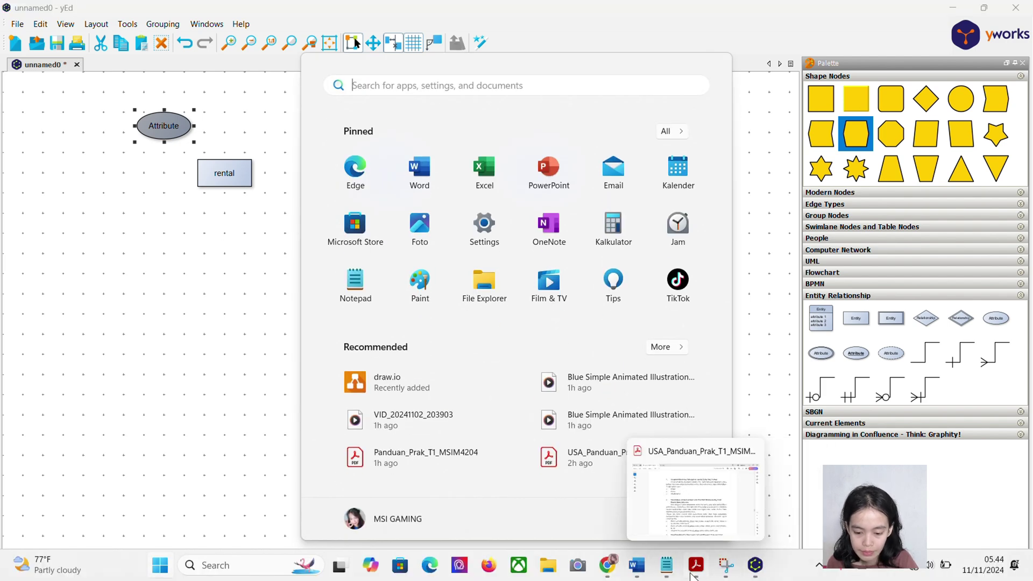
left_click(668, 568)
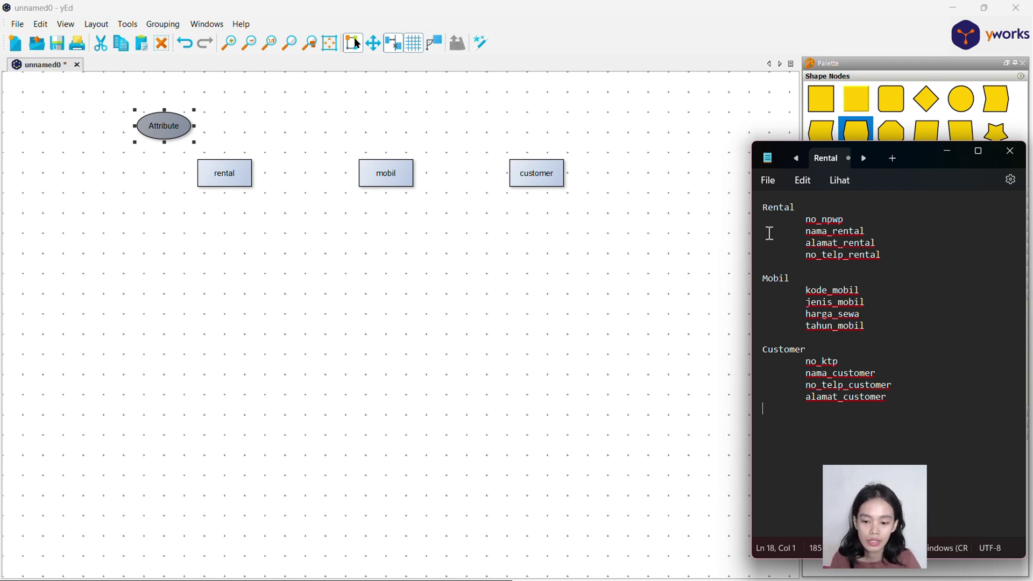
left_click(861, 214)
type("pk")
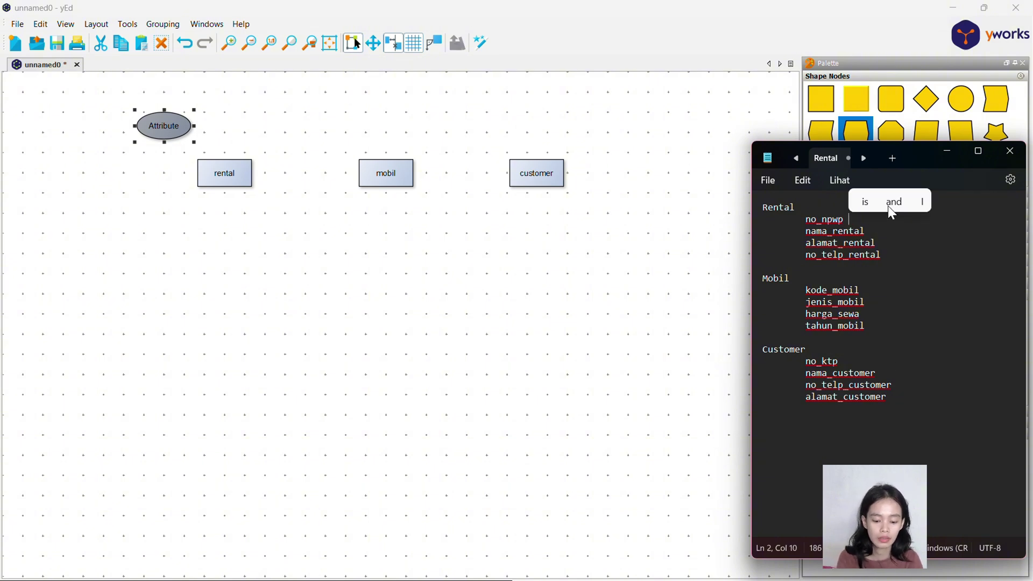
key("BackSpace")
key("BackSpace")
type("PK")
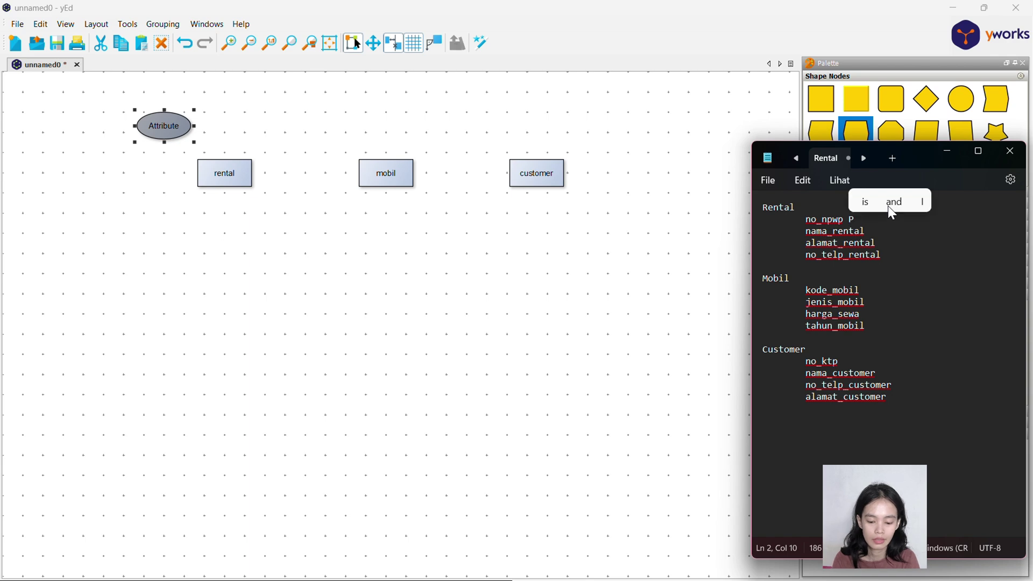
Mark kode_mobil under Mobil and no_ktp under Customer with PK.
left_click(871, 291)
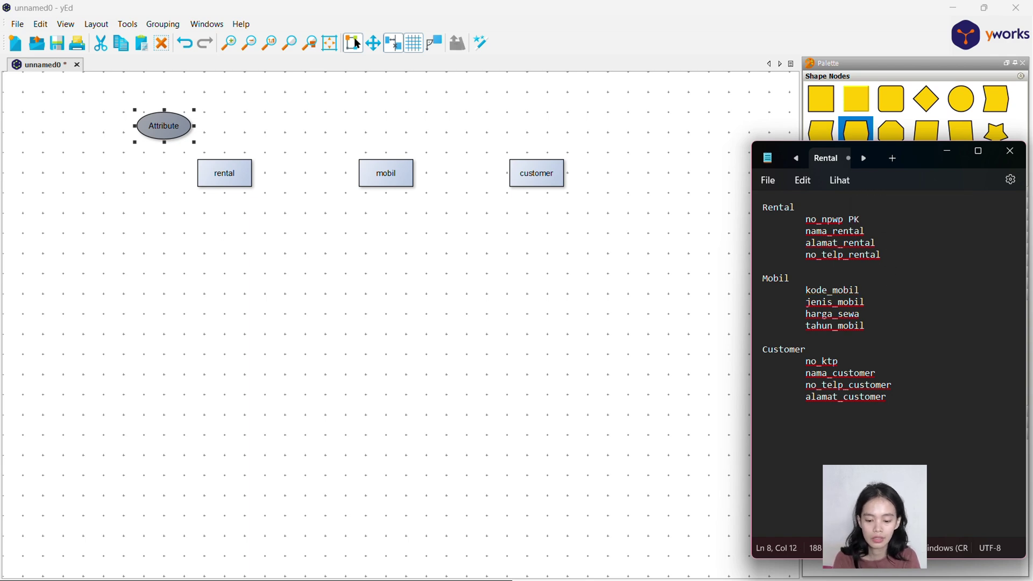
type("K")
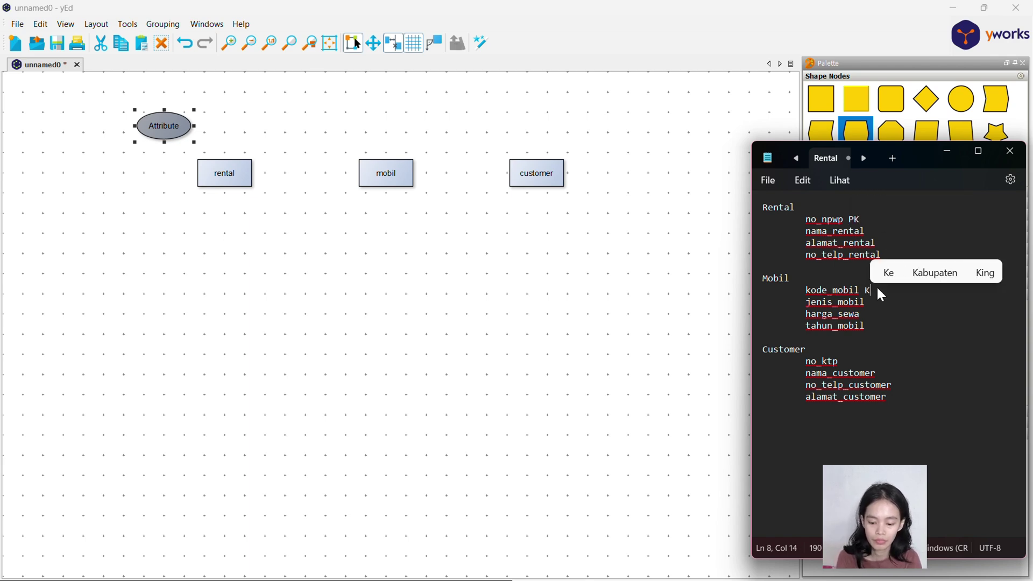
key("BackSpace")
type("PK")
left_click(895, 359)
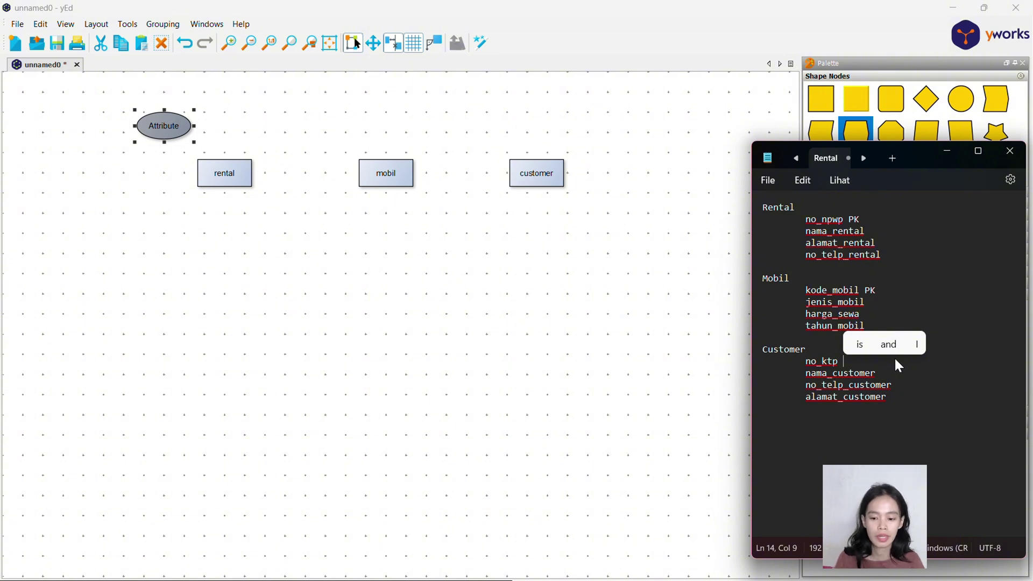
type("PK")
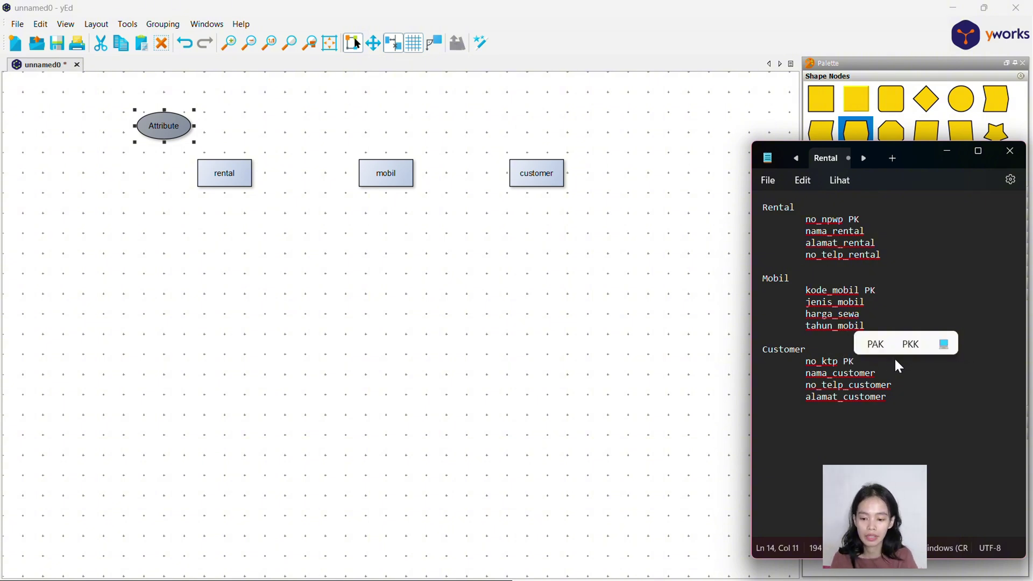
left_click(902, 425)
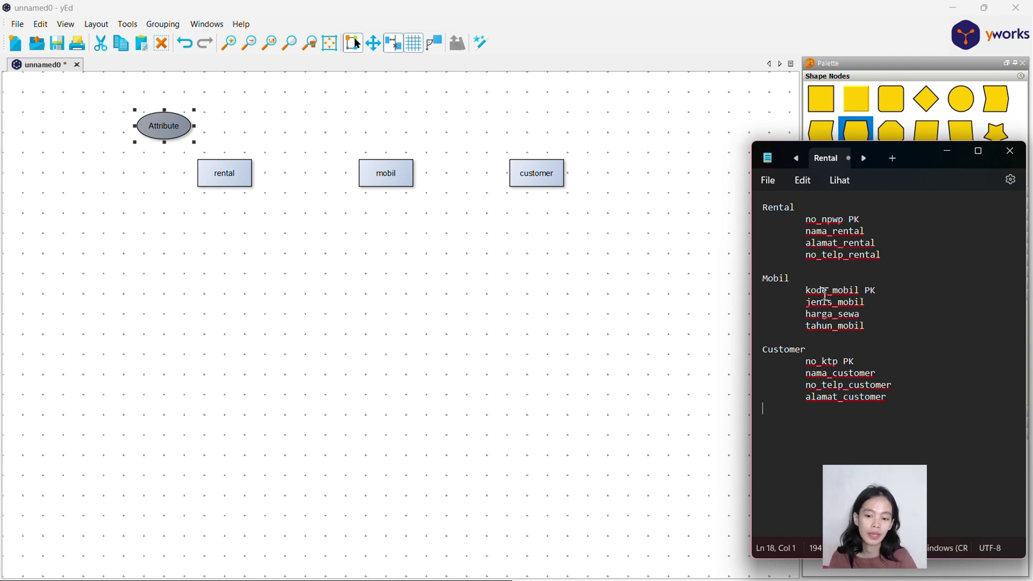
Return to yEd and place one Primary Key attribute above each of the rental, mobil and customer entities.
left_click(693, 230)
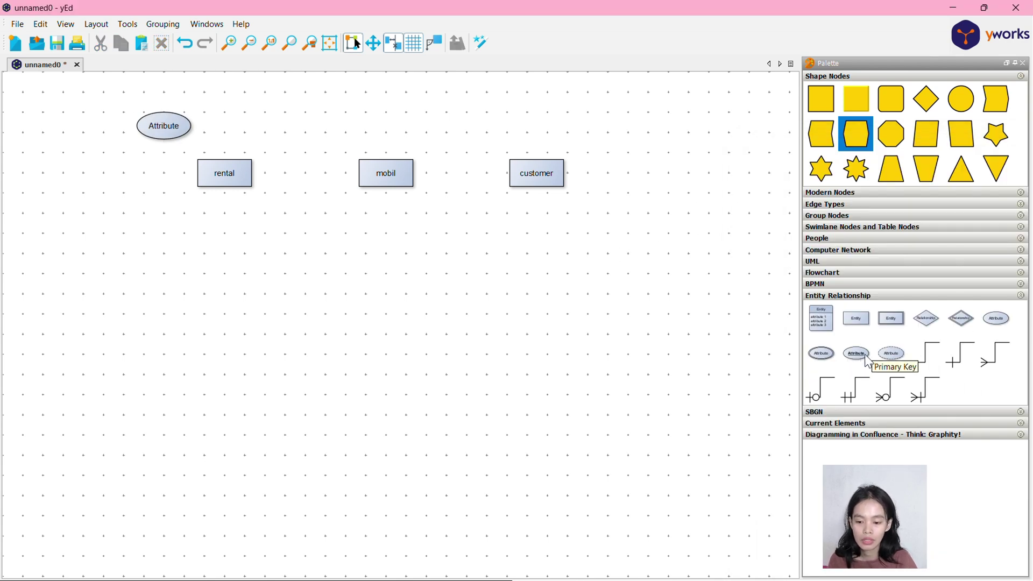
left_click_drag(862, 364, 249, 126)
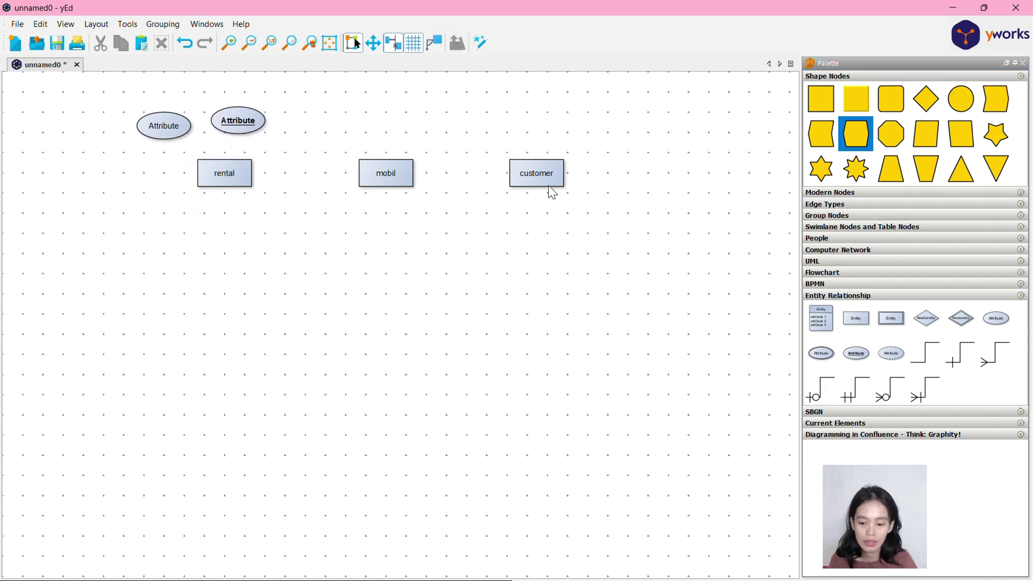
left_click_drag(861, 363, 387, 126)
left_click_drag(859, 368, 546, 128)
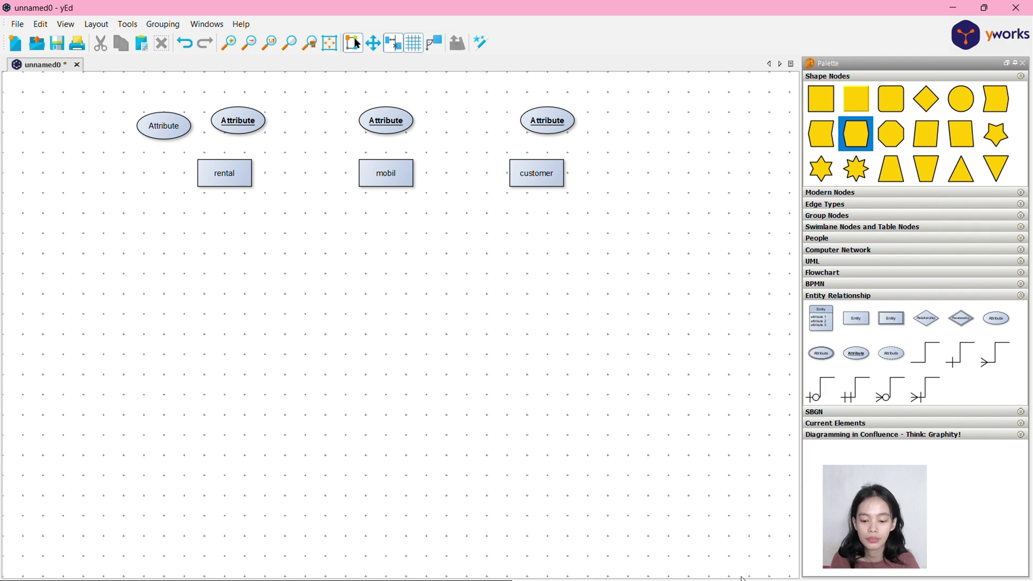
Check the attribute list in Notepad, then label the primary key attribute above the rental entity no_npwp in yEd.
key("super")
left_click(679, 575)
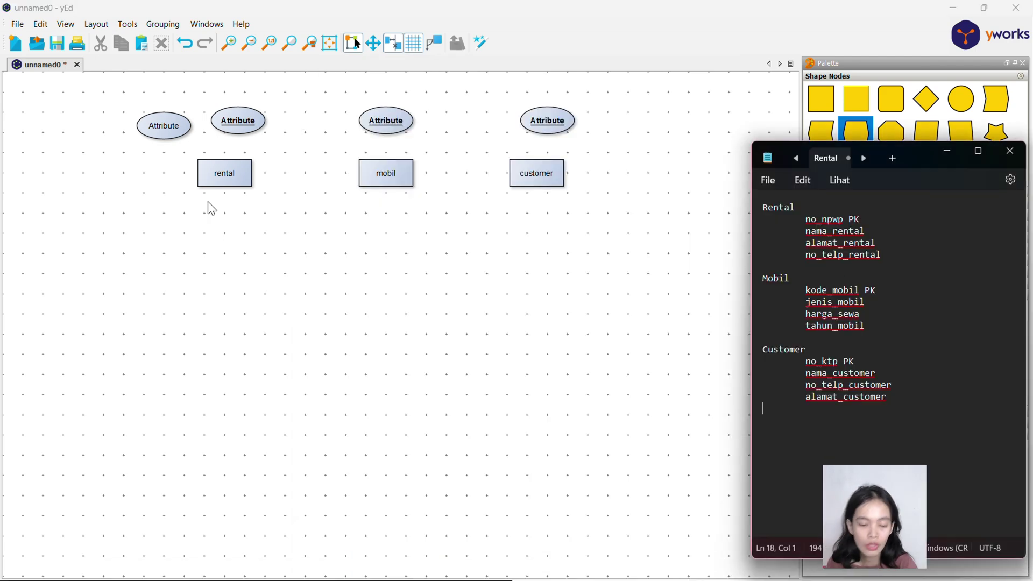
left_click(241, 126)
right_click(241, 126)
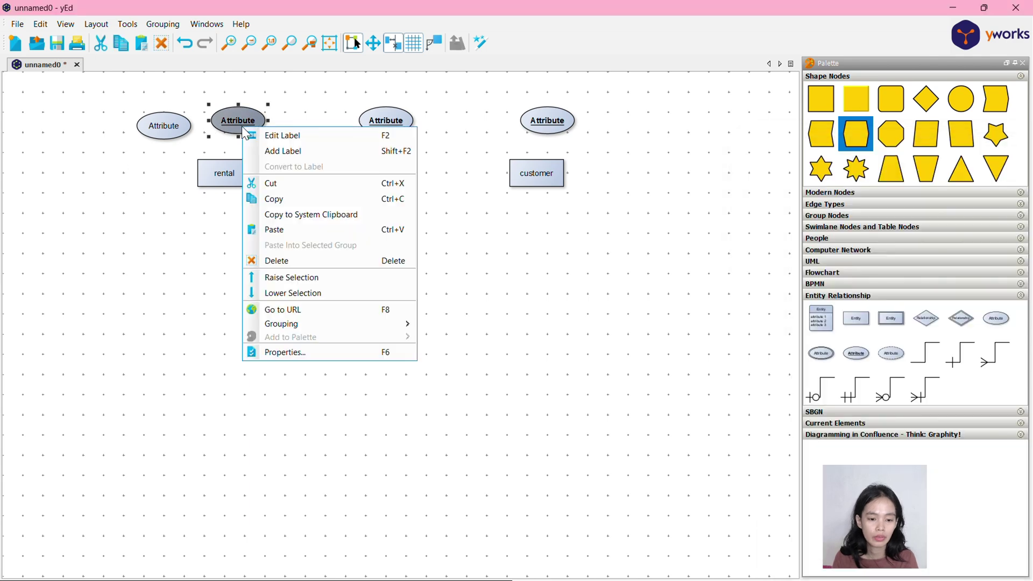
left_click(310, 131)
type("n")
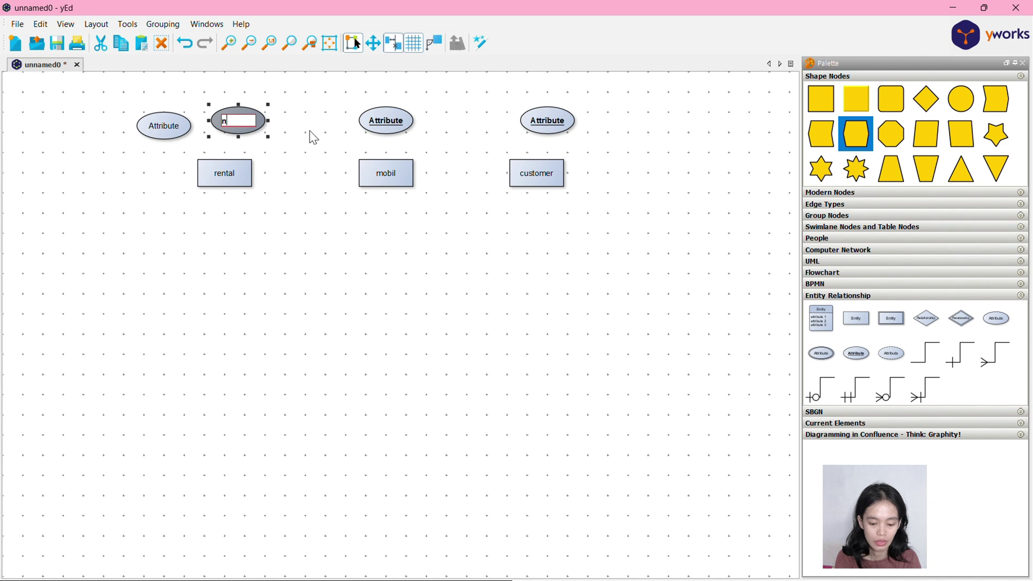
type("o_npwp")
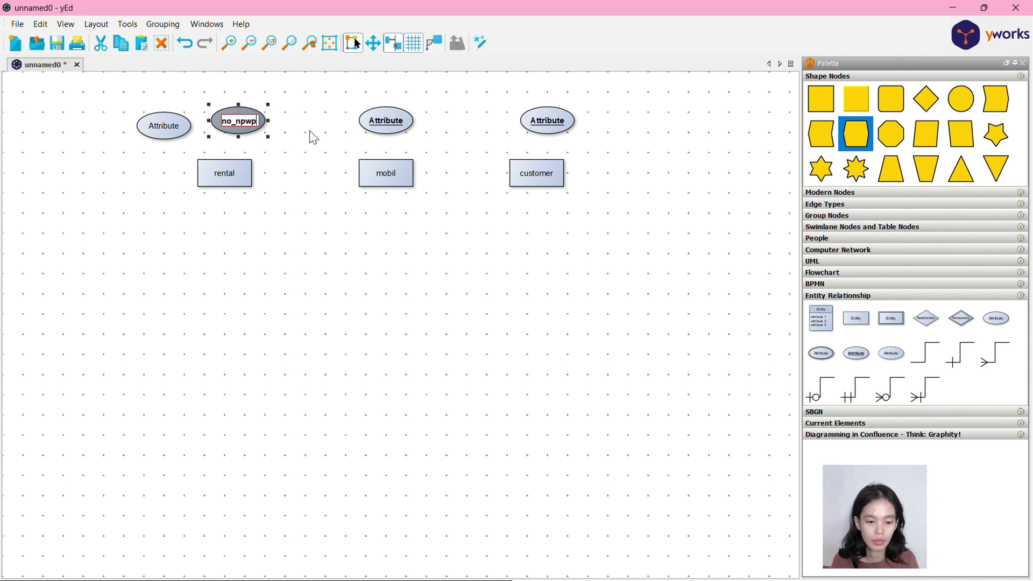
key("Return")
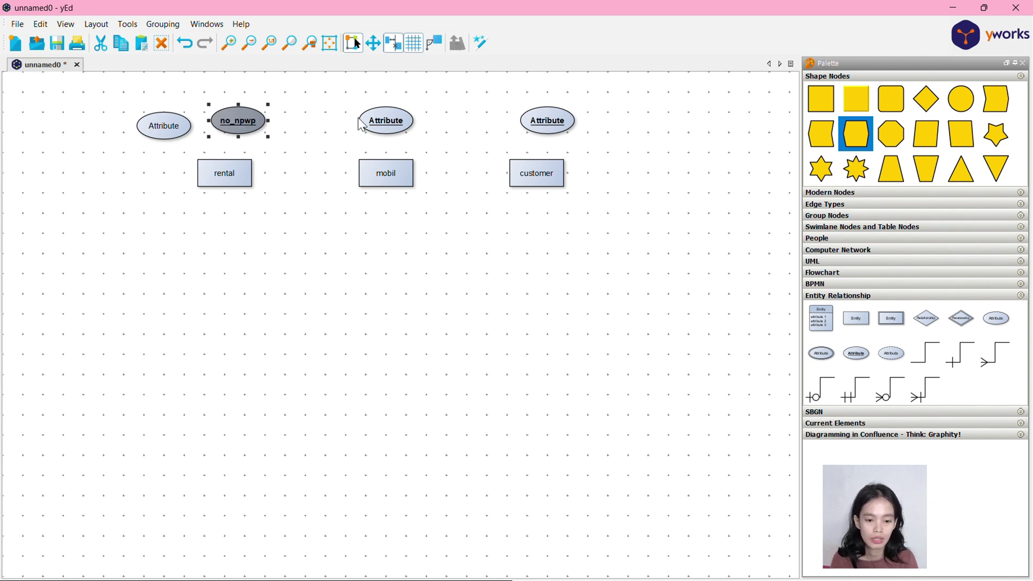
Check the attribute list in Notepad, then label the primary key attribute above the mobil entity kode_mobil in yEd.
right_click(398, 124)
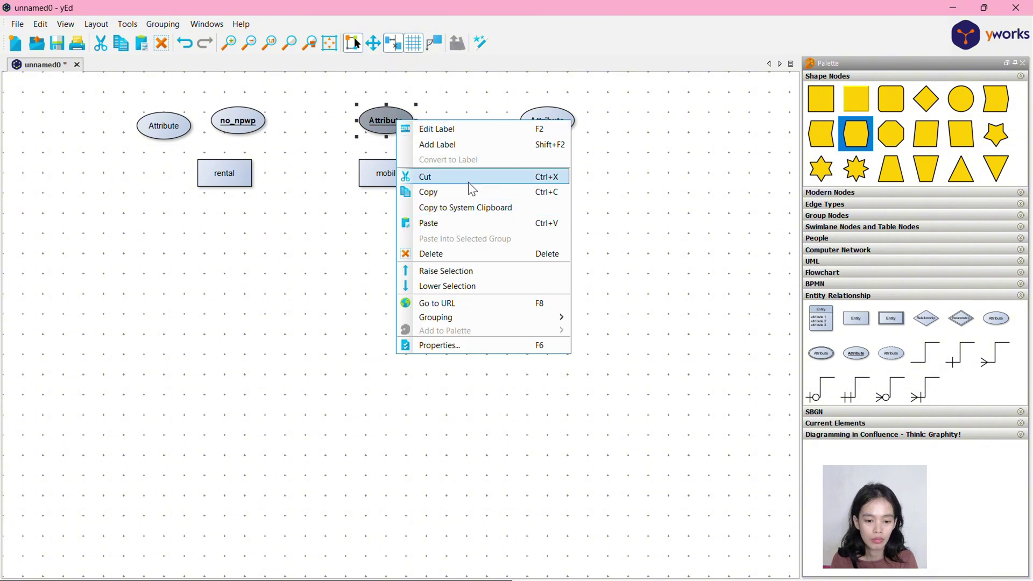
key("alt+Tab")
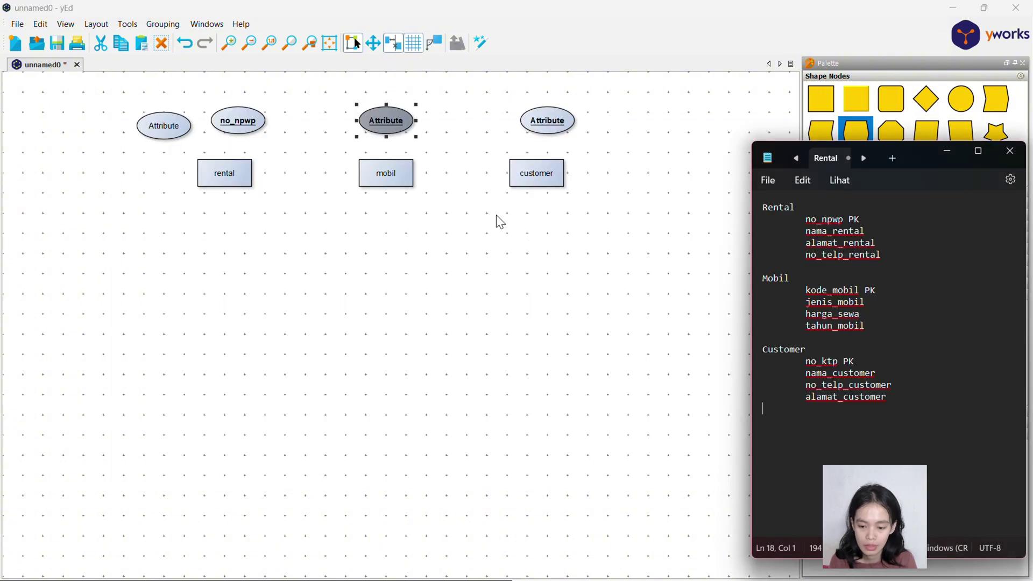
key("alt+Tab")
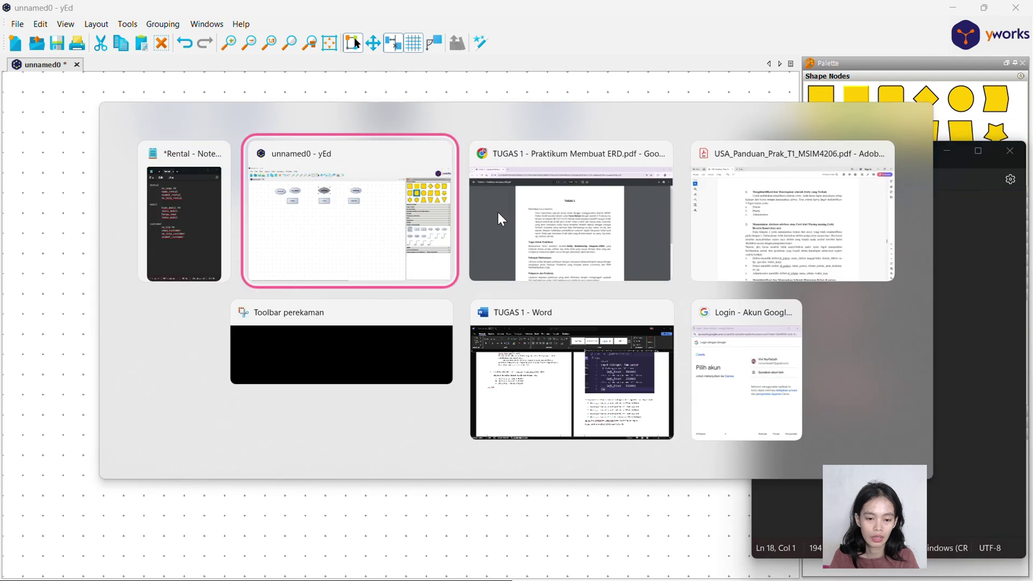
right_click(403, 123)
left_click(437, 129)
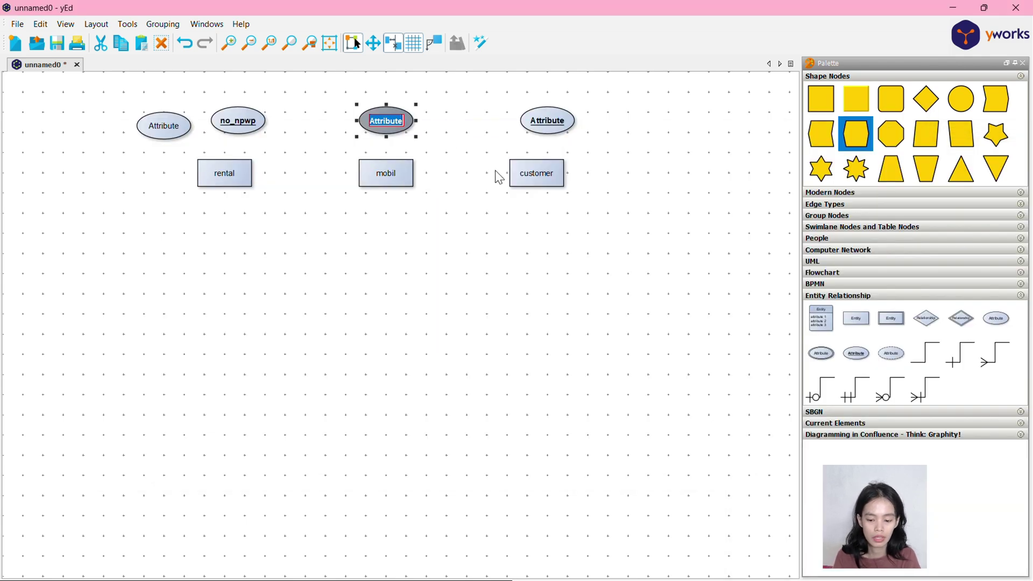
type("kode_m")
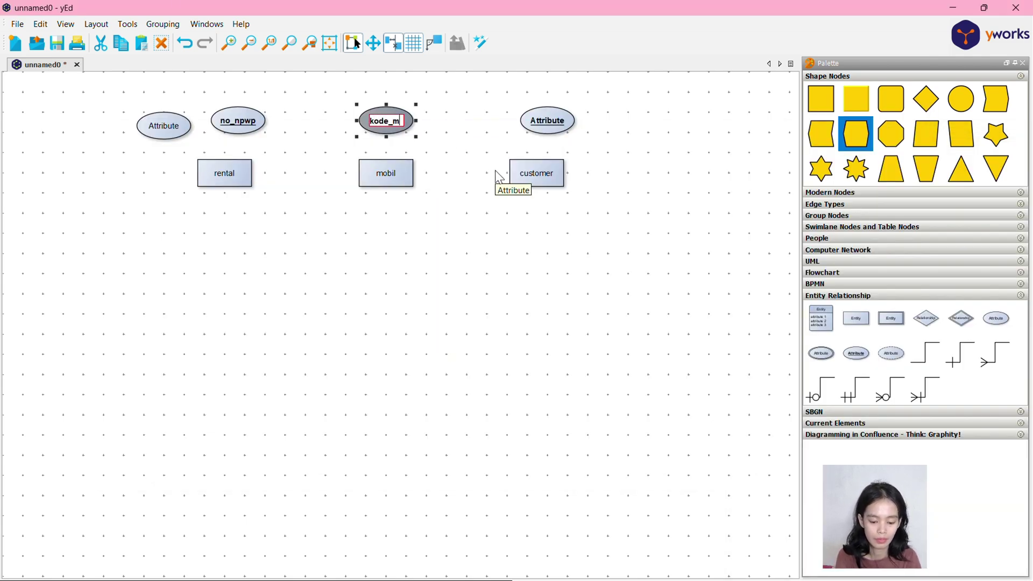
type("obil")
key("Return")
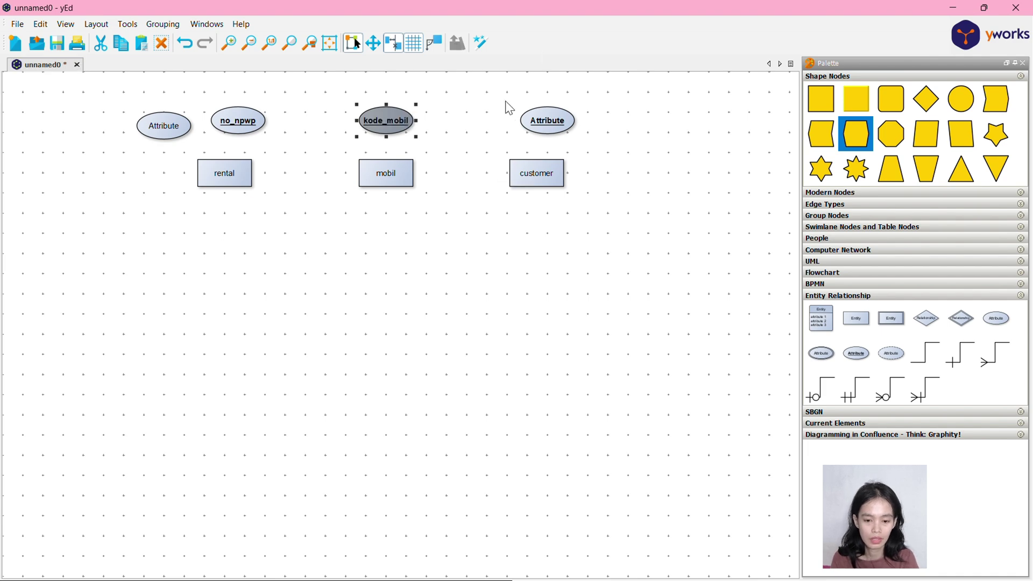
Look up the Customer key in Notepad, then label the primary key attribute above the customer entity no_ktp in yEd.
left_click(554, 118)
right_click(555, 119)
key("alt+Tab")
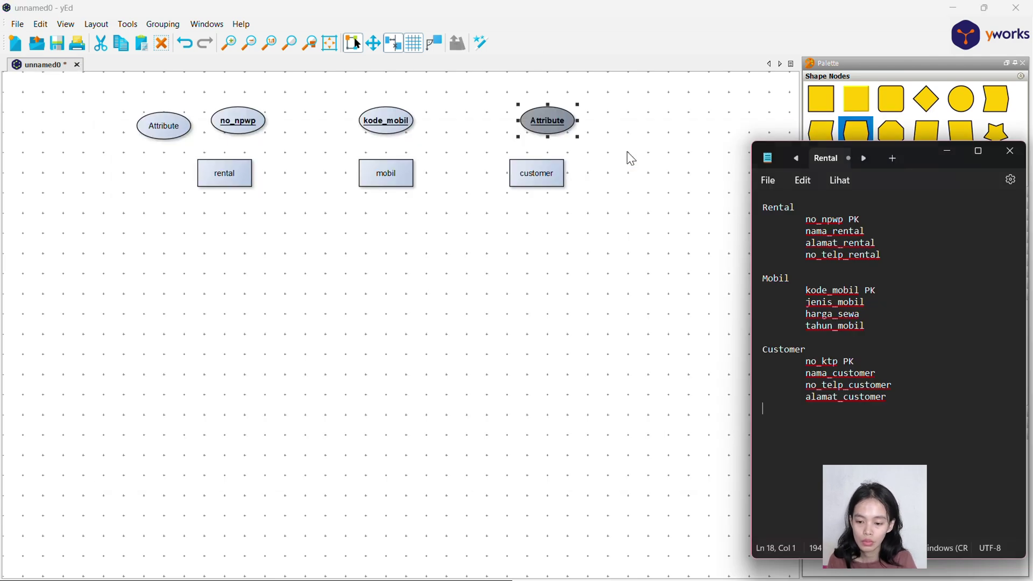
key("alt+Tab")
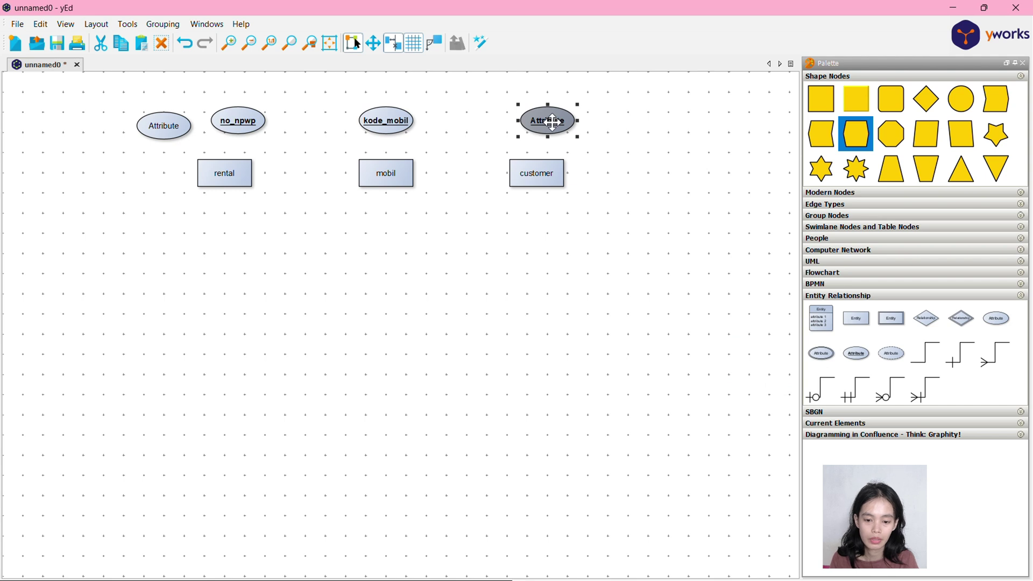
right_click(553, 122)
left_click(619, 132)
type("n")
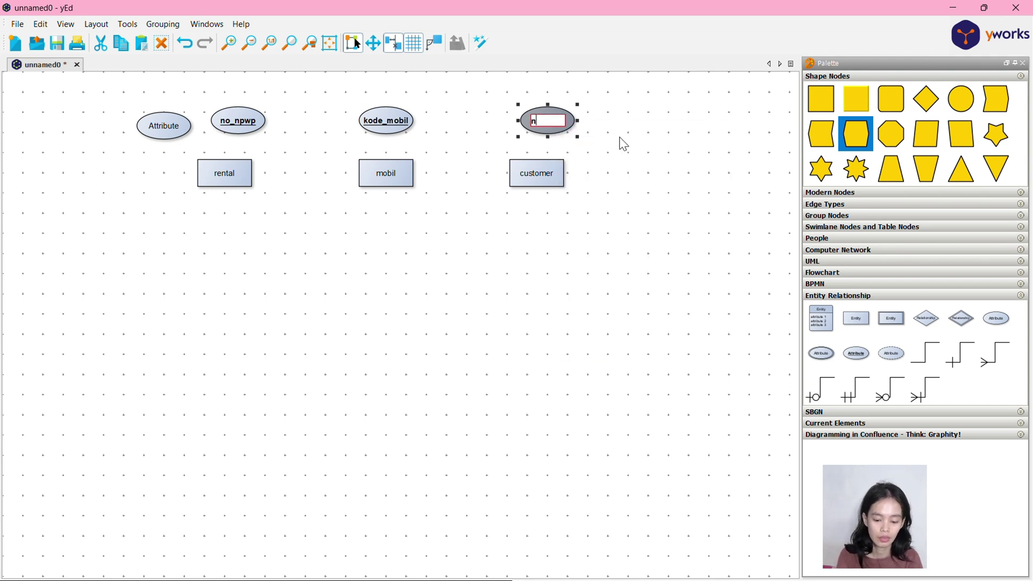
type("o_ktp")
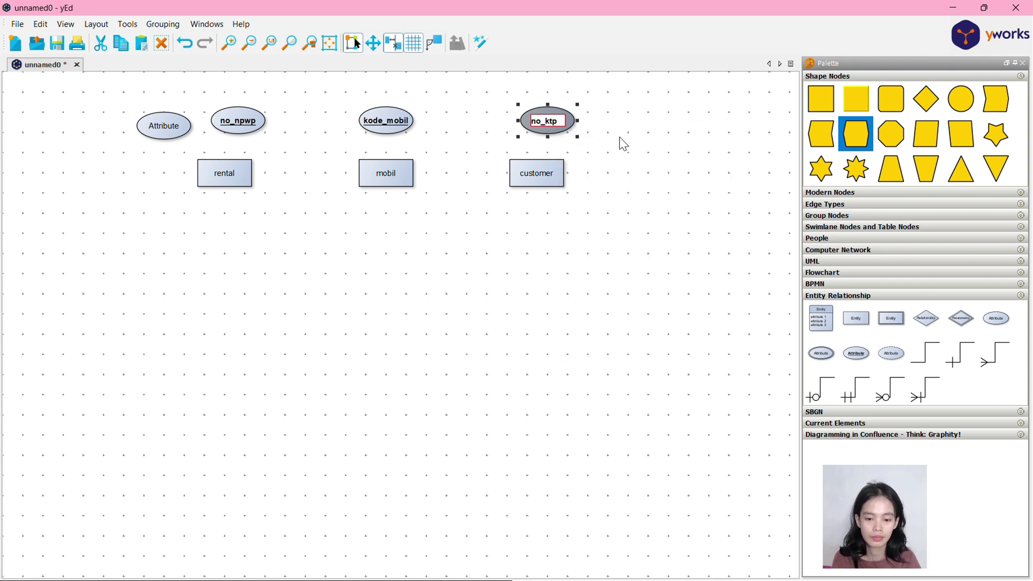
key("Return")
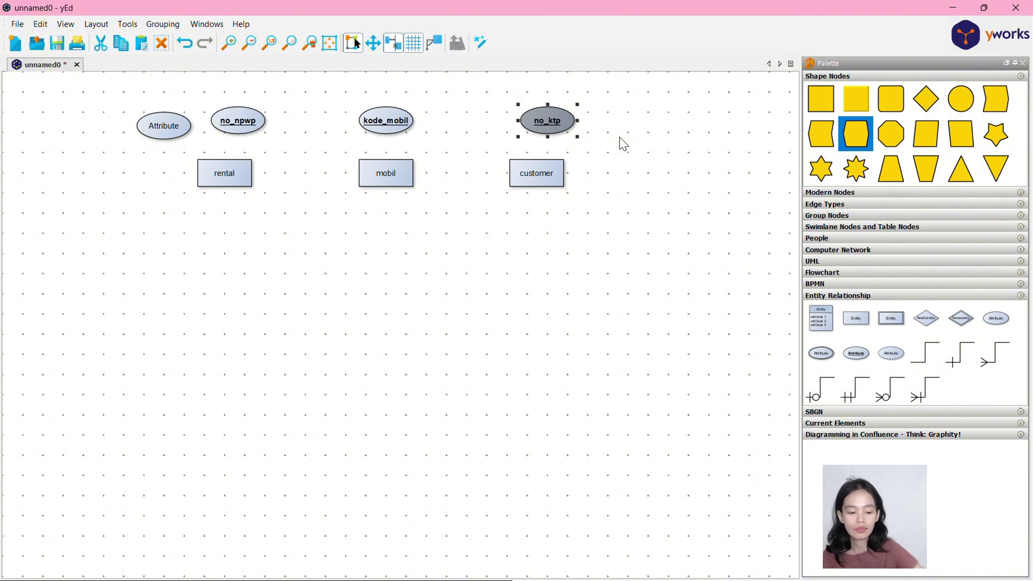
Check the Rental attributes in Notepad, then label the plain attribute beside no_npwp nama_rental in yEd.
key("alt+Tab")
key("alt+Tab")
key("alt+Tab")
key("alt+Tab")
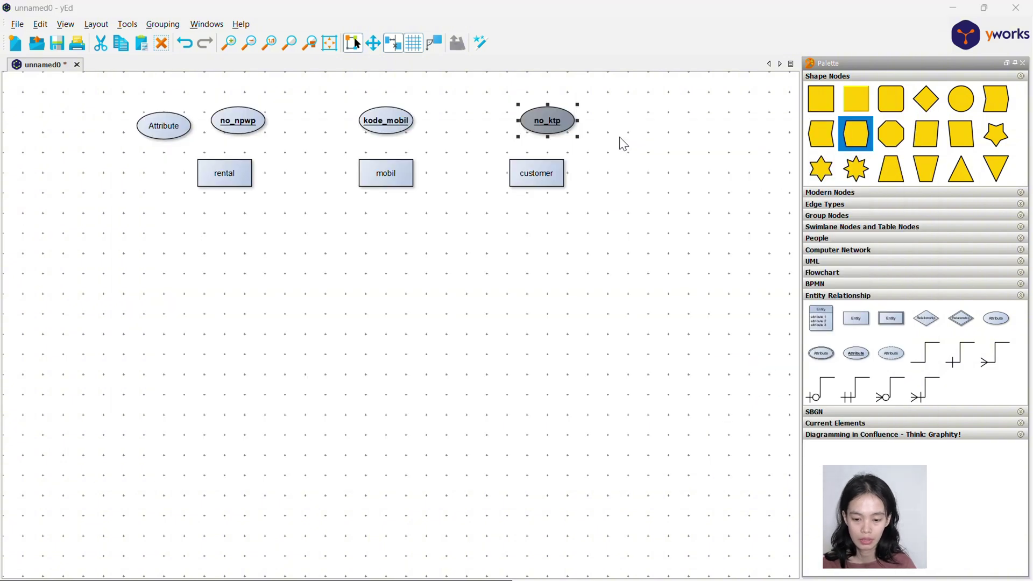
key("alt+Tab")
key("alt+Tab")
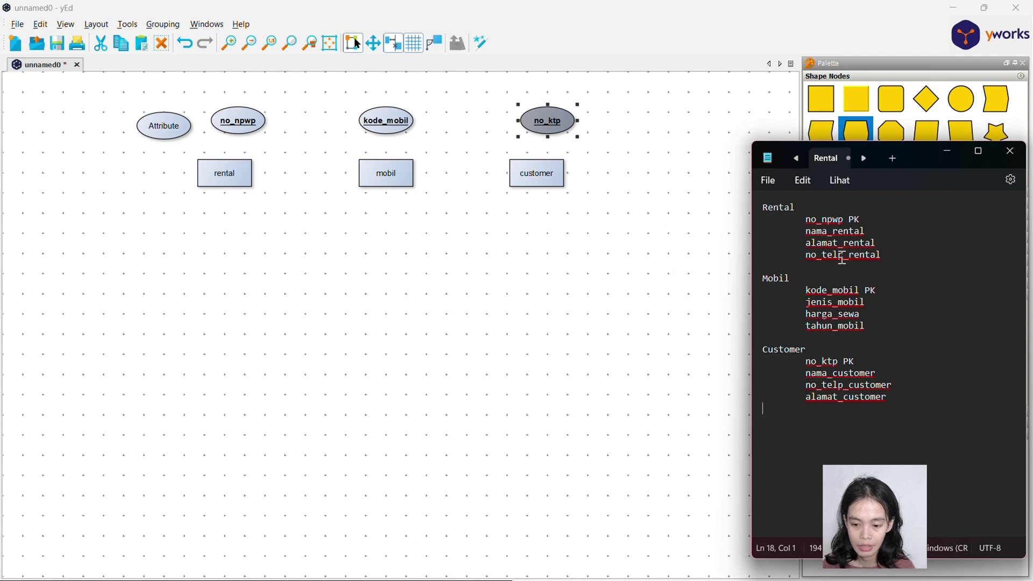
left_click(160, 133)
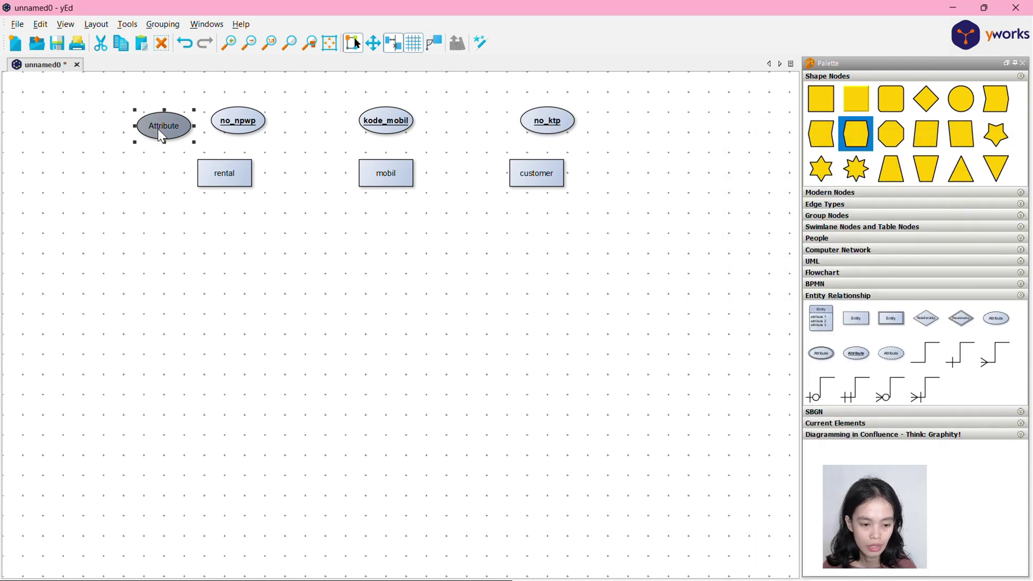
right_click(157, 128)
left_click(207, 138)
type("nam")
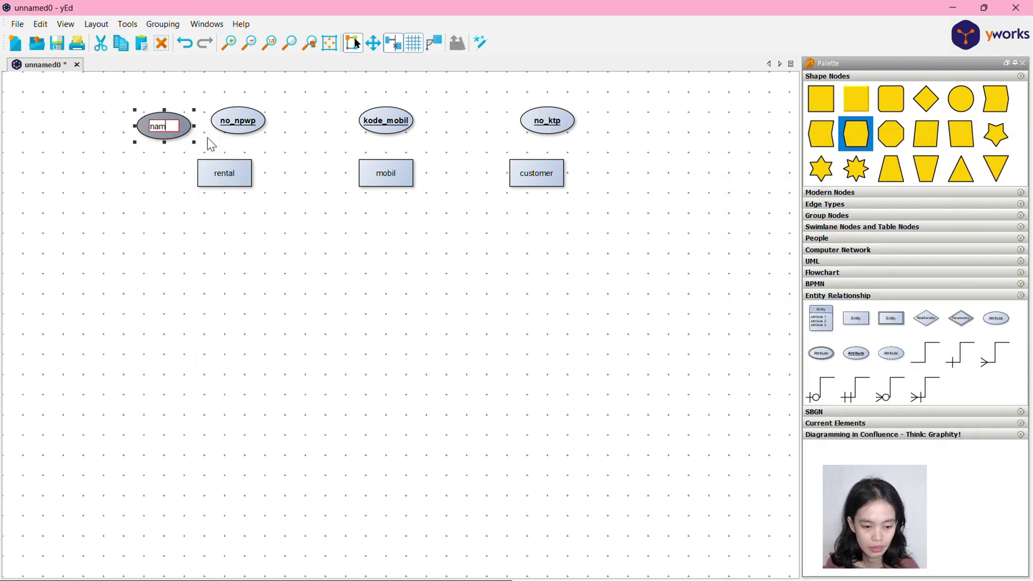
type("a_rental")
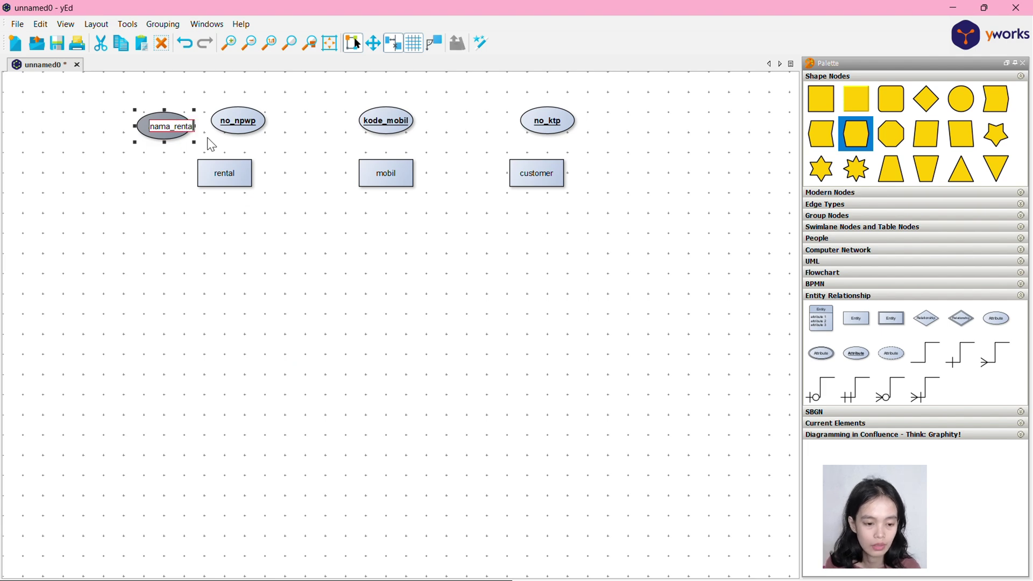
key("Return")
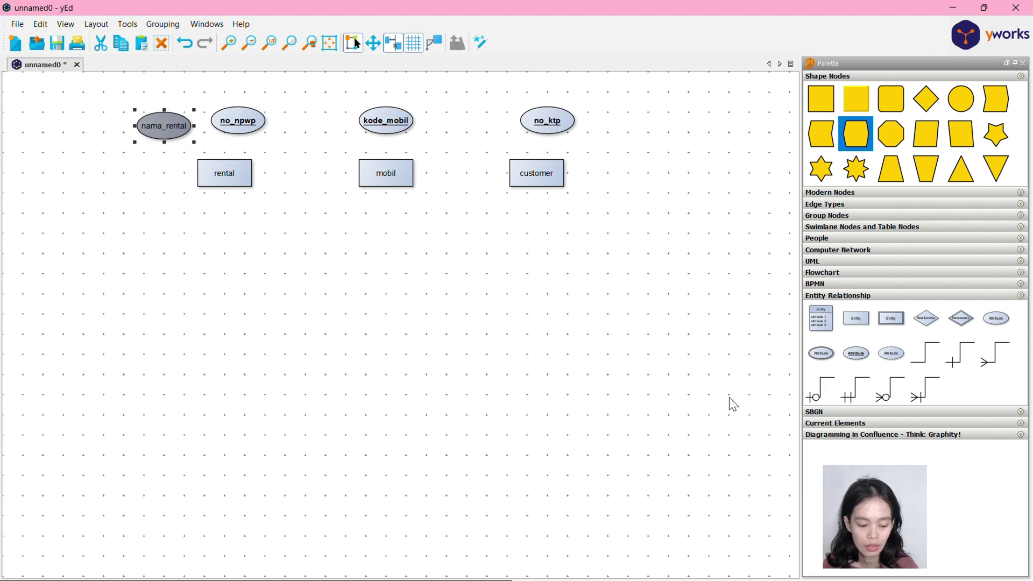
Recheck the Notepad list, then copy the nama_rental attribute to the left of the rental entity and label the copy alamat_rental.
key("alt+Tab")
key("alt+Tab")
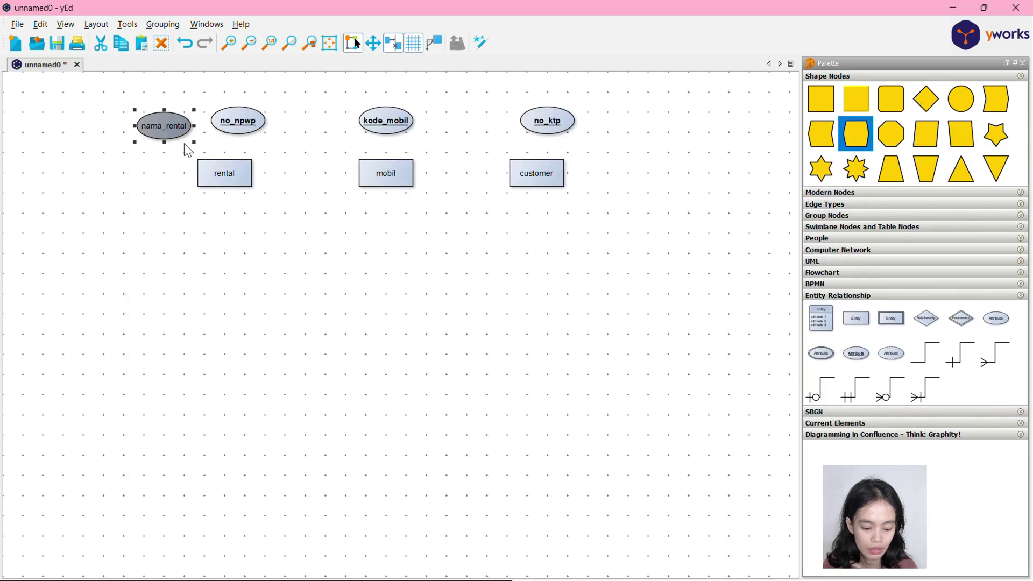
key("ctrl+c")
key("ctrl+v")
left_click_drag(185, 143, 146, 177)
double_click(146, 177)
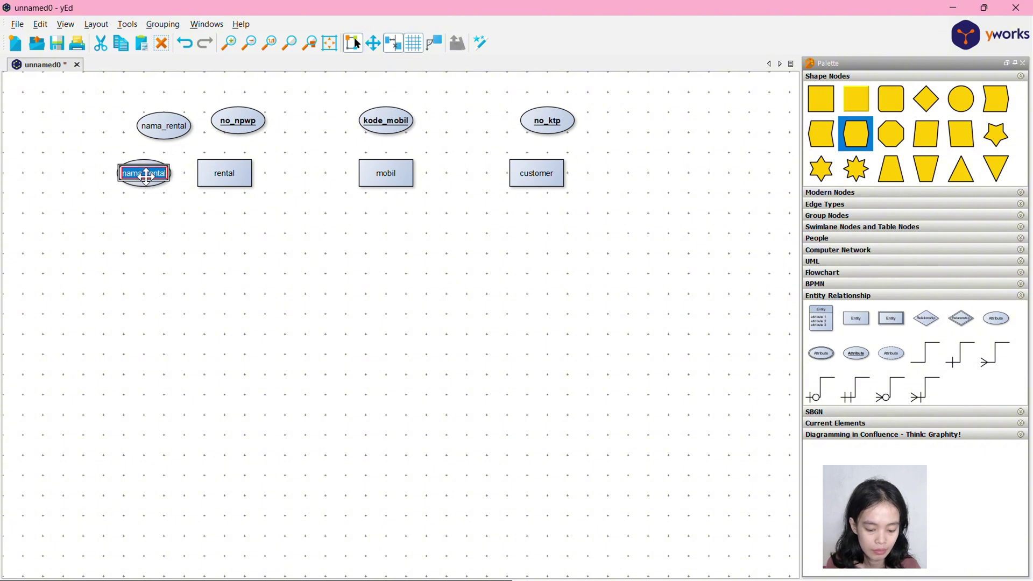
type("alamat_ren")
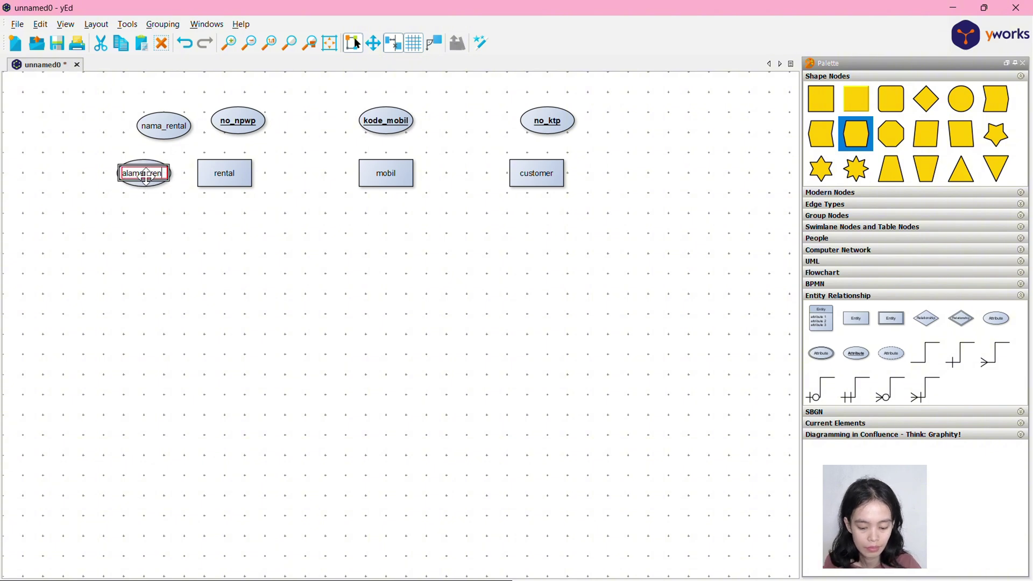
type("tal")
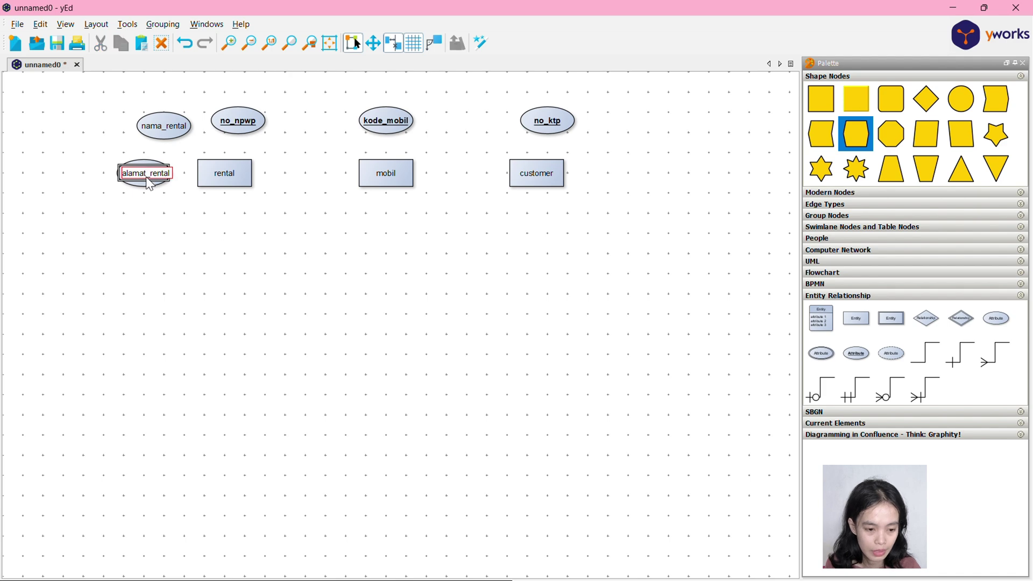
key("Return")
left_click(160, 253)
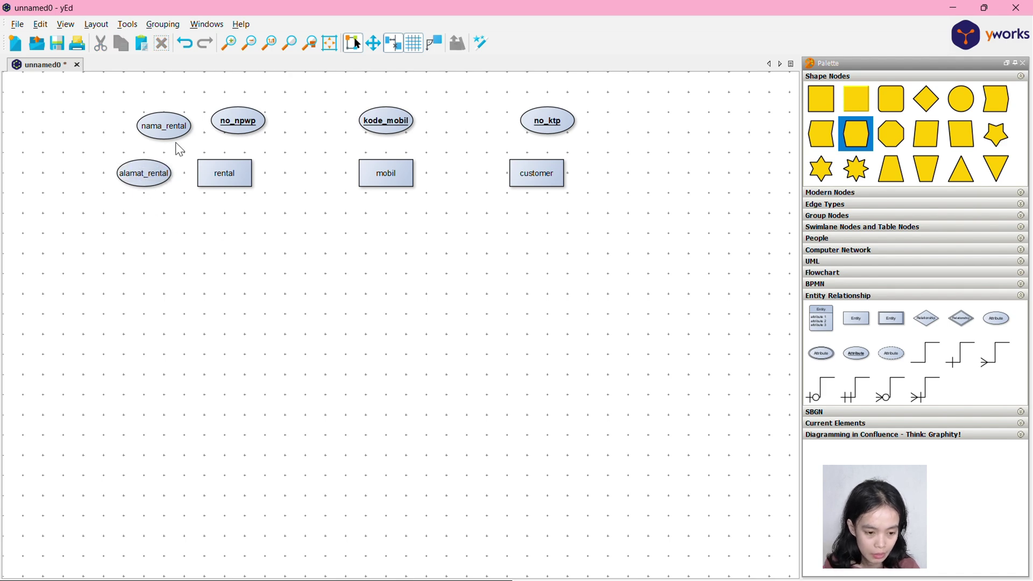
Copy the alamat_rental attribute, place the copy below it, and check the remaining Rental attribute in Notepad.
left_click(151, 186)
key("ctrl+c")
key("ctrl+v")
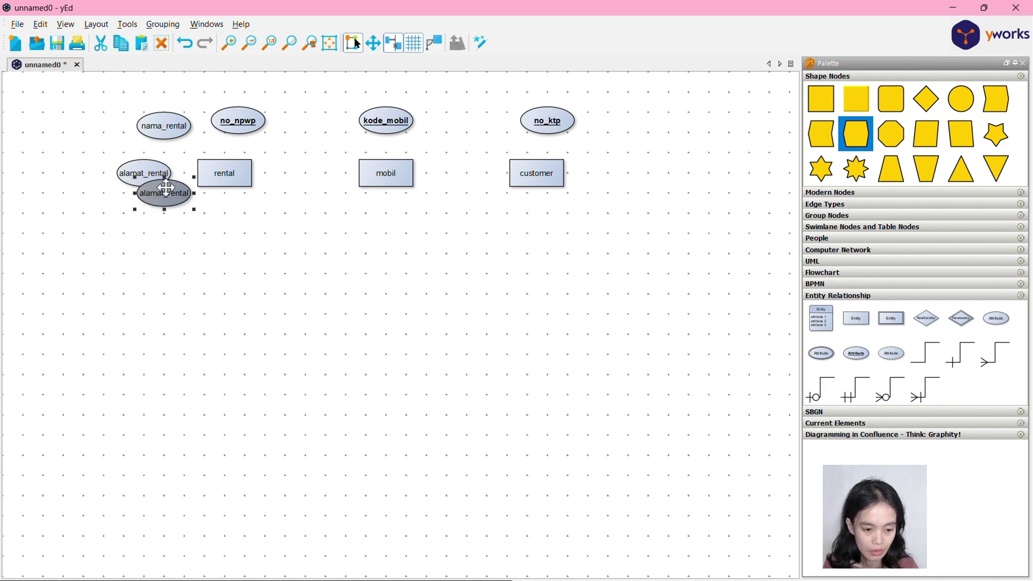
left_click_drag(160, 194, 153, 232)
key("super+Tab")
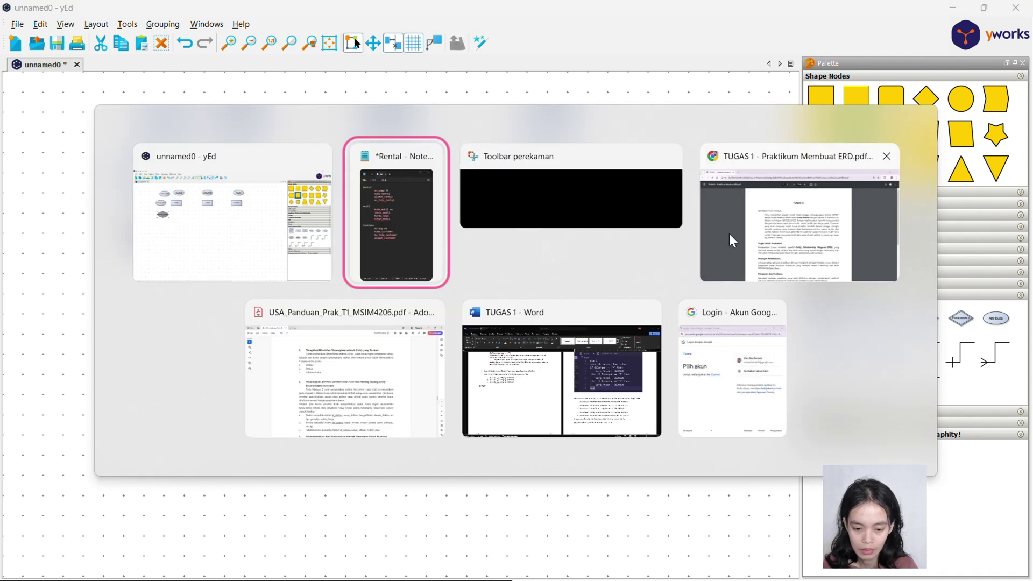
key("alt+Tab")
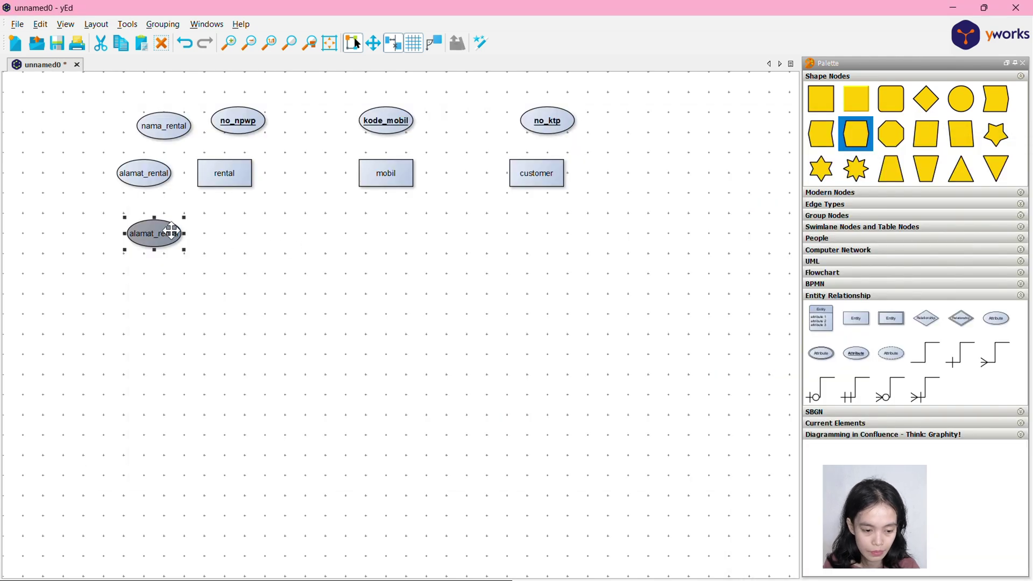
Label the attribute copy below alamat_rental no_tlpon.
right_click(170, 233)
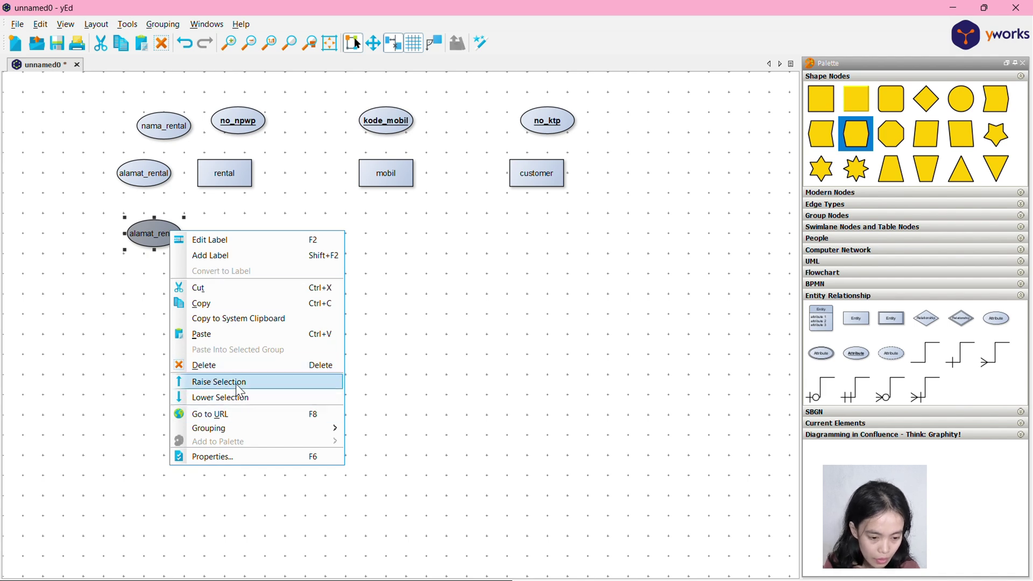
left_click(240, 240)
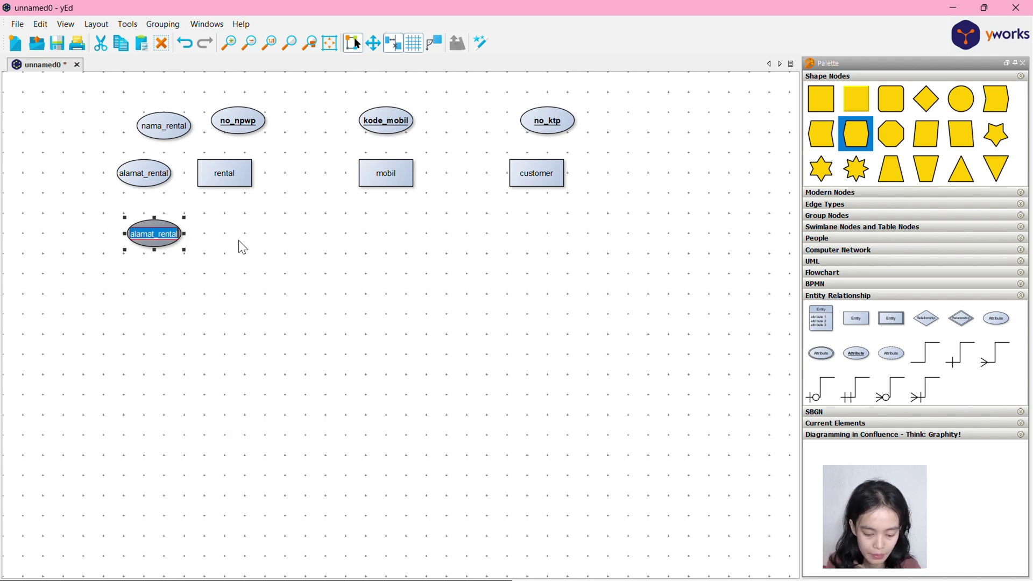
type("no_tlp")
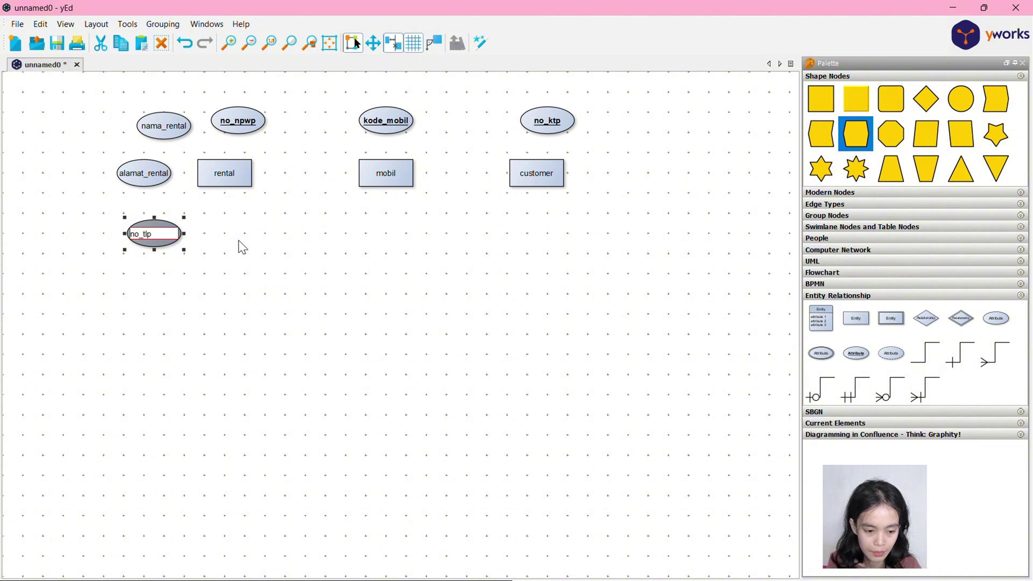
key("BackSpace")
key("BackSpace")
type("lpo")
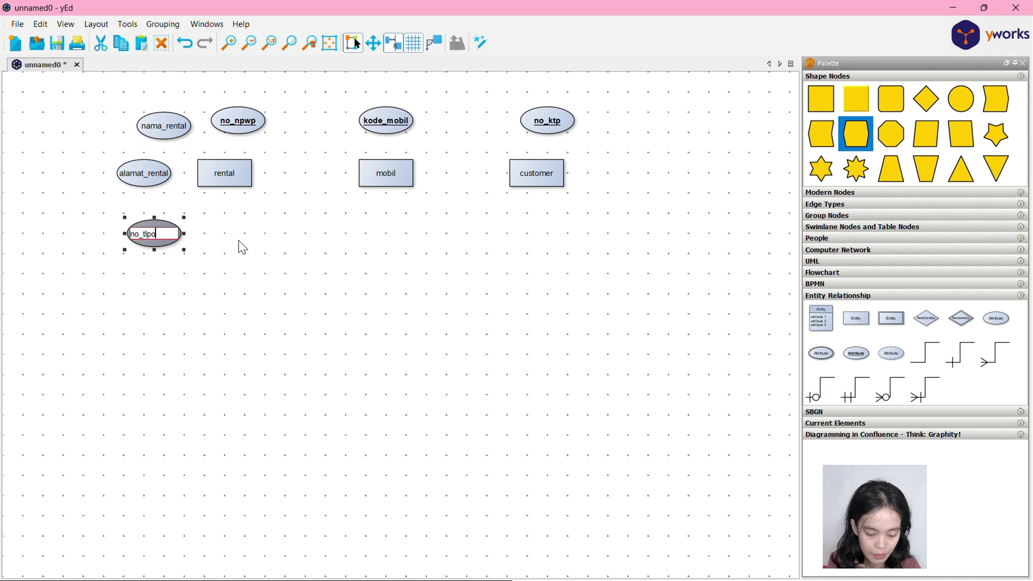
type("n")
key("Return")
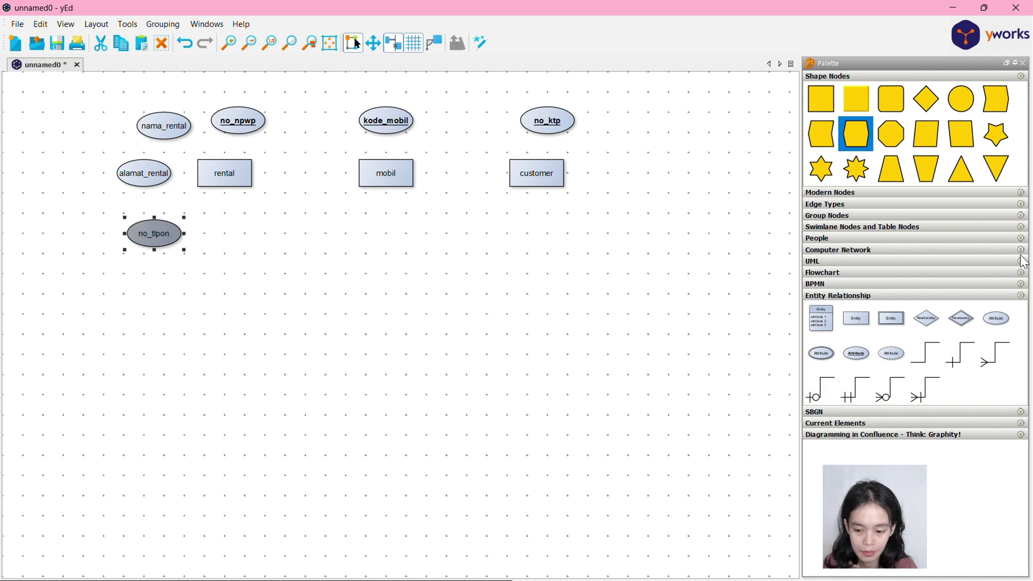
Check the Mobil attributes in Notepad, then duplicate no_tlpon three times in yEd, placing one copy left of the mobil entity and two below it.
key("alt+Tab")
left_click(413, 253)
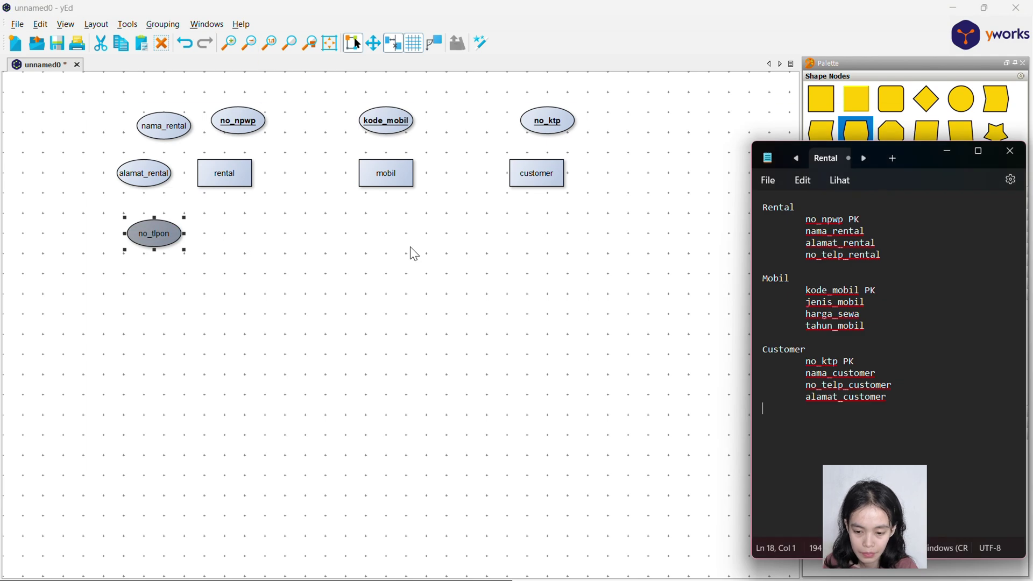
key("alt+Tab")
left_click(411, 248)
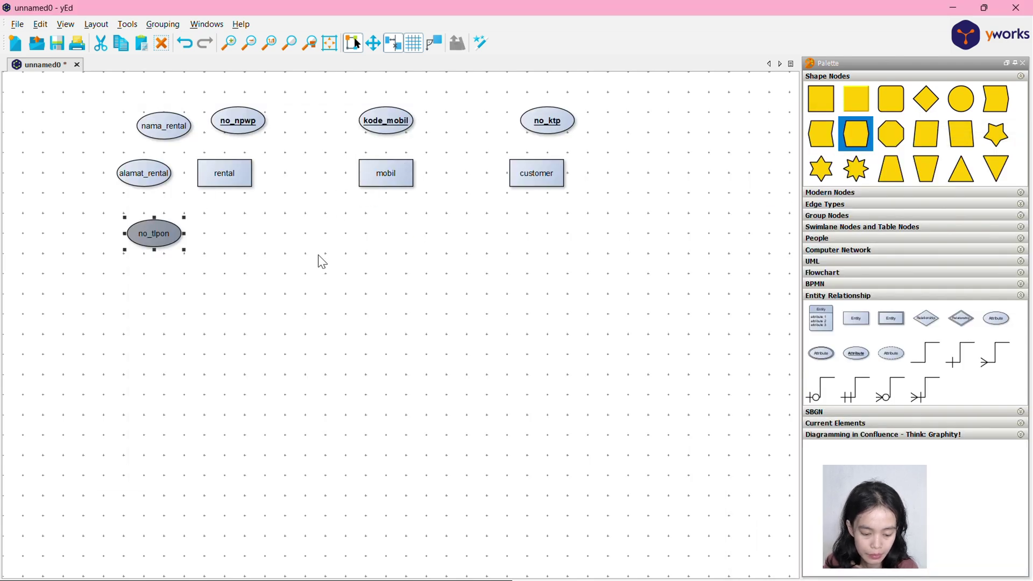
key("ctrl+d")
left_click_drag(172, 259, 352, 240)
key("ctrl+d")
key("ctrl+d")
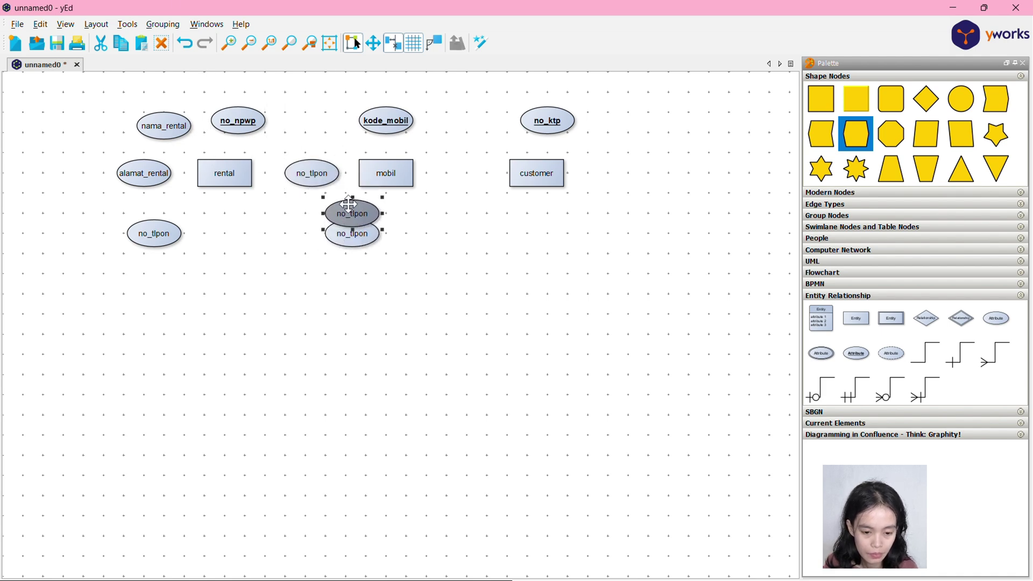
left_click_drag(347, 203, 410, 225)
Change the label of the attribute between the rental and mobil entities to jenis_mobil.
left_click(321, 181)
right_click(320, 177)
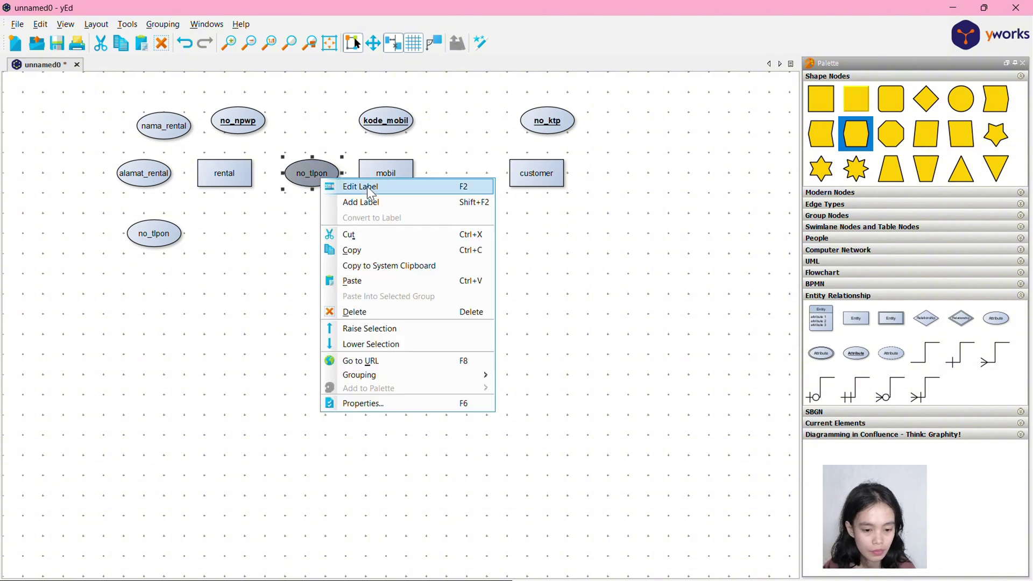
left_click(367, 186)
type("je")
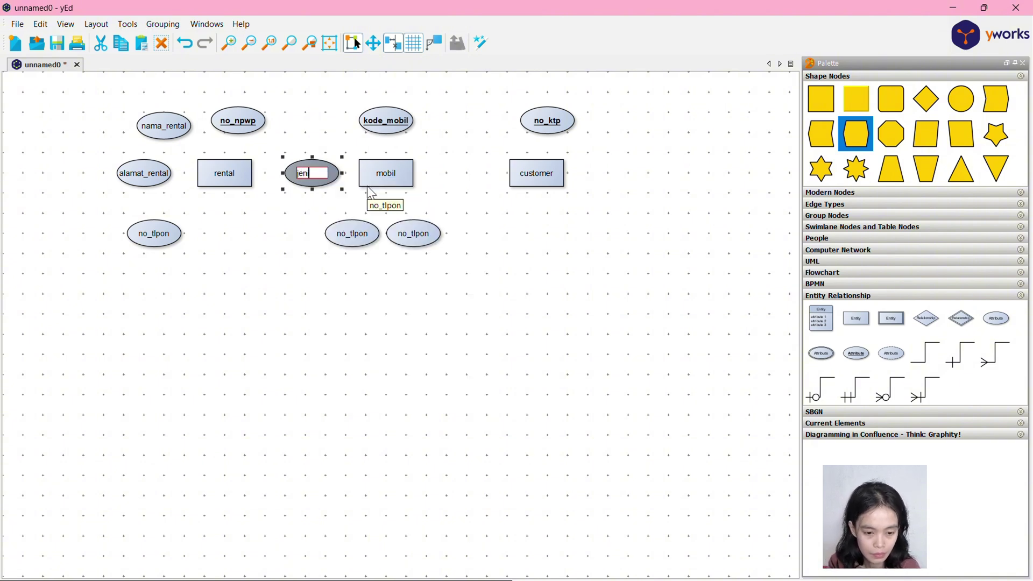
type("nis_mobil")
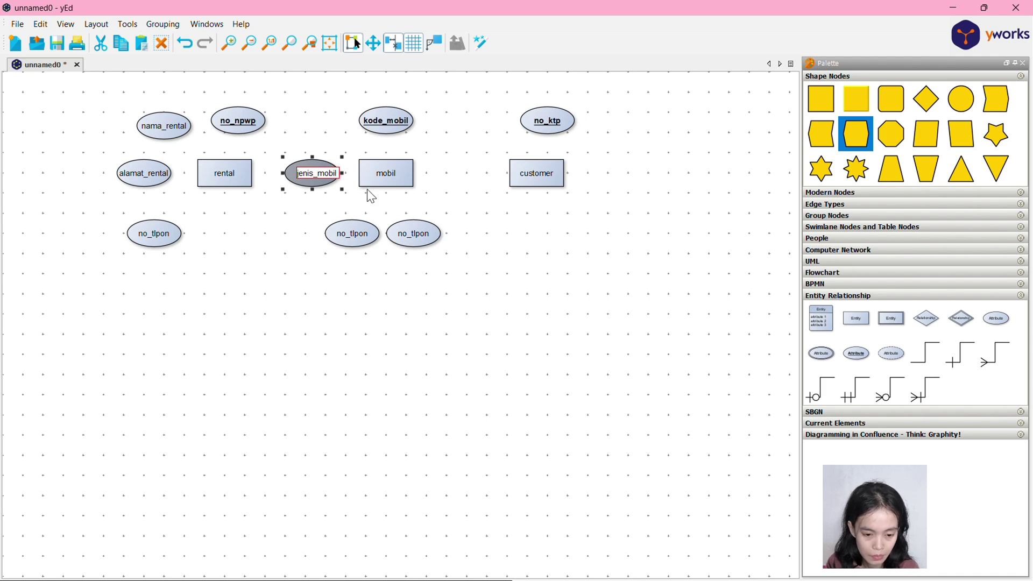
key("Return")
Relabel the left of the two attributes below the mobil entity as harga_sewa.
right_click(356, 233)
left_click(368, 238)
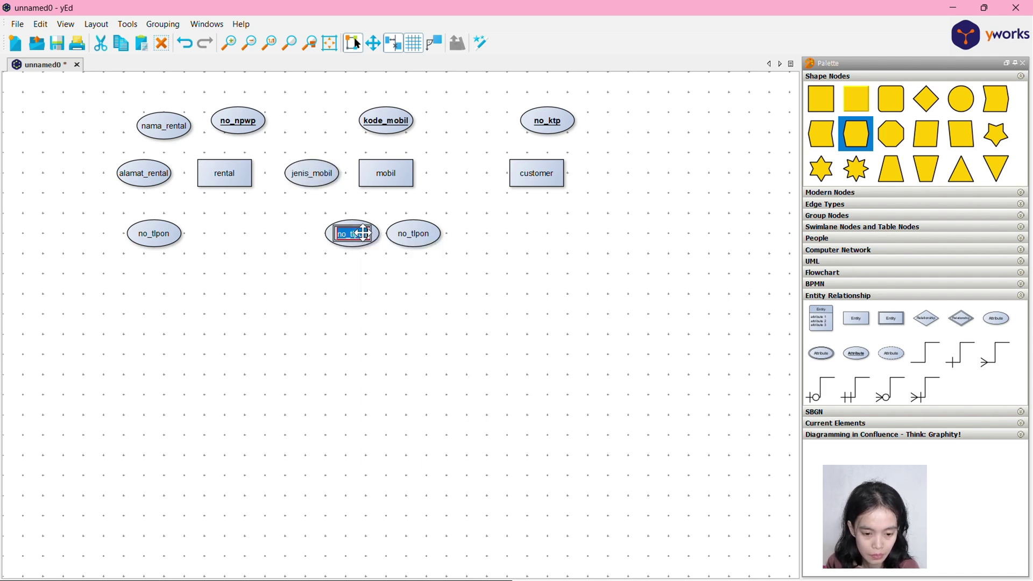
type("harg")
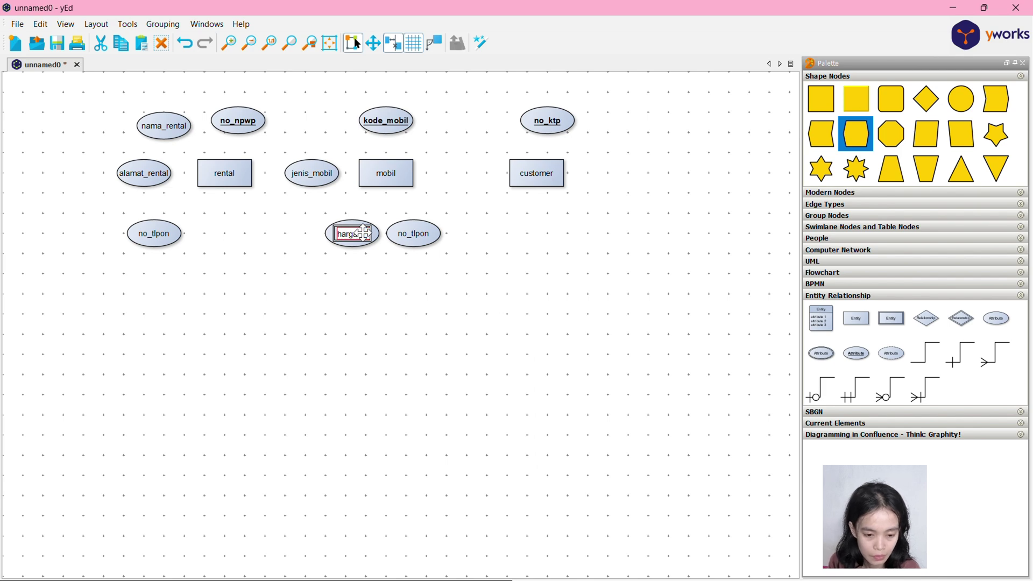
type("a_sewa")
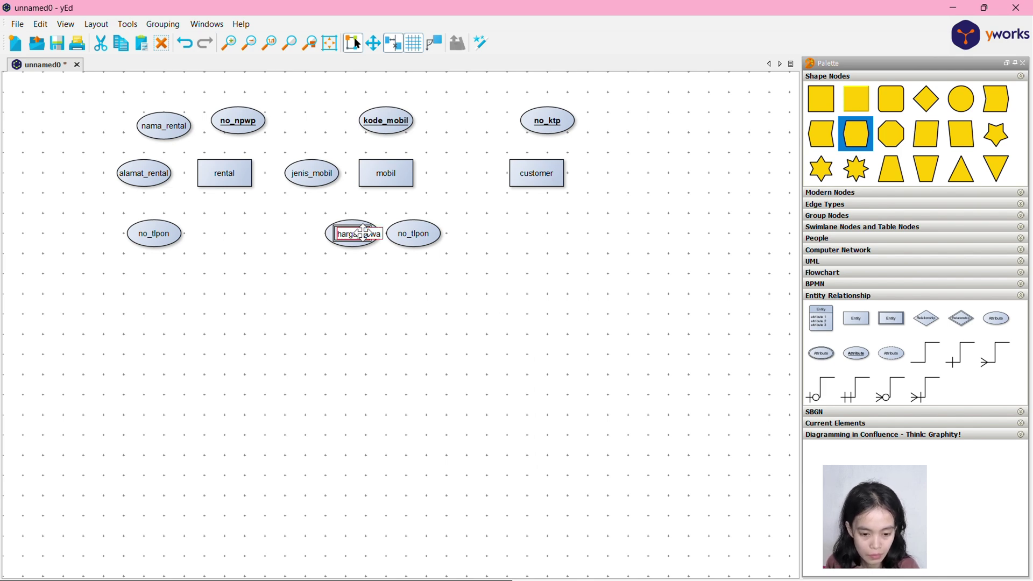
key("Return")
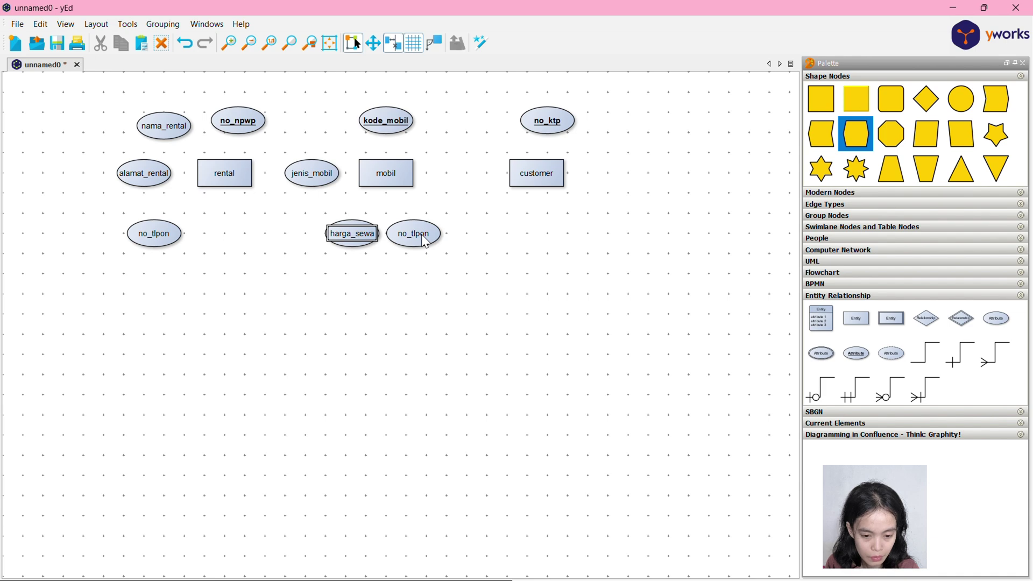
Check the last Mobil attribute in Notepad and relabel the attribute beside harga_sewa in yEd as tahun_mobil.
right_click(421, 234)
left_click(453, 240)
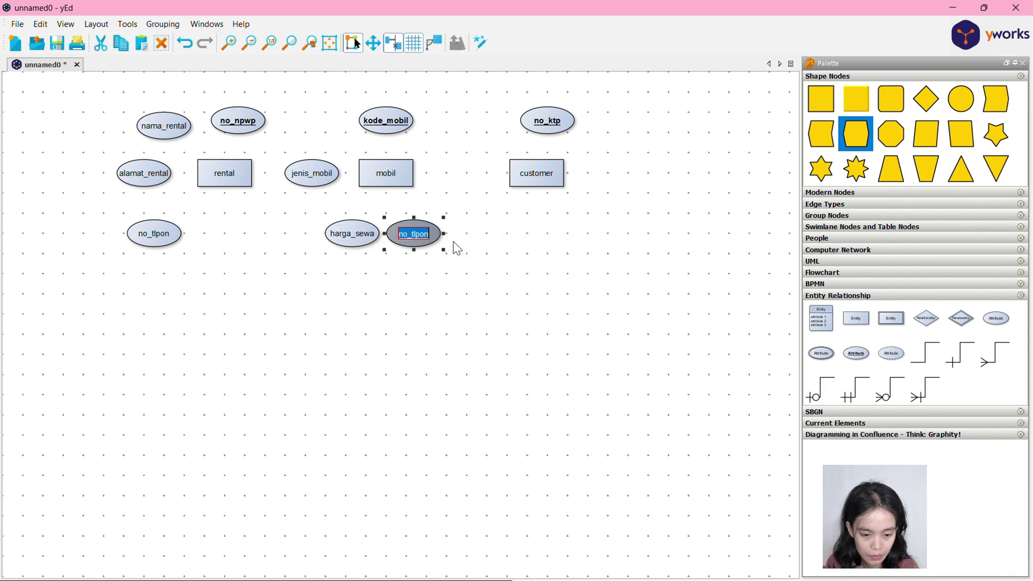
key("alt+Tab")
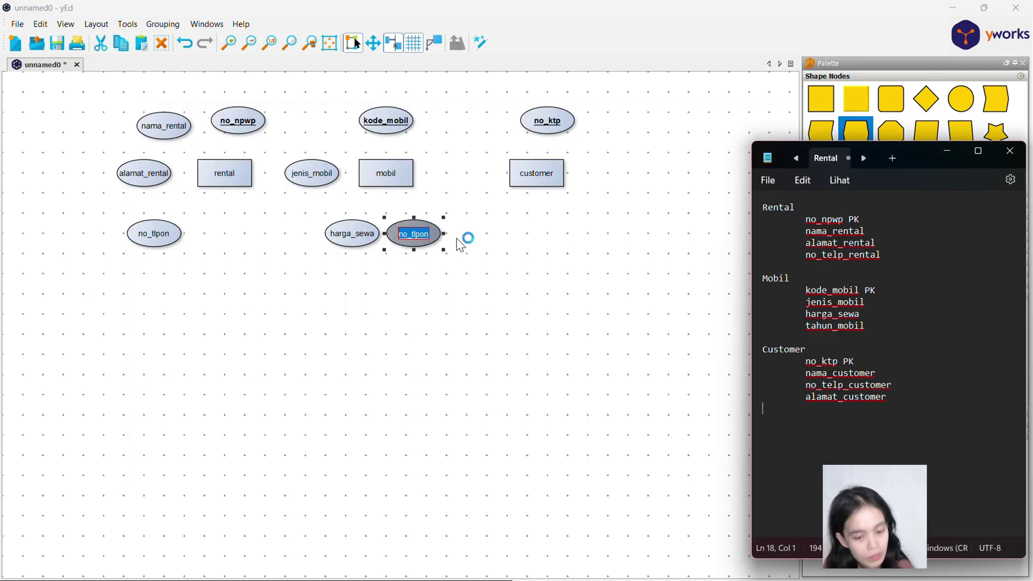
key("alt+Tab")
type("tahun_")
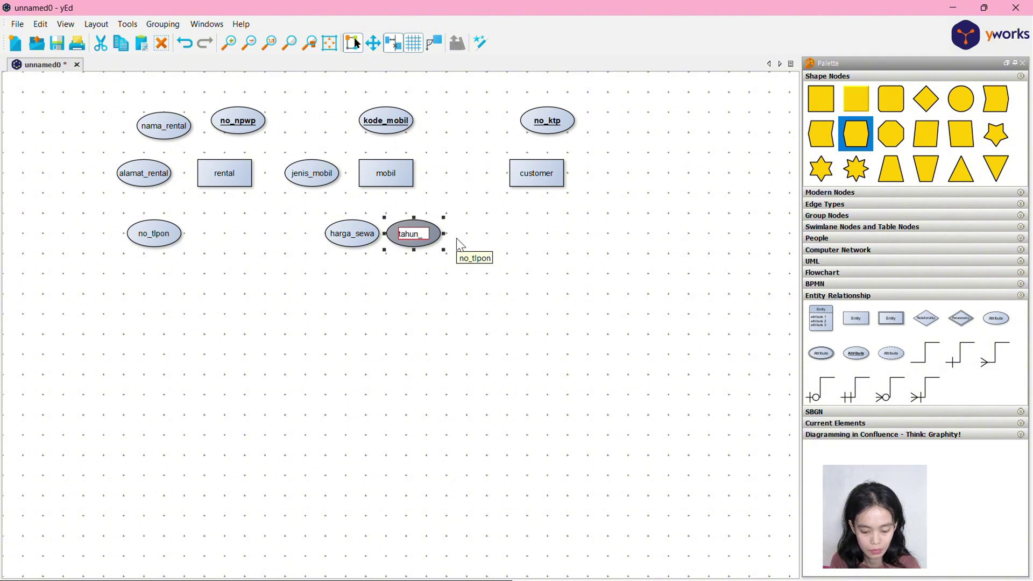
type("mobil")
key("Return")
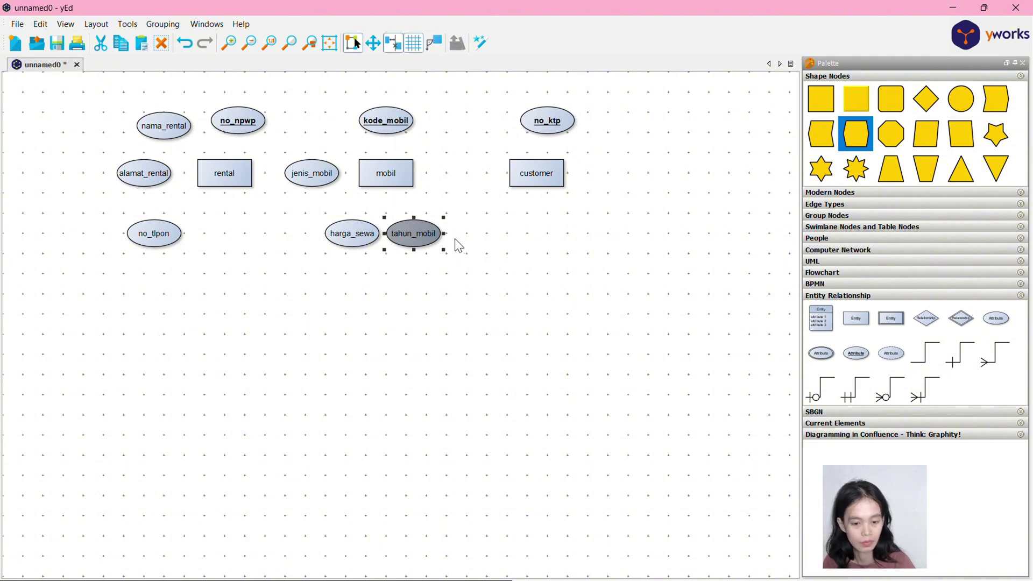
Copy the tahun_mobil attribute, arrange three copies to the right of and below the customer entity, and delete the surplus copy.
left_click(471, 252)
left_click(415, 233)
key("ctrl+c")
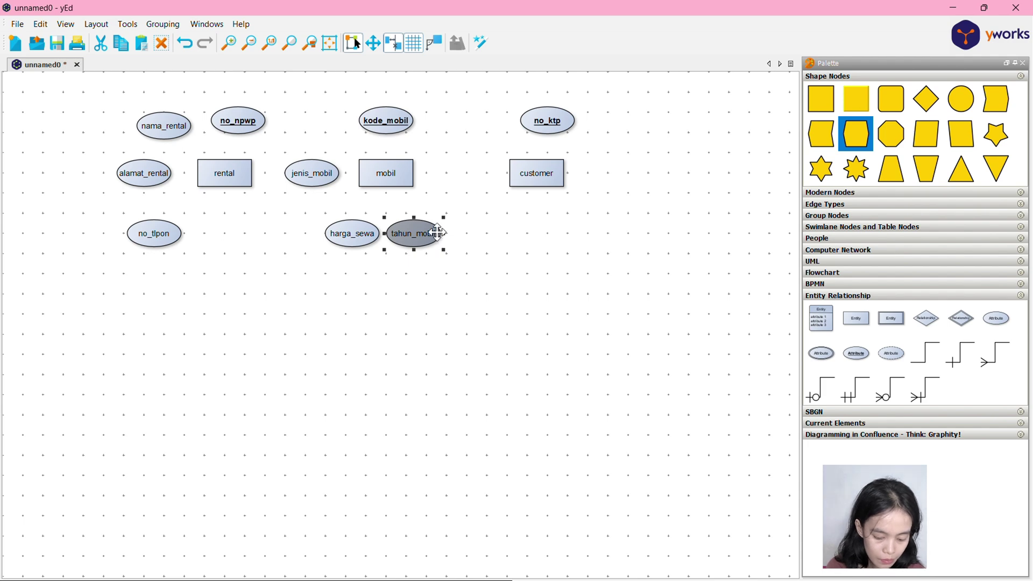
key("ctrl+v")
left_click_drag(438, 231, 625, 136)
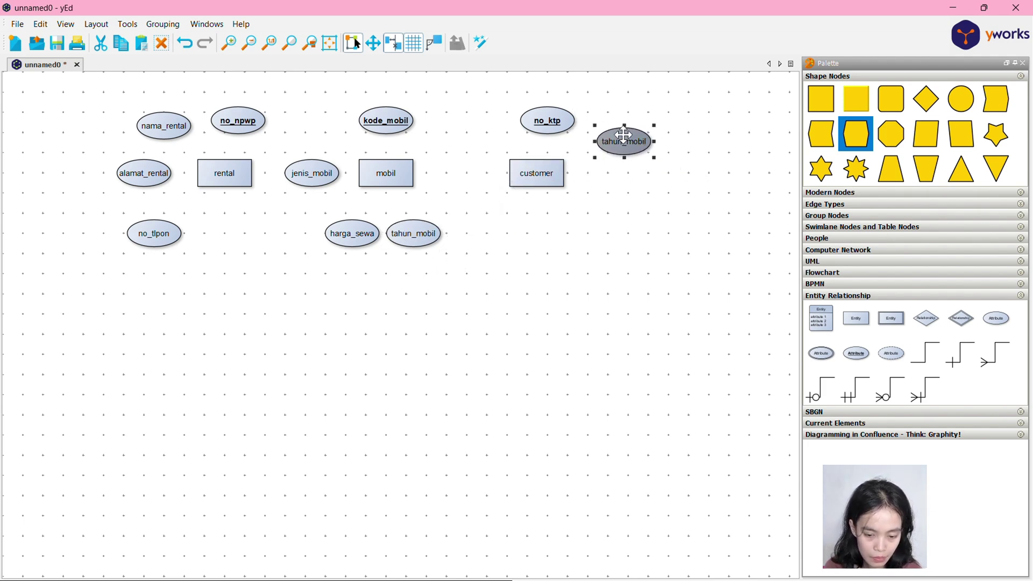
key("ctrl+v")
key("ctrl+v")
key("ctrl+v")
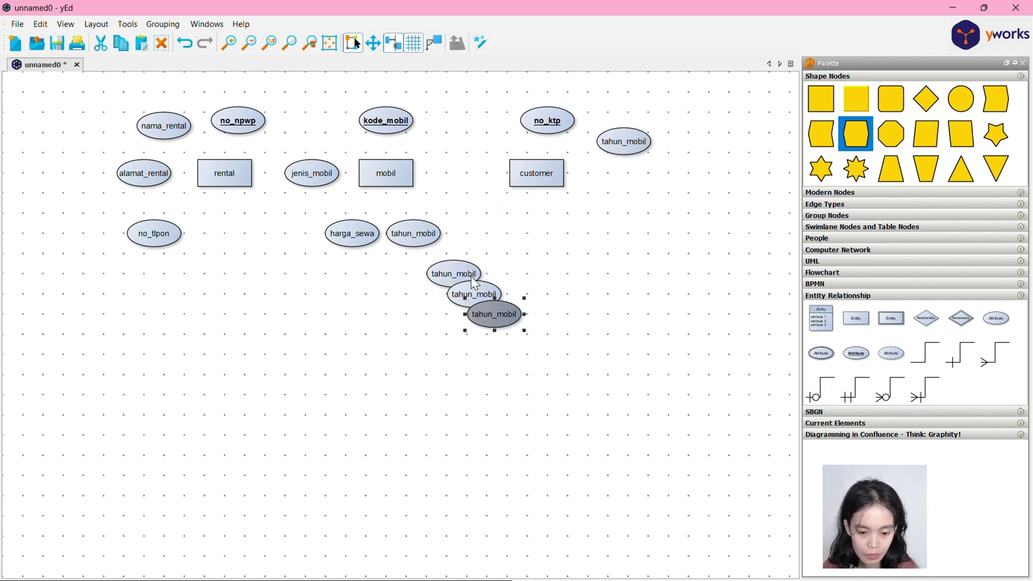
left_click_drag(461, 275, 512, 265)
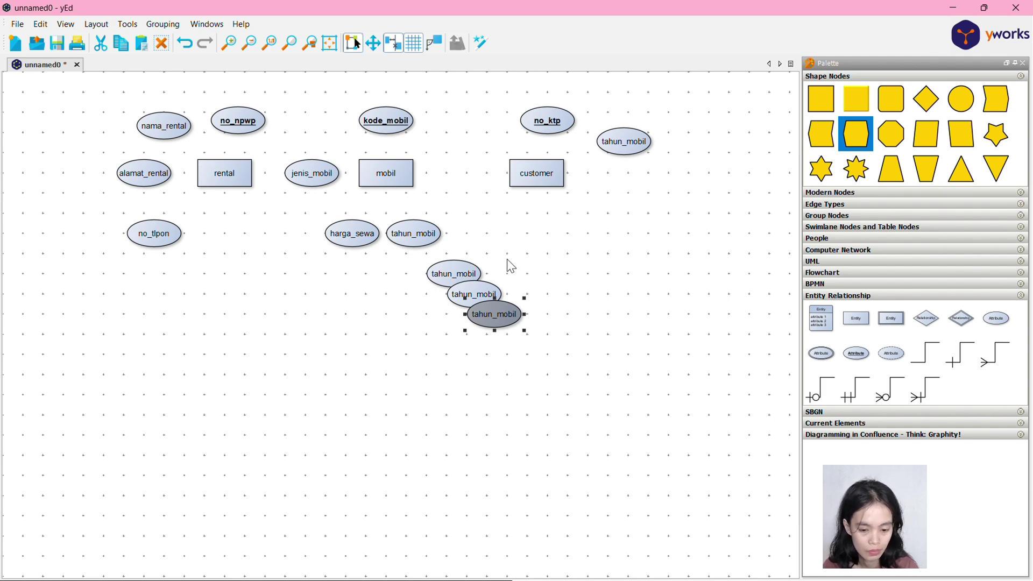
left_click_drag(442, 273, 582, 237)
left_click(509, 315)
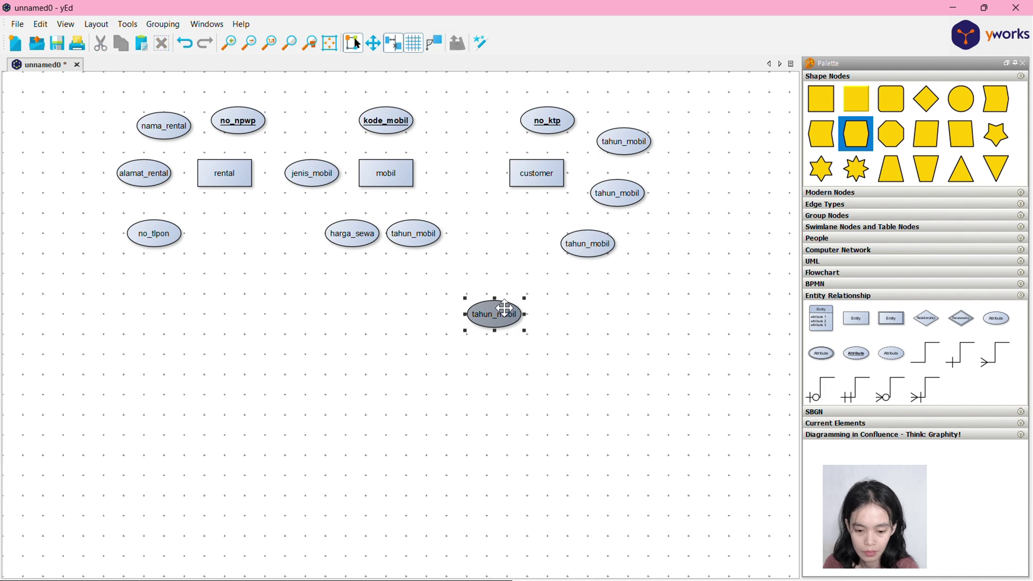
key("Delete")
Check the Customer attributes in Notepad, then label the uppermost attribute copy beside the customer entity in yEd nama_customer.
key("super")
key("alt+Tab")
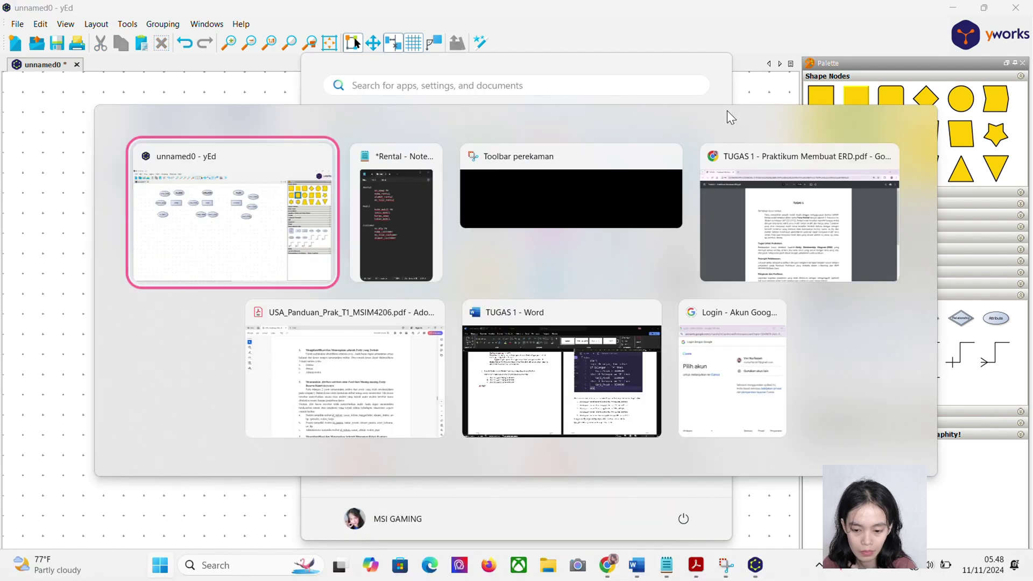
key("alt+Tab")
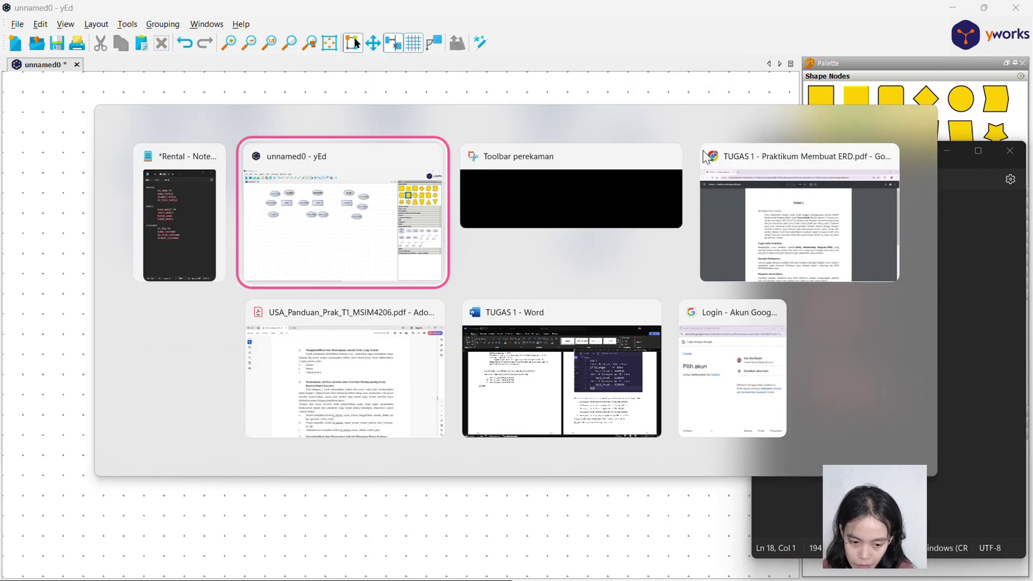
key("alt+Tab")
key("alt+Tab")
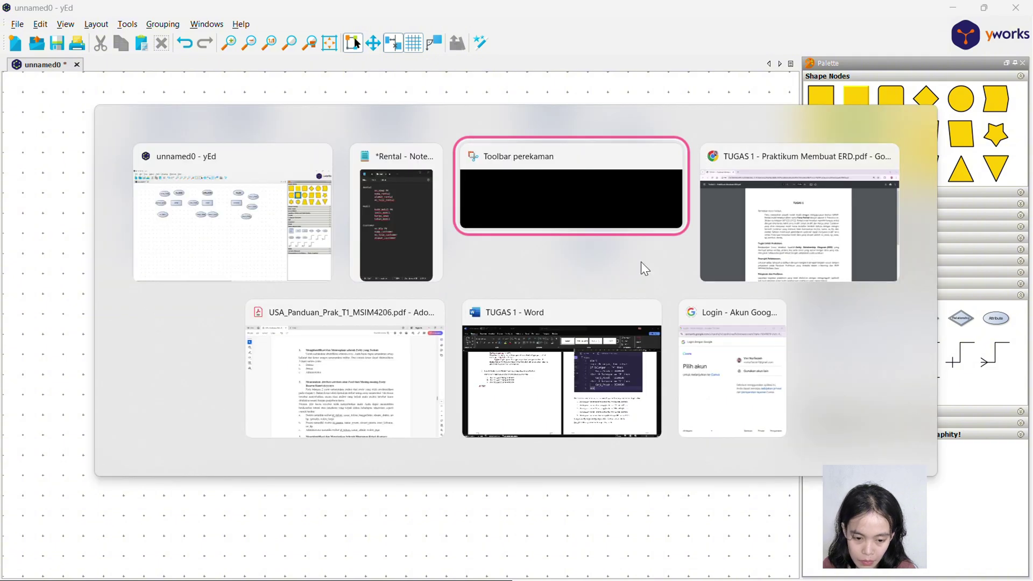
left_click(373, 229)
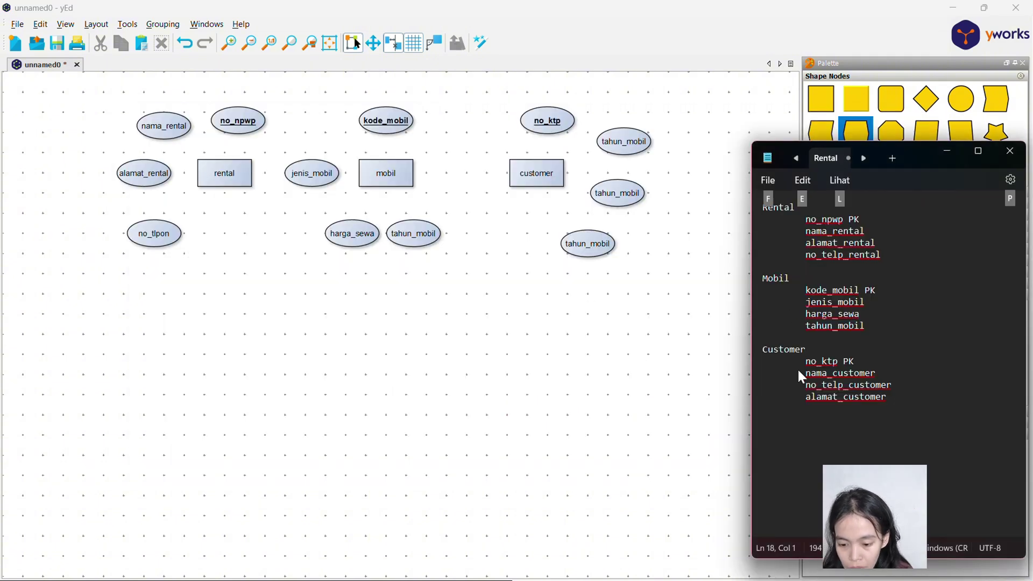
left_click(618, 137)
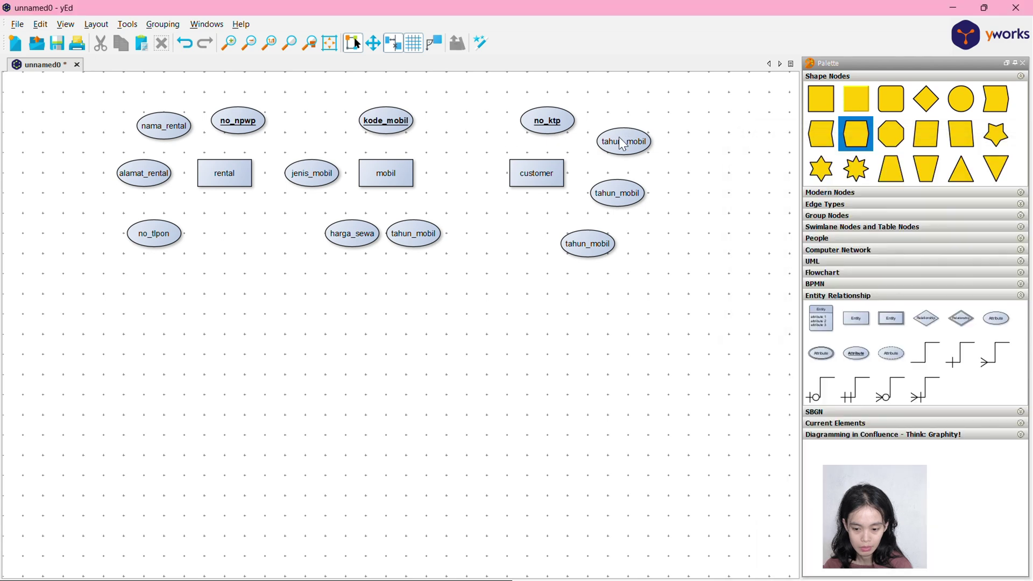
right_click(619, 137)
left_click(659, 146)
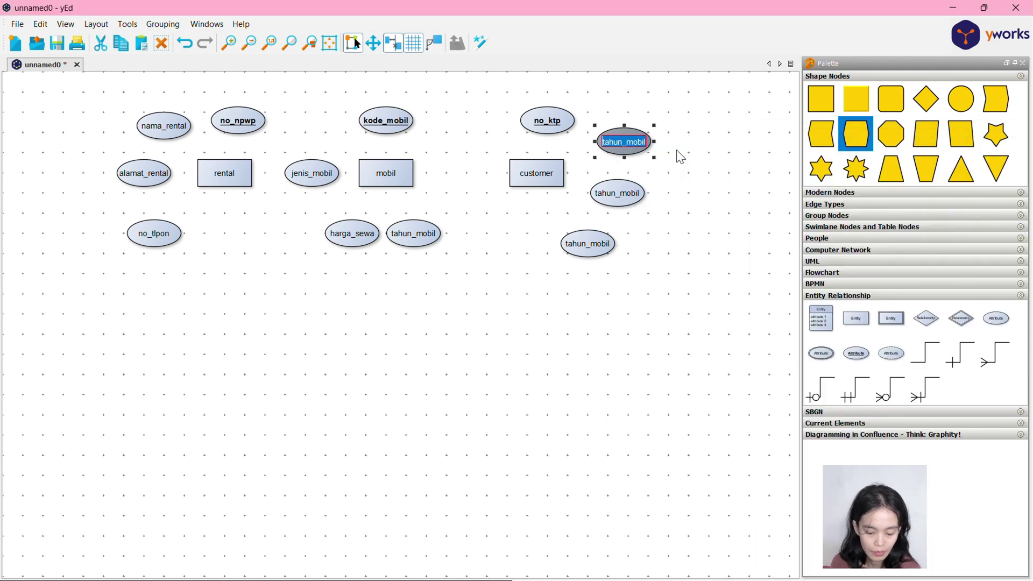
type("nama_")
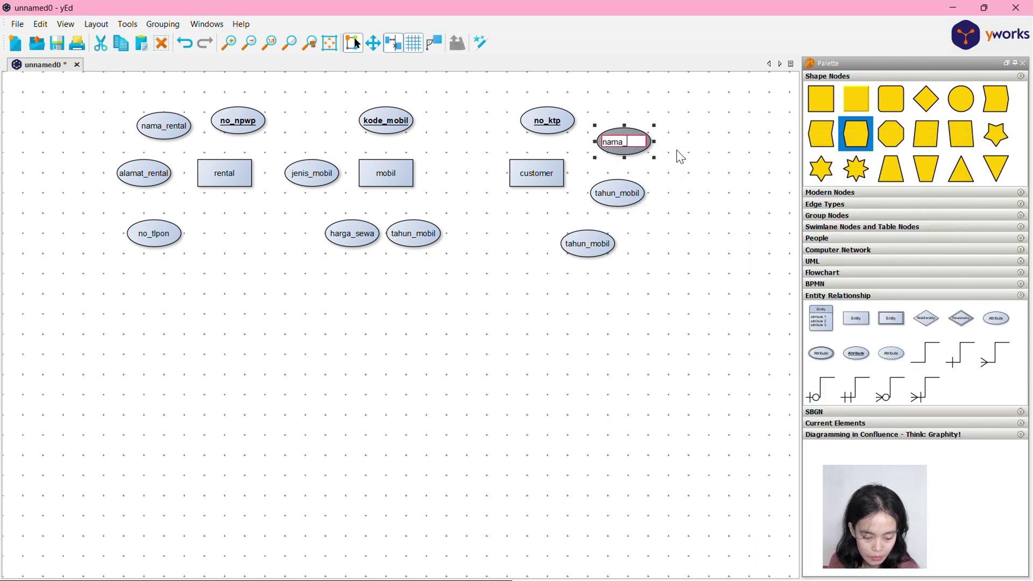
type("customer")
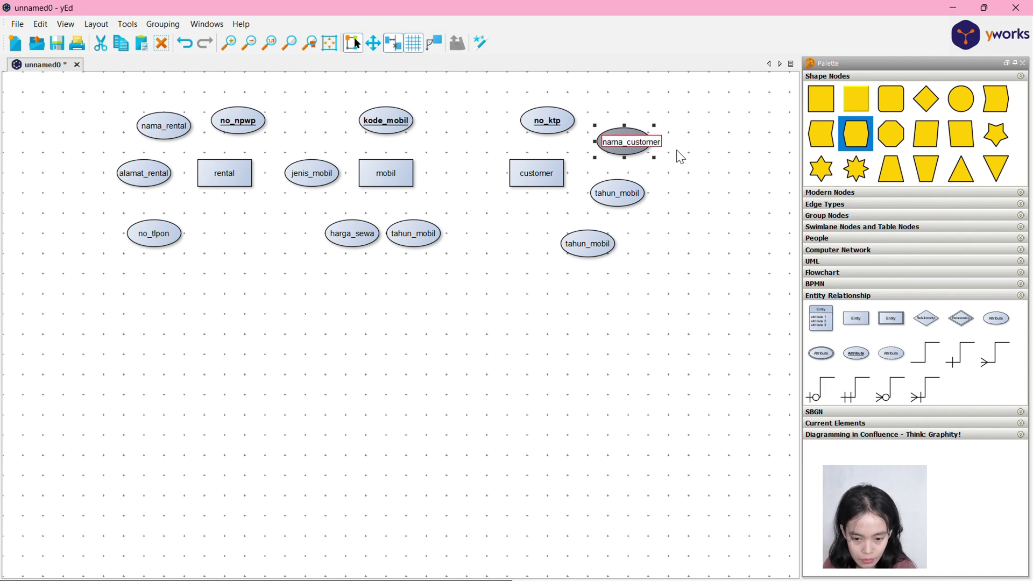
Recheck the Customer attributes in Notepad and label the attribute copy below nama_customer in yEd no_telpon.
right_click(628, 192)
key("alt+Tab")
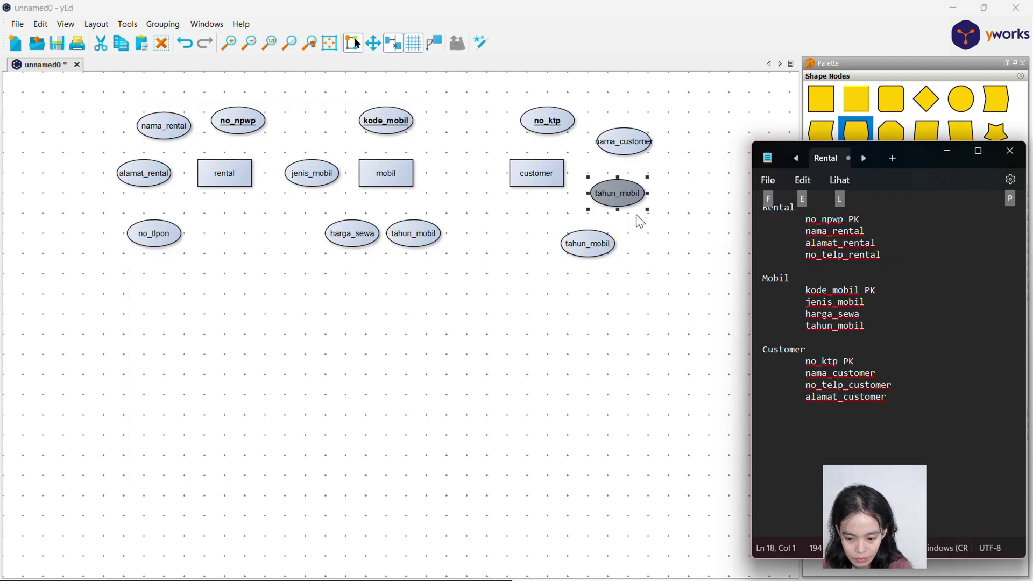
key("alt+Tab")
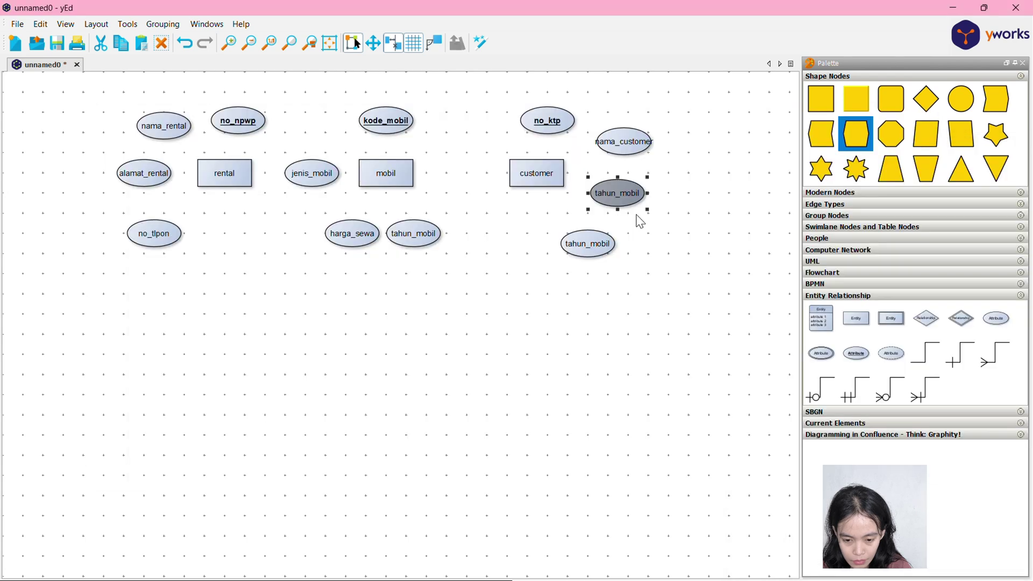
right_click(623, 193)
left_click(657, 201)
type("no")
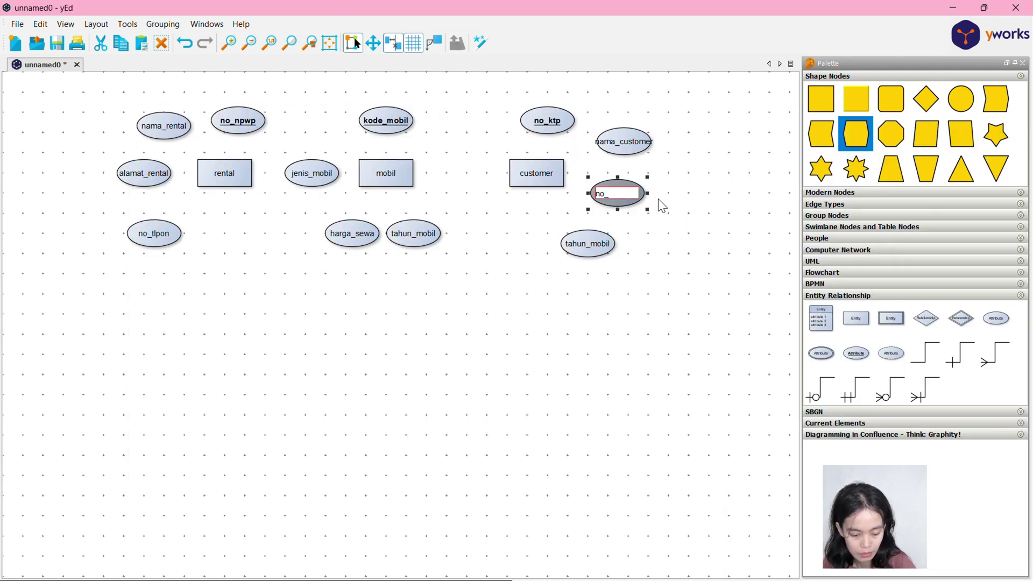
type("_telpo")
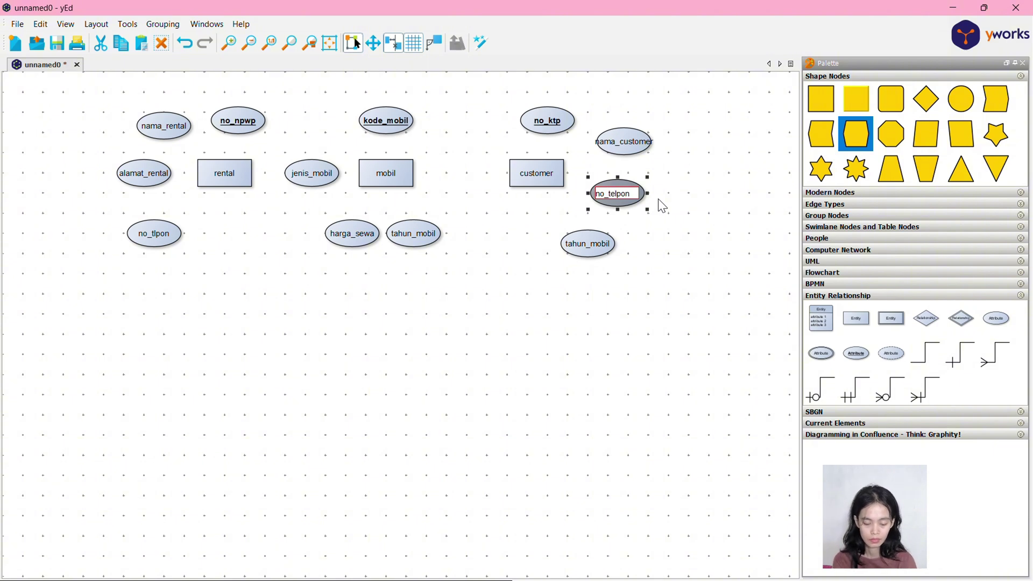
type("n")
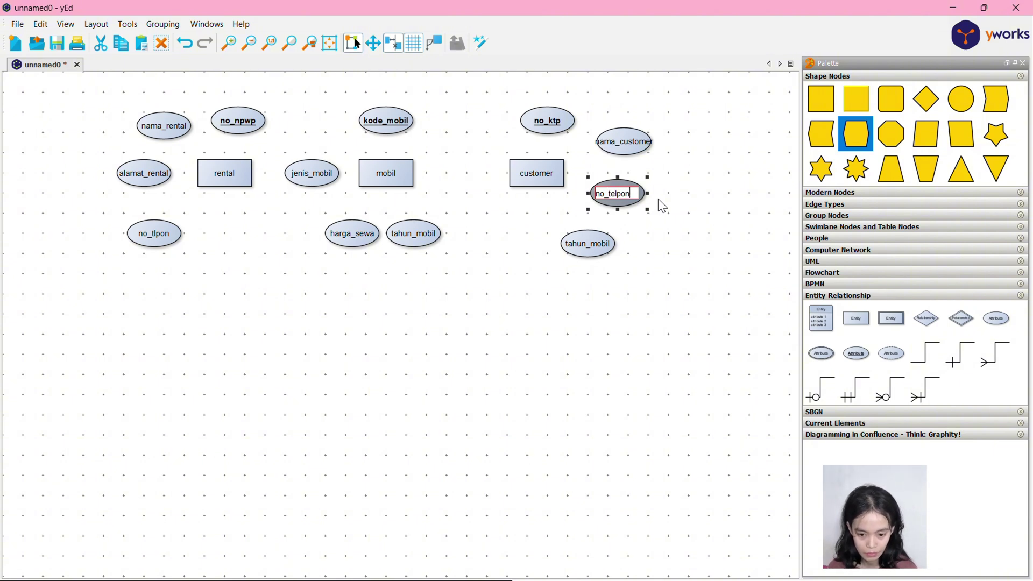
key("Return")
Check the last Customer attribute in Notepad, then relabel the attribute copy below no_telpon in yEd as alamat_customer.
right_click(577, 248)
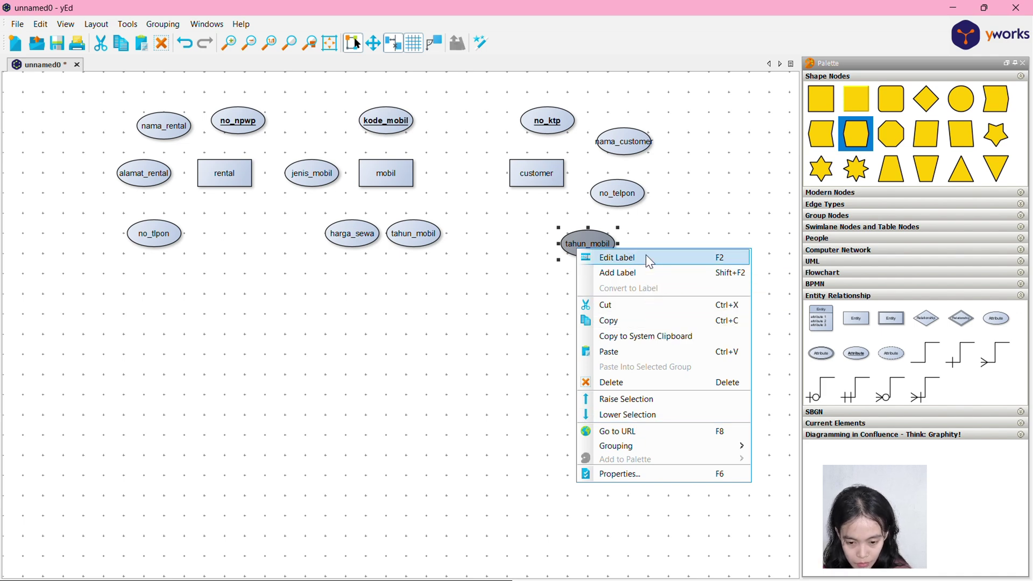
key("alt+Tab")
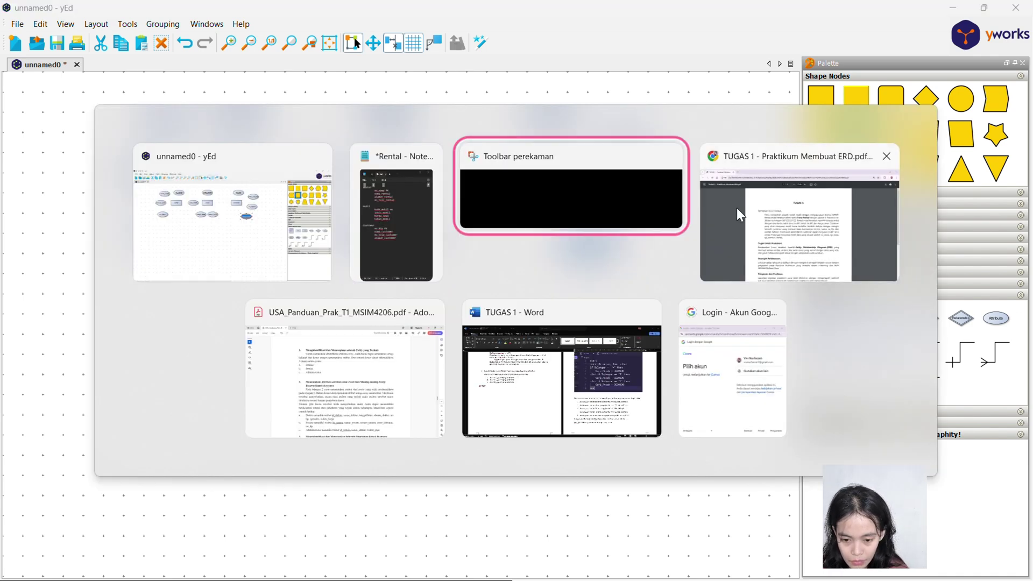
left_click(397, 226)
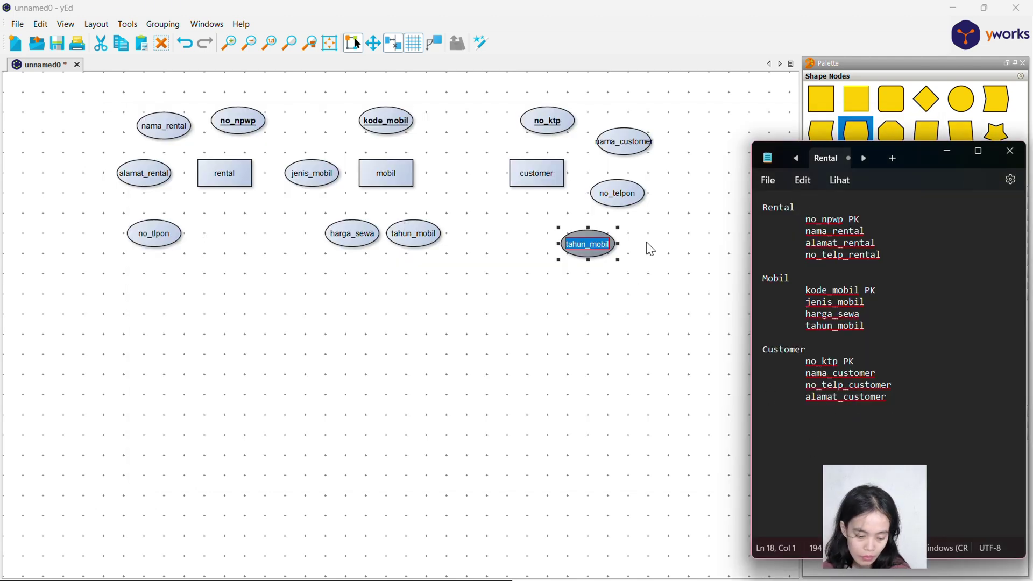
type("alma")
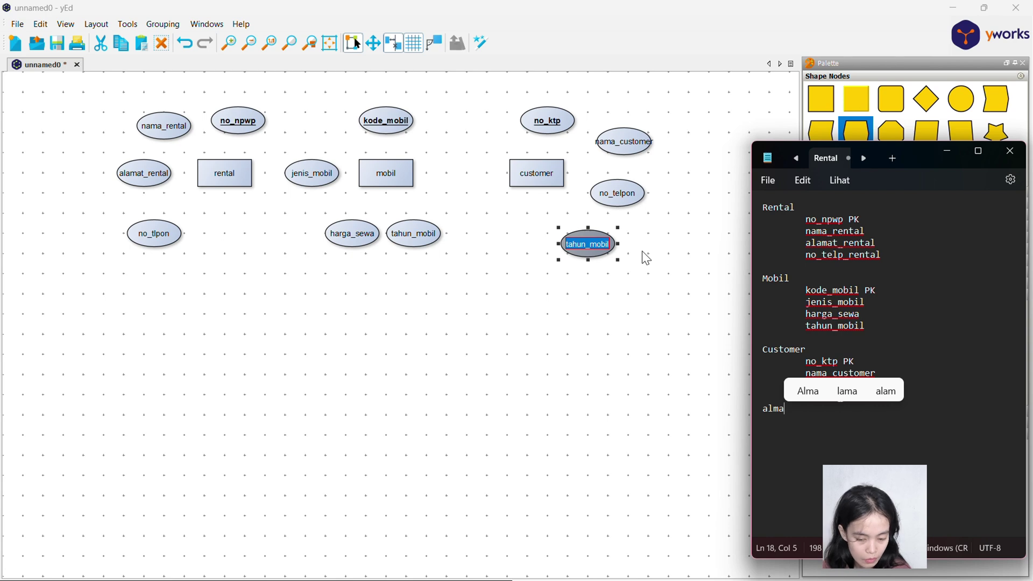
left_click(611, 255)
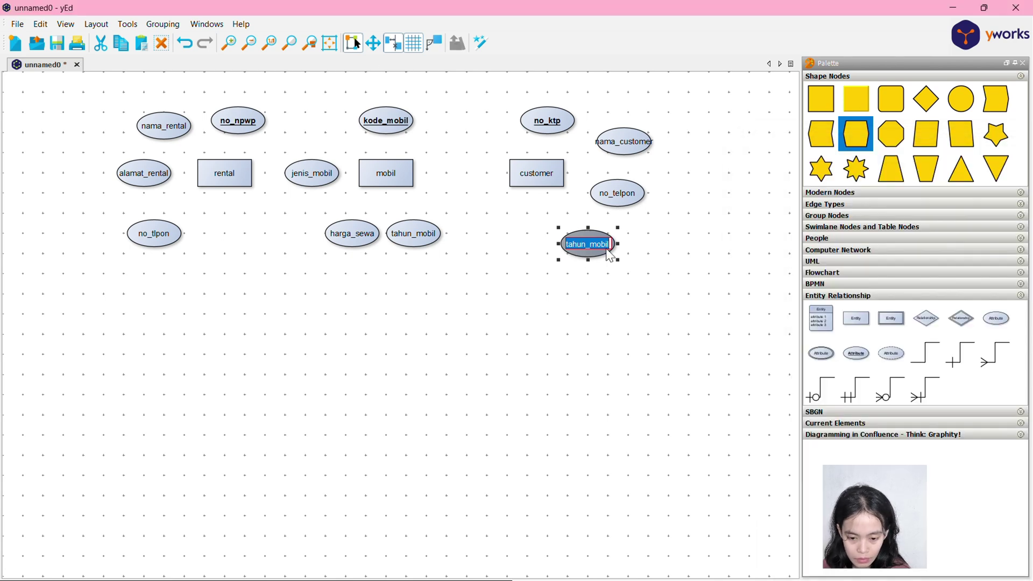
key("BackSpace")
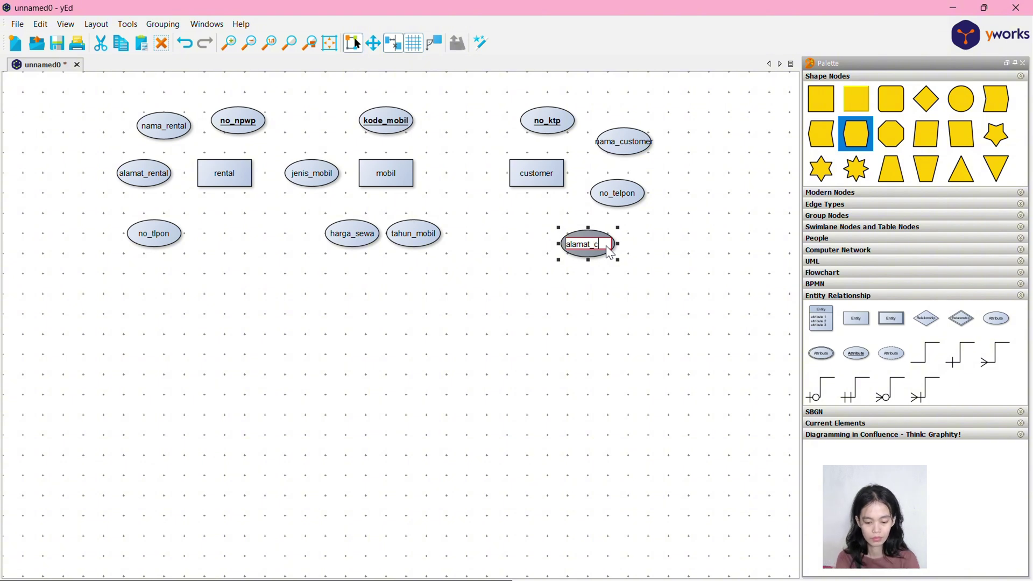
type("alamat_custo")
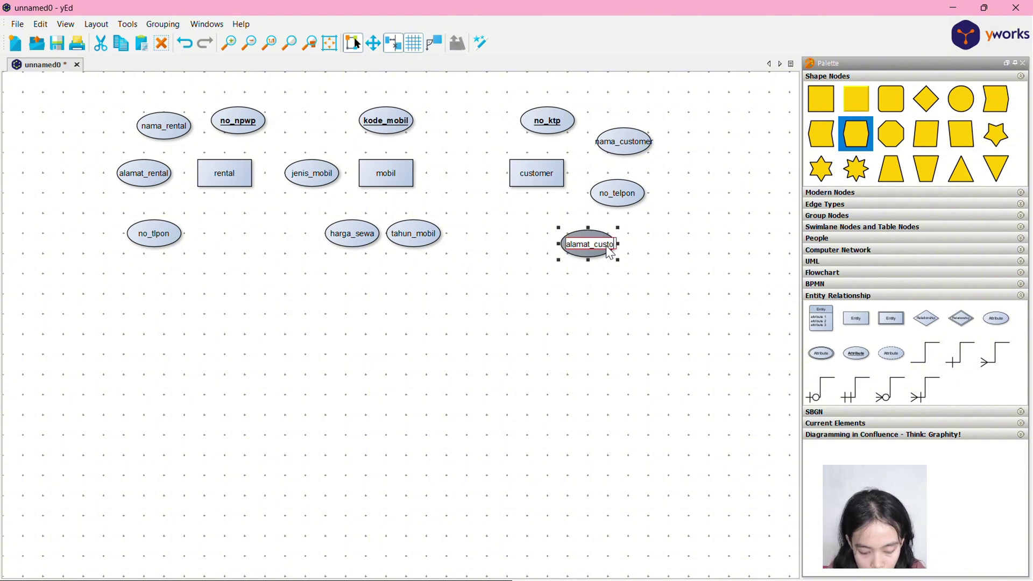
type("mer")
key("Return")
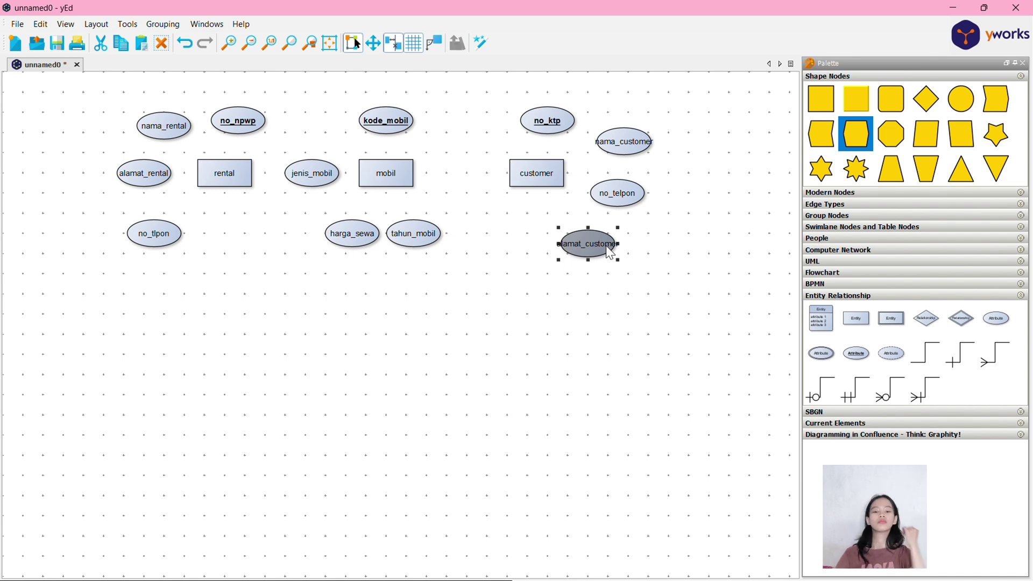
Connect the rental entity to its no_npwp, nama_rental, alamat_rental and no_tlpon attributes with plain lines.
left_click_drag(926, 353, 238, 122)
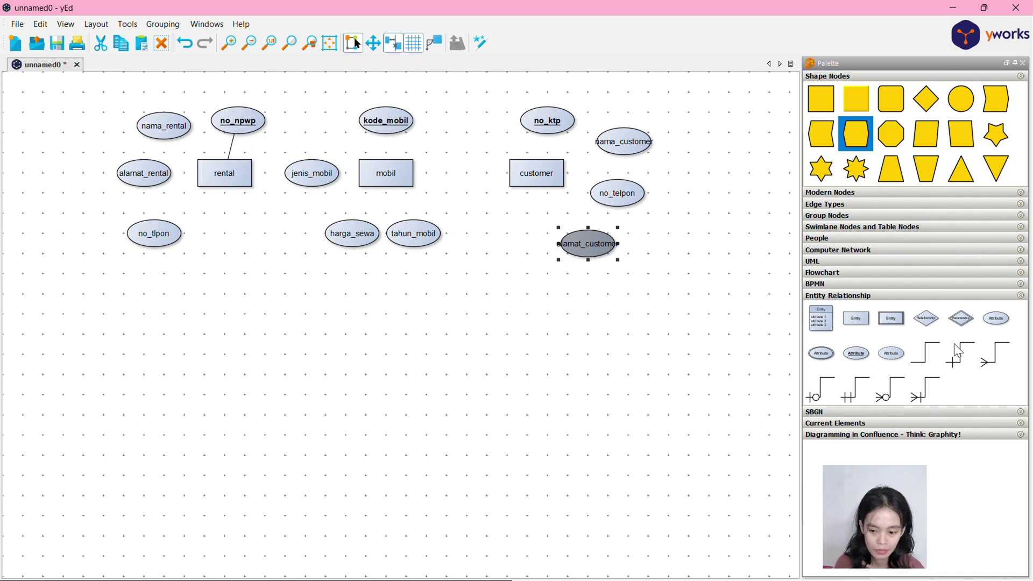
left_click_drag(959, 352, 170, 127)
left_click_drag(209, 173, 167, 179)
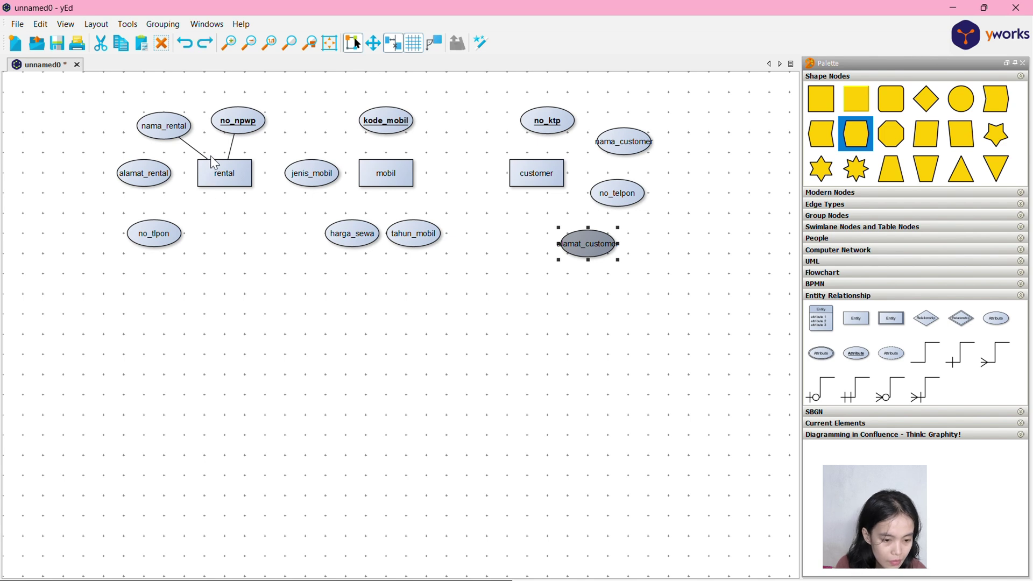
left_click_drag(931, 365, 149, 178)
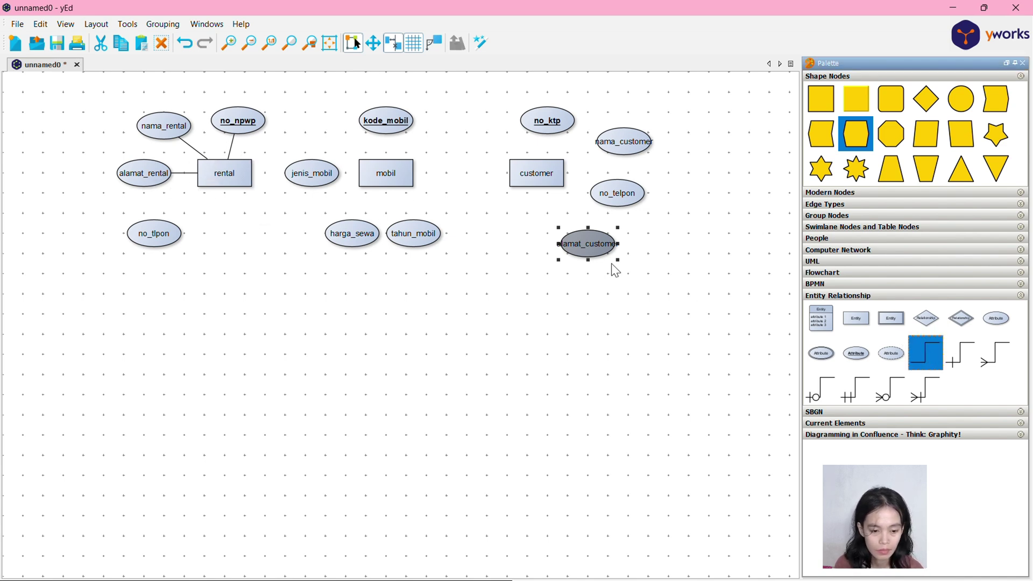
left_click_drag(221, 179, 161, 236)
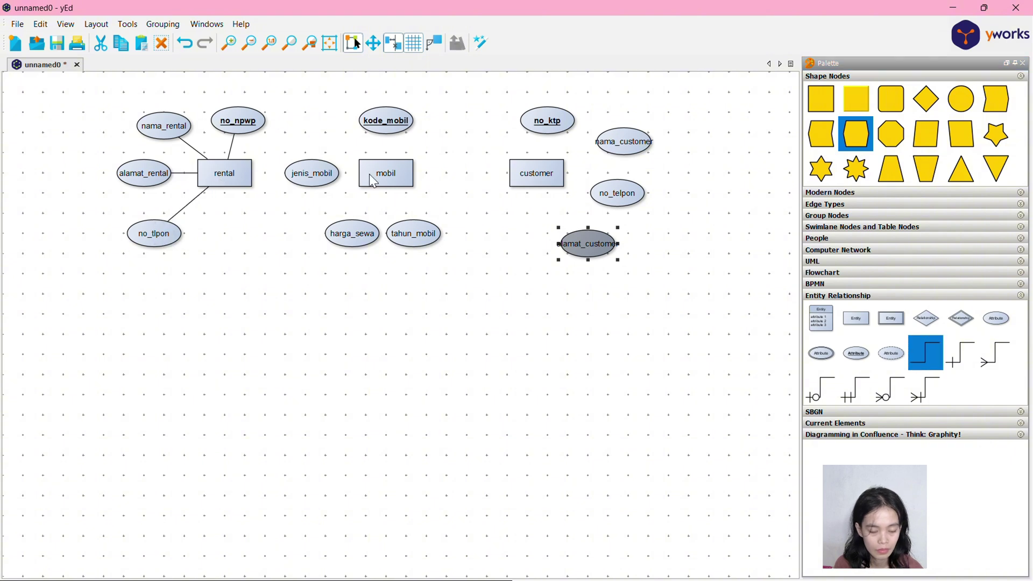
Connect the mobil and customer entities to each of their four surrounding attributes with plain lines.
left_click_drag(376, 170, 382, 128)
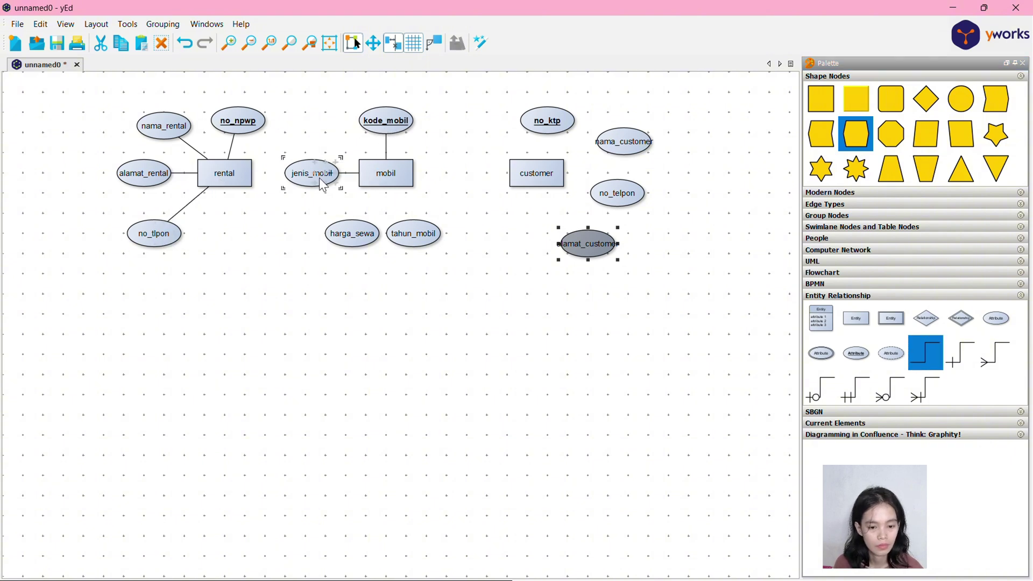
left_click_drag(382, 181, 422, 241)
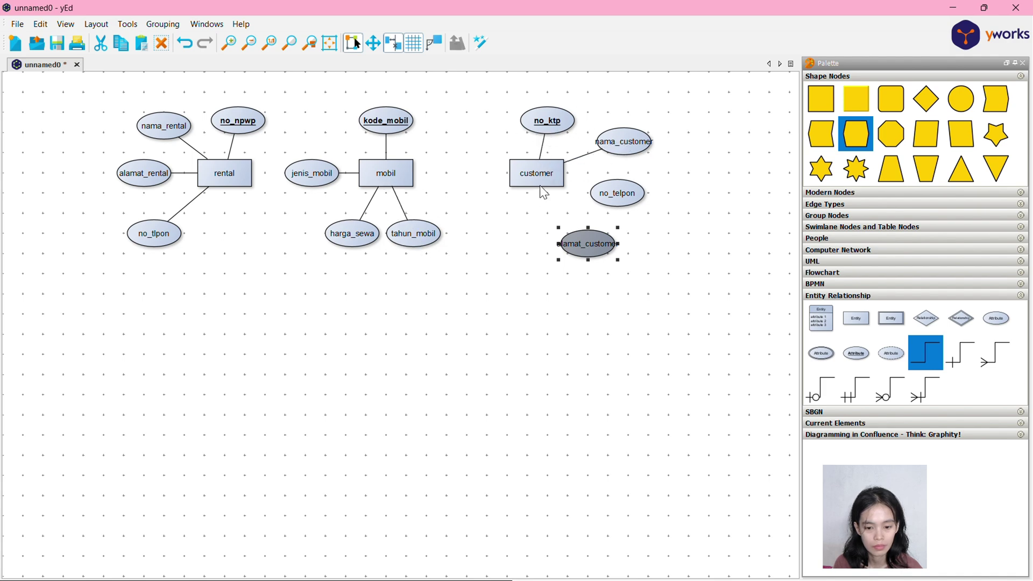
left_click_drag(547, 183, 604, 193)
left_click_drag(548, 184, 576, 230)
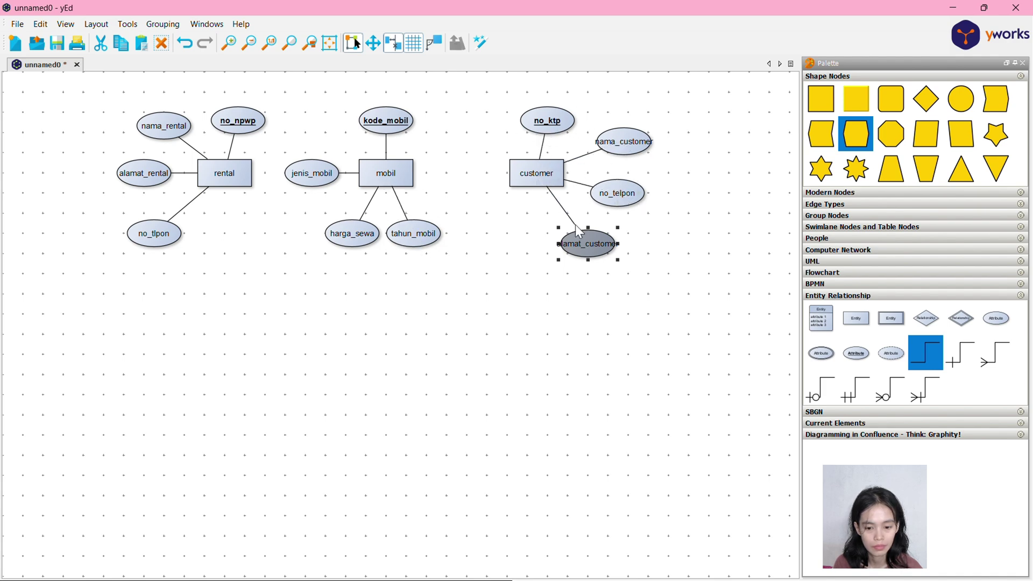
left_click(700, 411)
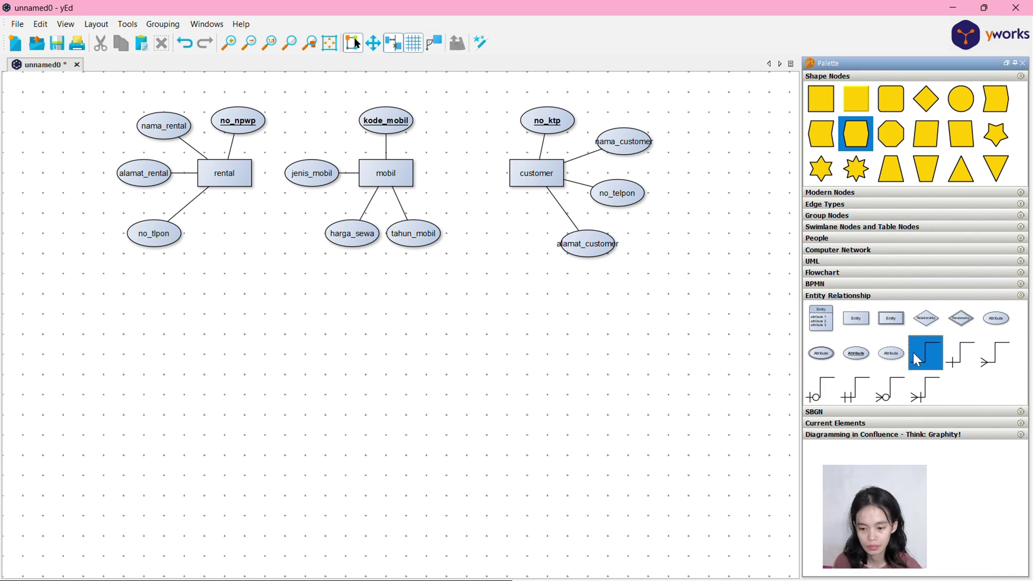
Reset the palette's default elements.
left_click(891, 361)
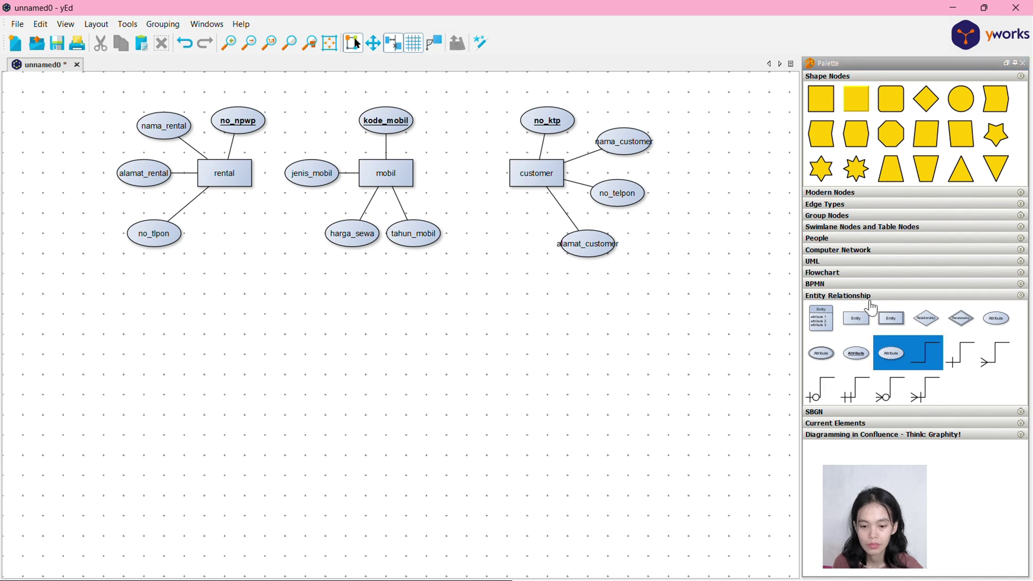
left_click(939, 376)
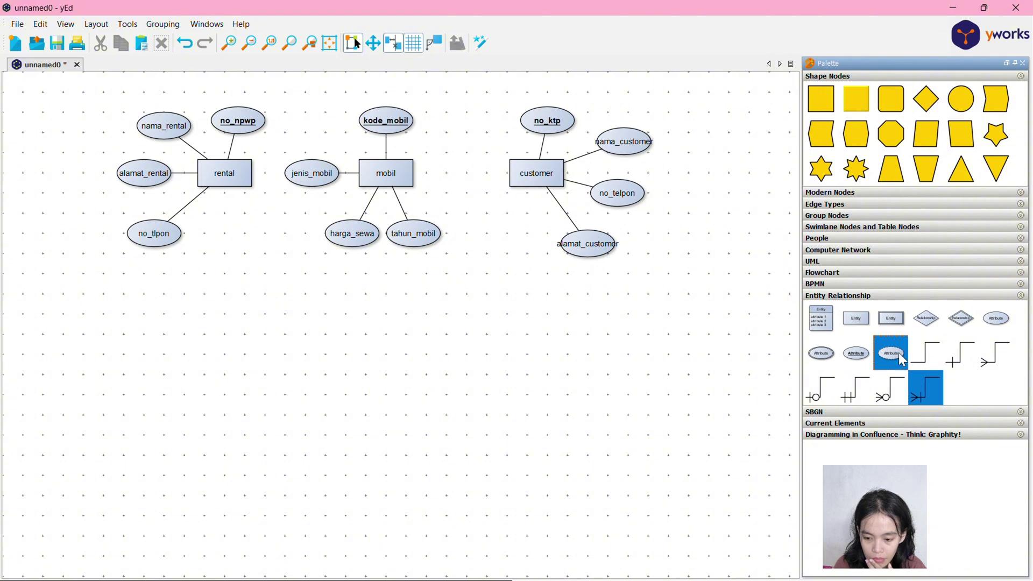
right_click(889, 365)
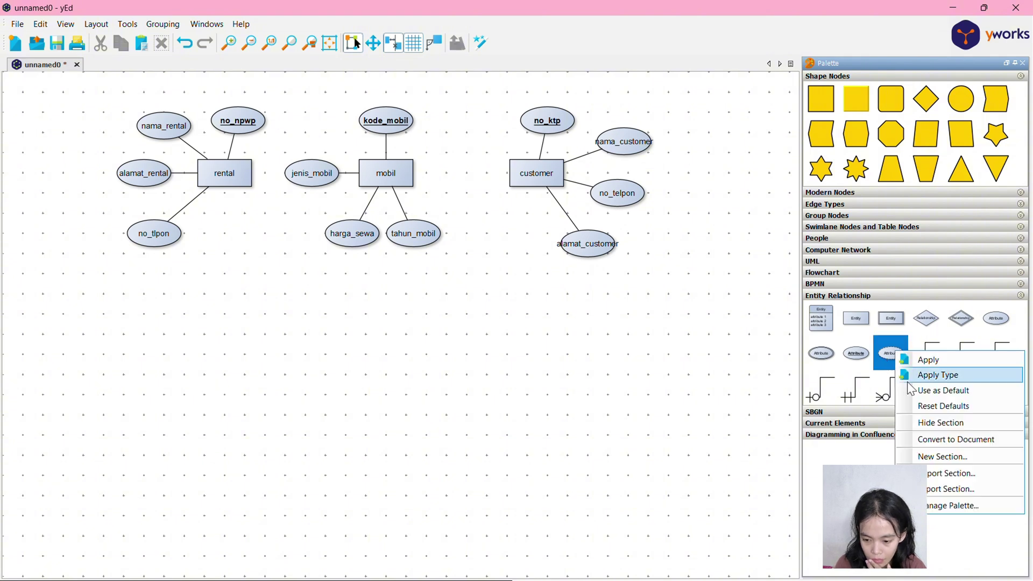
left_click(960, 409)
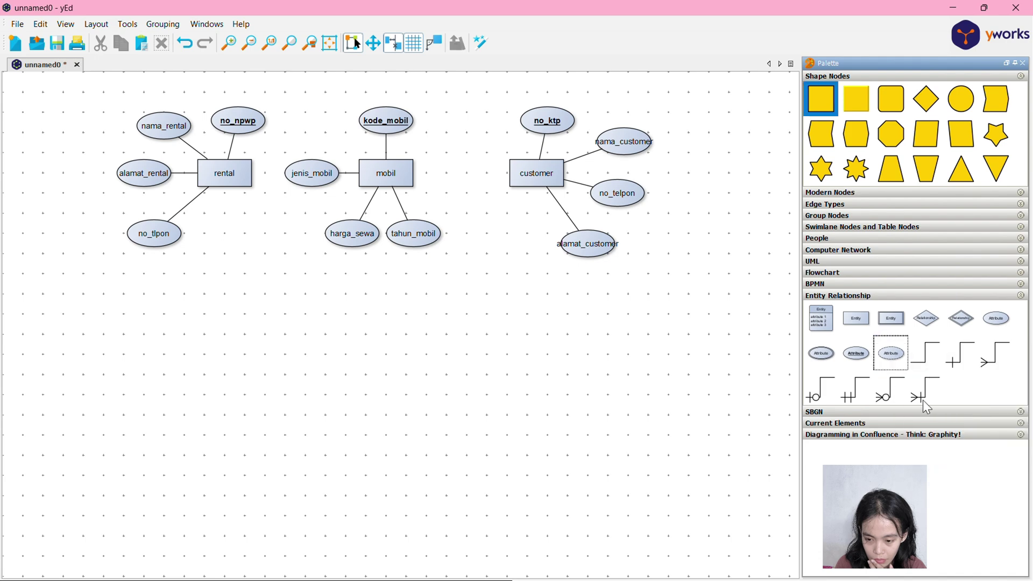
right_click(926, 364)
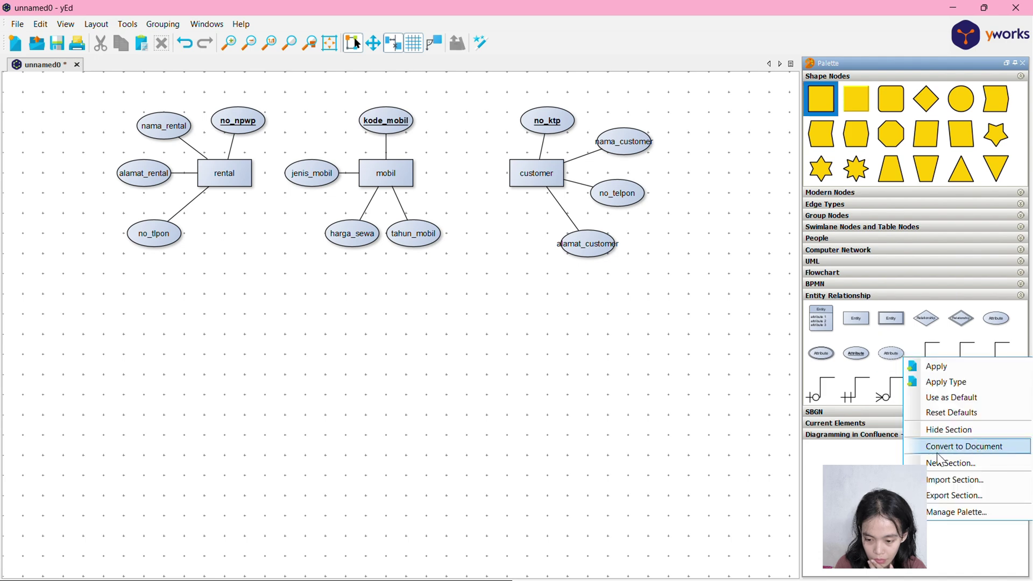
left_click(902, 438)
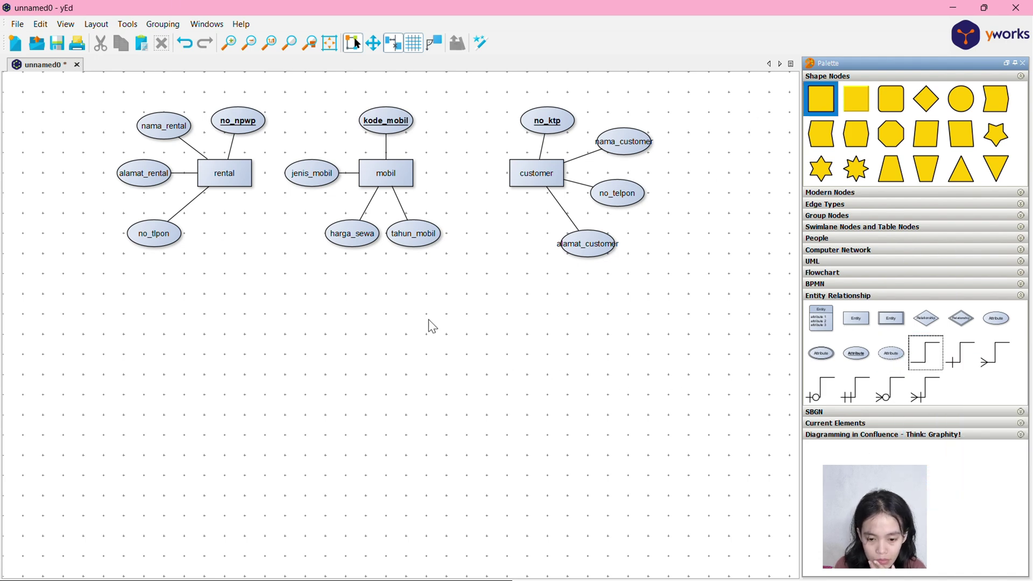
Enlarge the alamat_customer attribute ellipse so that its label fits inside.
left_click(593, 258)
left_click(593, 257)
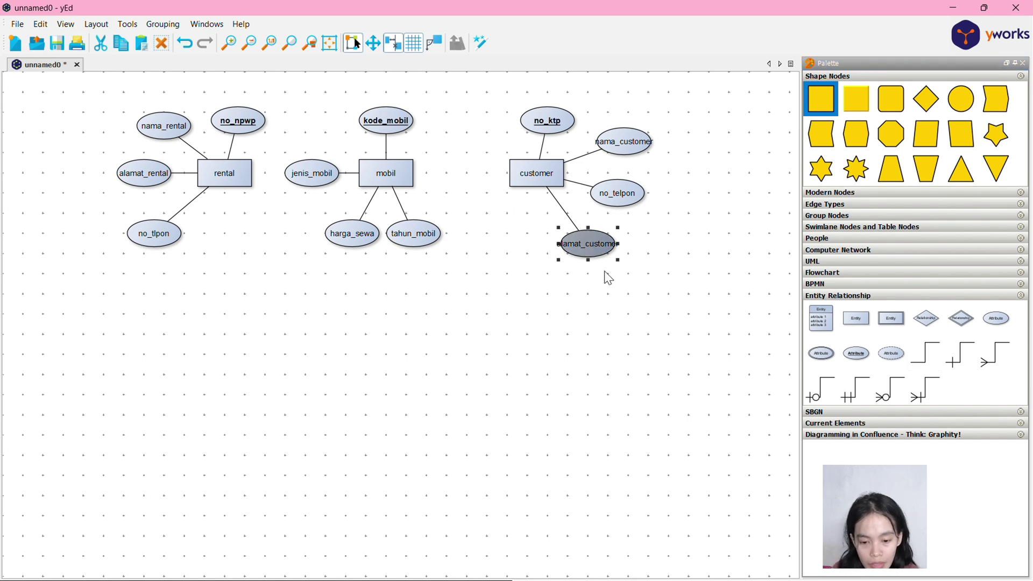
left_click(618, 311)
left_click(599, 251)
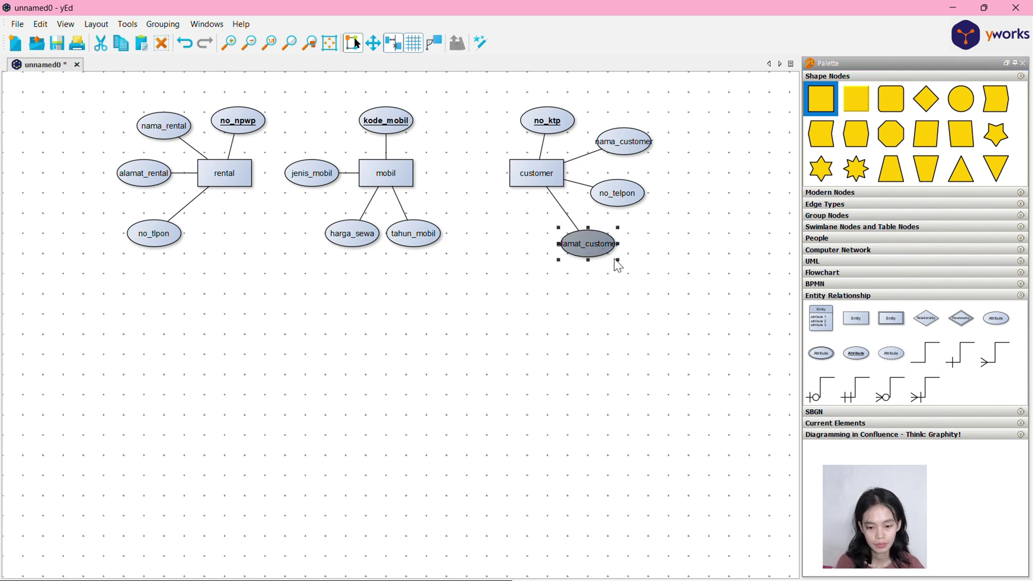
left_click_drag(618, 261, 633, 266)
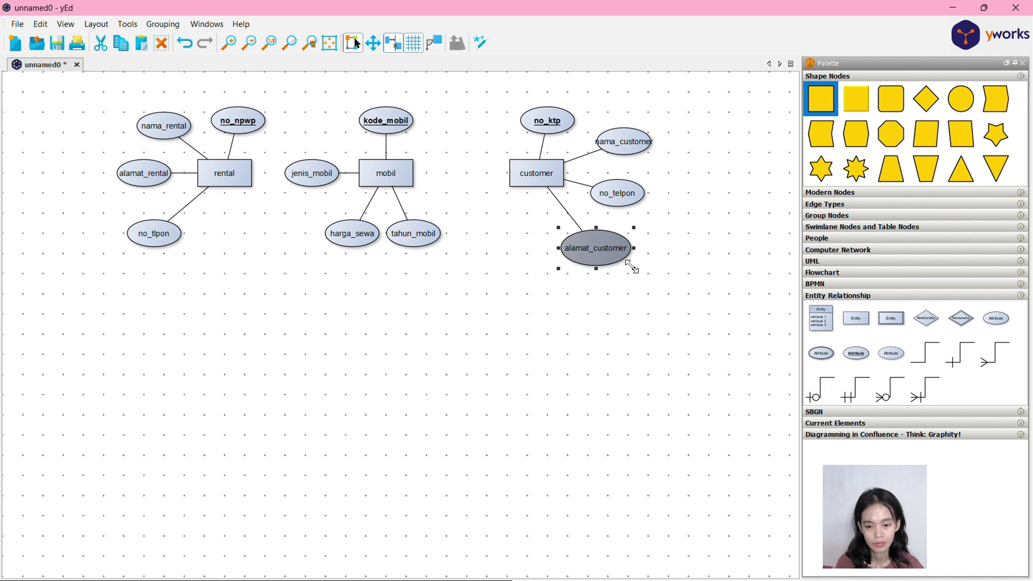
left_click(527, 321)
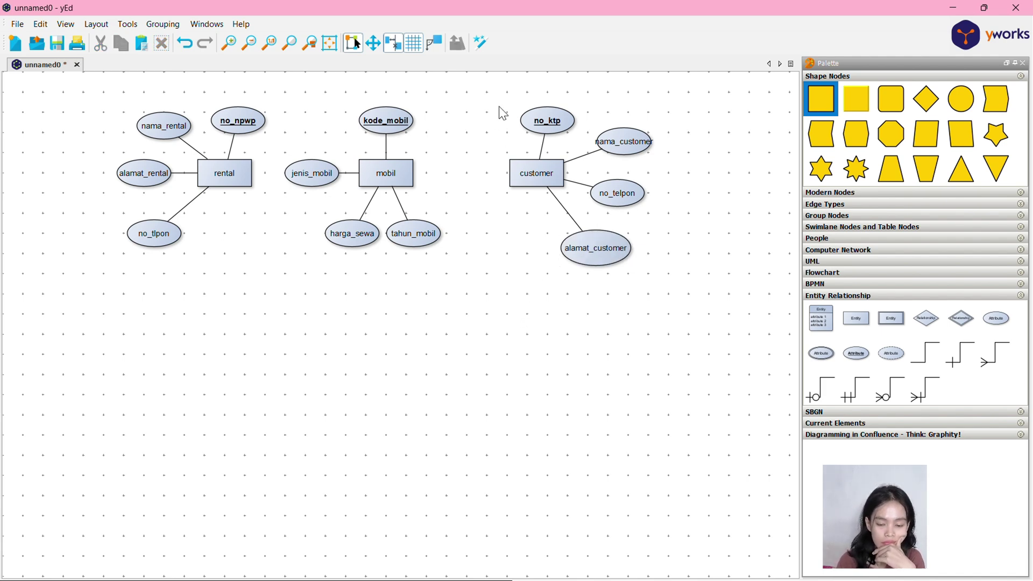
Move the customer entity together with its four attributes down into the free area of the canvas.
left_click_drag(492, 85, 702, 334)
left_click_drag(603, 175, 677, 441)
left_click_drag(494, 80, 692, 363)
left_click_drag(549, 181, 579, 382)
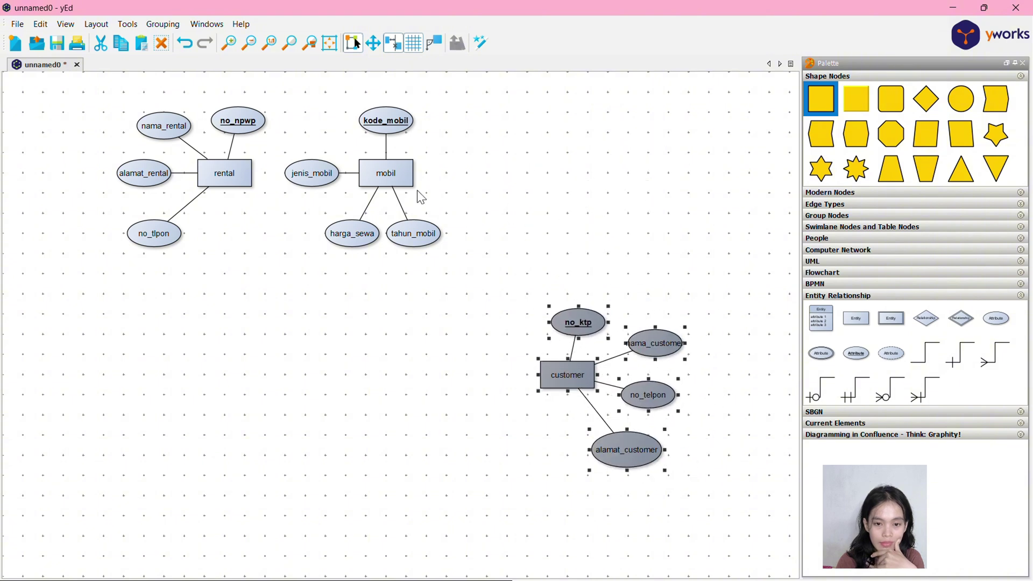
Move the mobil entity with its four attributes horizontally away from rental, above the customer group.
left_click(373, 163)
left_click_drag(451, 99, 296, 300)
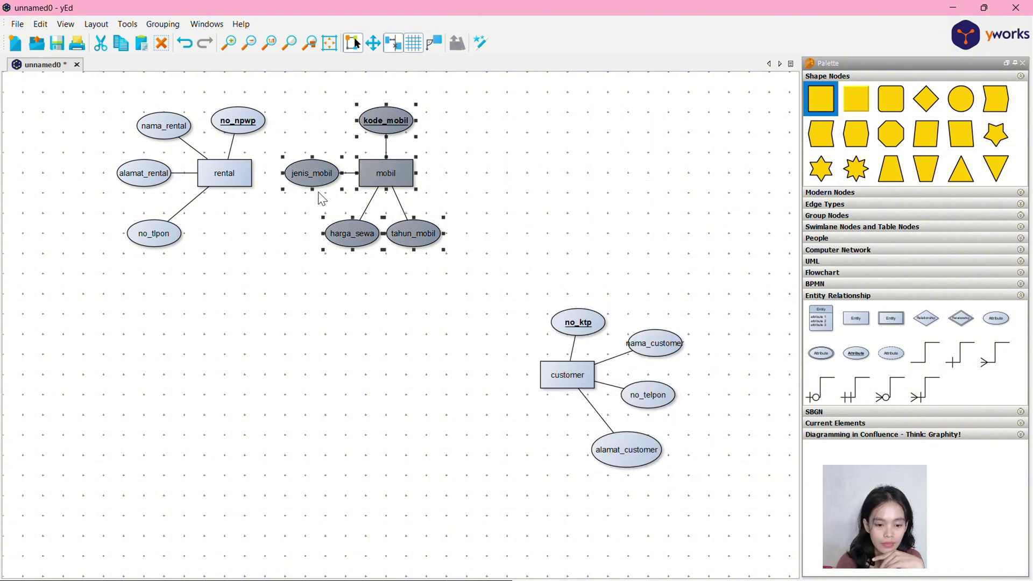
left_click_drag(315, 174, 457, 173)
left_click(340, 289)
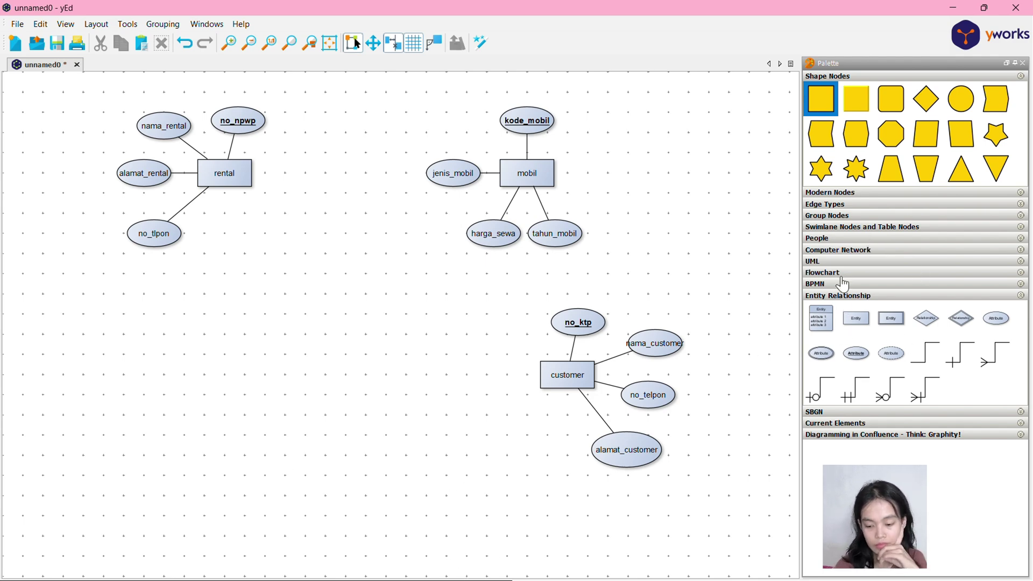
Look through the SBGN, Current Elements and BPMN shapes, then place a Pool (Lanes and Columns) below the rental entity group.
left_click(888, 412)
scroll(885, 426, "down", 2)
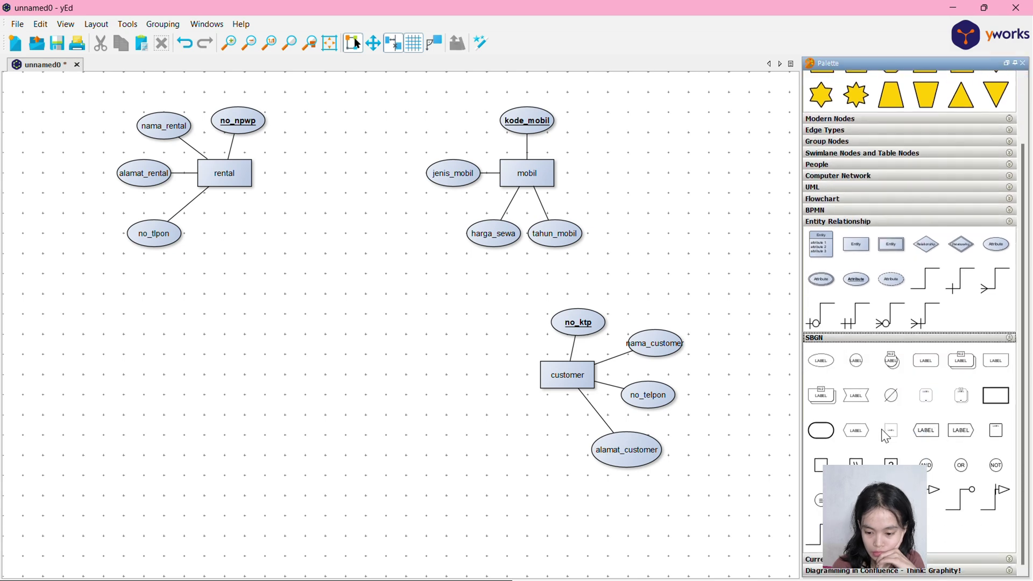
scroll(827, 413, "down", 1)
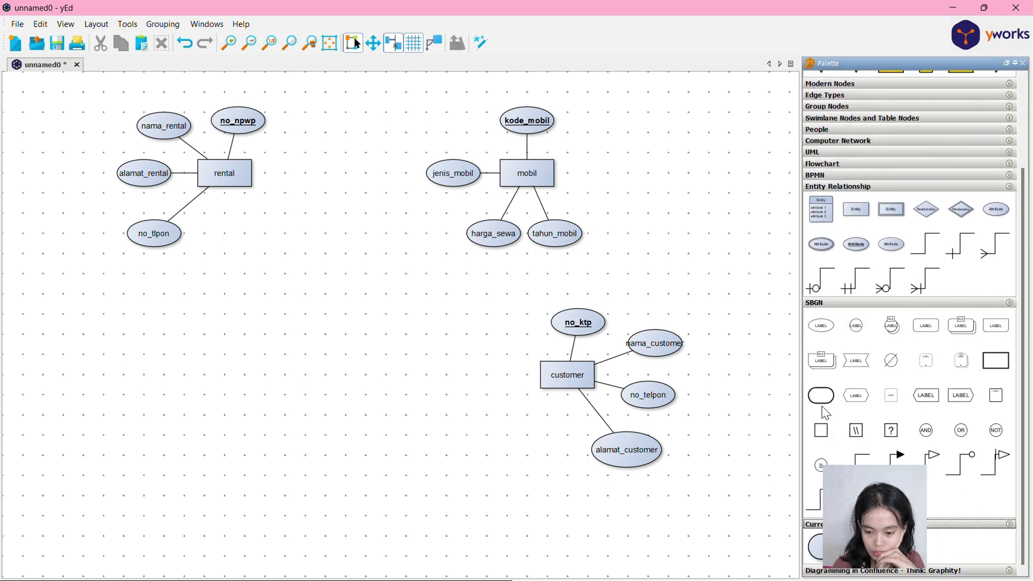
left_click(833, 304)
left_click(844, 423)
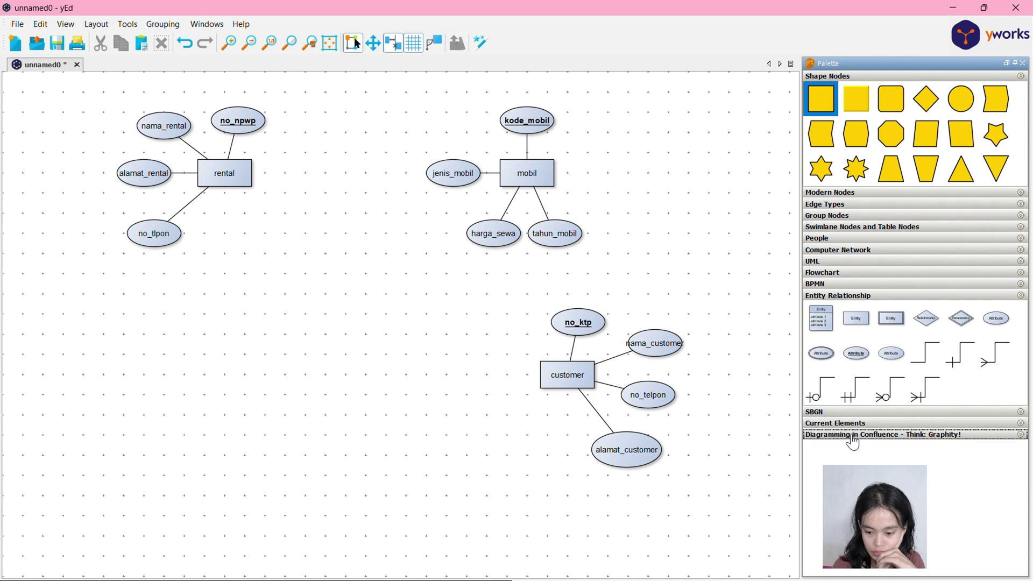
left_click(872, 437)
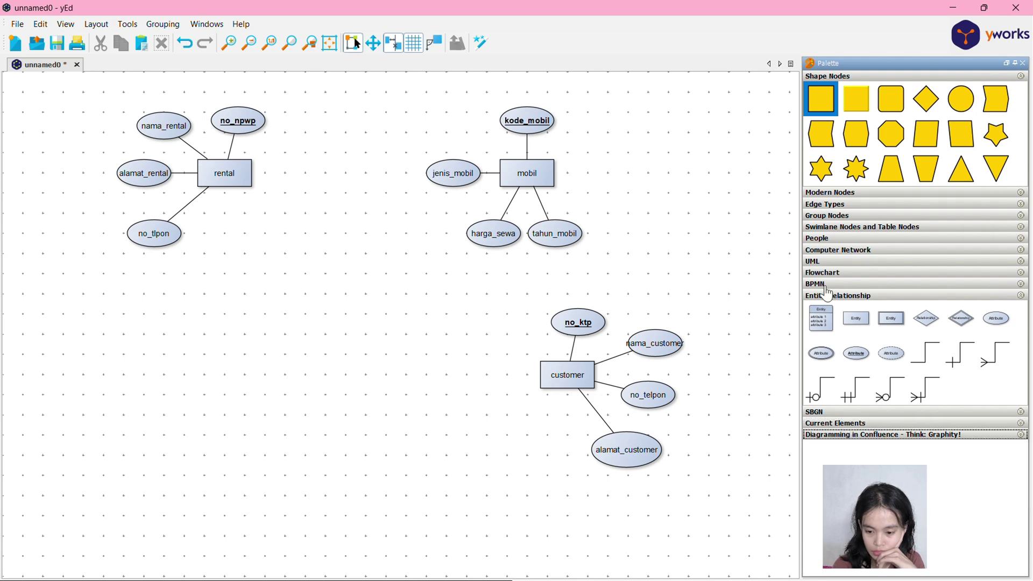
left_click(823, 285)
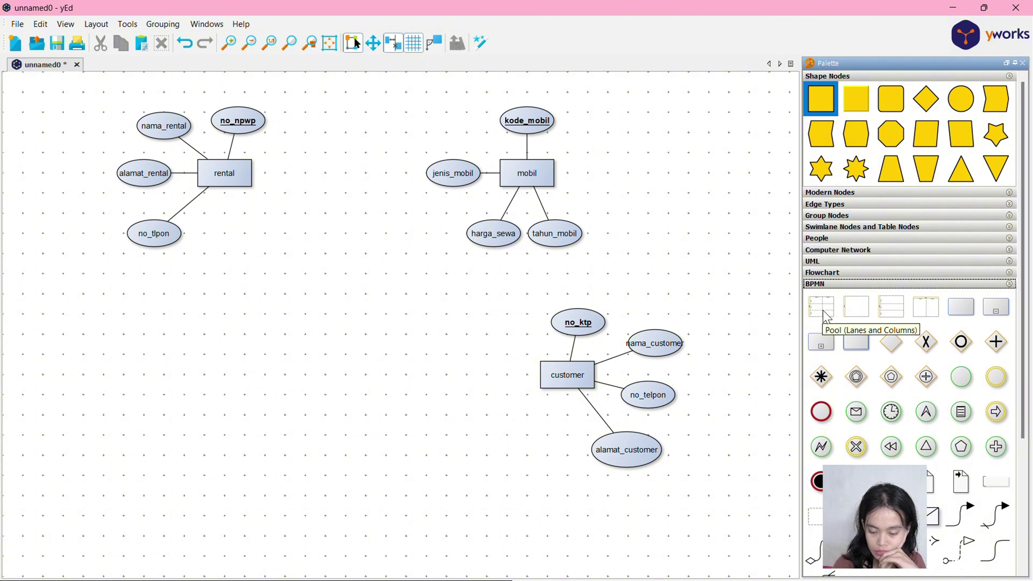
left_click_drag(827, 316, 187, 430)
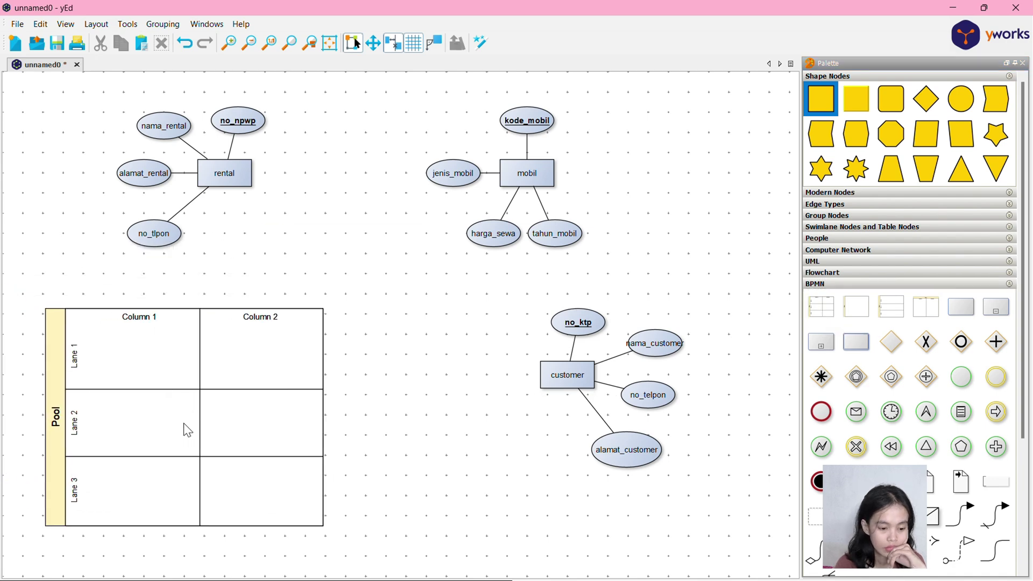
left_click(151, 320)
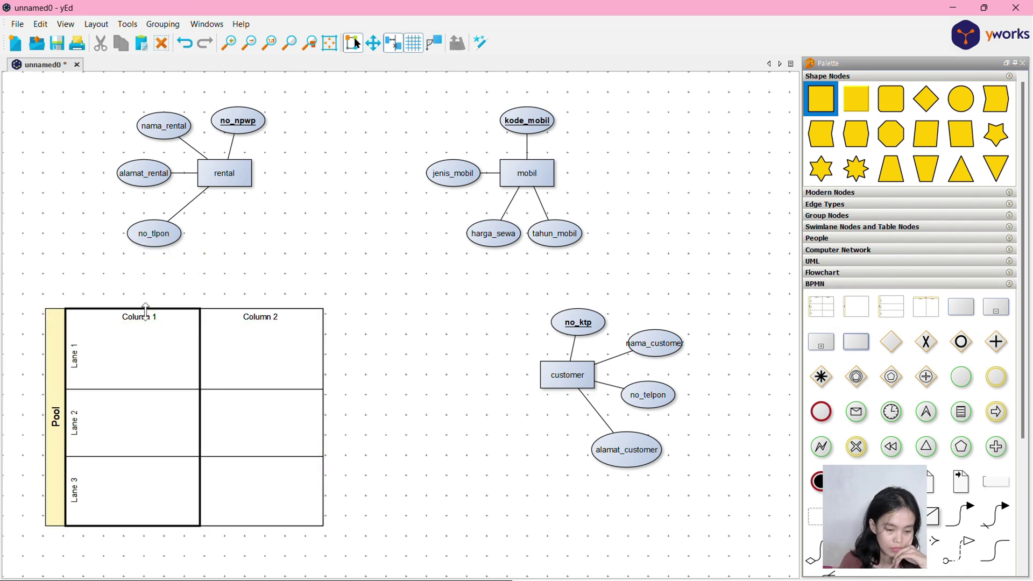
right_click(145, 314)
left_click(205, 323)
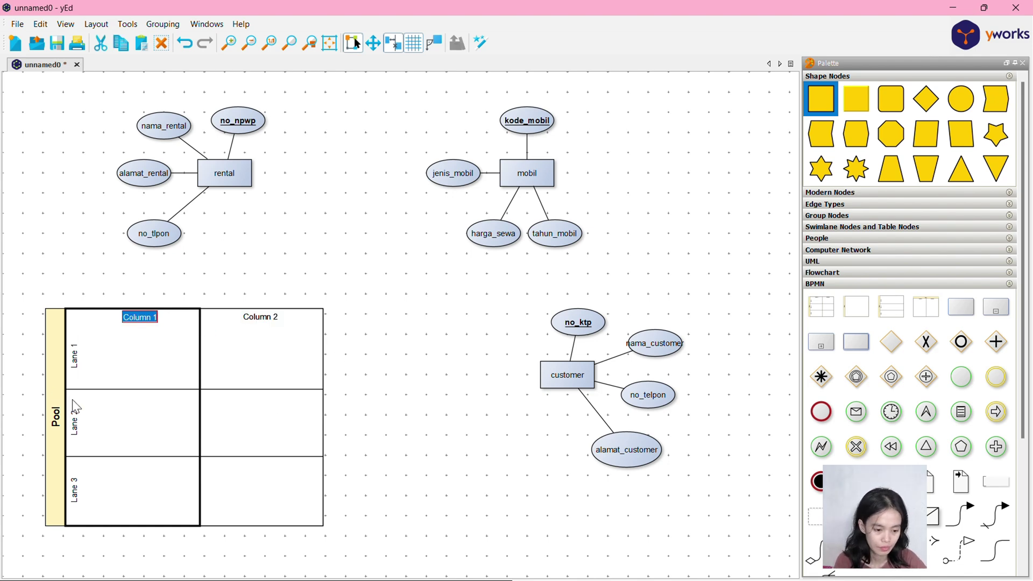
Rename the pool below the rental entity group as Entitas.
left_click(54, 428)
double_click(57, 424)
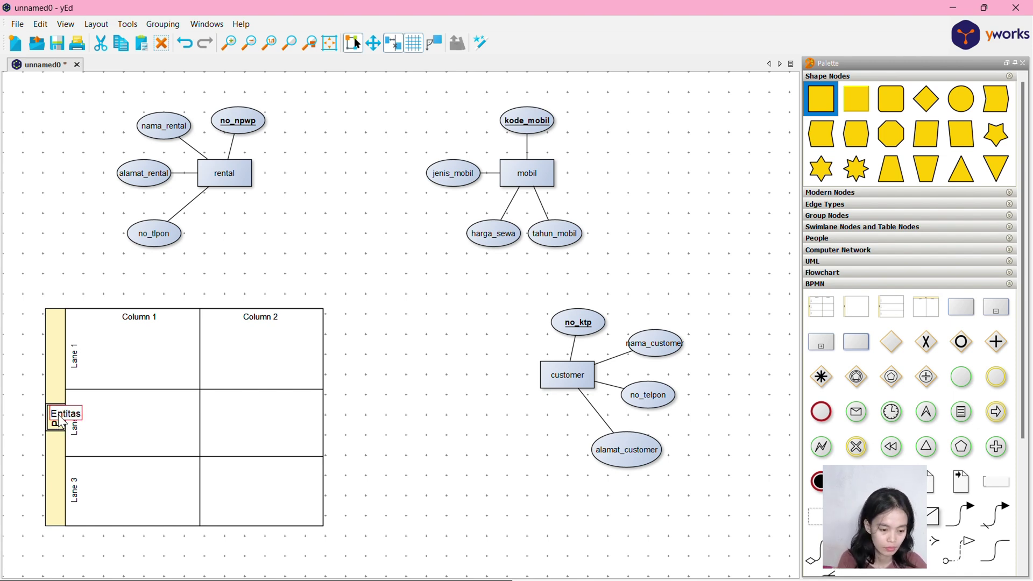
type("Entitas")
left_click(73, 487)
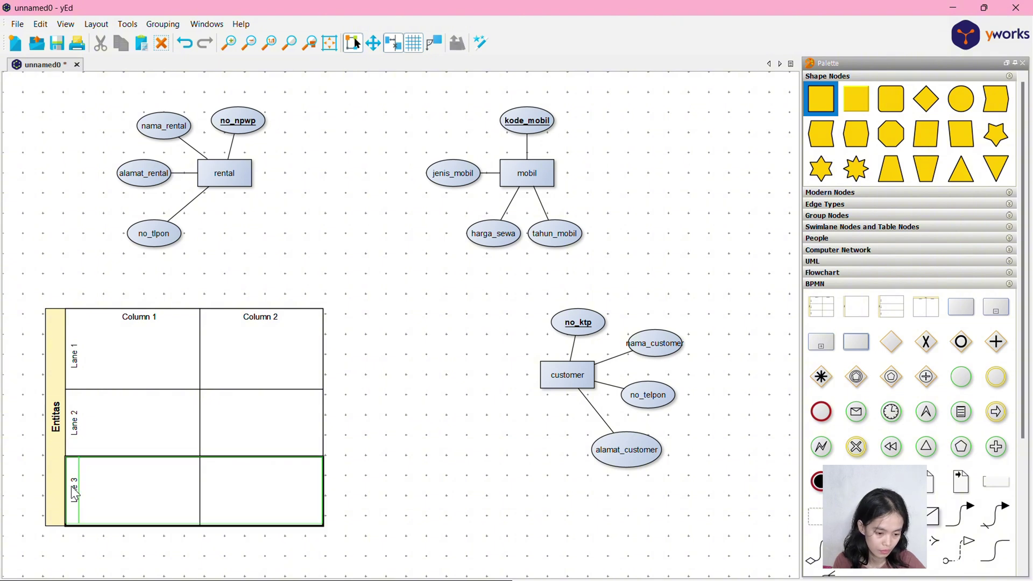
Rename the pool's Lane 1 and Column 1 as Rental.
double_click(76, 356)
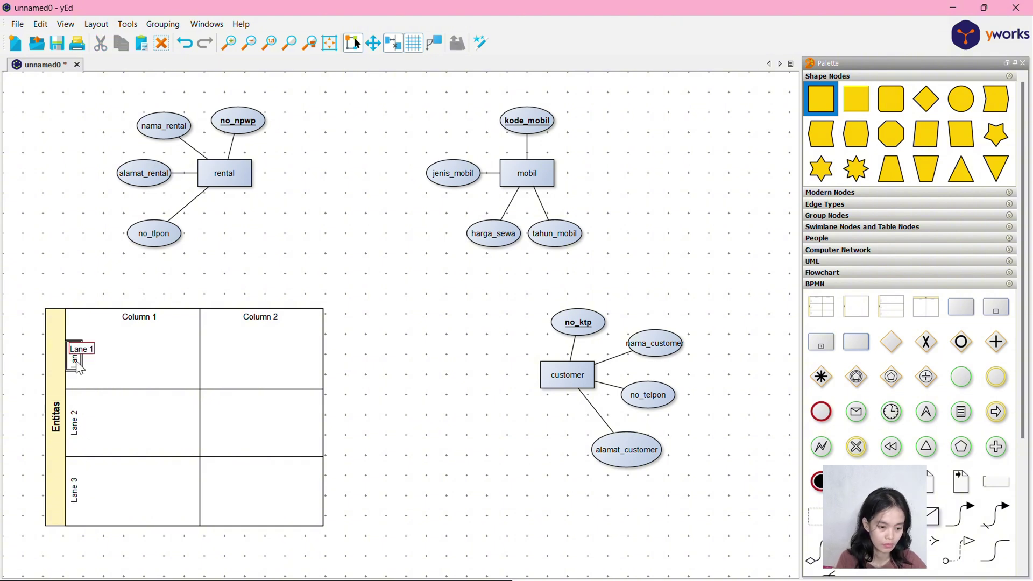
type("Rent")
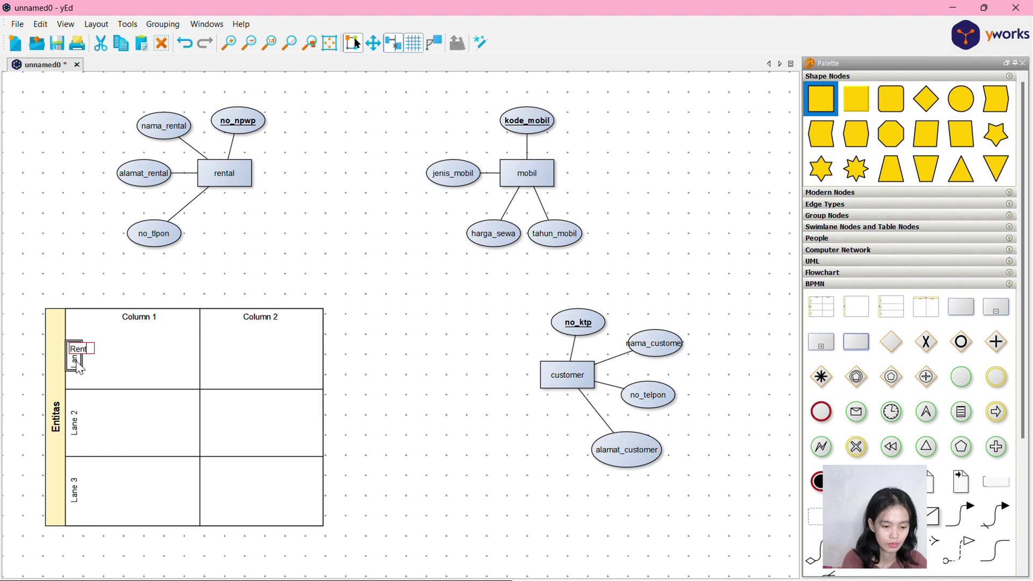
type("al")
key("Return")
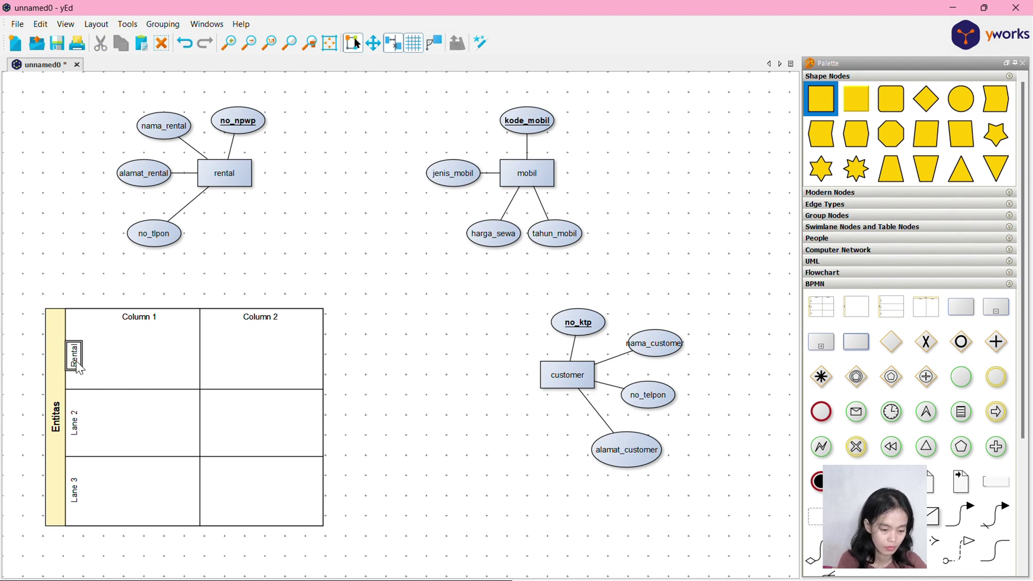
double_click(148, 320)
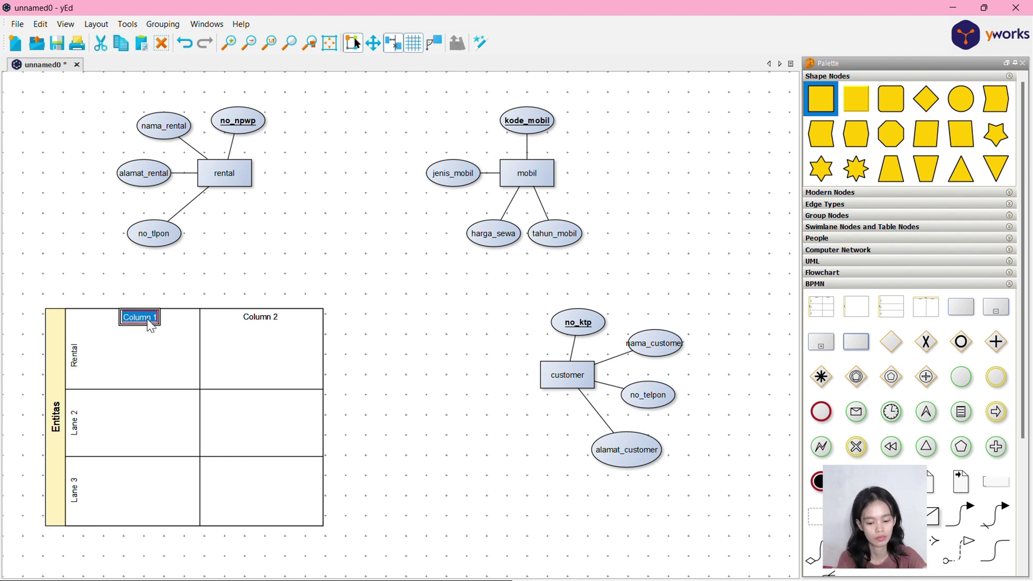
type("Rental")
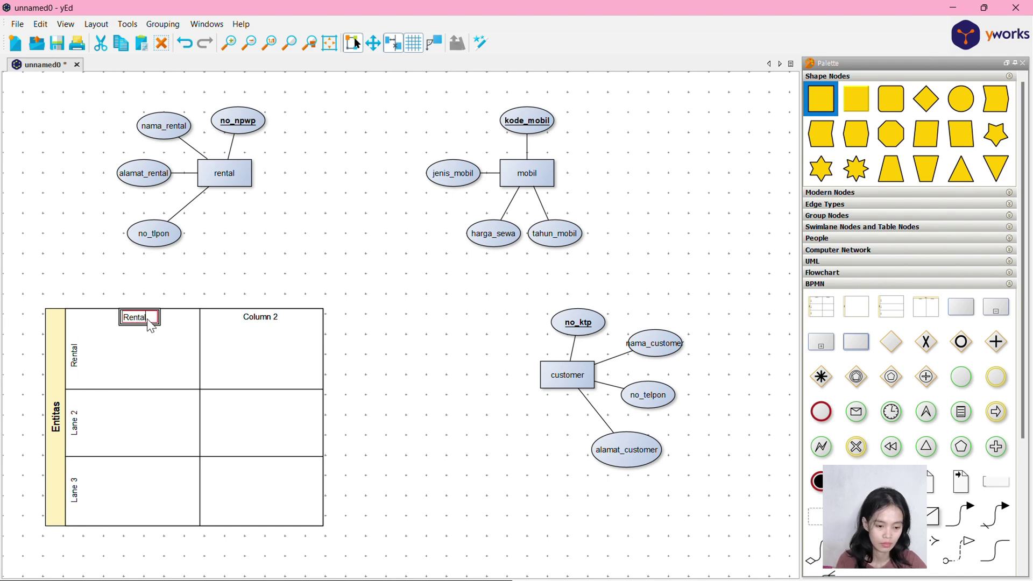
Rename the pool's Column 2 as mobil.
double_click(267, 323)
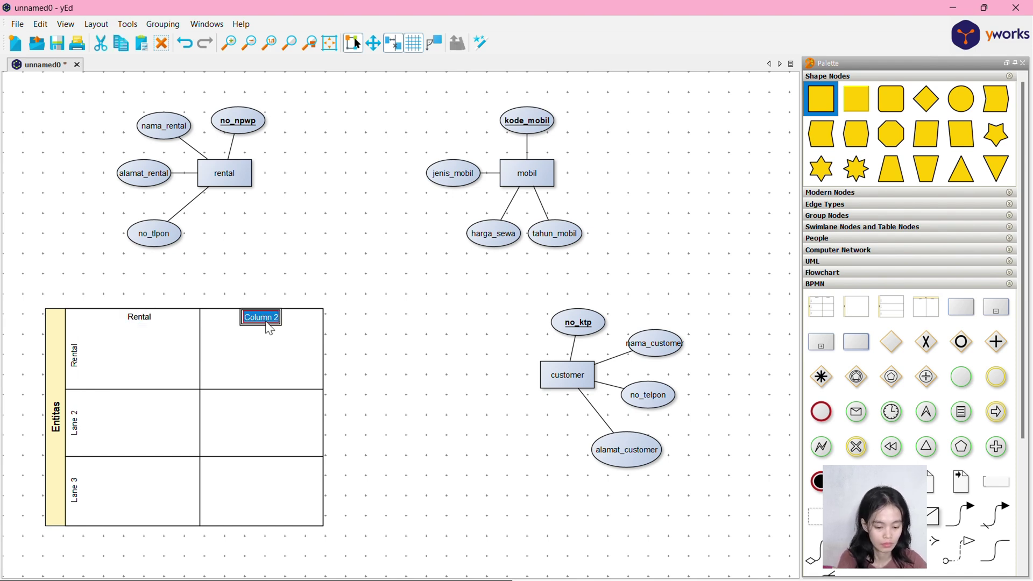
type("mobil")
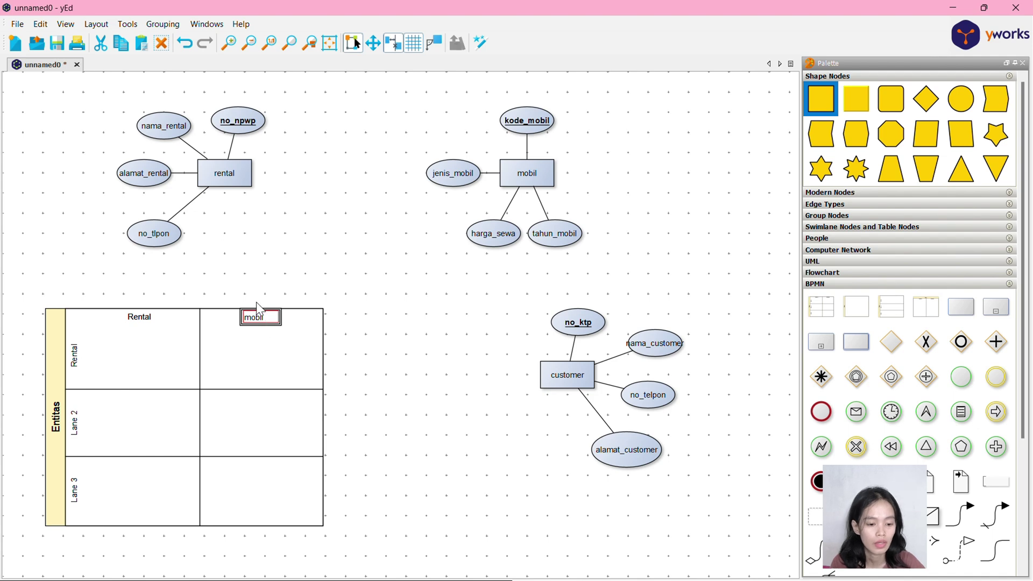
left_click(75, 428)
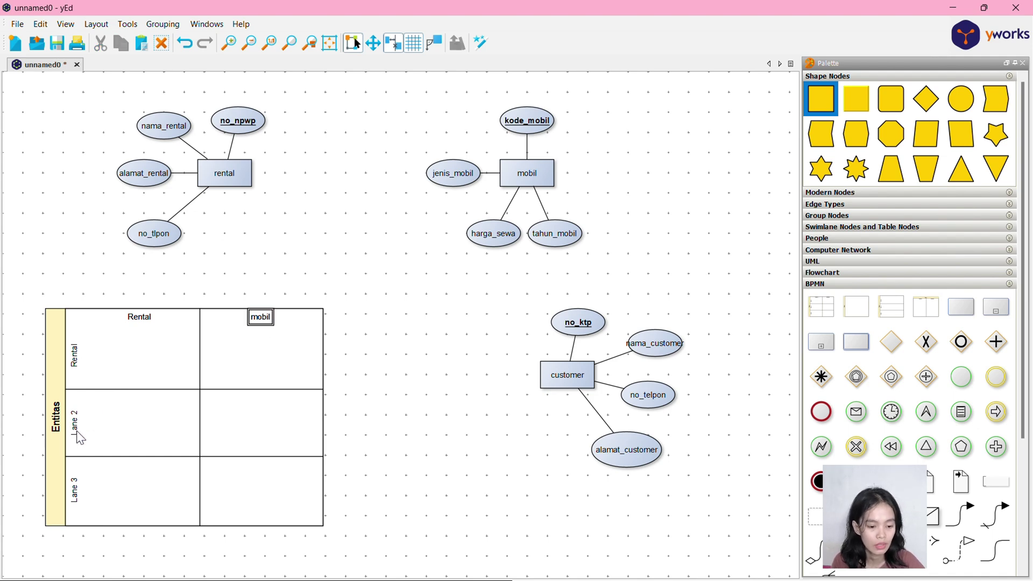
double_click(77, 429)
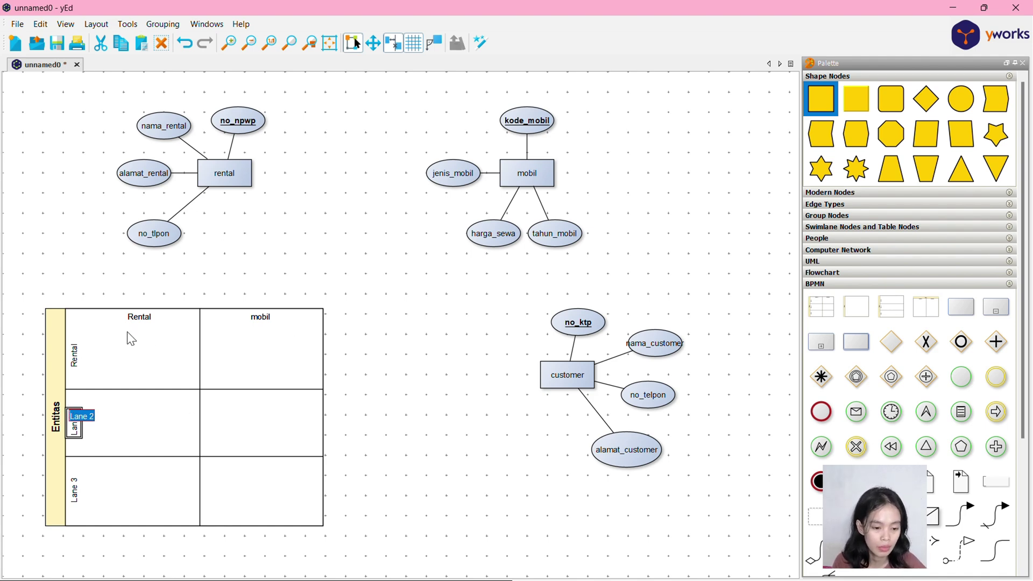
left_click(78, 518)
Move the Entitas pool horizontally away from the customer group and shrink it, narrowing its first column to roughly match the second.
left_click(49, 509)
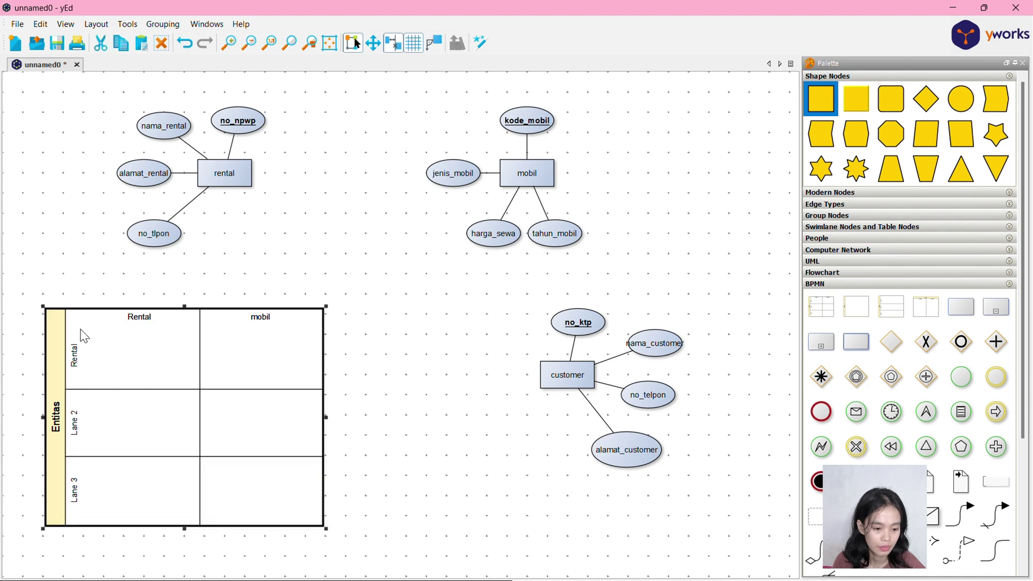
left_click_drag(66, 338, 25, 337)
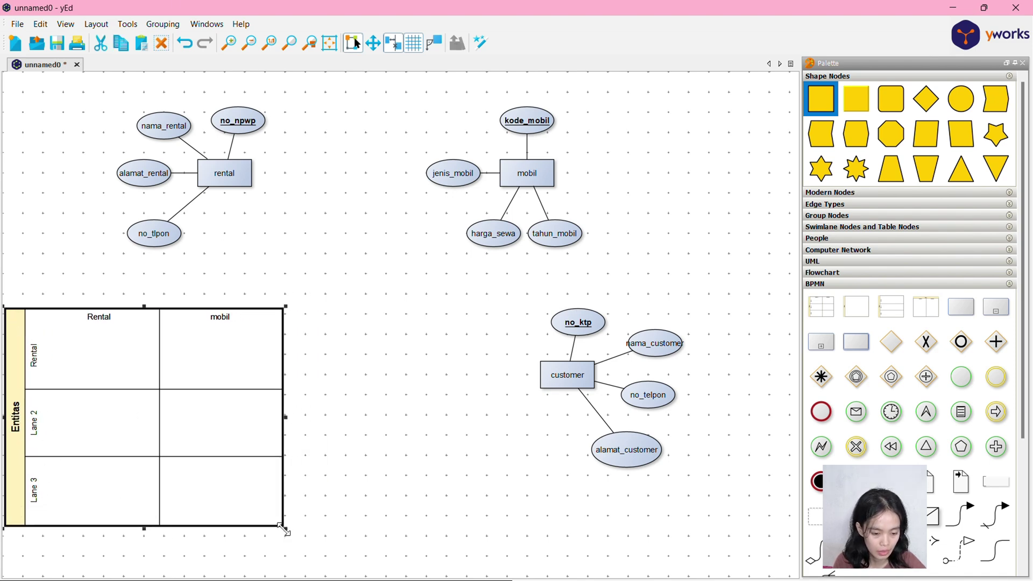
left_click_drag(285, 528, 224, 480)
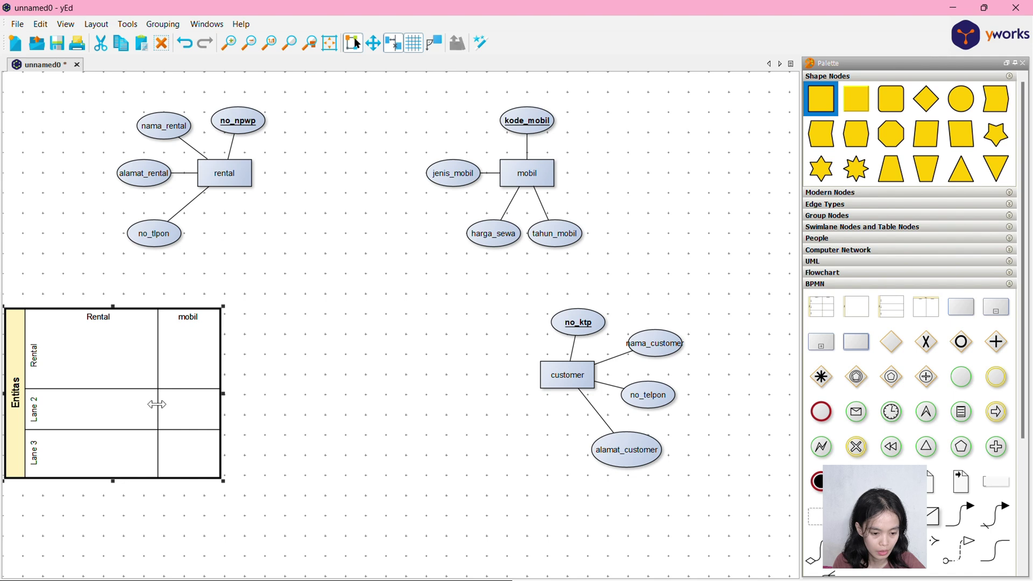
left_click_drag(157, 404, 113, 411)
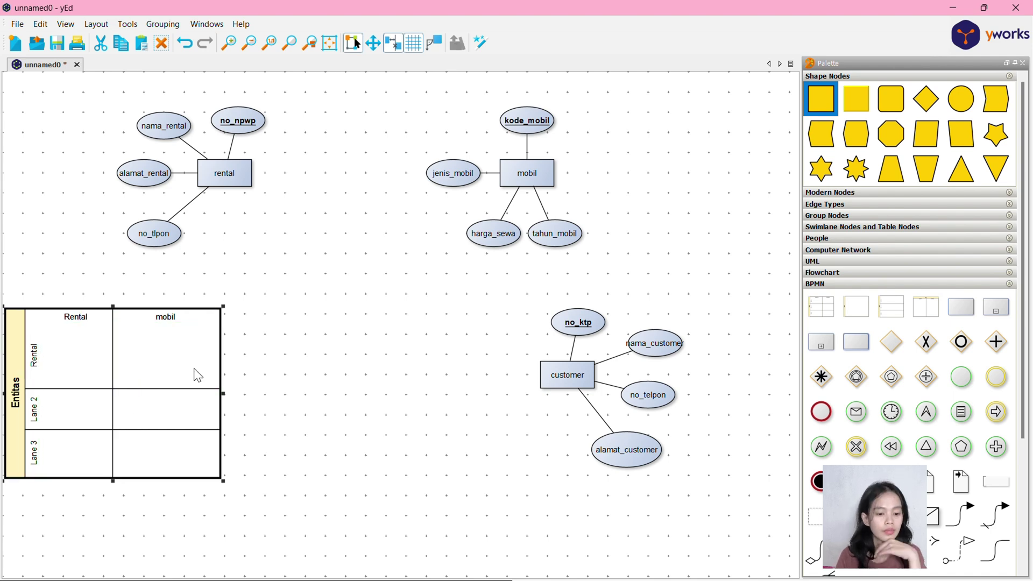
right_click(167, 365)
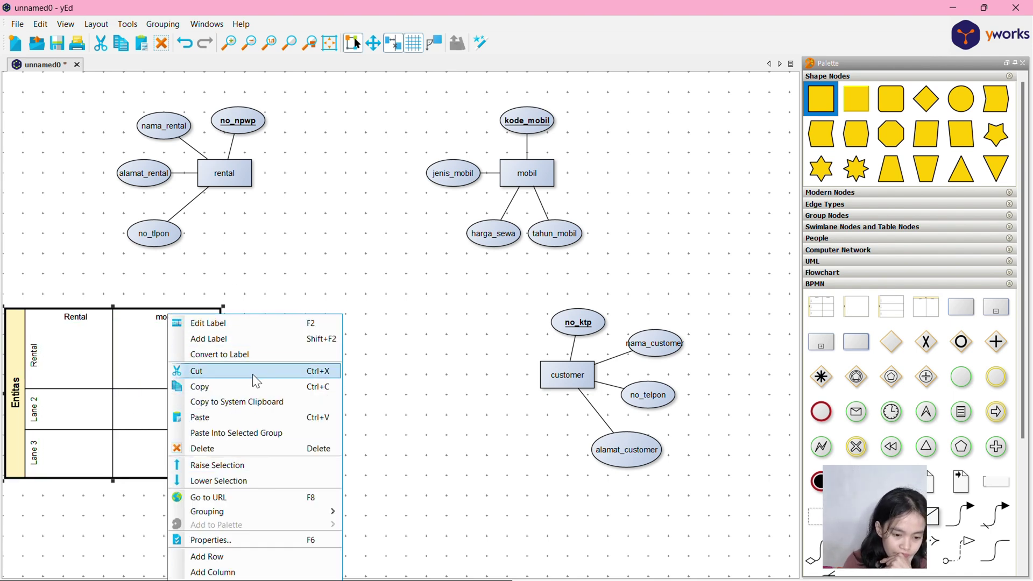
left_click(247, 339)
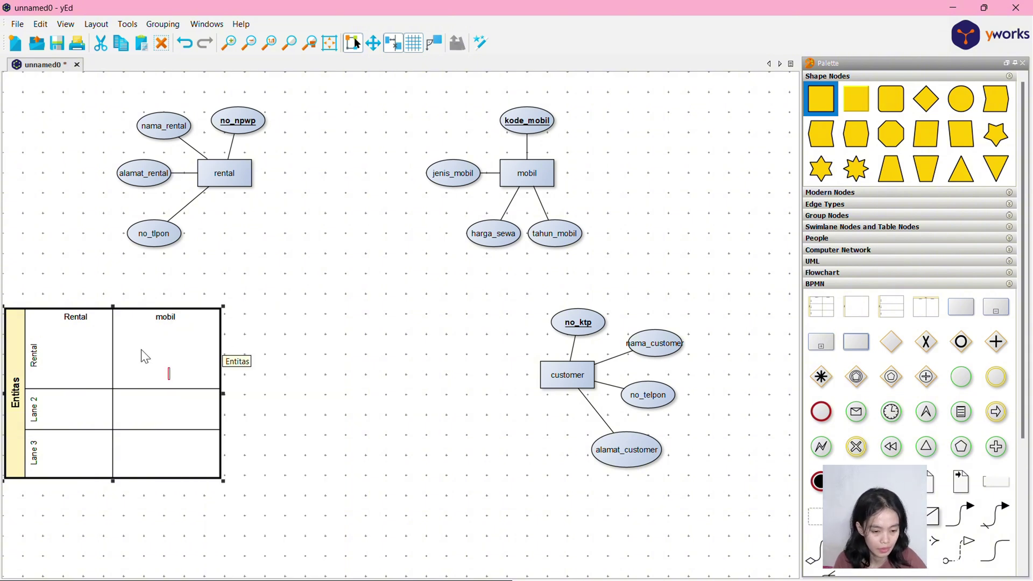
left_click(133, 375)
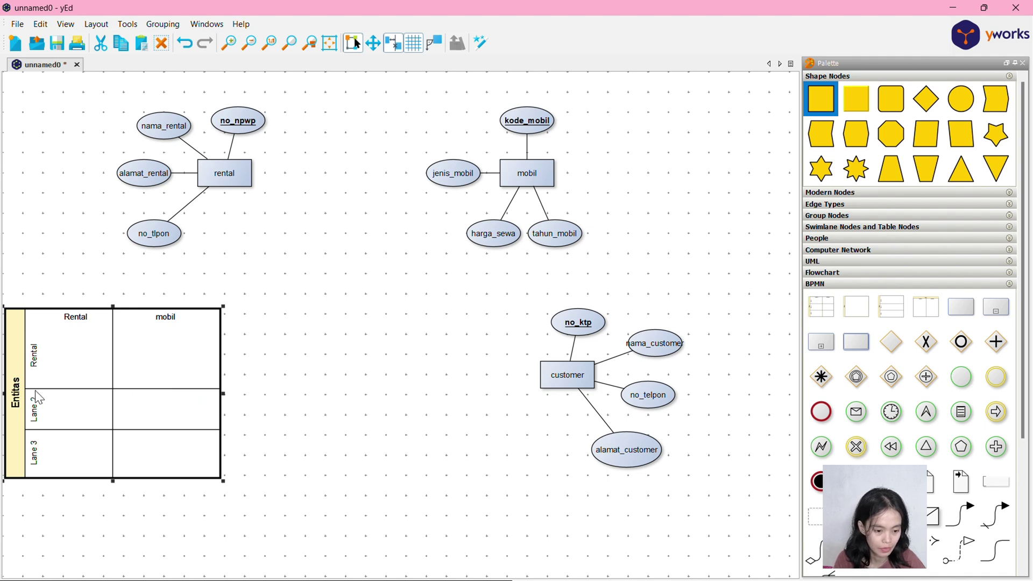
Rename the pool's Lane 2 as mobil and Lane 3 as customer.
double_click(36, 417)
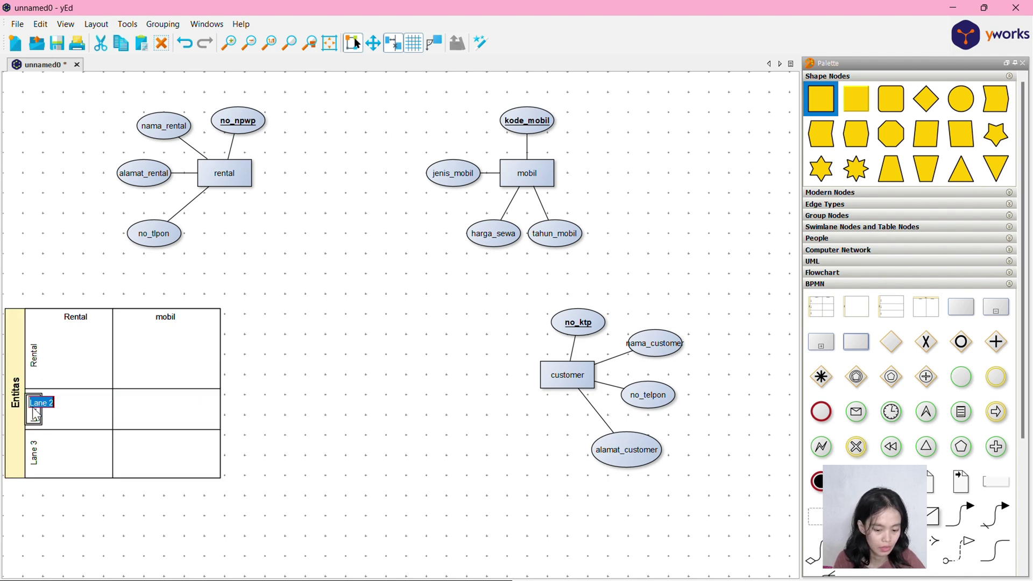
type("M")
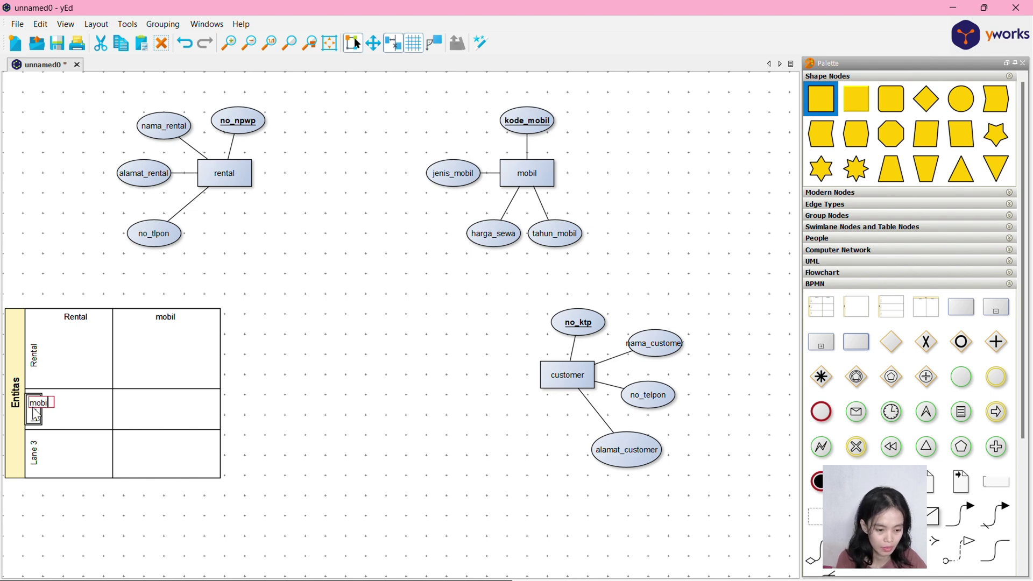
key("Return")
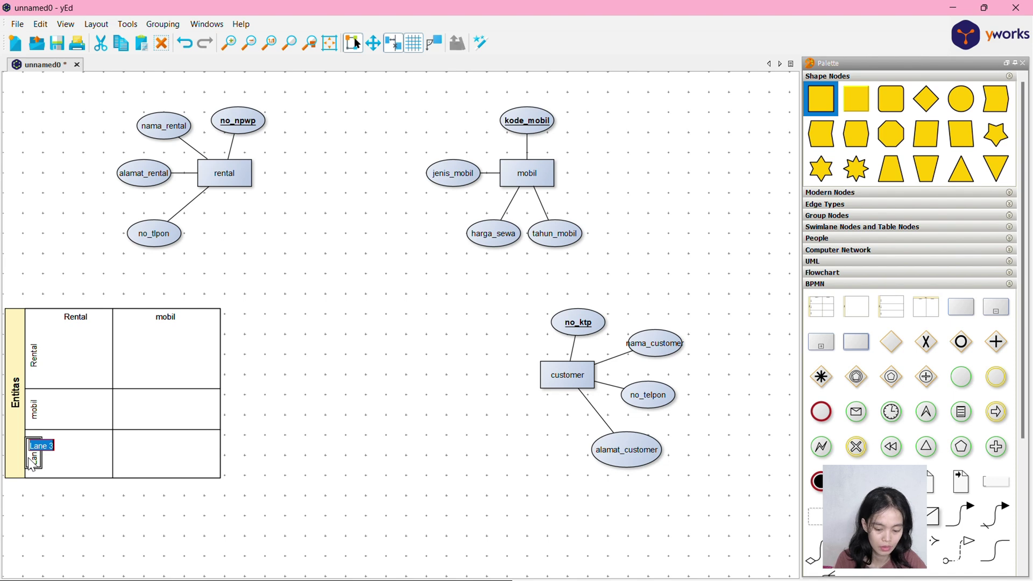
type("customer")
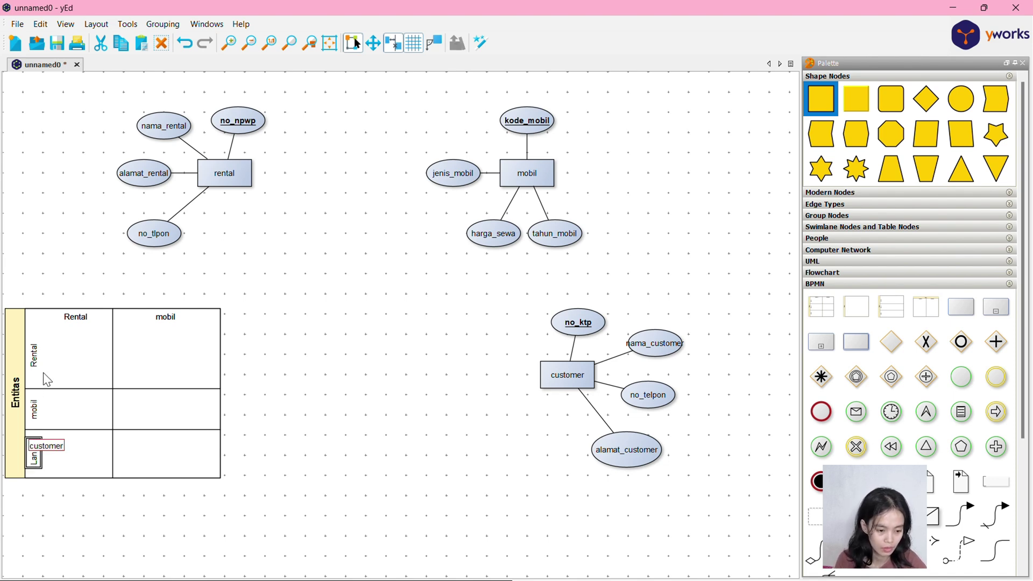
Change the labels of the pool's first lane and first column to lowercase rental.
double_click(34, 358)
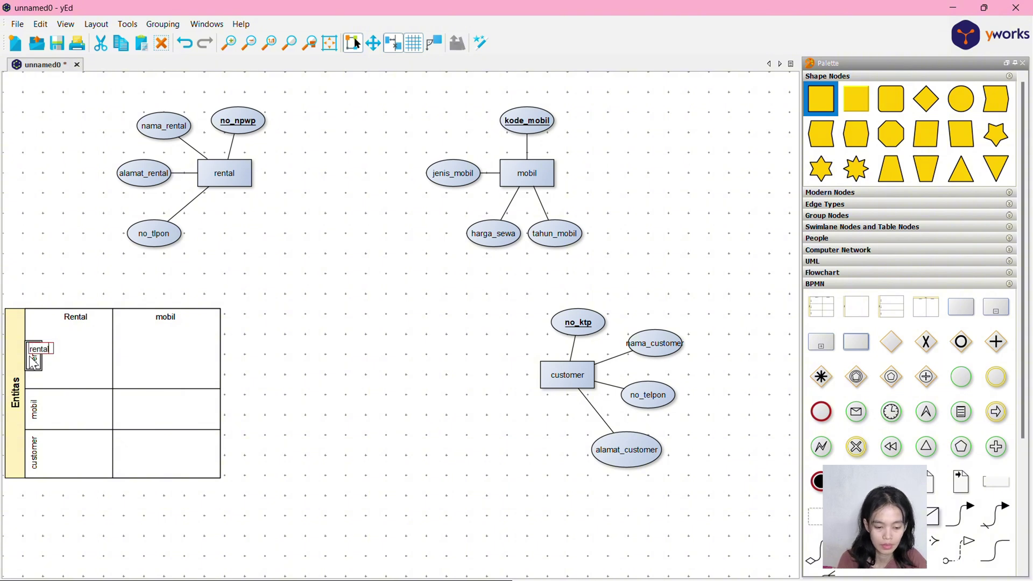
type("rental")
double_click(75, 318)
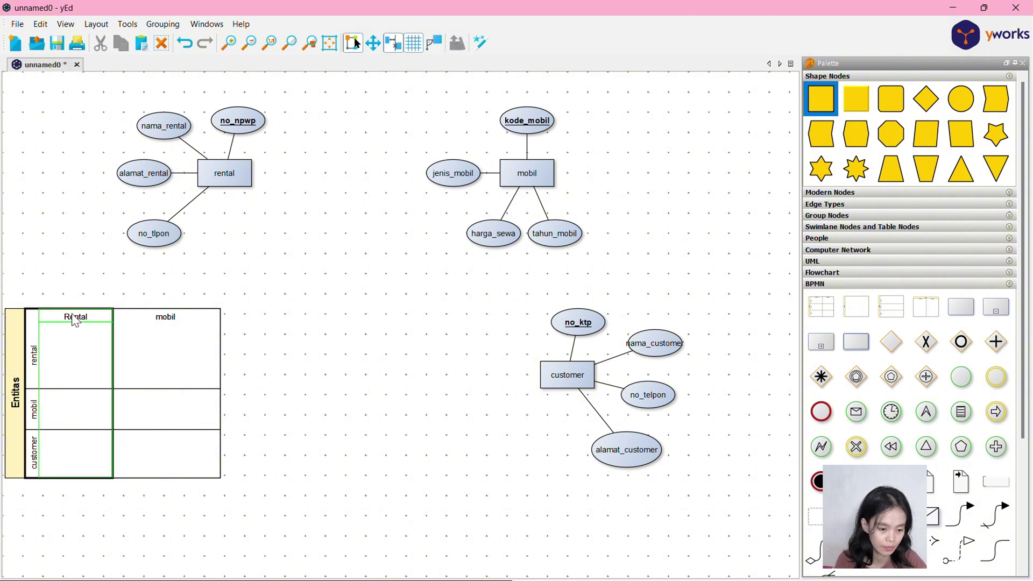
type("rental")
key("Return")
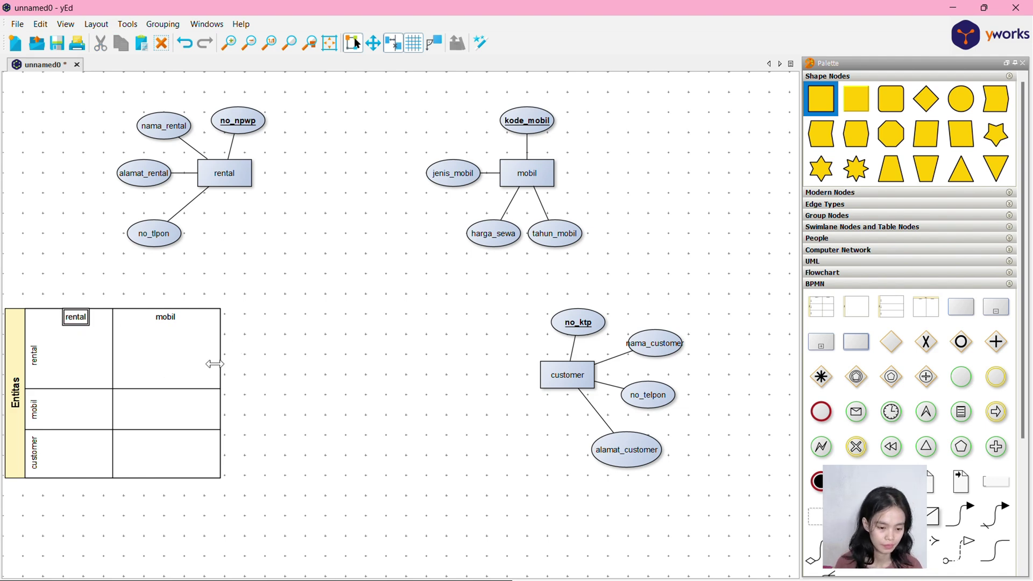
right_click(201, 319)
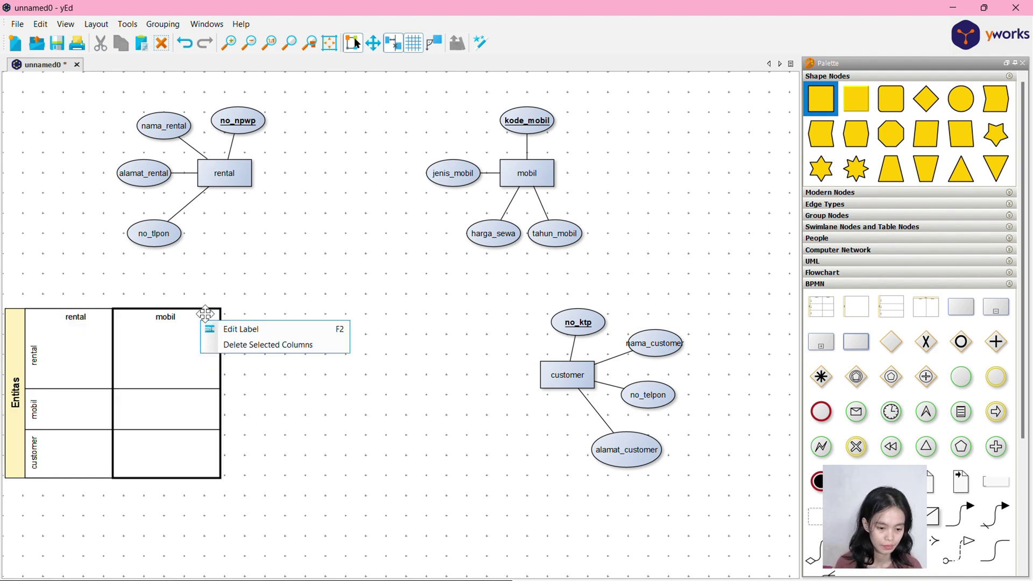
left_click(190, 373)
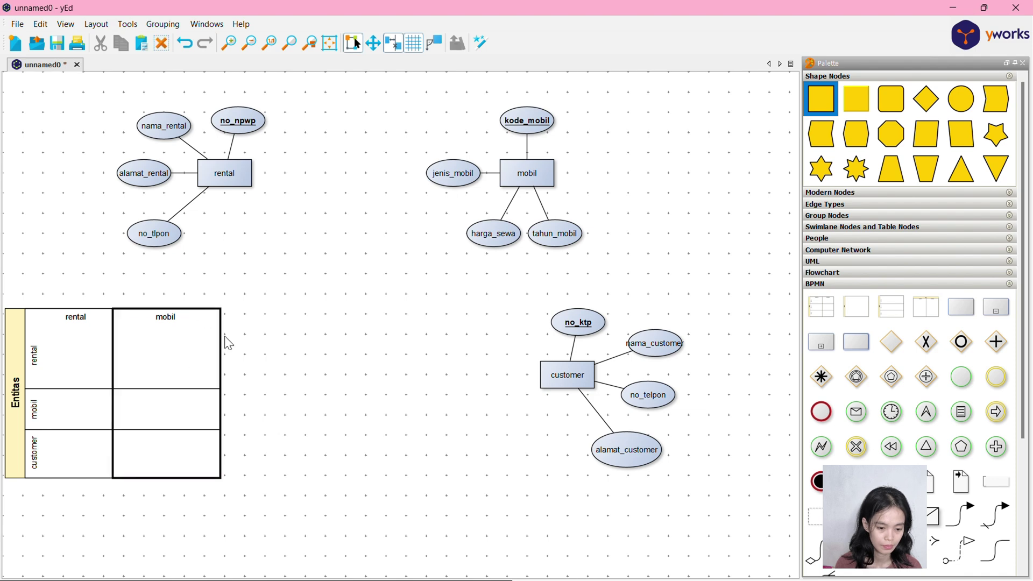
left_click(242, 339)
right_click(200, 318)
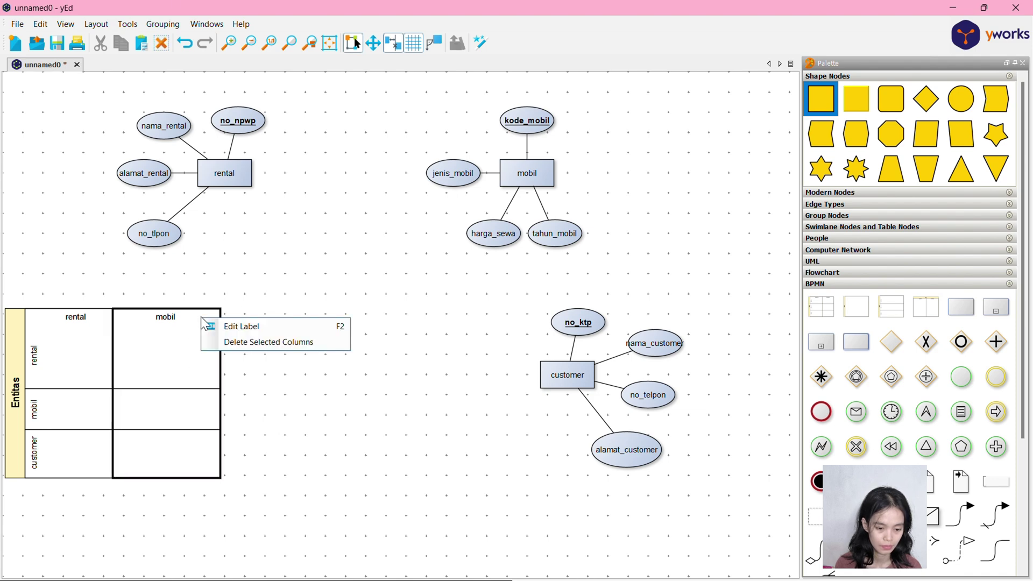
left_click(291, 327)
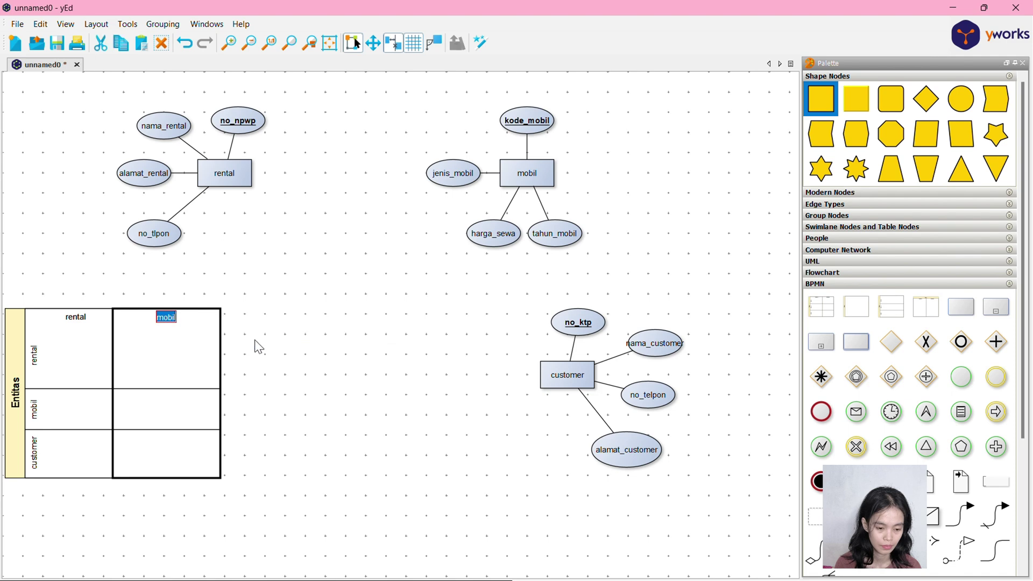
key("Escape")
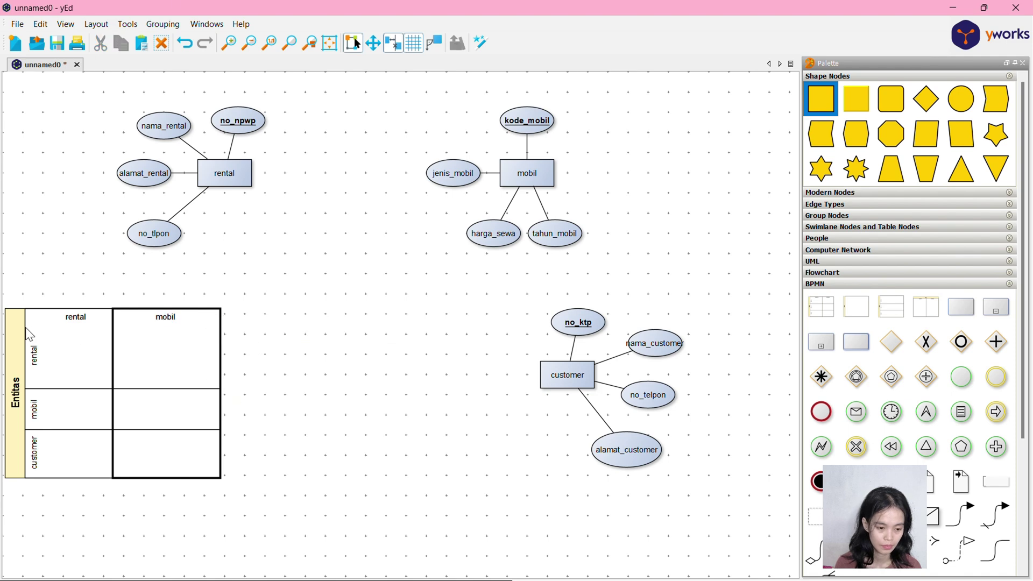
Add a third column to the Entitas pool and name it customer.
left_click(11, 310)
right_click(11, 310)
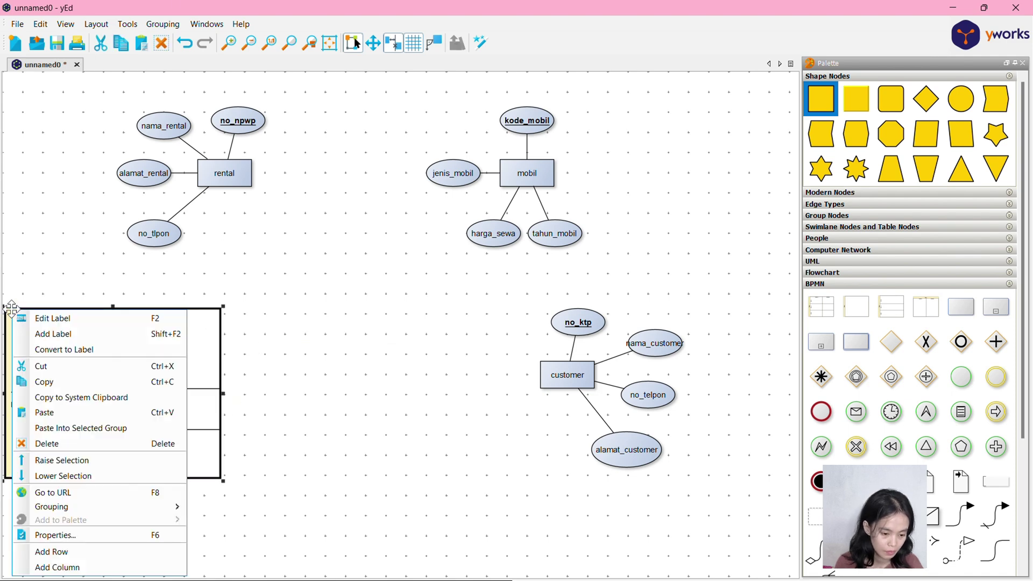
left_click(54, 567)
double_click(298, 321)
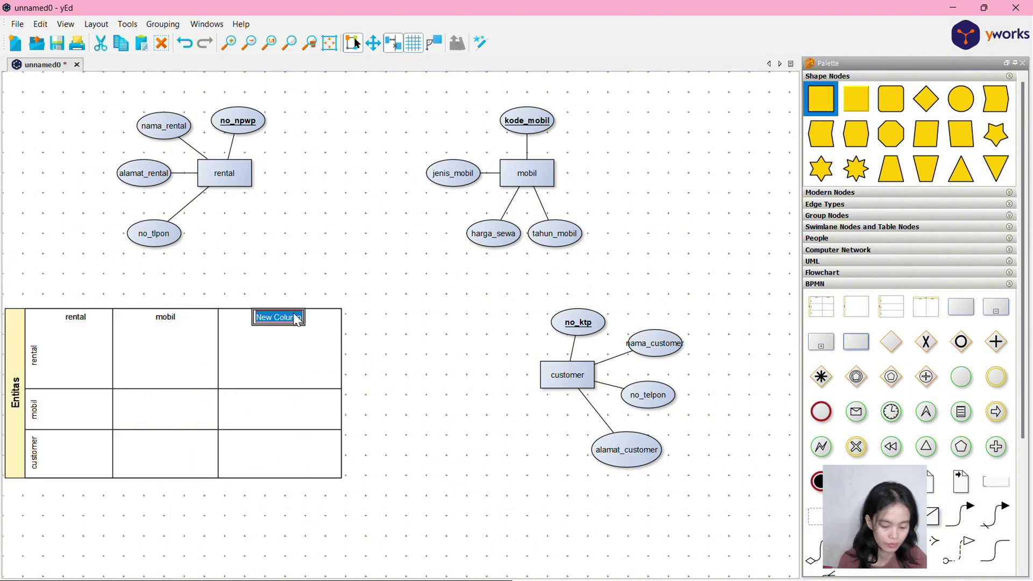
type("customer")
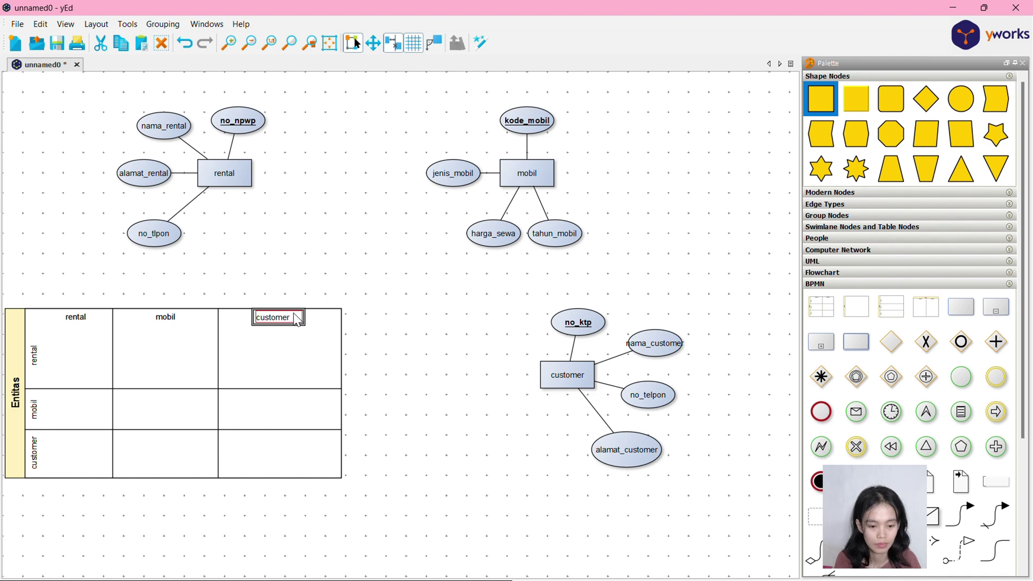
Add a memiliki label to the Entitas pool cell where the rental row meets the mobil column.
key("Return")
left_click(69, 353)
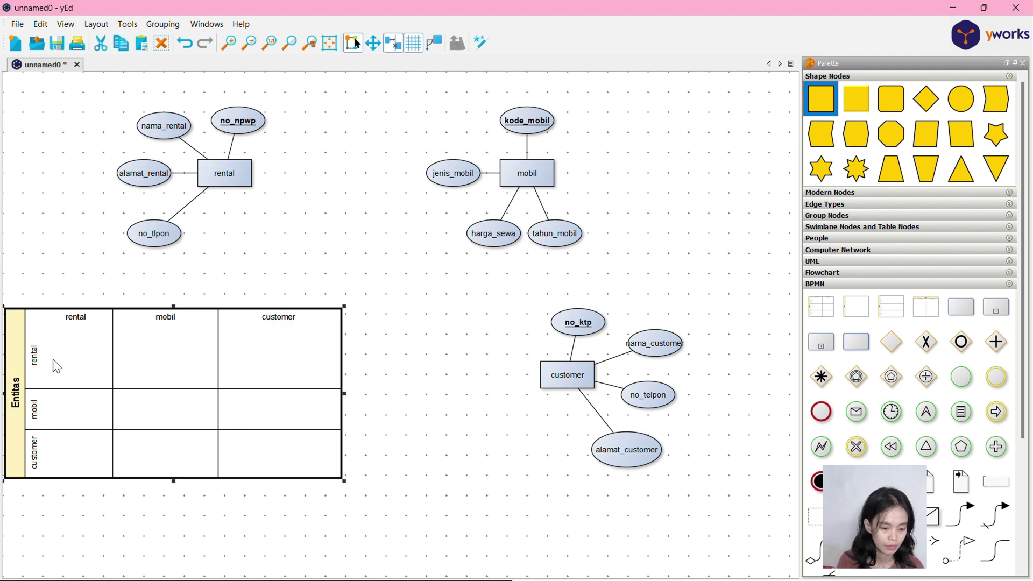
right_click(59, 353)
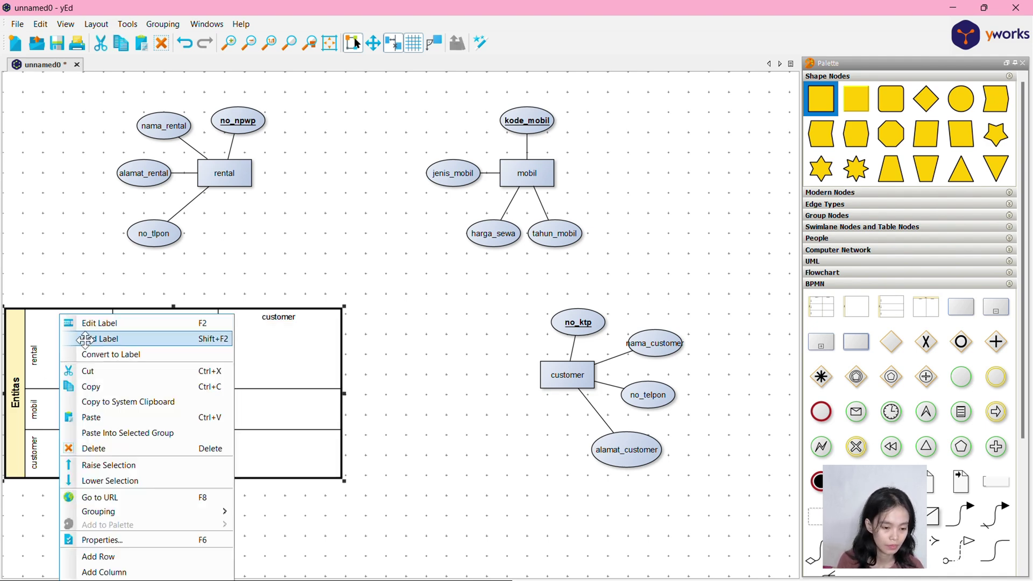
left_click(94, 337)
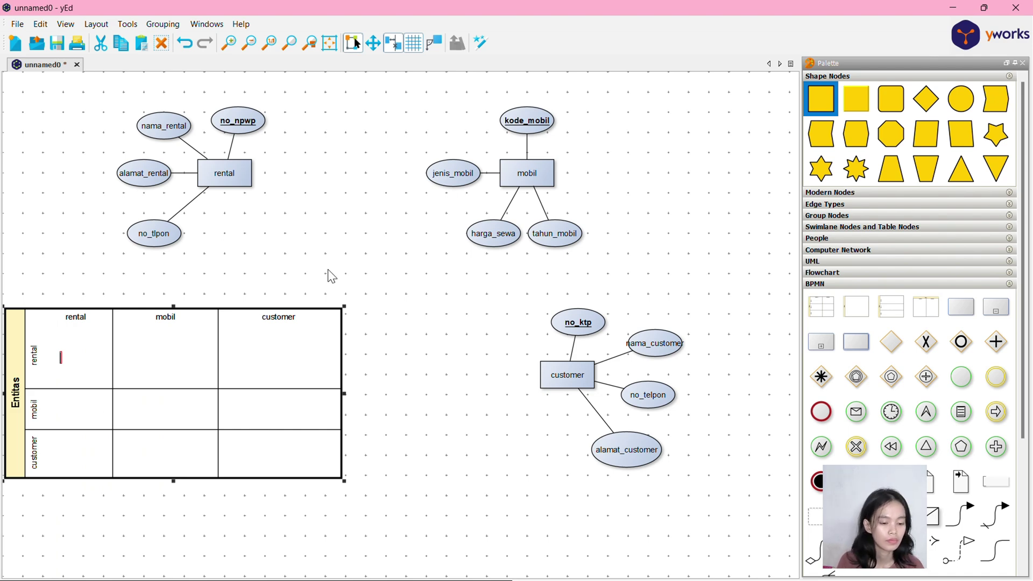
right_click(143, 348)
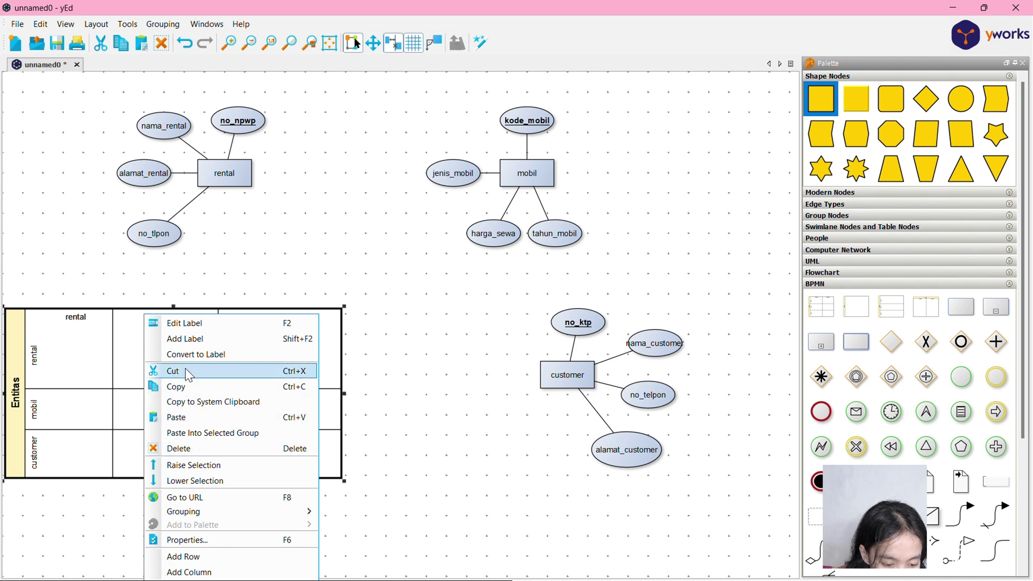
left_click(198, 338)
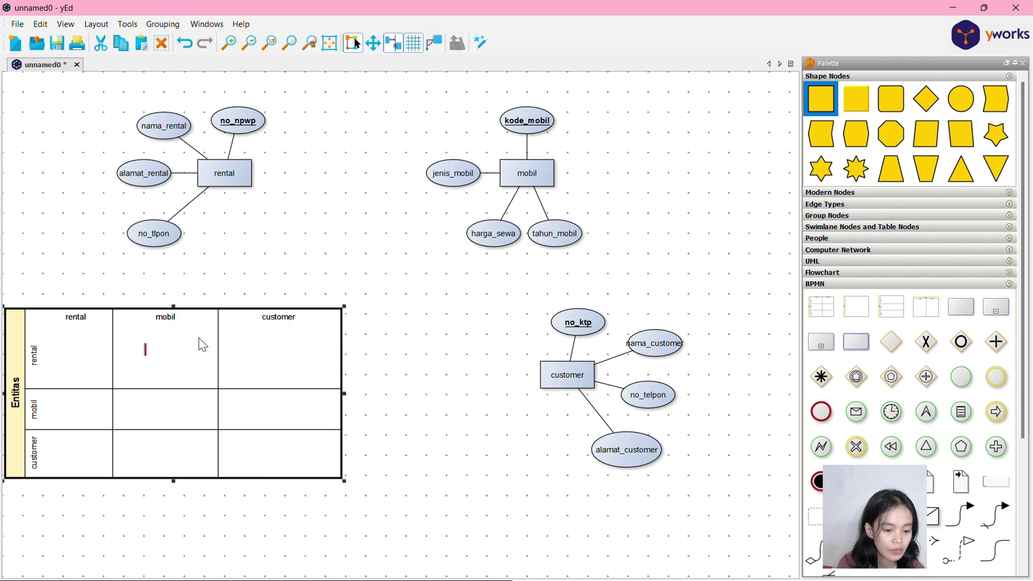
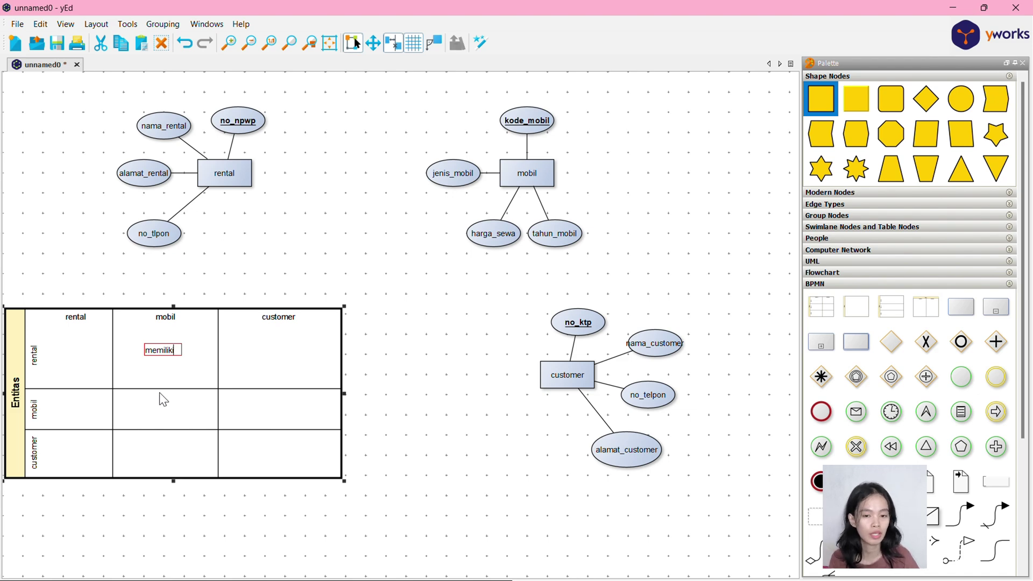
left_click(281, 355)
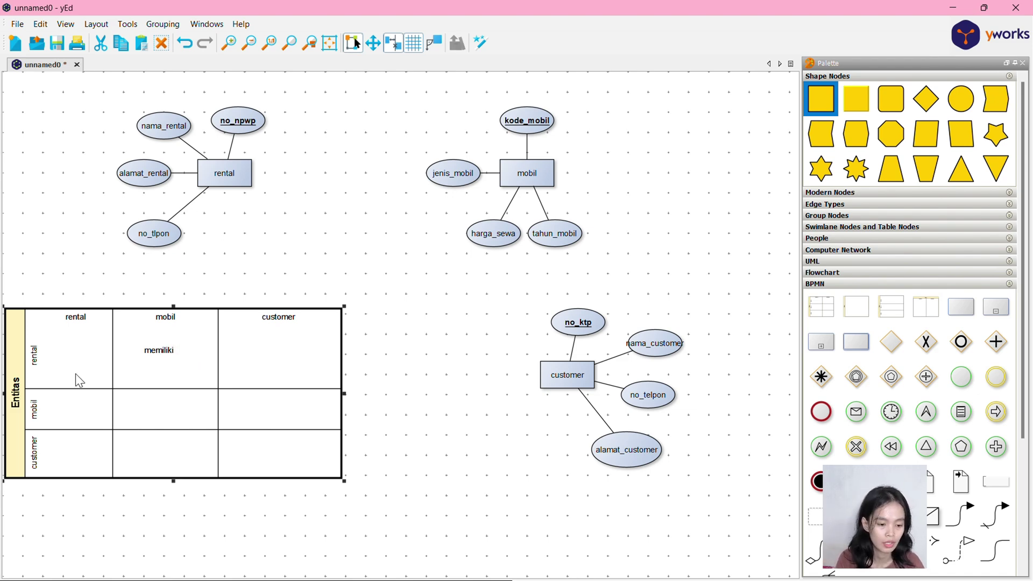
Add a menyewakan label to the cell where the rental row meets the customer column.
right_click(268, 363)
left_click(362, 337)
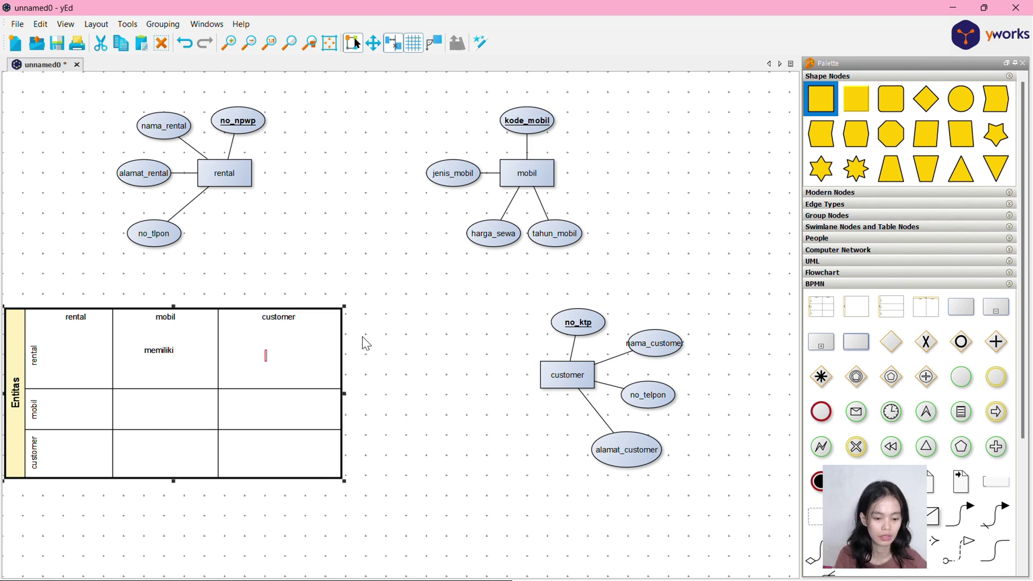
type("menyewakan")
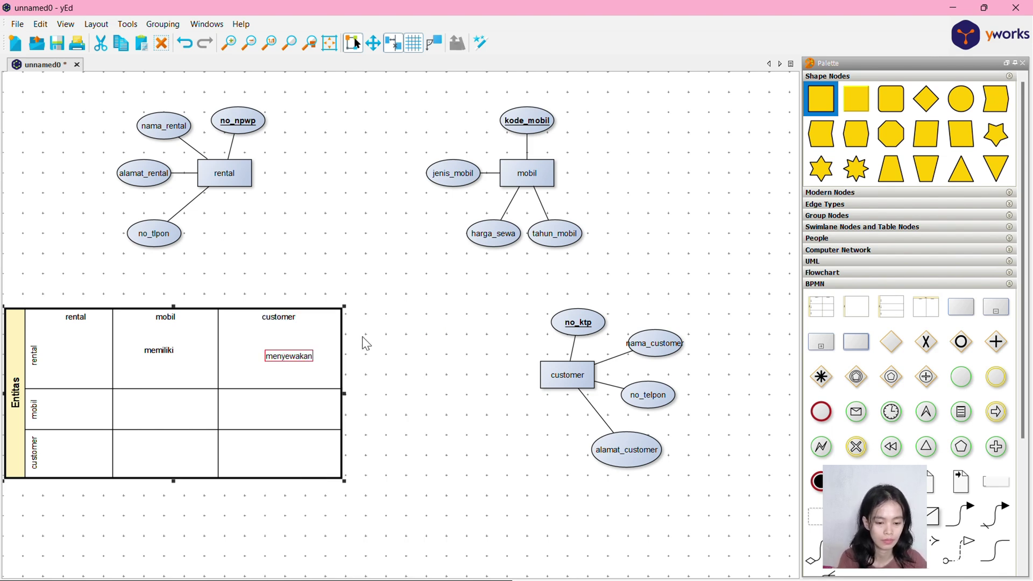
left_click(69, 413)
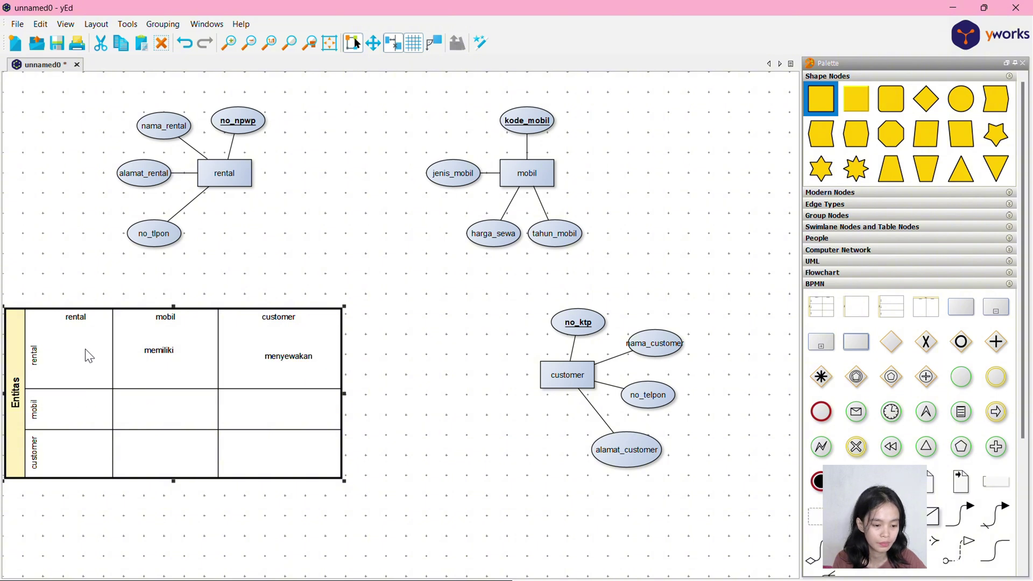
right_click(64, 409)
left_click(47, 403)
right_click(47, 403)
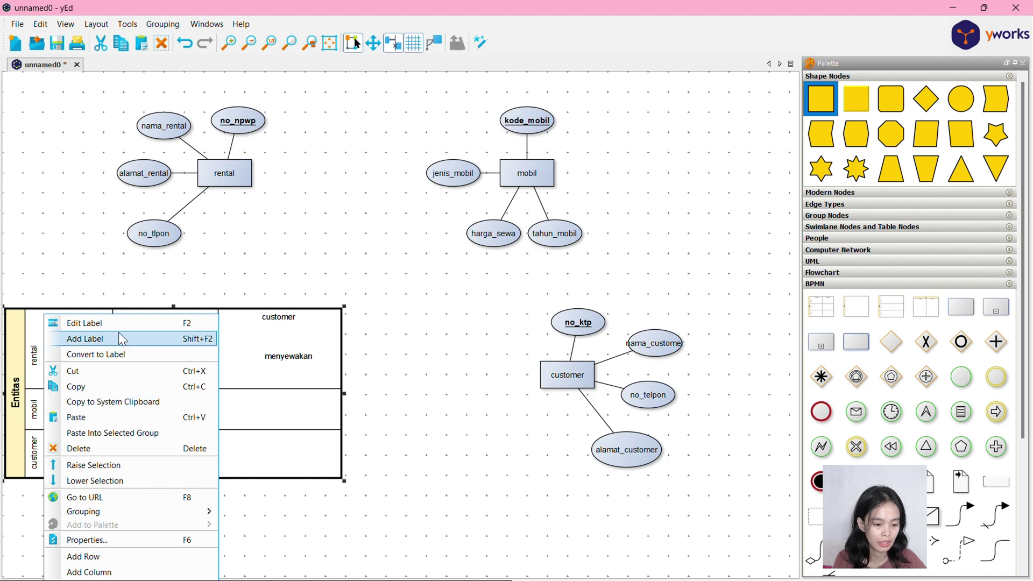
left_click(130, 322)
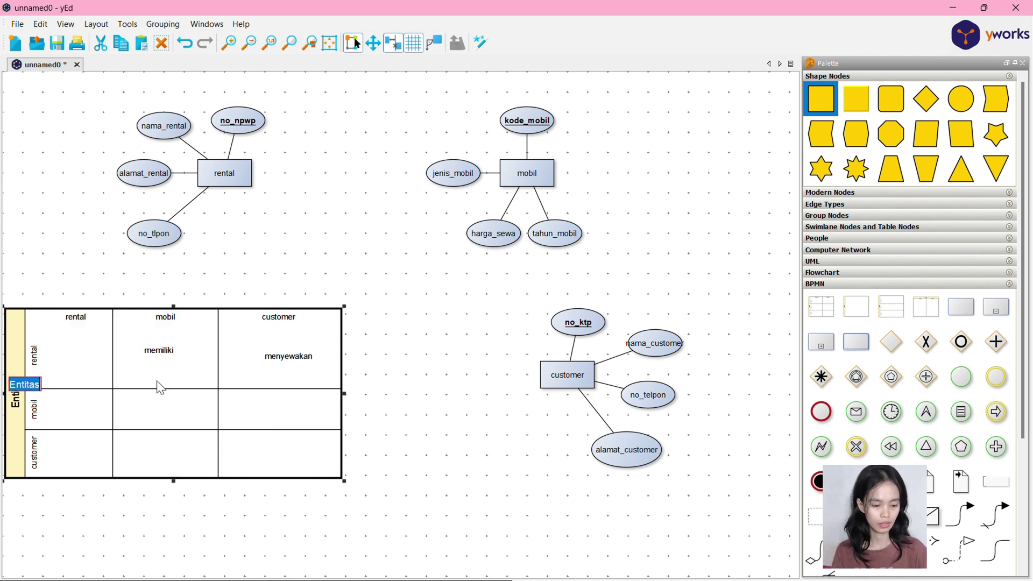
left_click(76, 410)
right_click(72, 411)
left_click(54, 412)
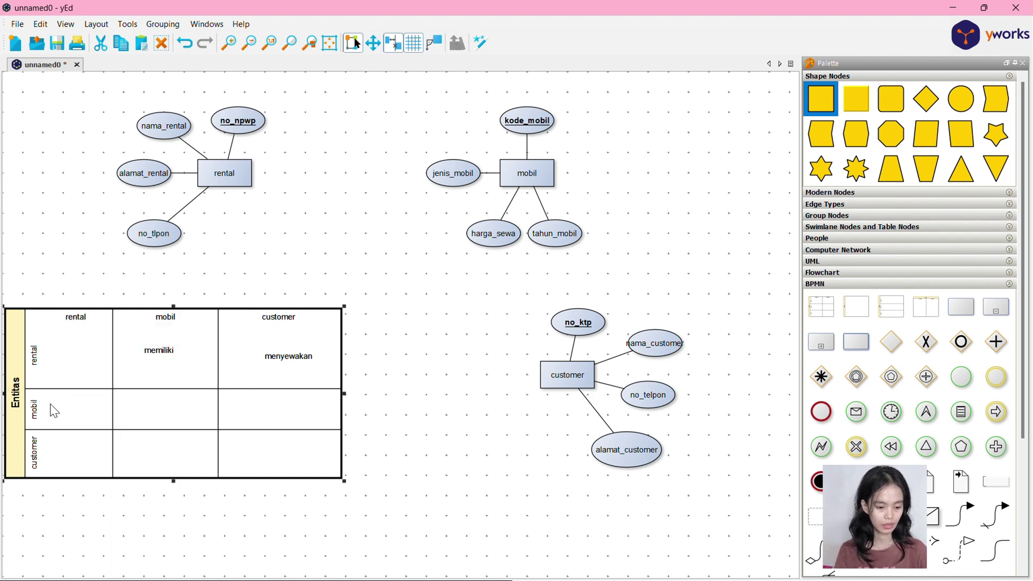
Add a dimiliki label where the mobil row meets the rental column, and make the pool and its mobil row taller.
right_click(51, 404)
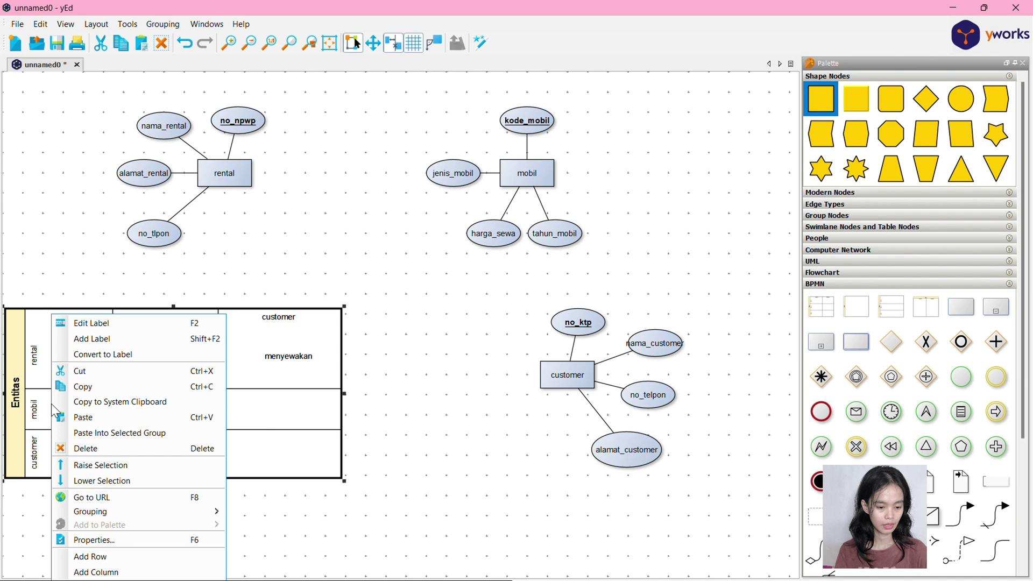
left_click(121, 336)
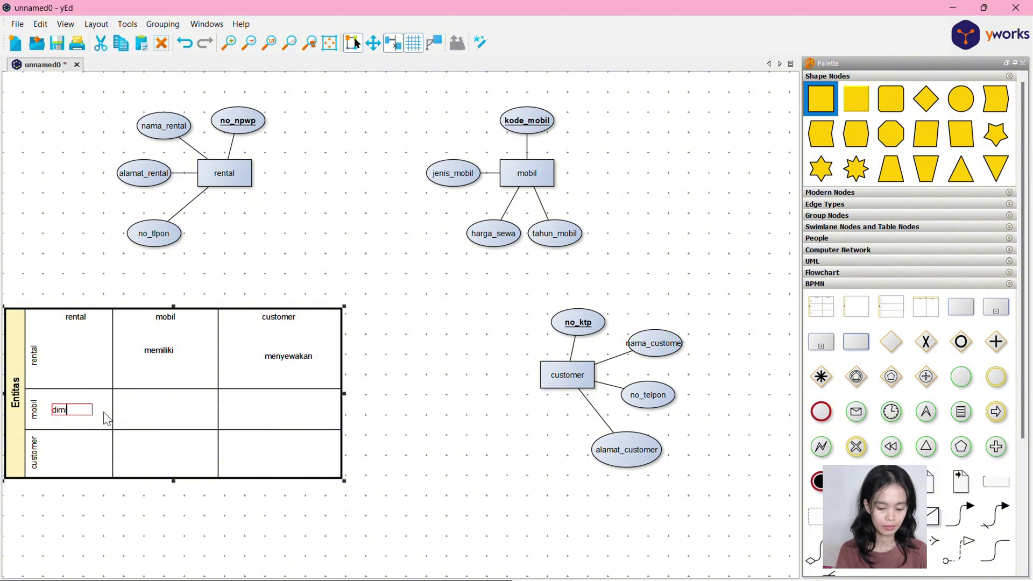
key("Return")
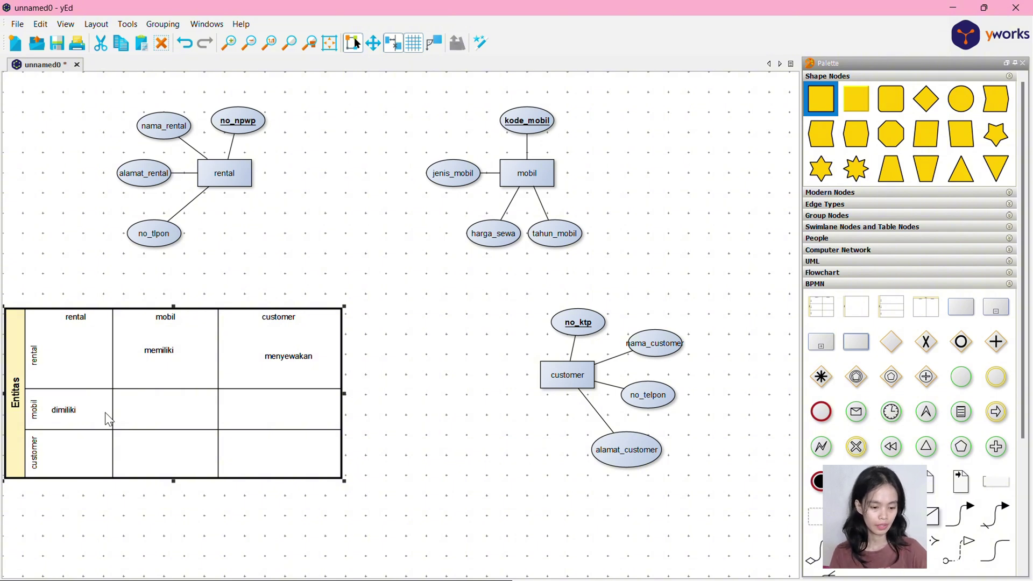
left_click_drag(214, 478, 215, 509)
left_click_drag(196, 430, 186, 458)
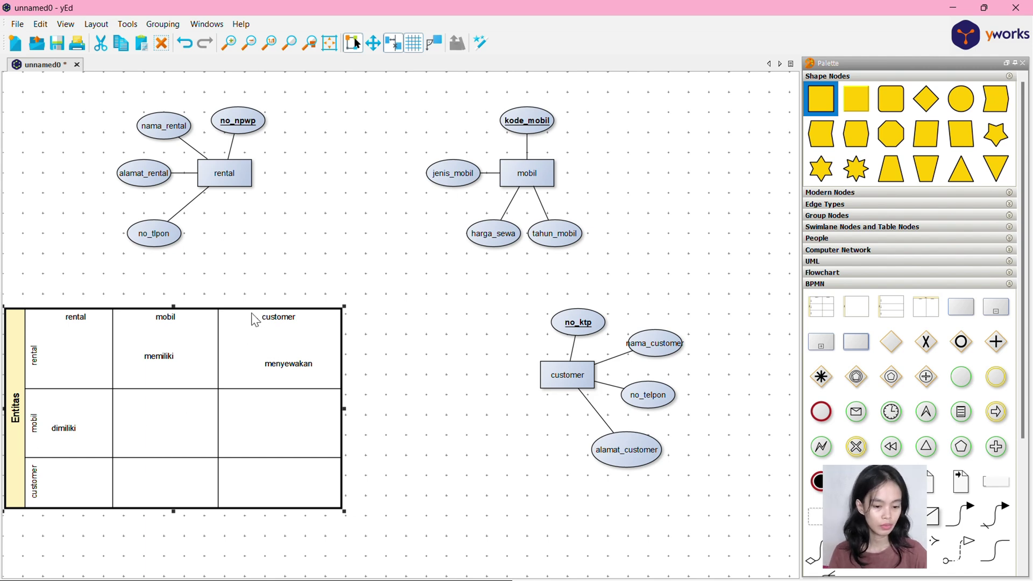
Add a disewakan label to the cell where the mobil row meets the customer column.
right_click(237, 415)
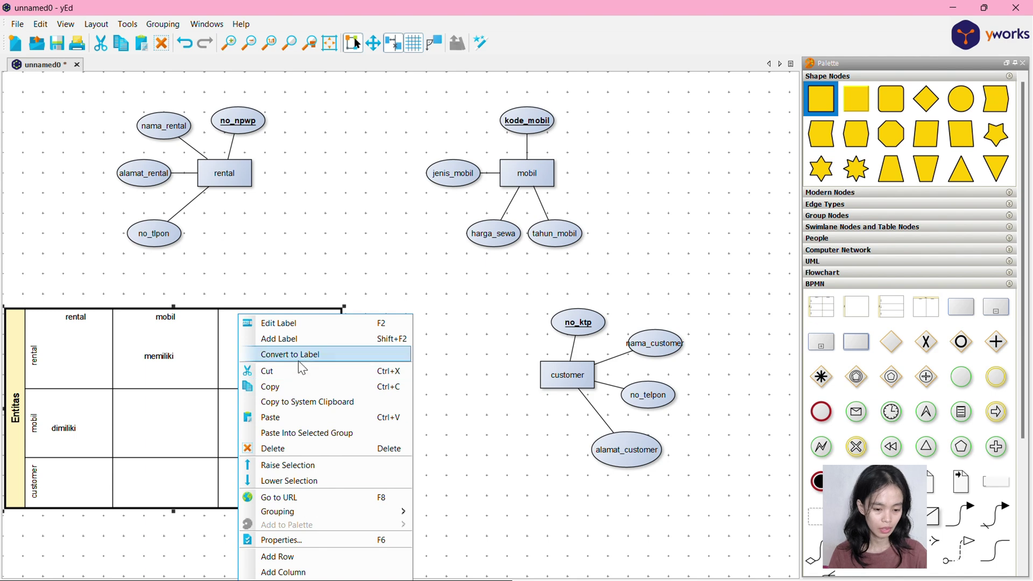
left_click(313, 339)
type("disew")
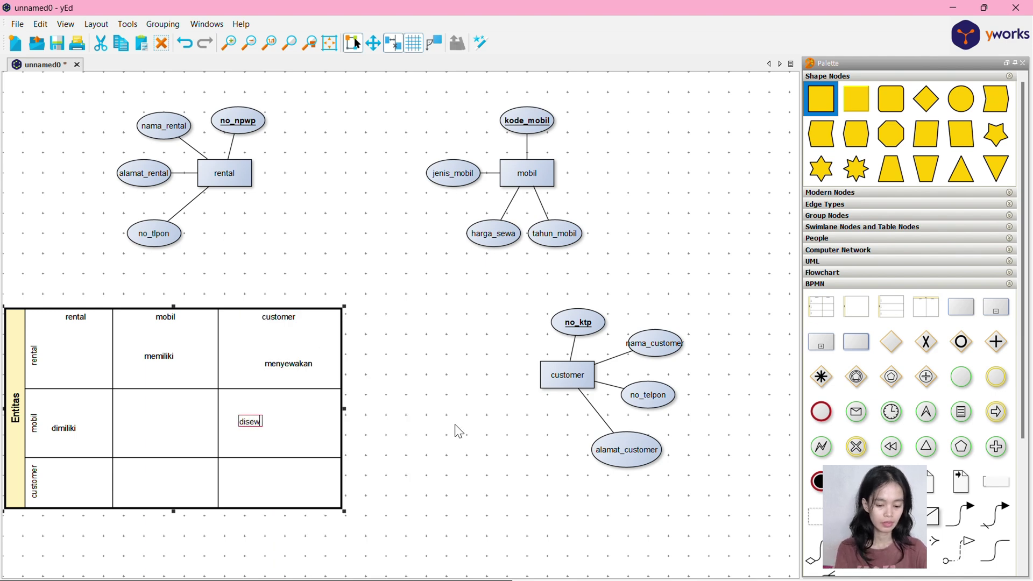
type("akan")
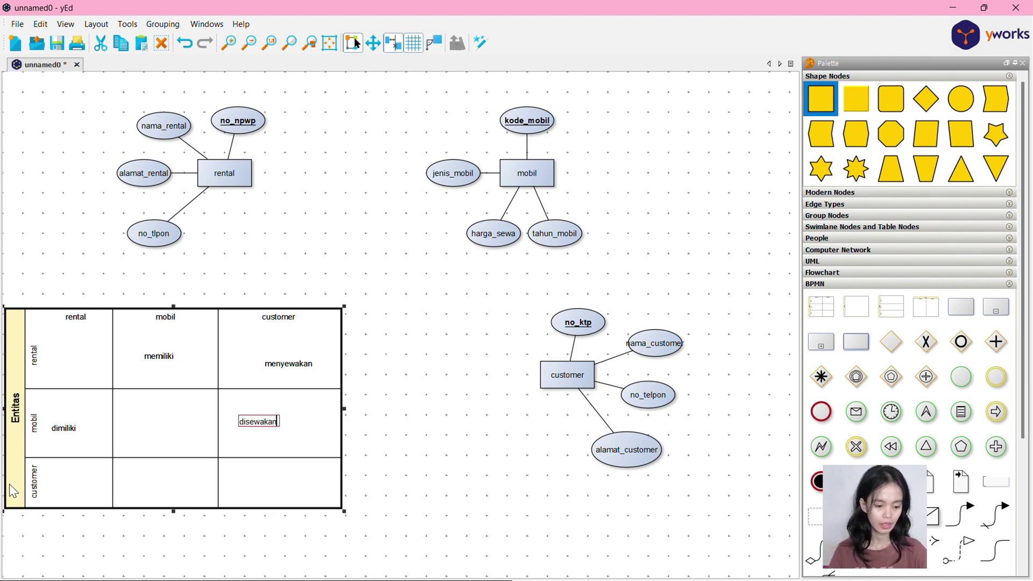
key("Return")
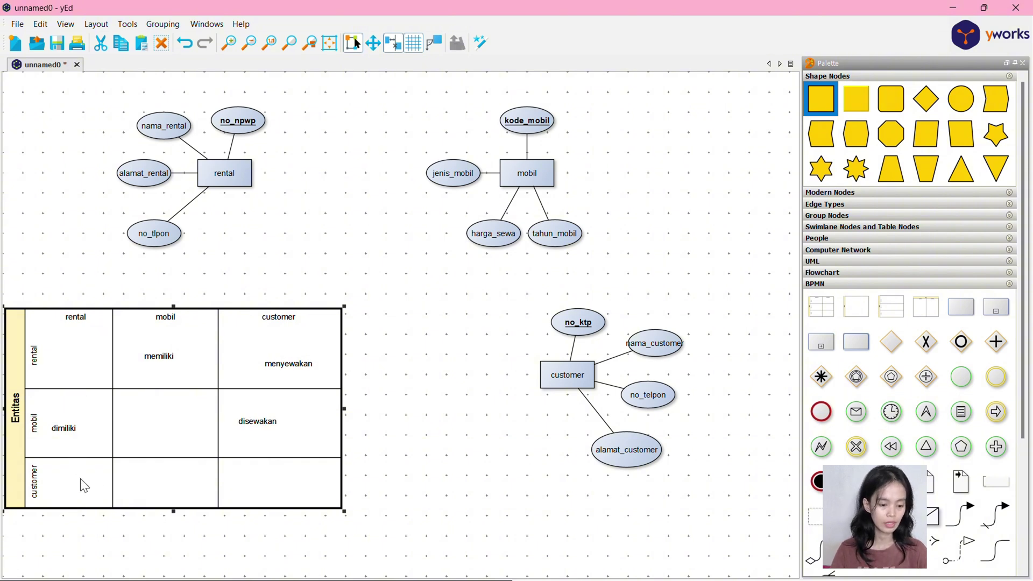
Add a label where the customer row meets the rental column and set its text to mendaftar.
right_click(54, 477)
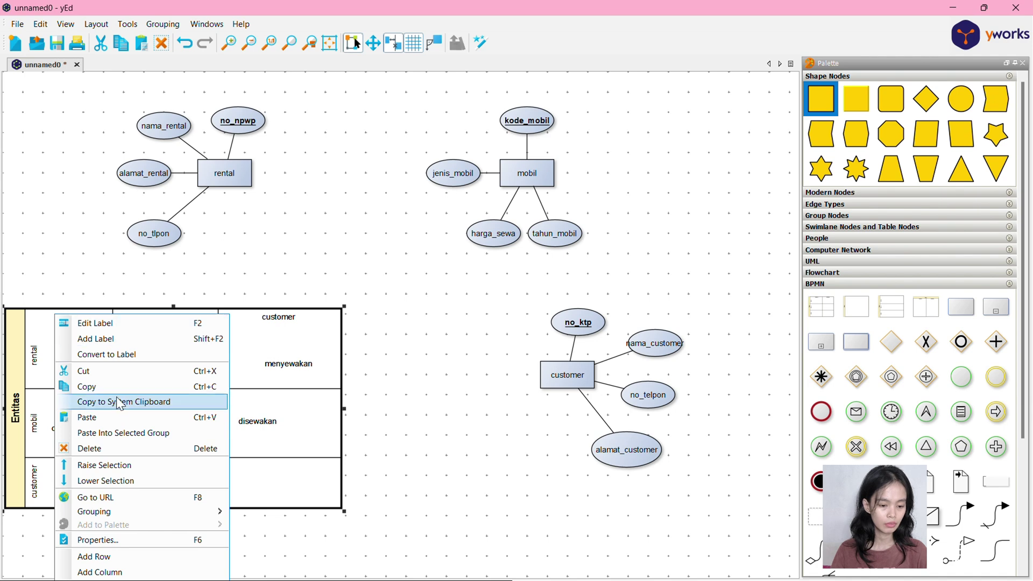
left_click(131, 341)
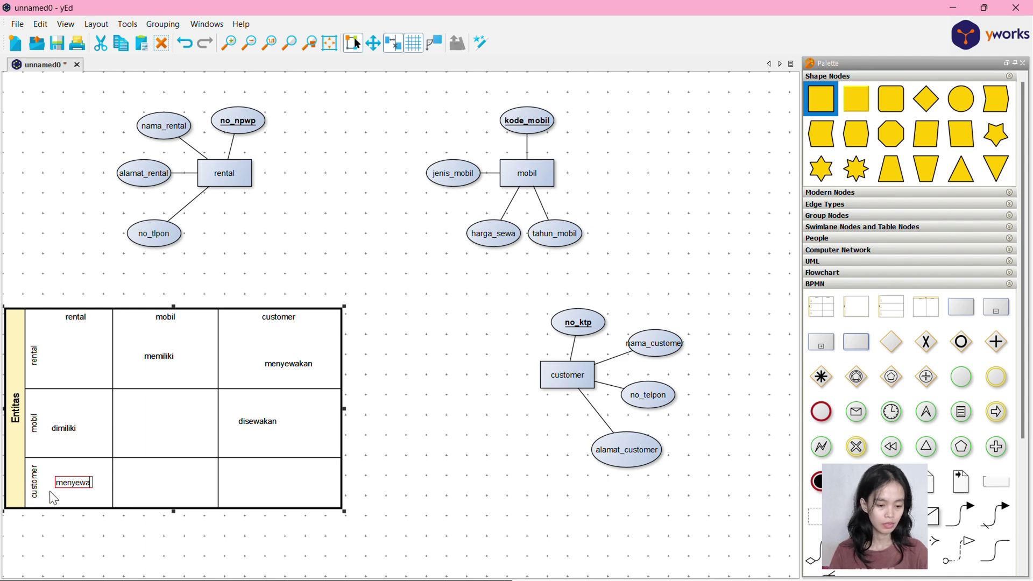
left_click(136, 492)
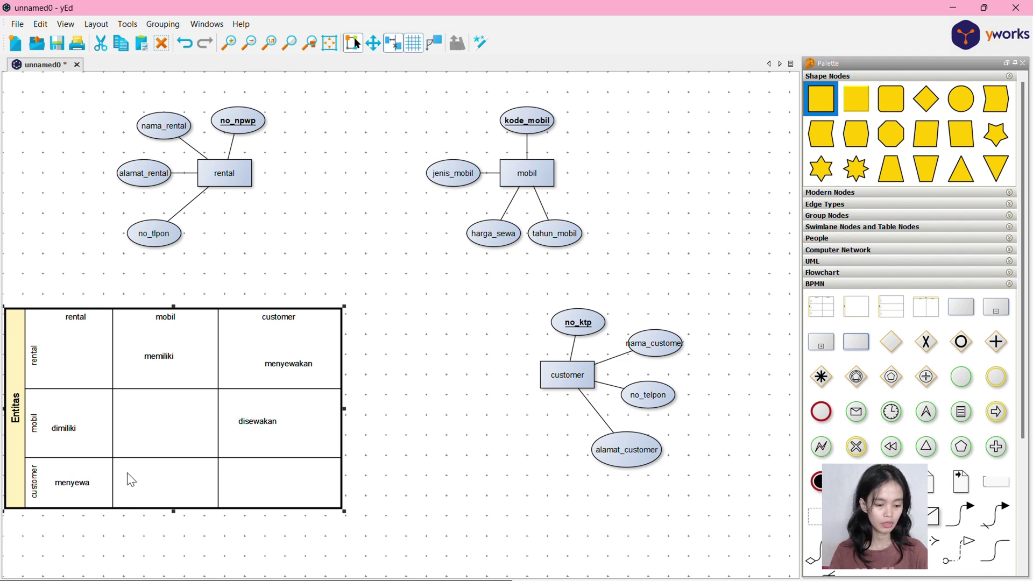
right_click(130, 479)
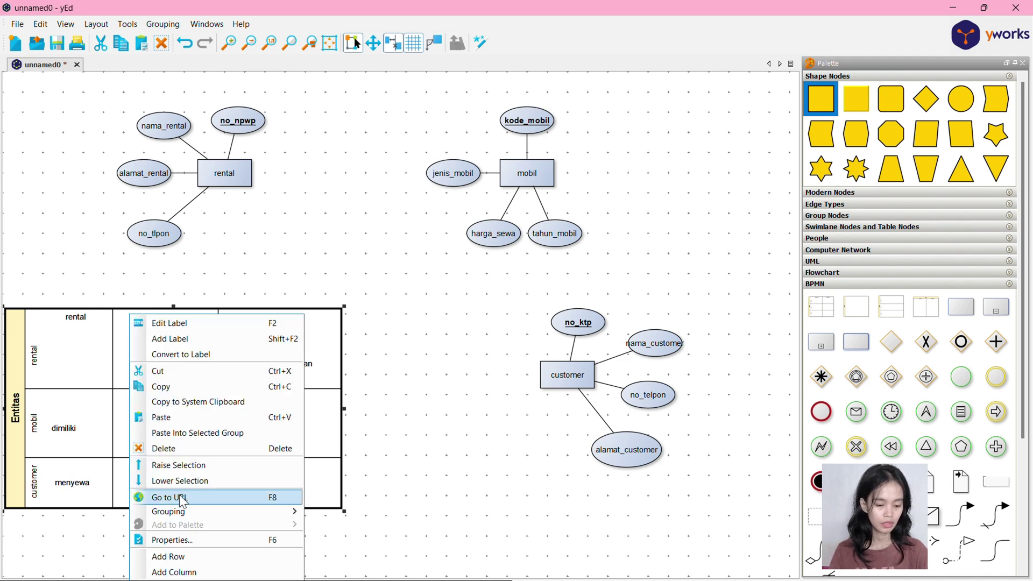
left_click(188, 339)
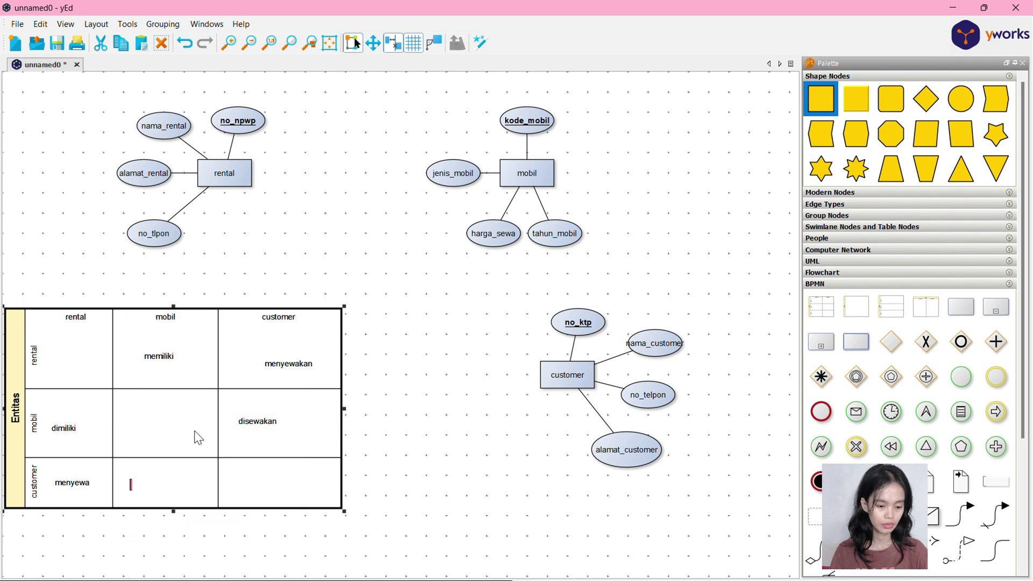
double_click(72, 484)
type("mendaf")
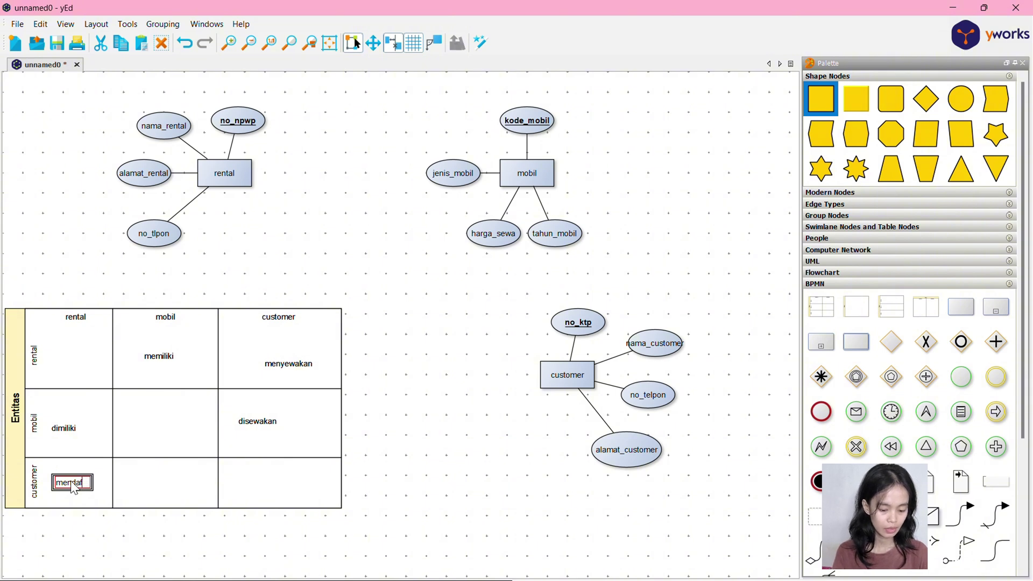
type("tar")
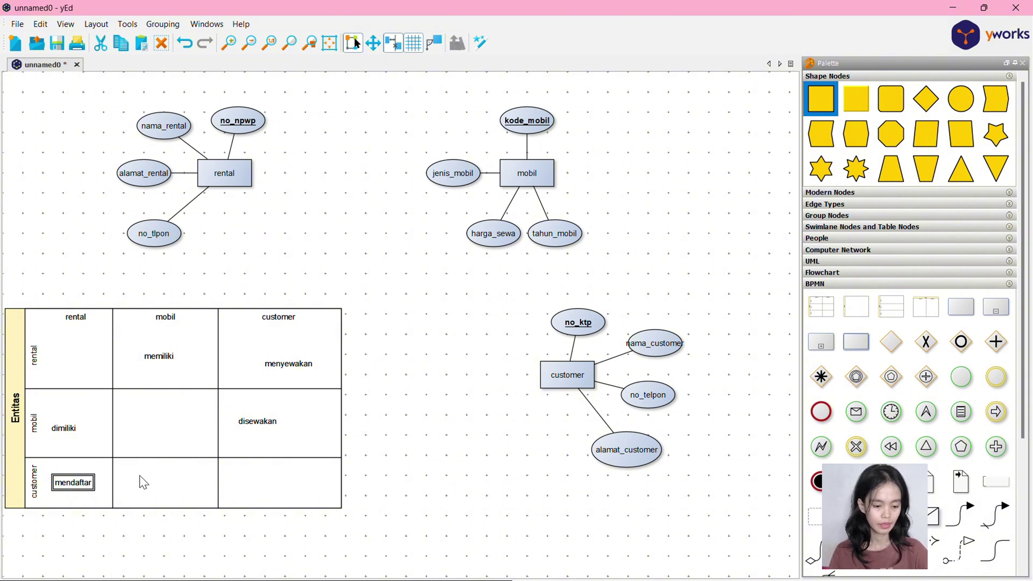
Add a menyewa label to the cell where the customer row meets the mobil column.
right_click(141, 480)
left_click(247, 349)
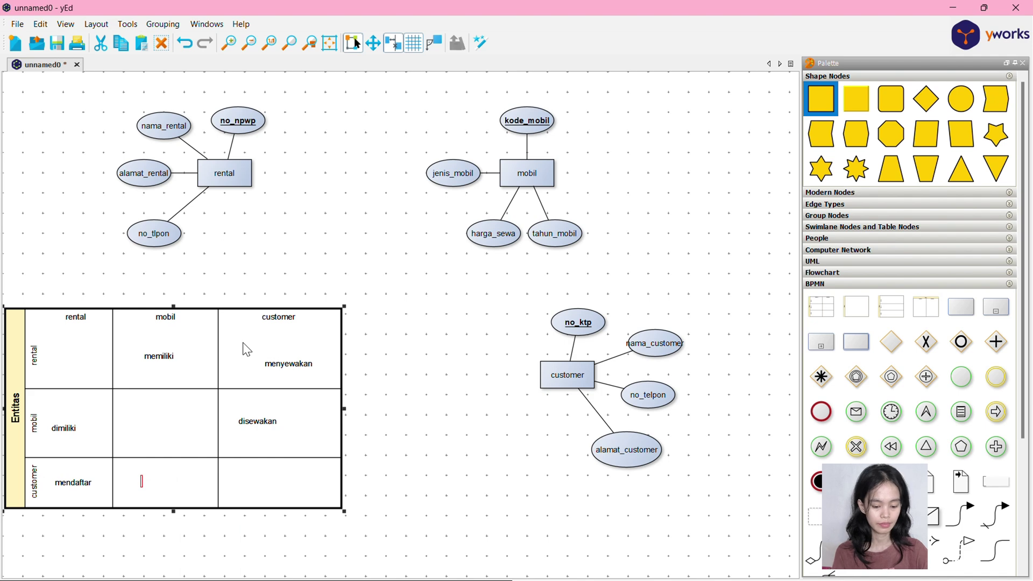
type("menyewa")
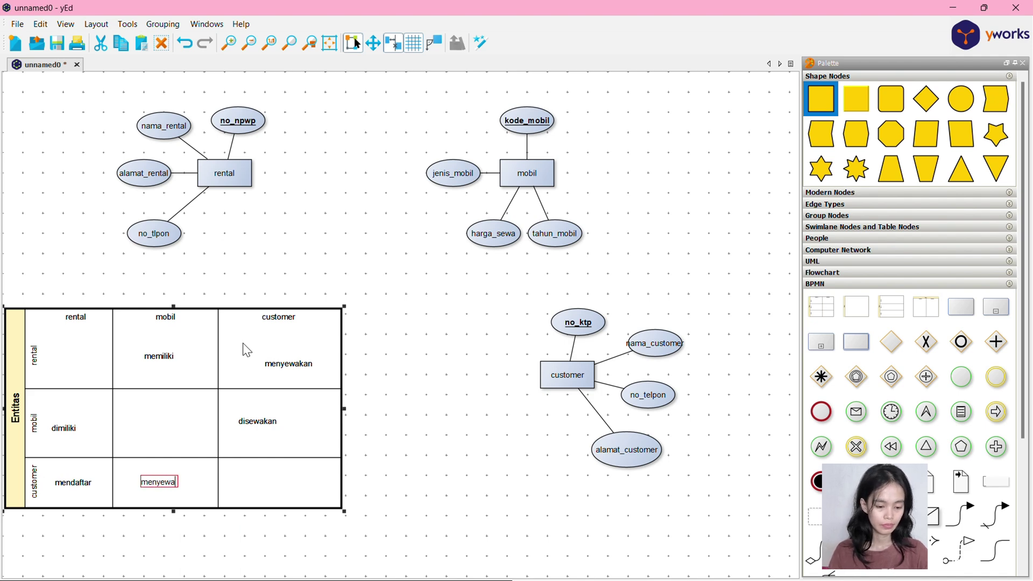
left_click(268, 494)
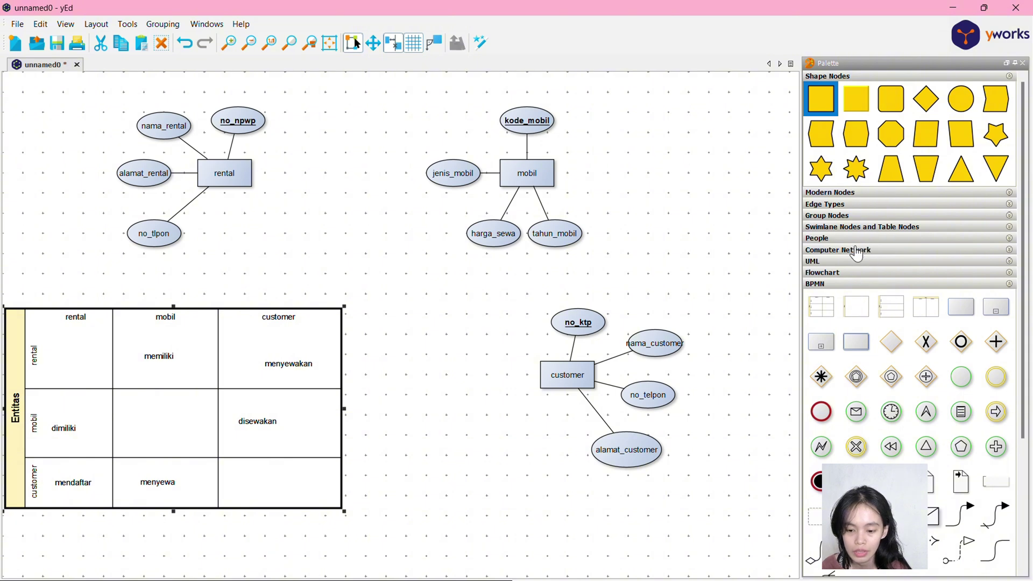
Place an entity-relationship Relationship diamond between the rental entity and the mobil group, level with both entities.
scroll(854, 249, "down", 3)
scroll(842, 455, "down", 2)
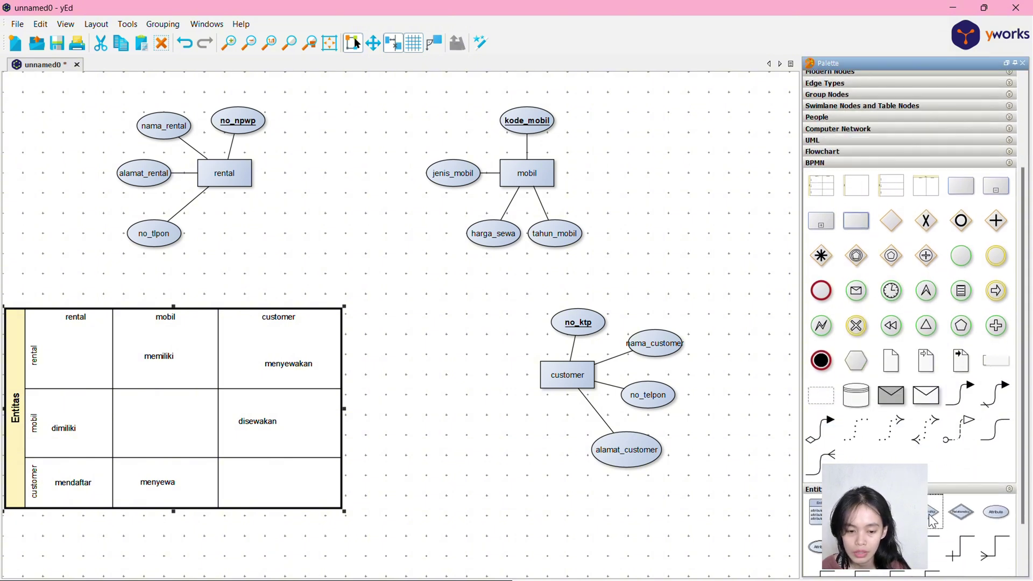
left_click_drag(961, 512, 335, 173)
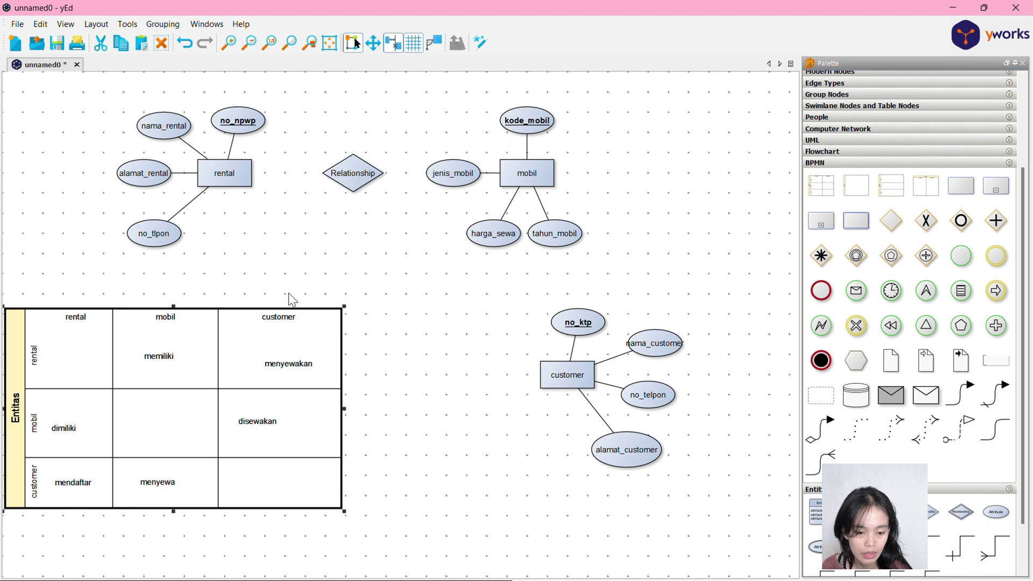
left_click(253, 310)
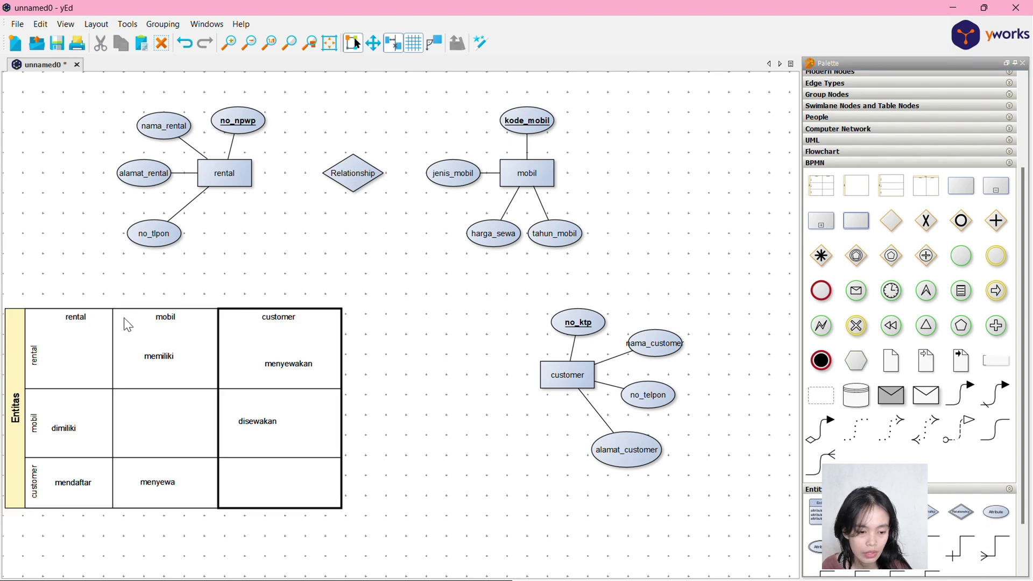
left_click(9, 326)
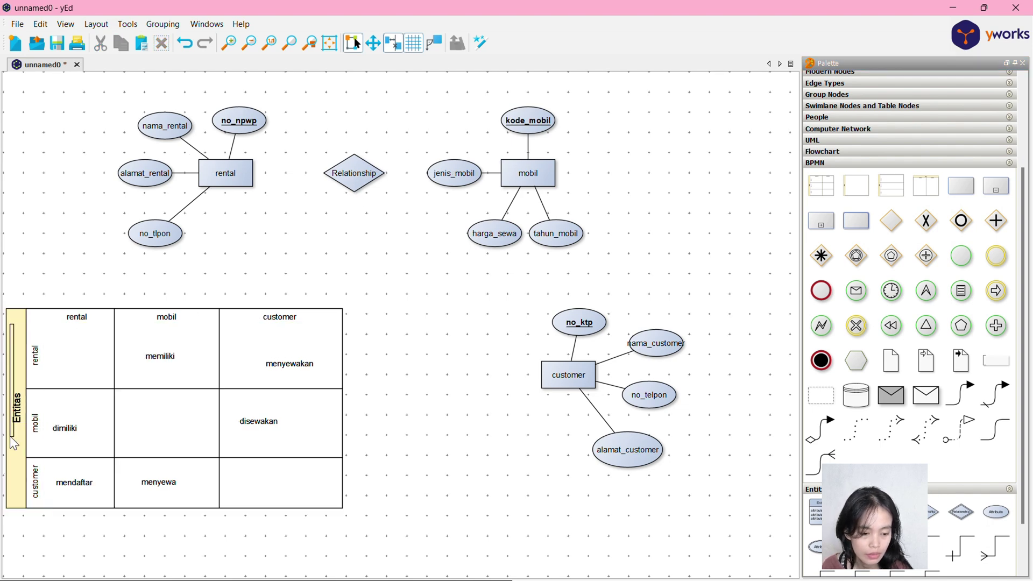
Move the Entitas matrix down below the entities and reposition the jenis_mobil attribute to the upper right of mobil.
left_click_drag(17, 312, 18, 472)
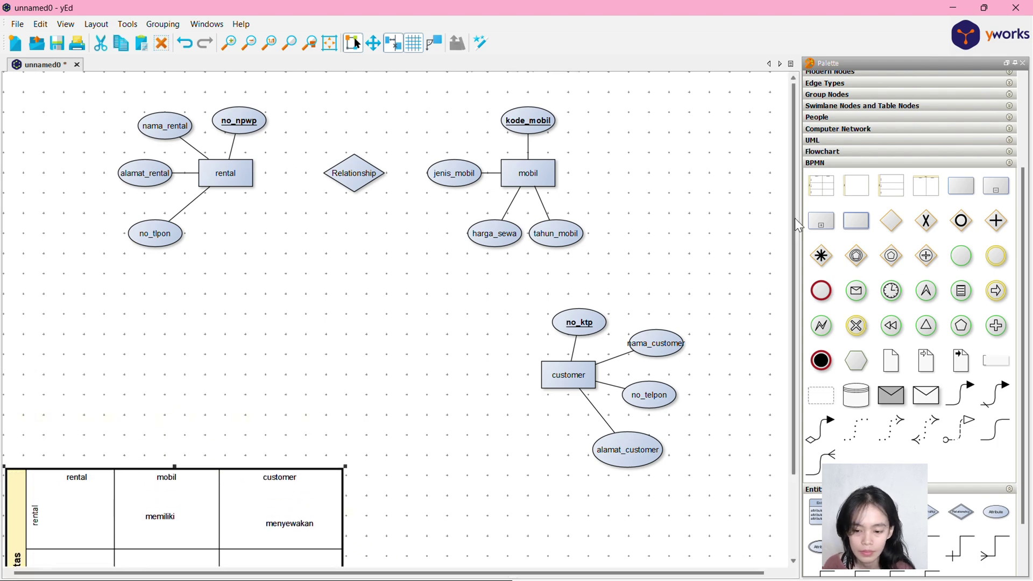
left_click(932, 163)
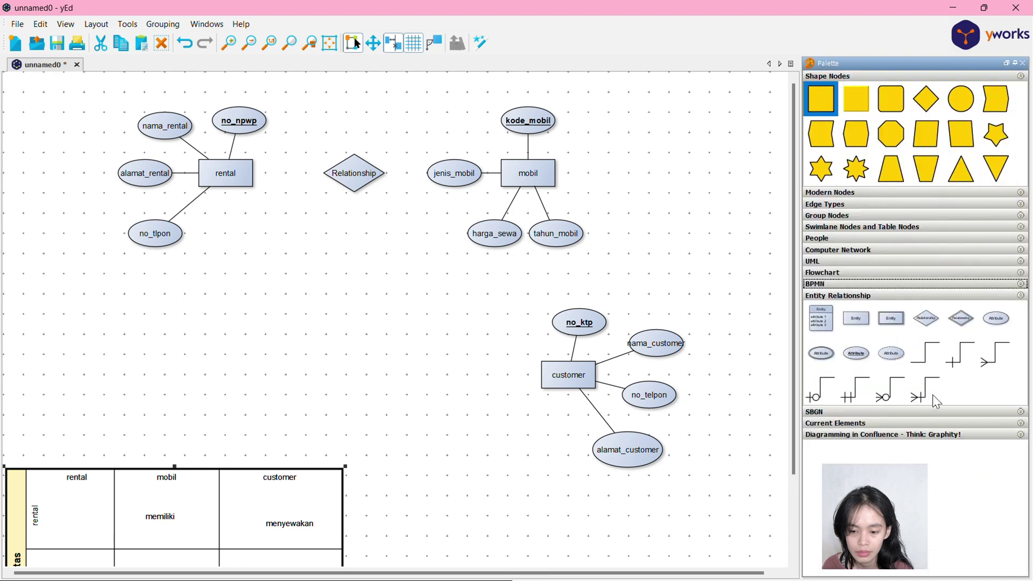
left_click(940, 360)
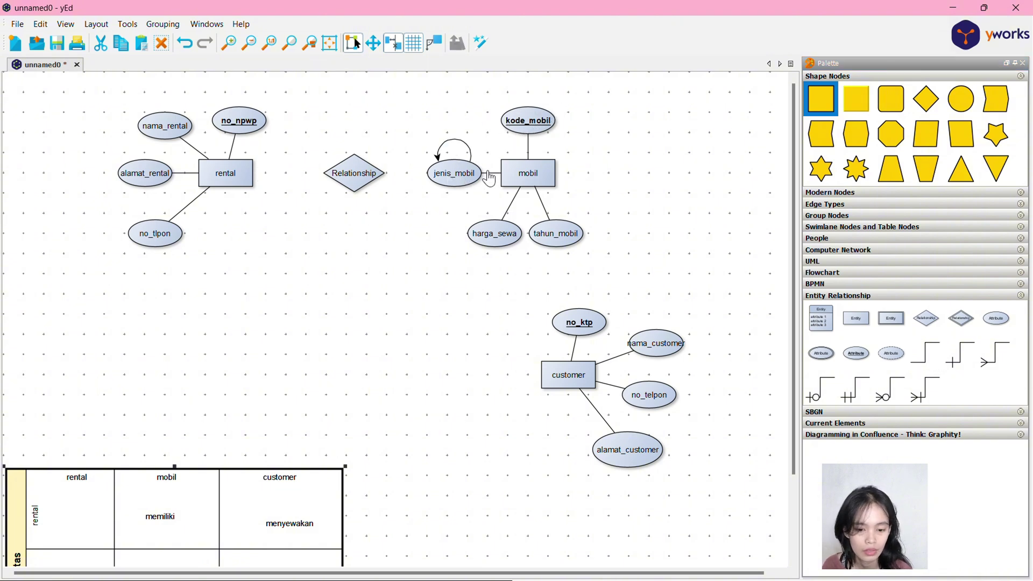
key("ctrl+z")
left_click(447, 176)
left_click_drag(448, 177, 610, 148)
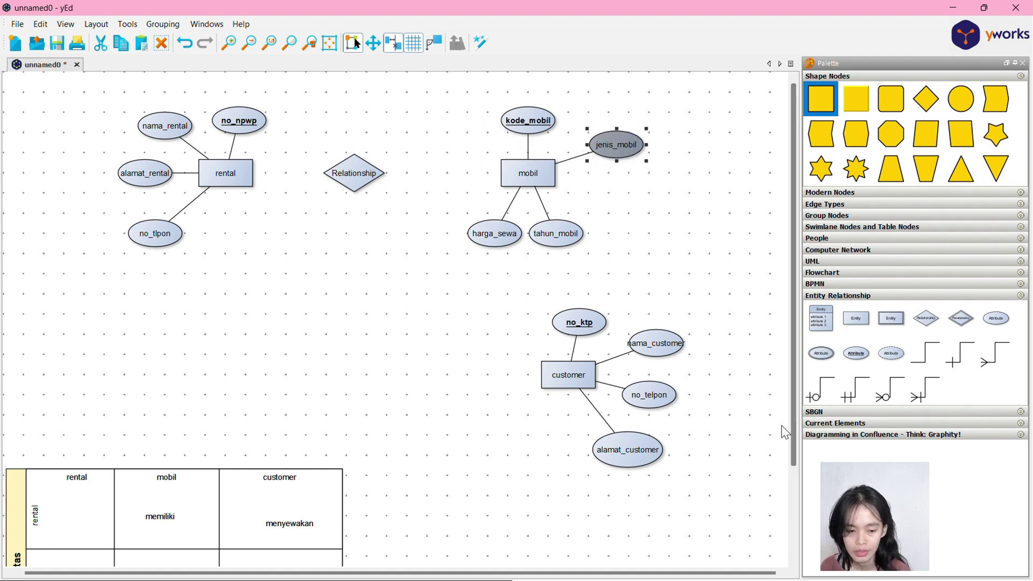
left_click(855, 389)
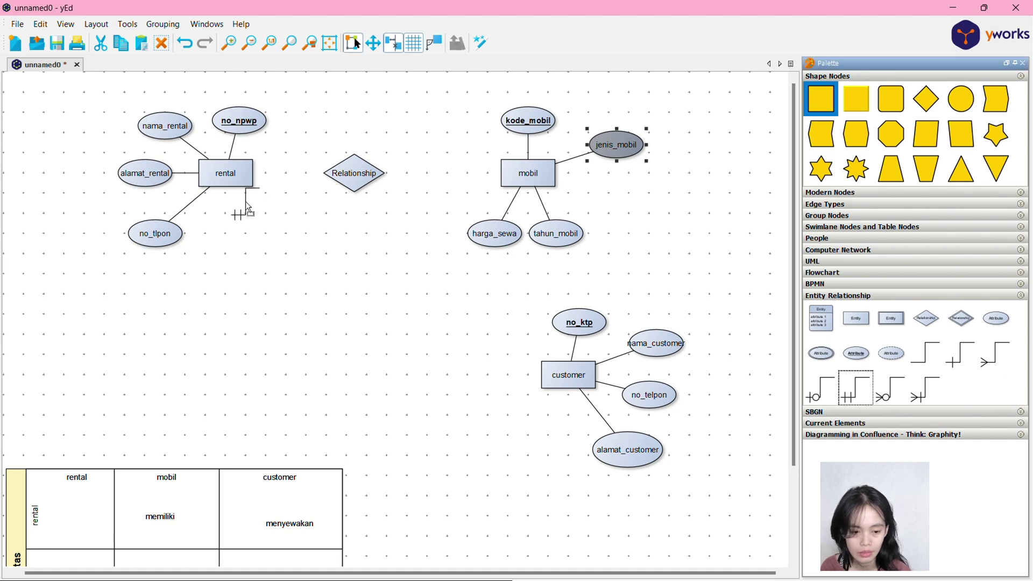
mouse_move(240, 176)
left_mouse_down()
mouse_move(355, 194)
mouse_move(356, 183)
left_mouse_up()
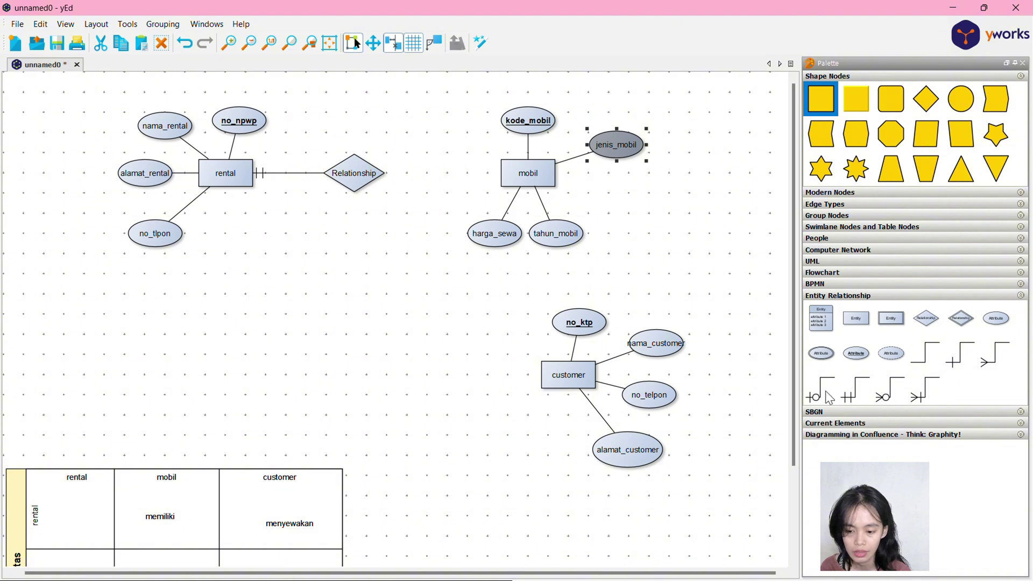
left_click(986, 364)
left_click_drag(379, 173, 511, 180)
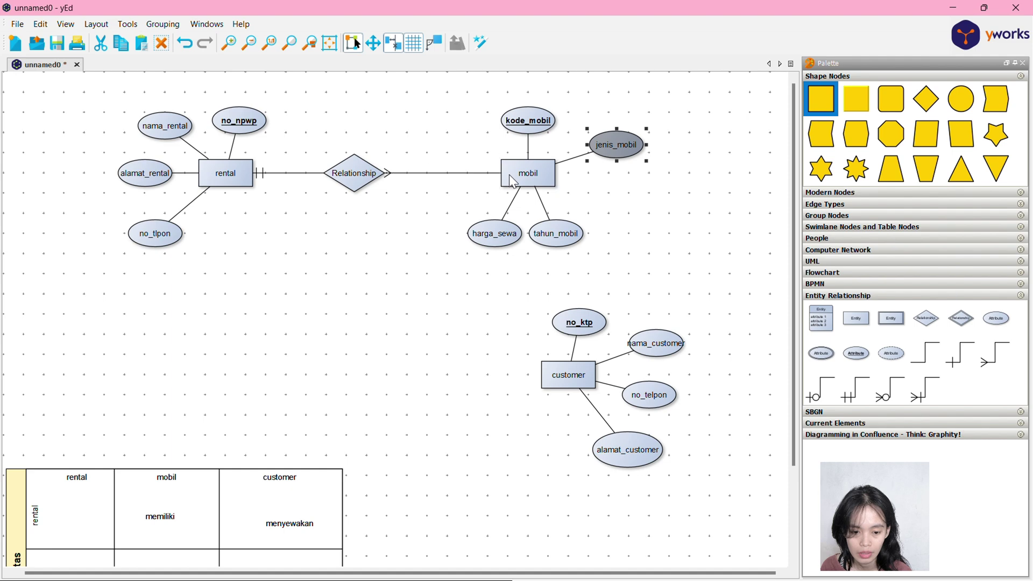
key("ctrl+z")
key("ctrl+z")
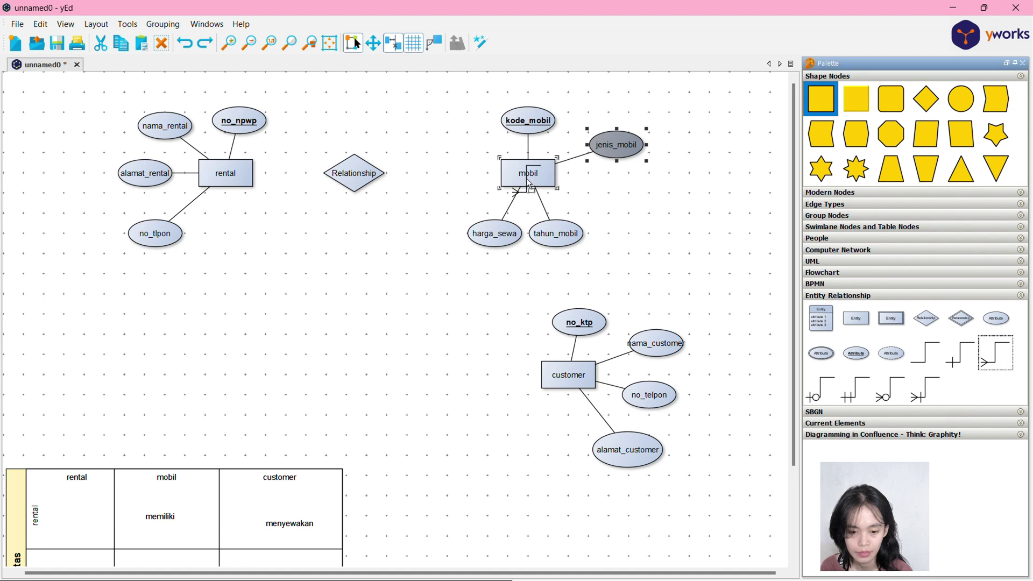
Connect mobil to the Relationship diamond with a crow's-foot end at mobil, and rental to the diamond with a double-bar end at rental.
left_click_drag(520, 175, 383, 174)
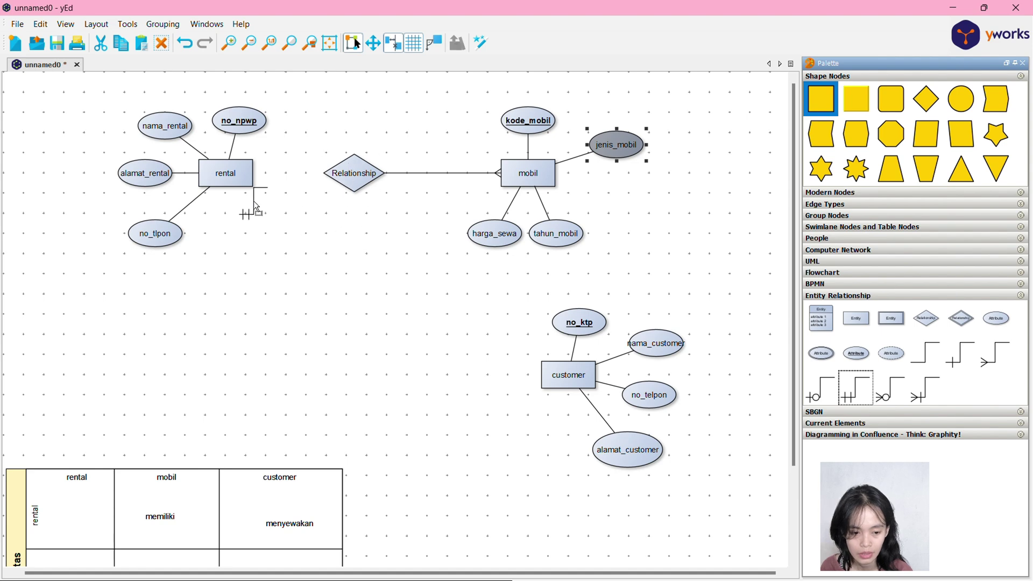
left_click_drag(218, 164, 347, 173)
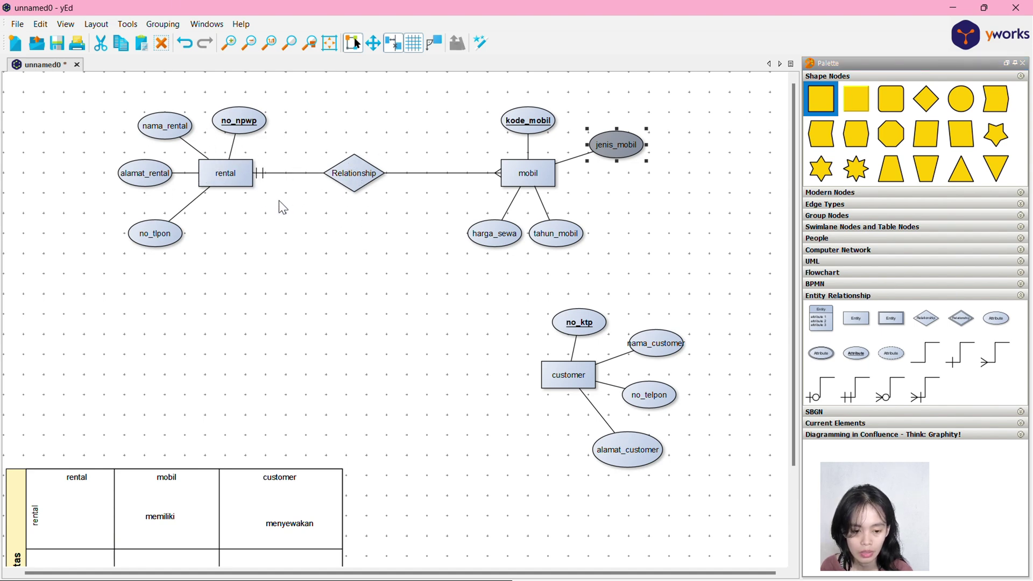
Label the relationship diamond between rental and mobil as menyewakan.
left_click(352, 171)
right_click(355, 169)
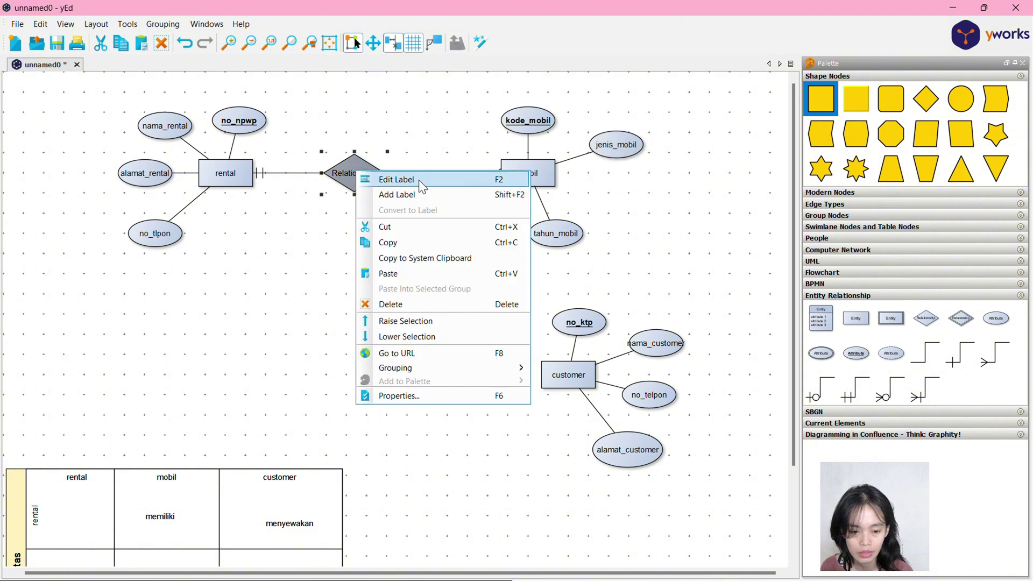
left_click(419, 180)
type("meny")
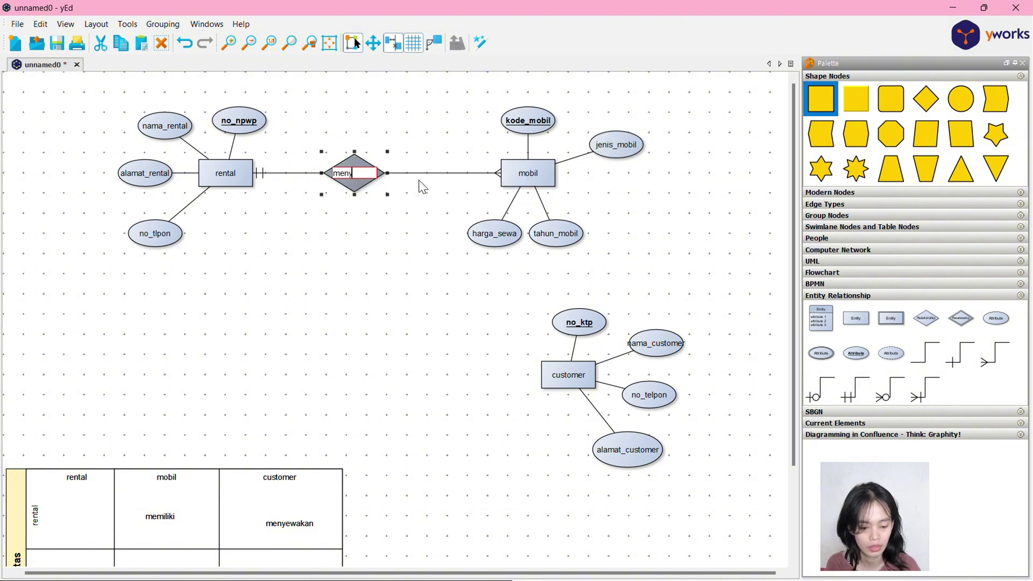
type("ewakan")
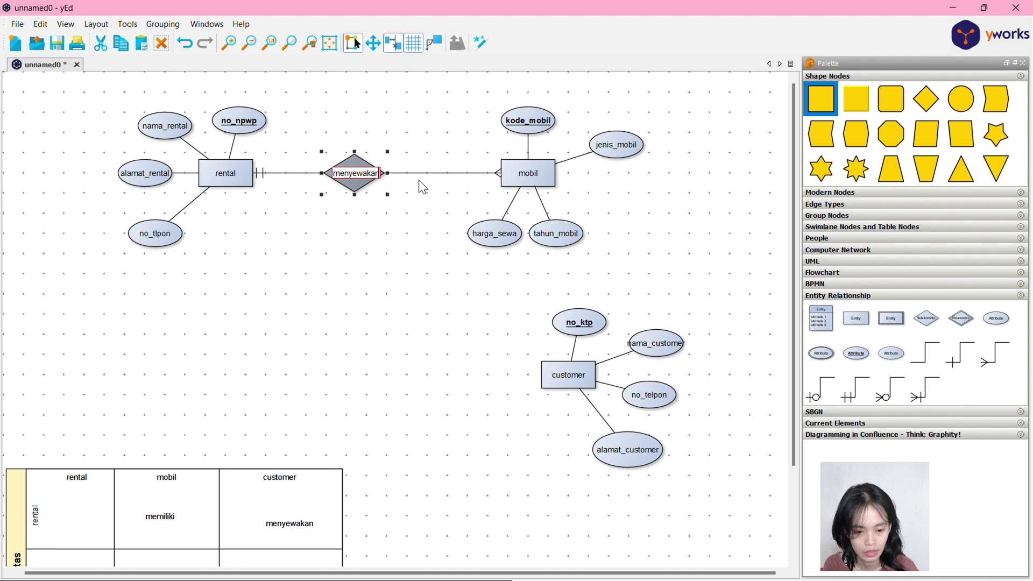
key("Return")
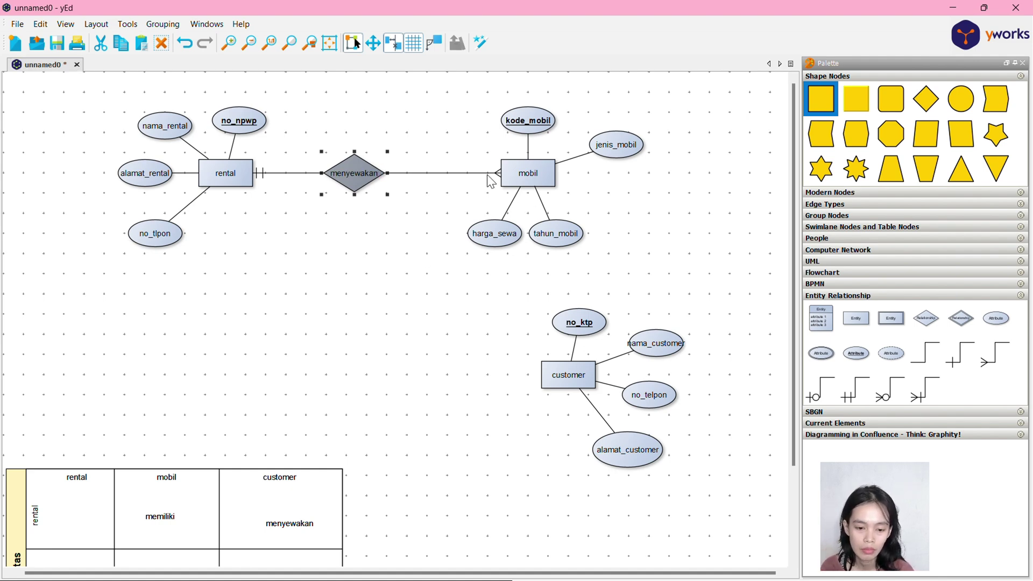
Change the label of the diamond between rental and mobil to sewa.
right_click(358, 170)
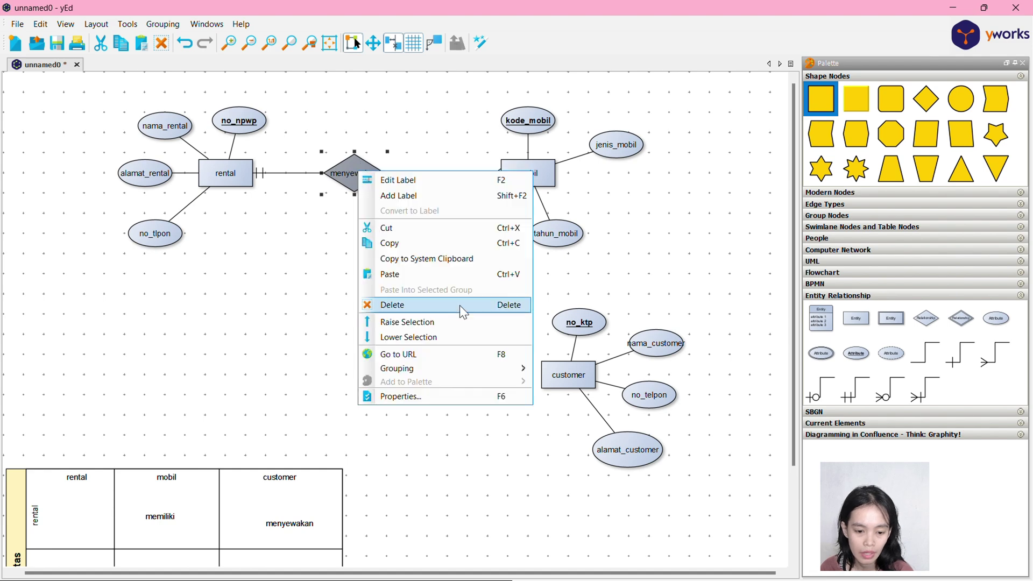
left_click(450, 178)
type("sew")
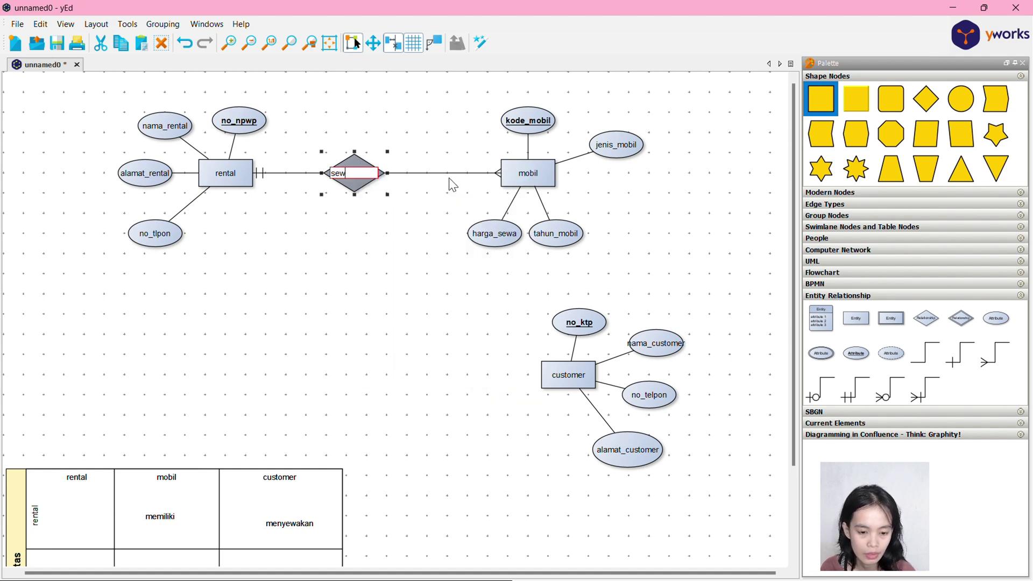
type("a")
key("Return")
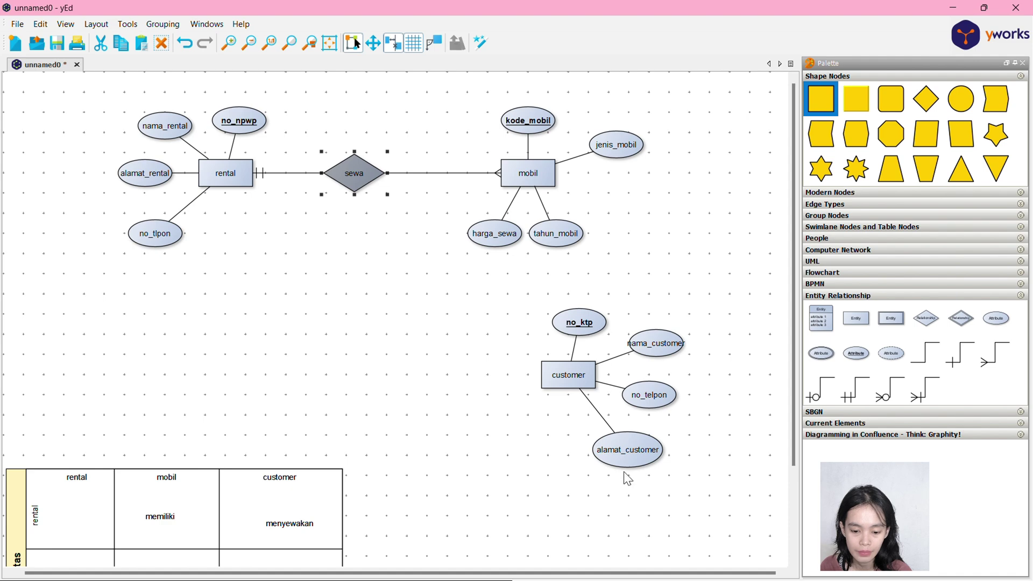
Rearrange the alamat_customer, no_telpon and nama_customer attributes in an arc below the customer entity.
left_click(637, 450)
left_click_drag(637, 450, 528, 469)
left_click_drag(650, 405, 650, 447)
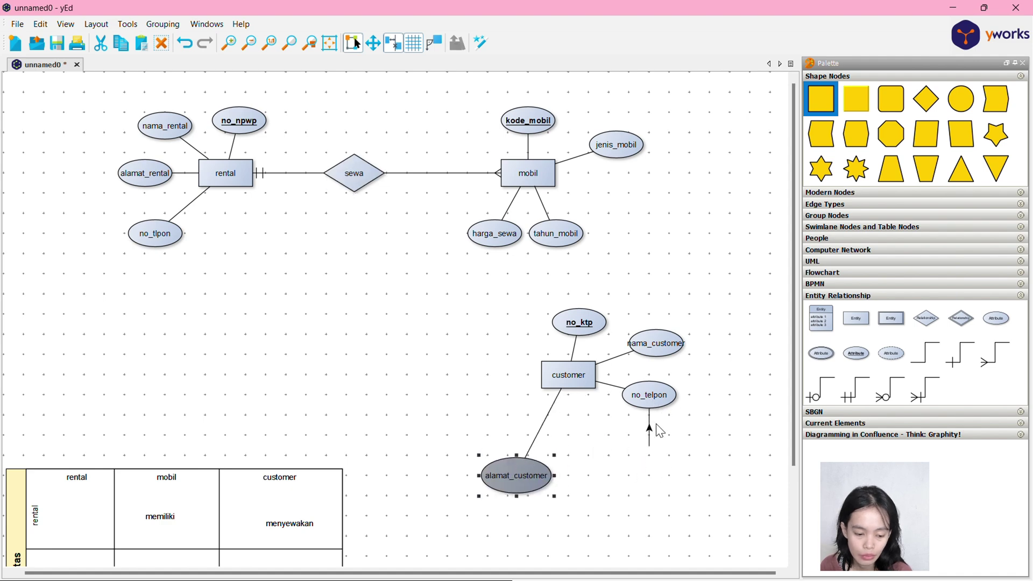
left_click(648, 402)
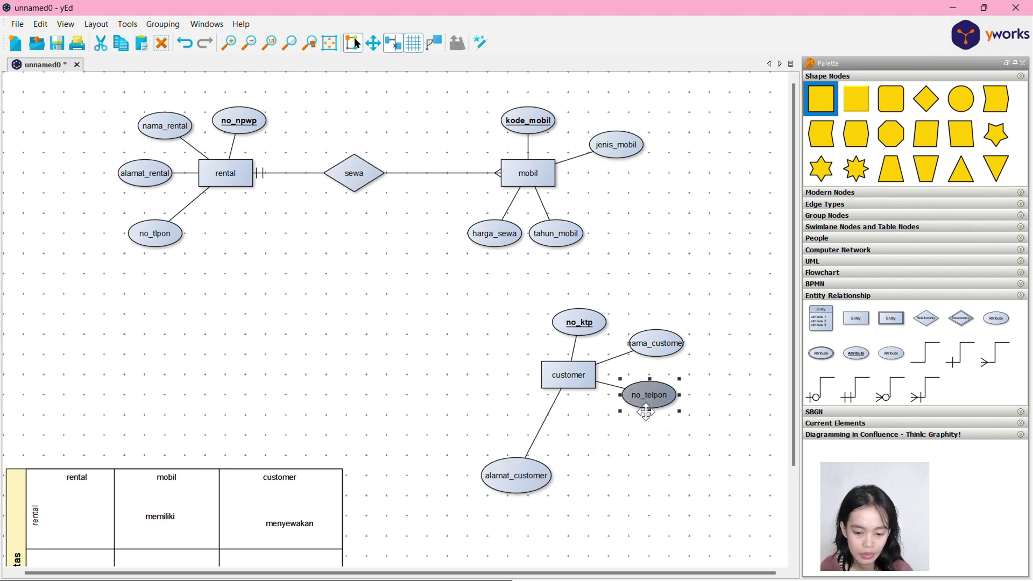
left_click_drag(649, 403, 609, 484)
left_click_drag(653, 351, 658, 429)
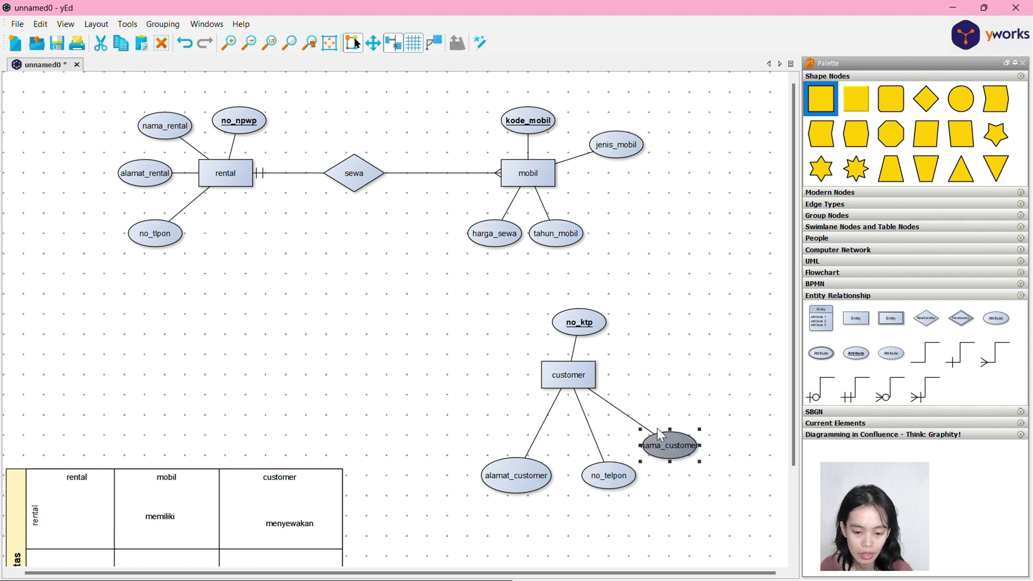
Lower the customer entity toward its attributes and place no_ktp at its upper right.
left_click_drag(571, 379, 570, 420)
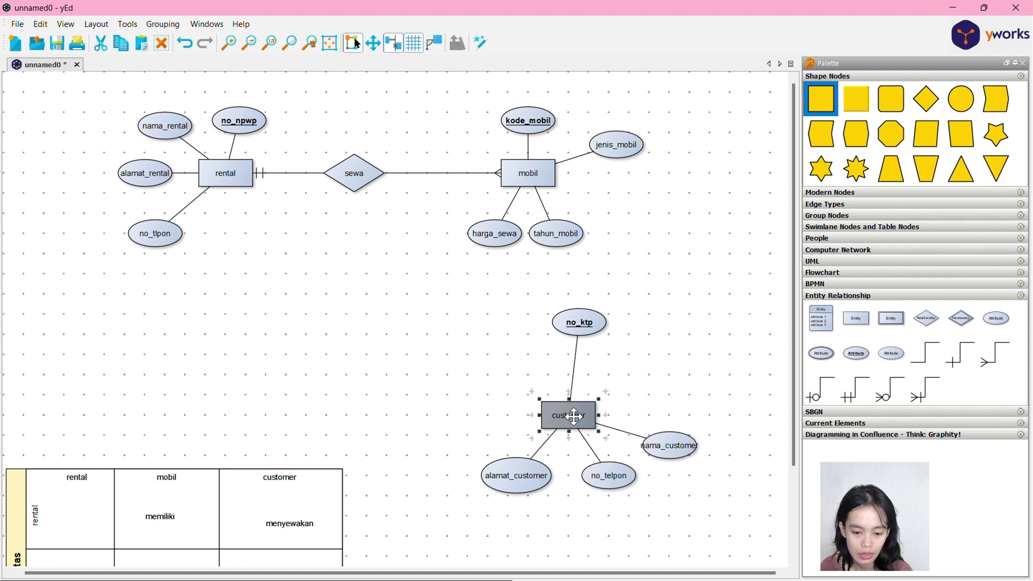
left_click(583, 321)
left_click_drag(582, 321, 626, 383)
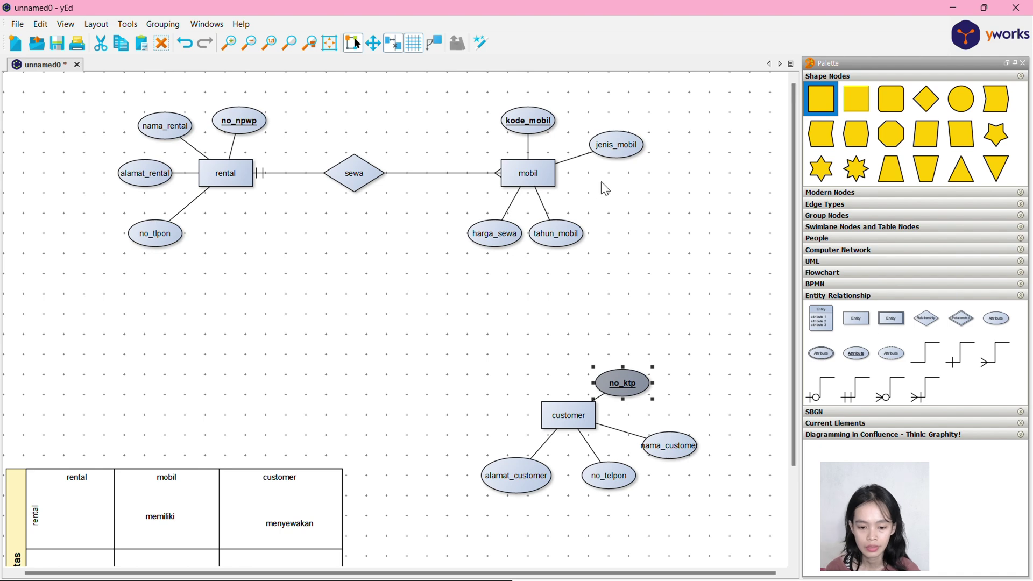
Shift the tahun_mobil attribute outward to the right and place a Relationship diamond between the mobil and customer entities.
left_click_drag(563, 223, 603, 212)
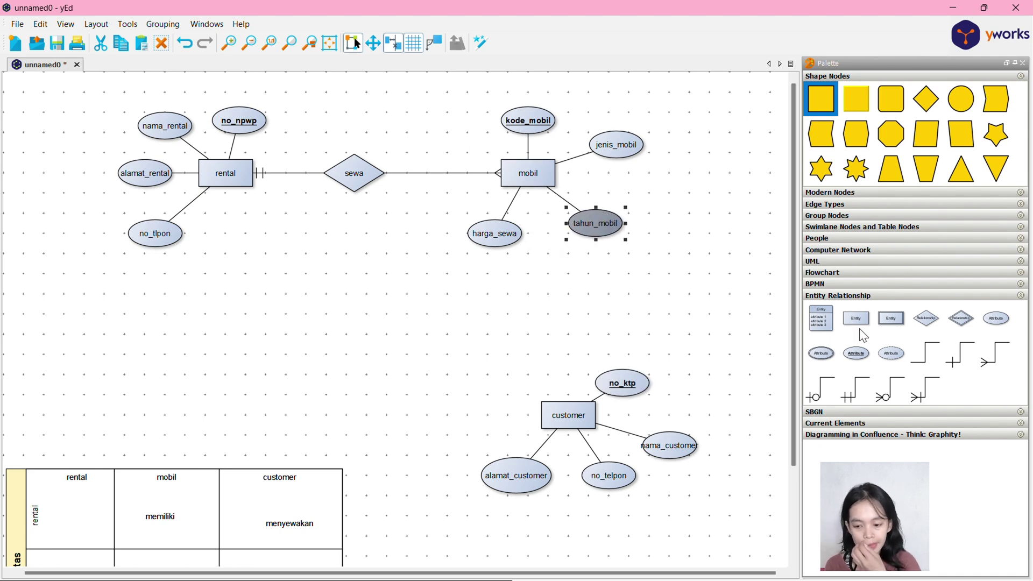
left_click_drag(926, 319, 546, 300)
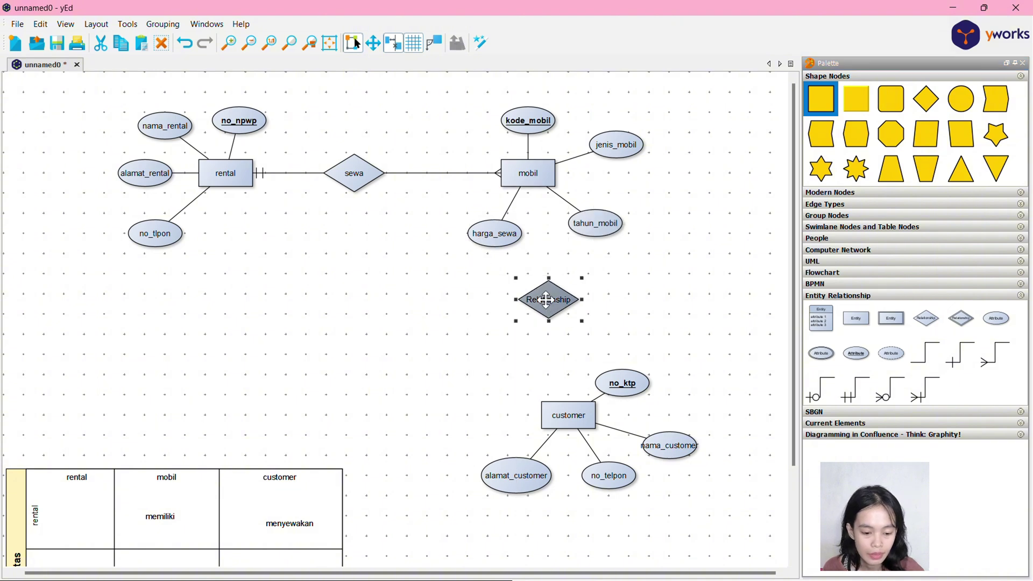
Rename the diamond between rental and mobil to memiliki.
right_click(362, 169)
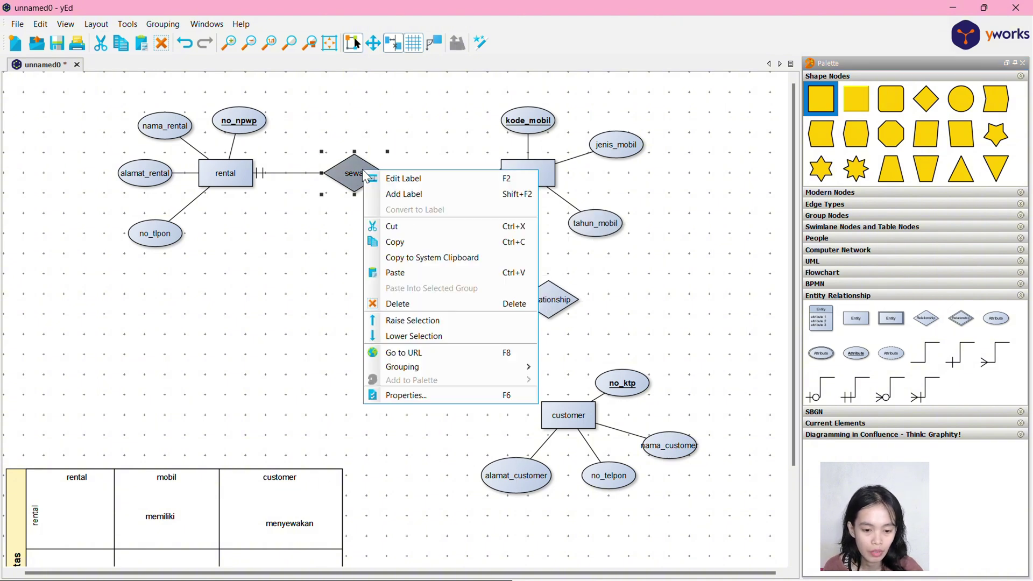
left_click(424, 176)
type("dim")
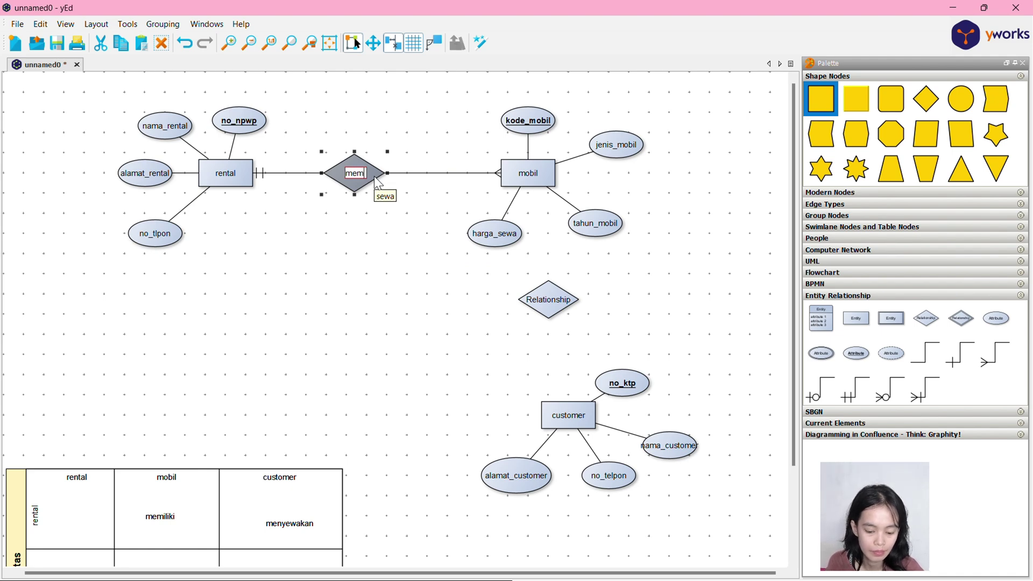
type("iliki")
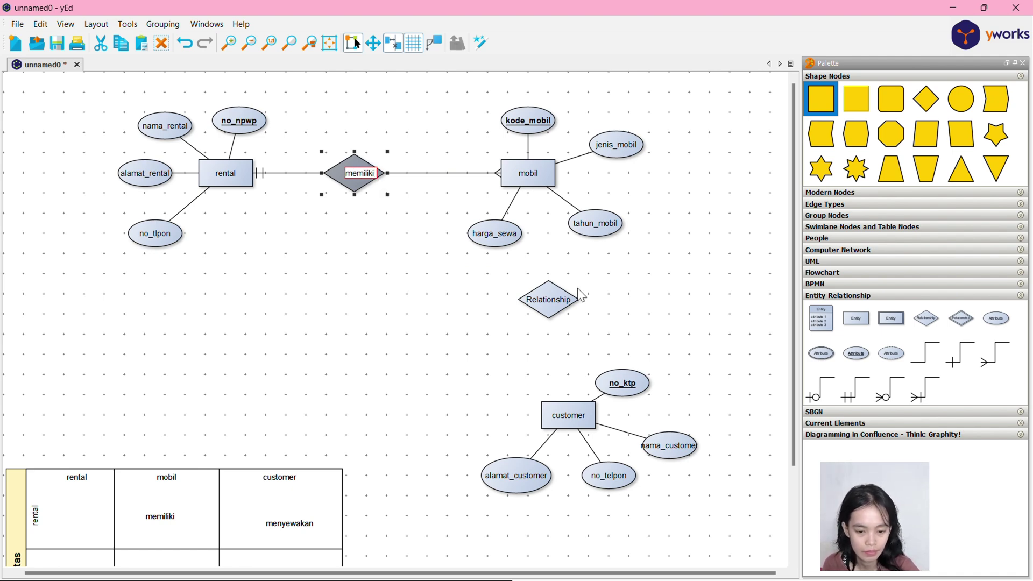
key("Return")
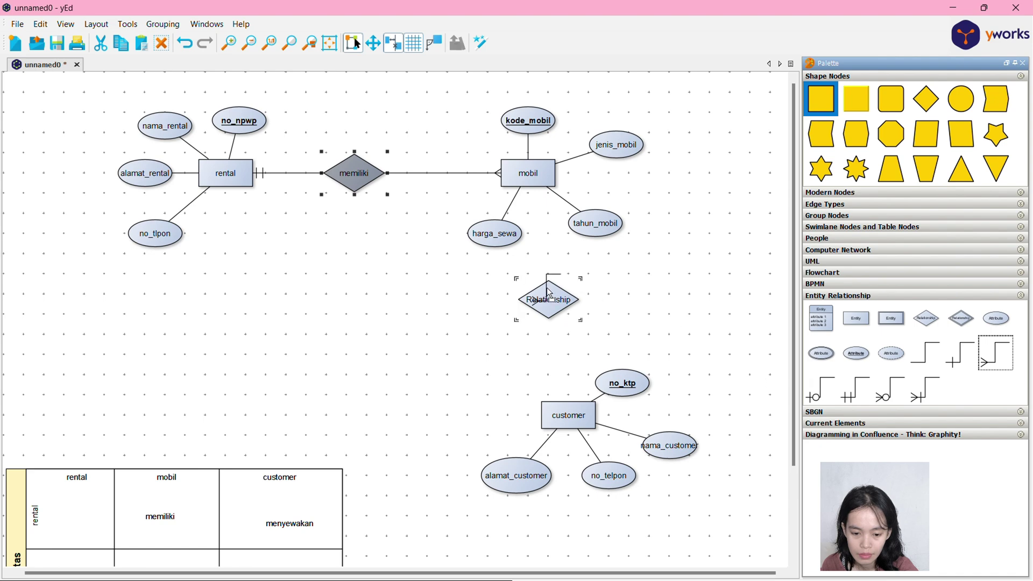
left_click_drag(547, 287, 533, 194)
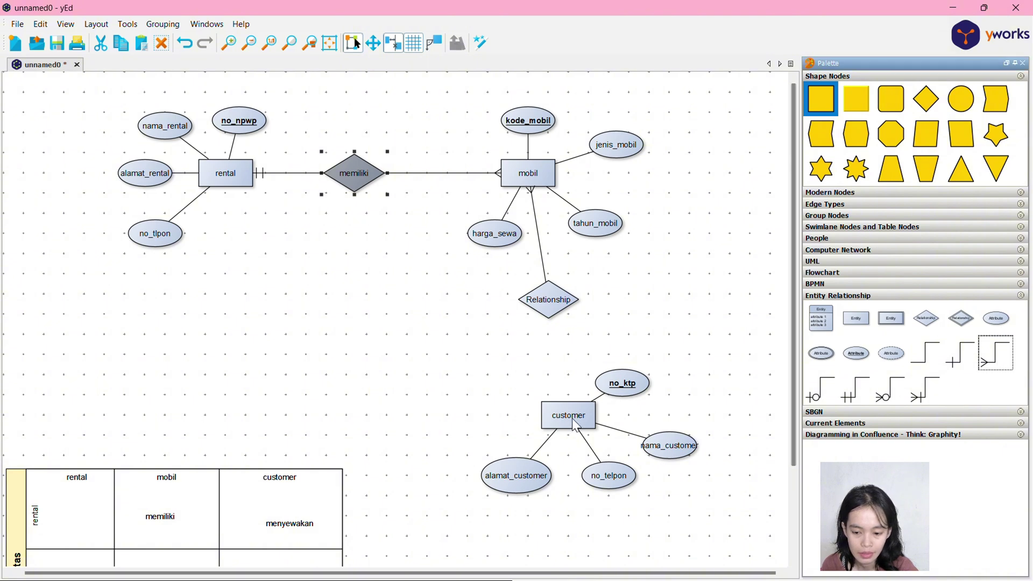
left_click_drag(1011, 356, 577, 359)
key("ctrl+z")
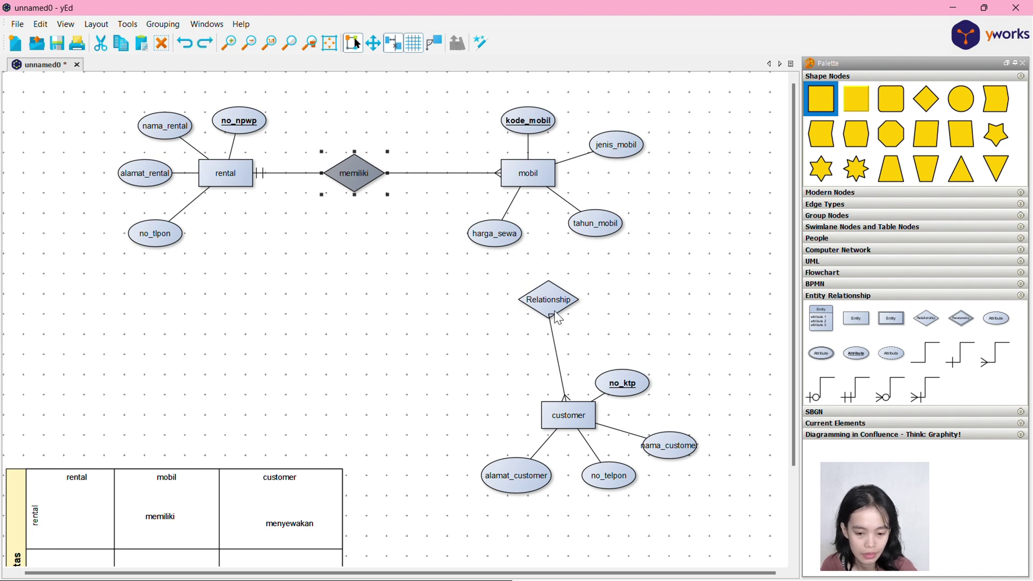
key("ctrl+z")
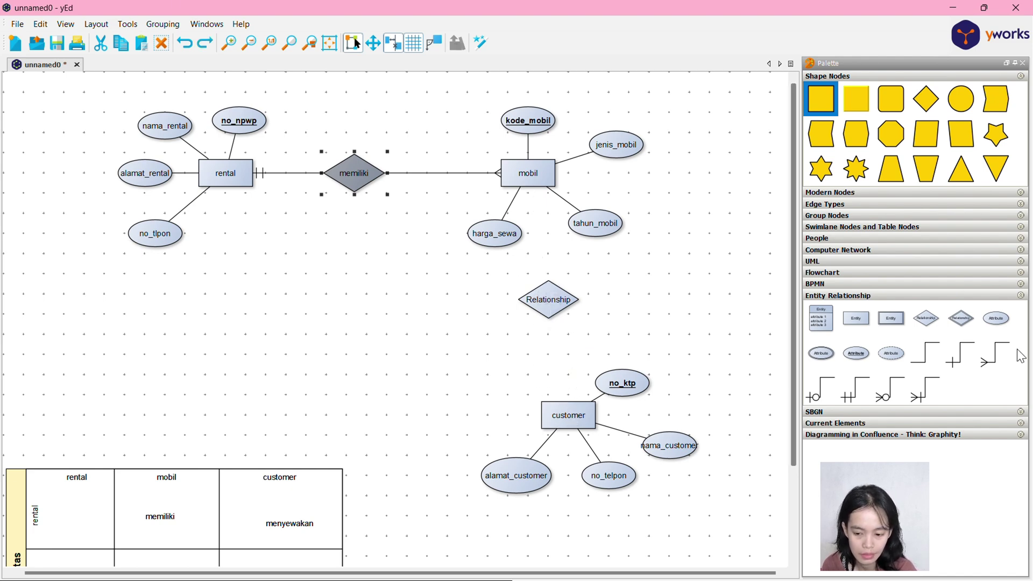
Connect mobil and customer to the Relationship diamond between them, using crow's-foot edges with the many end at each entity.
left_click_drag(526, 175, 562, 299)
left_click(999, 357)
left_click_drag(576, 411, 551, 309)
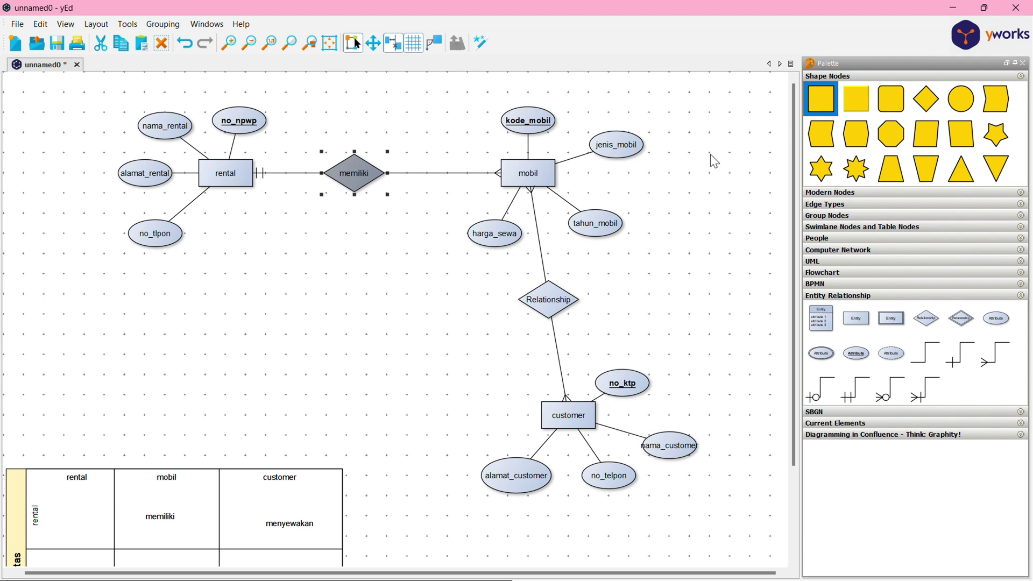
Create a new blank document and return to the unnamed0 diagram.
left_click(794, 65)
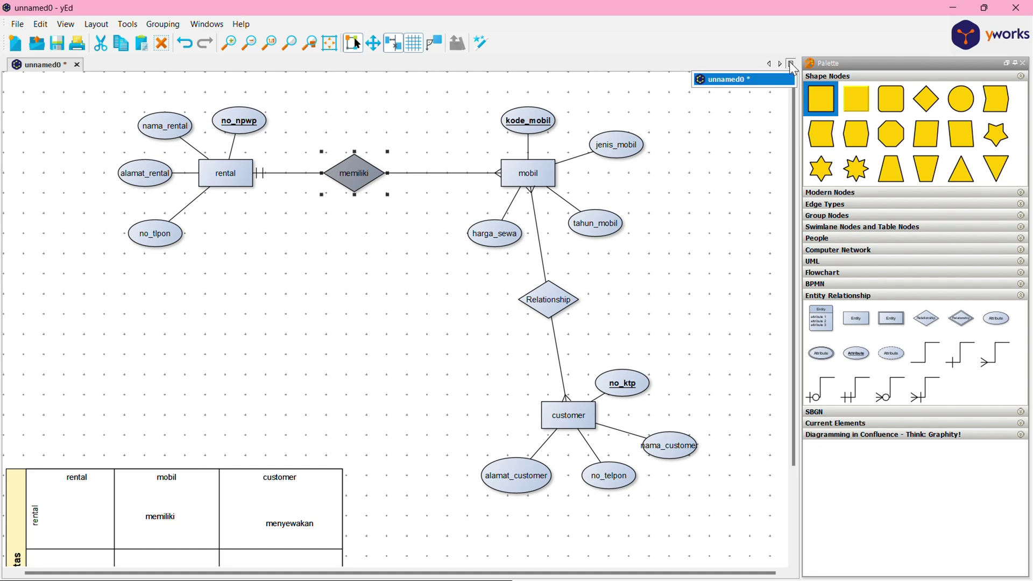
left_click(743, 78)
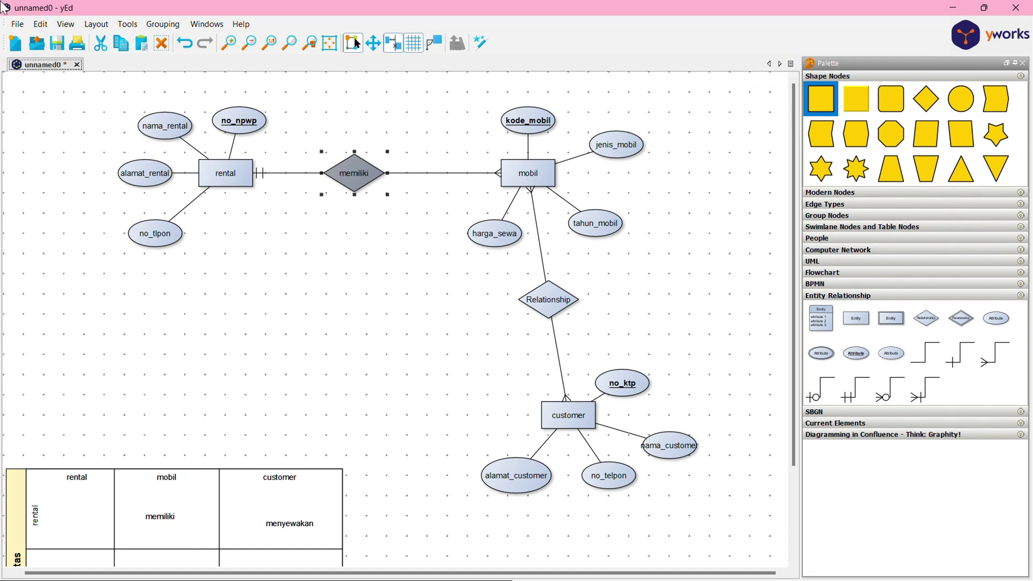
left_click(15, 43)
left_click(37, 66)
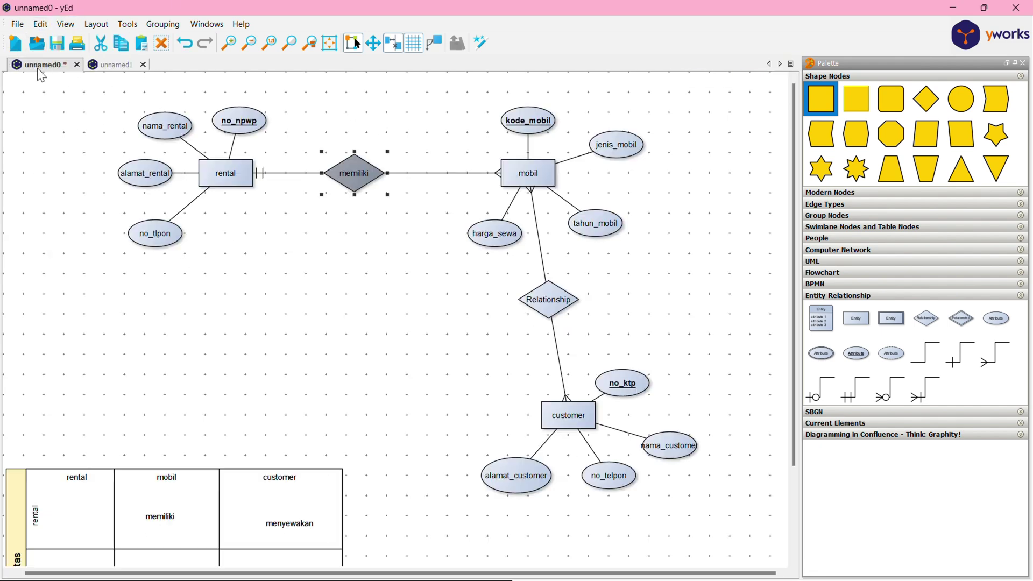
left_click(118, 63)
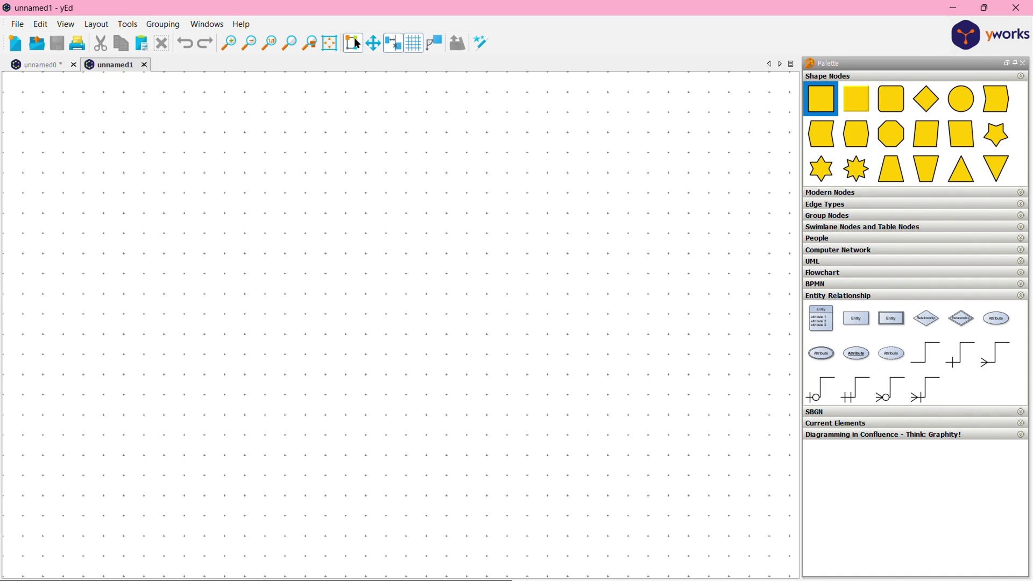
key("super")
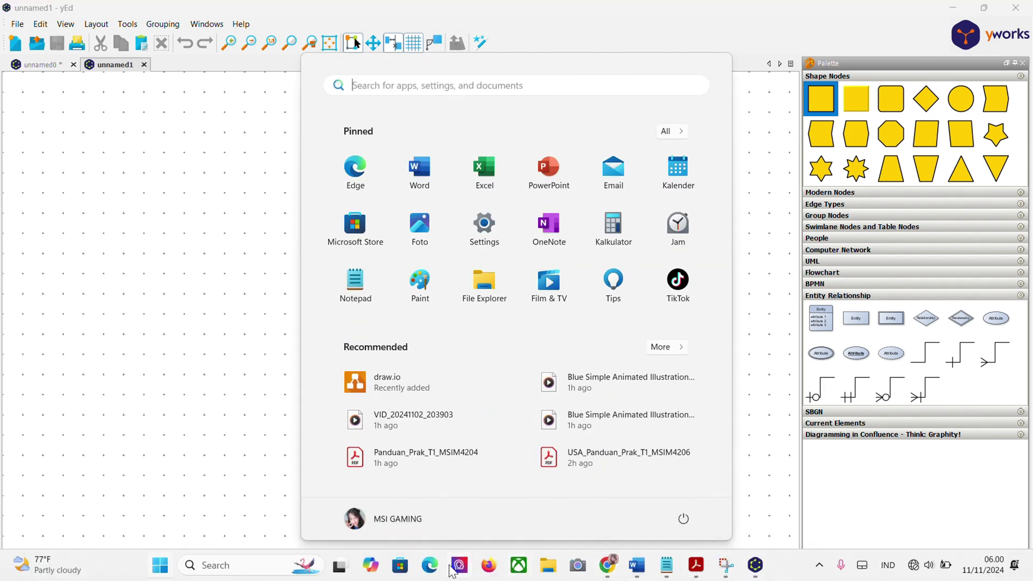
mouse_move(744, 577)
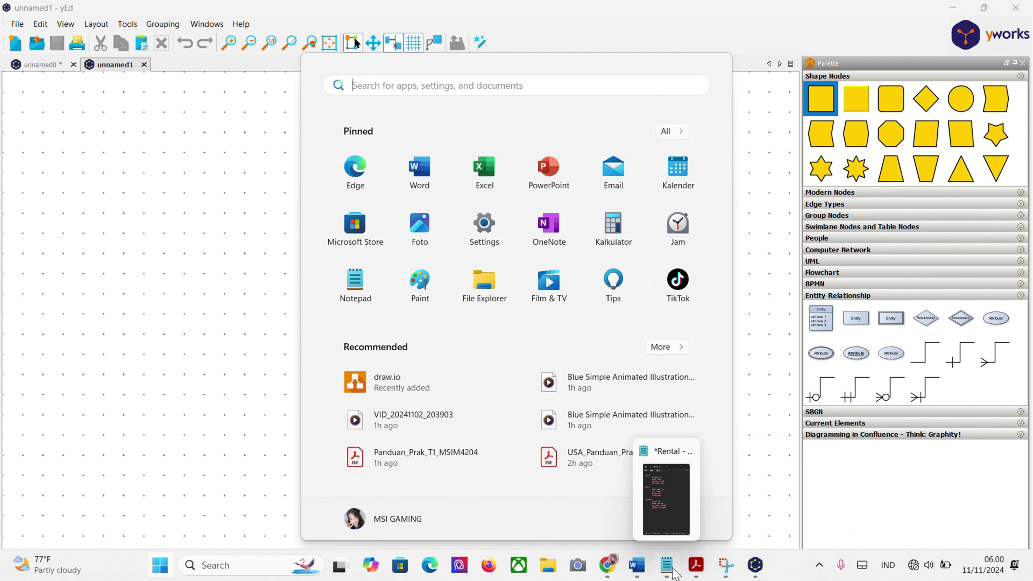
left_click(27, 68)
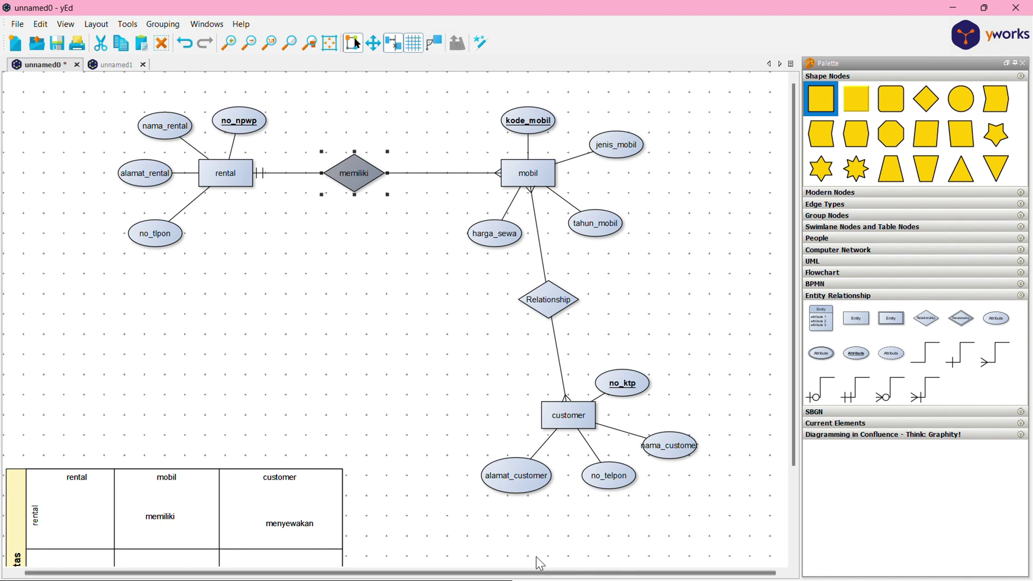
key("super")
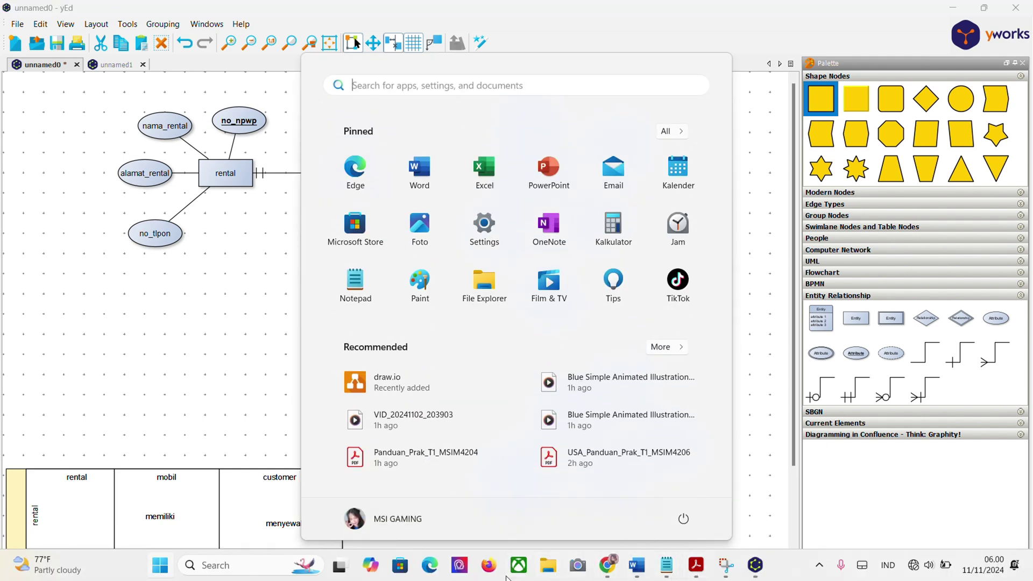
mouse_move(729, 571)
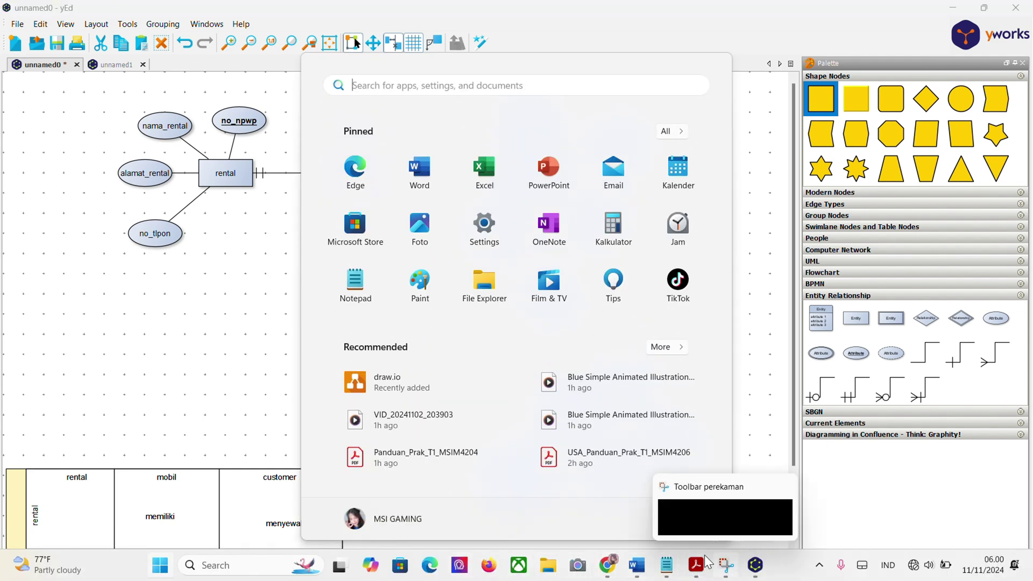
left_click(262, 392)
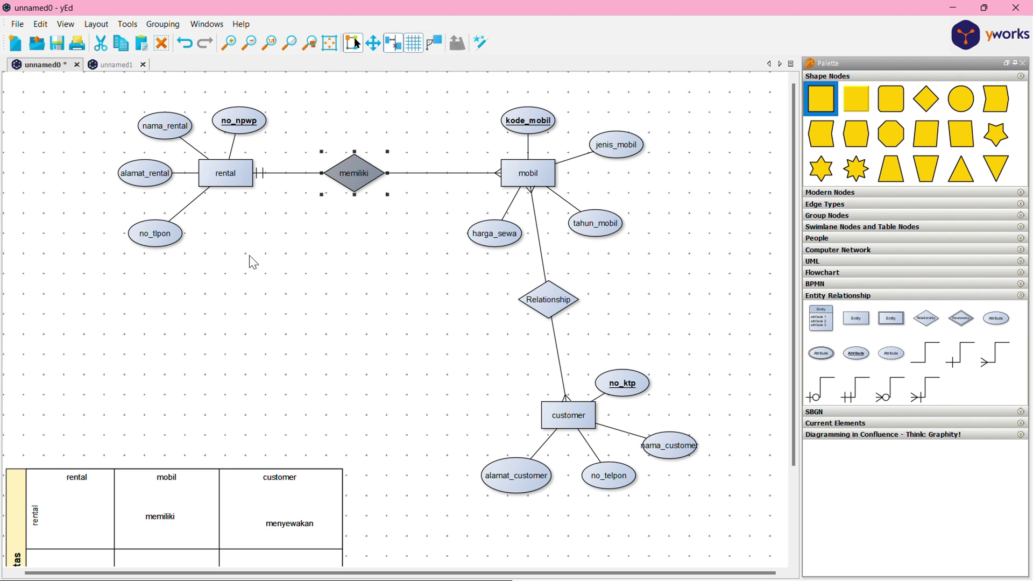
Delete the edge connecting the Relationship diamond to the customer entity.
left_click(572, 414)
left_click(506, 372)
left_click(562, 370)
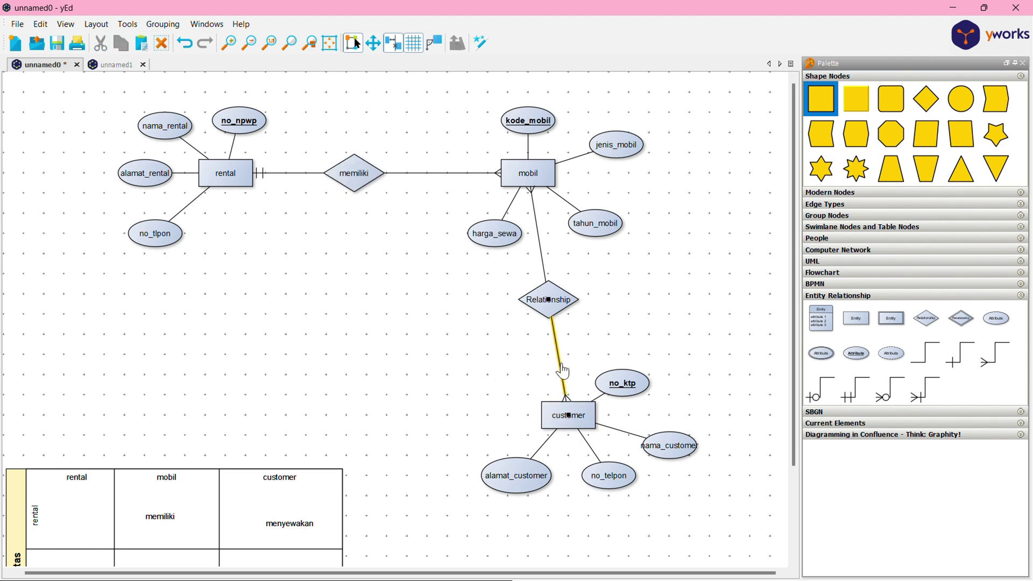
key("Delete")
Move the customer entity together with its attributes below the rental entity, just above the Entitas table.
left_click_drag(461, 369, 777, 543)
left_click_drag(571, 418, 222, 386)
scroll(425, 464, "down", 5)
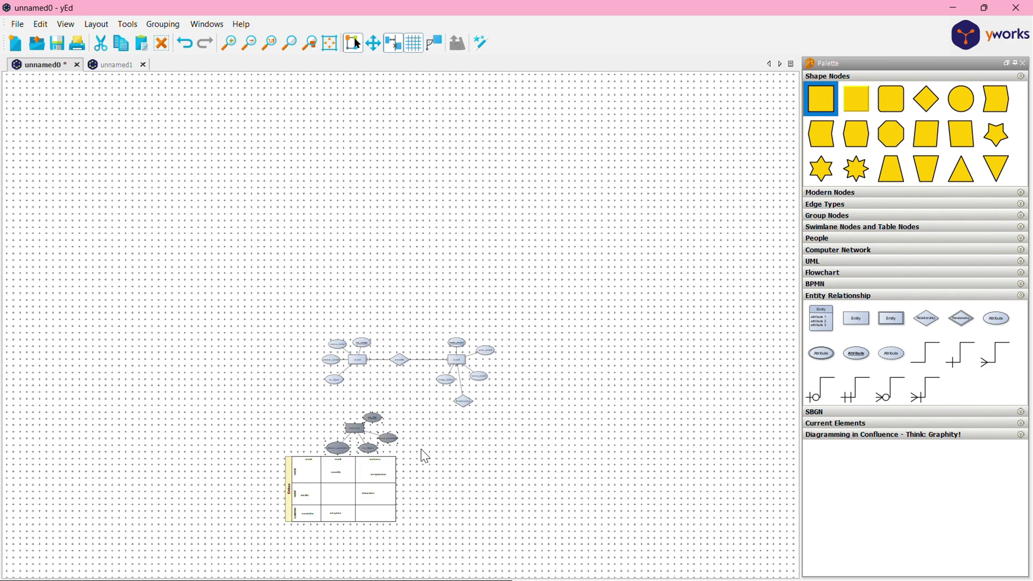
scroll(423, 458, "up", 7)
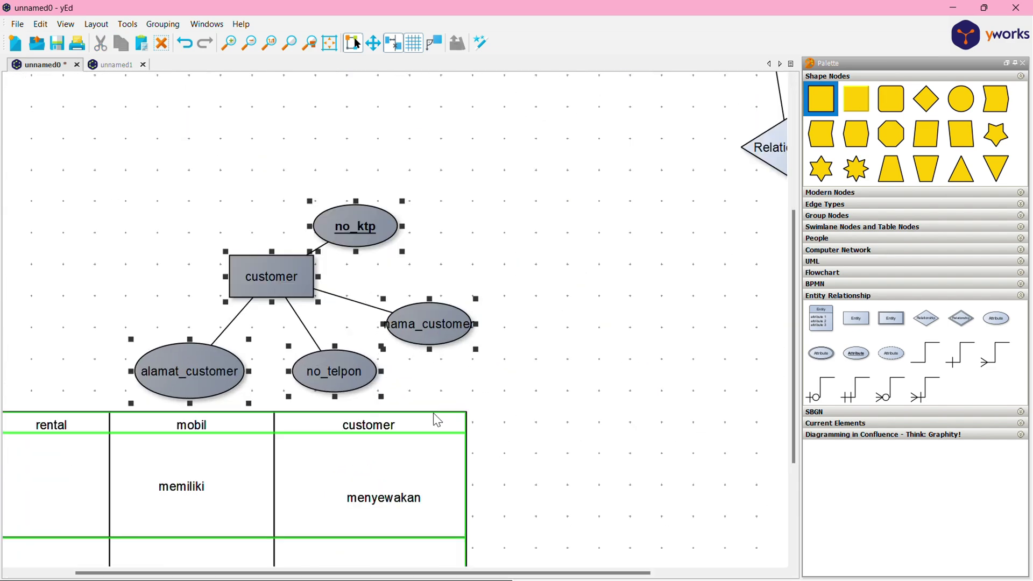
left_click(434, 412)
scroll(122, 428, "down", 5)
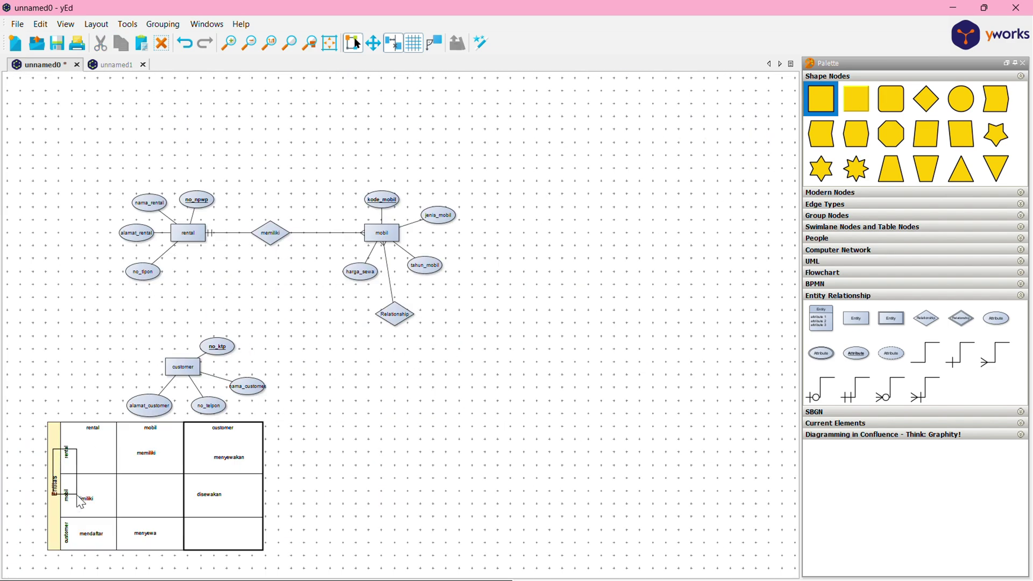
left_click_drag(59, 457, 5, 507)
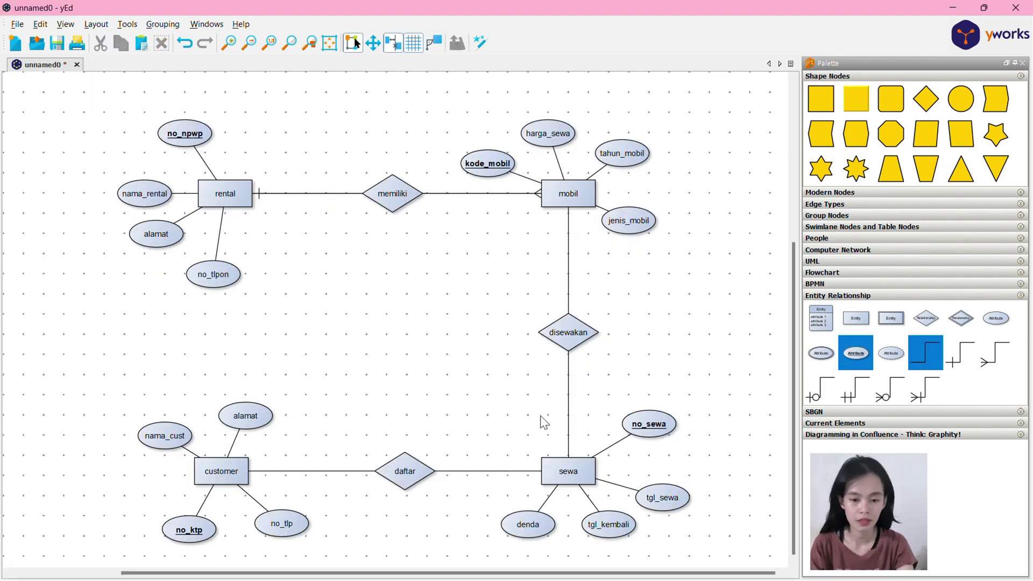
Switch to the PDF guide, read the rule for many-to-many (M:N) relations in section 5, and return to the yEd diagram.
key("alt+Tab")
key("alt+Tab")
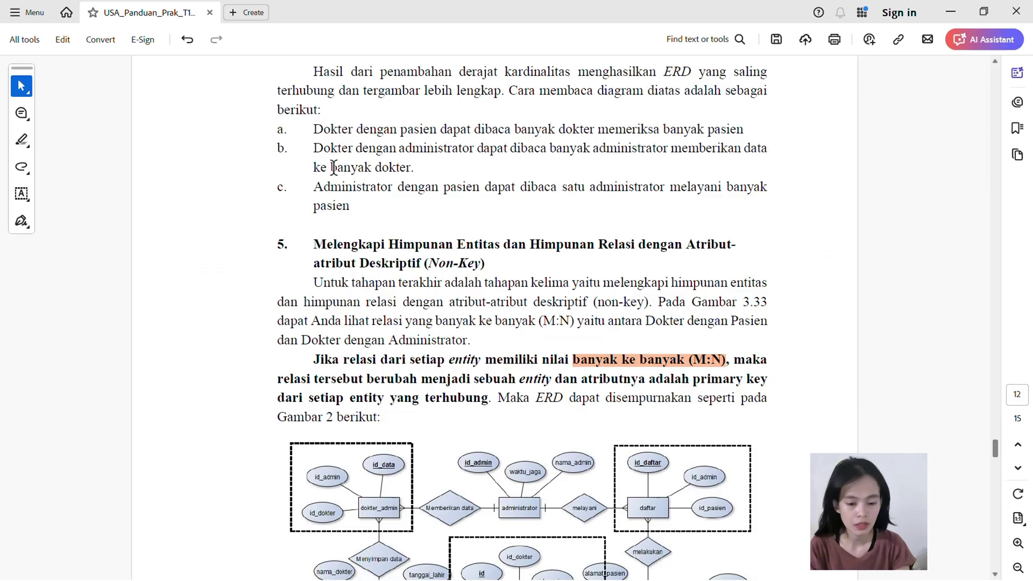
left_click_drag(312, 359, 551, 388)
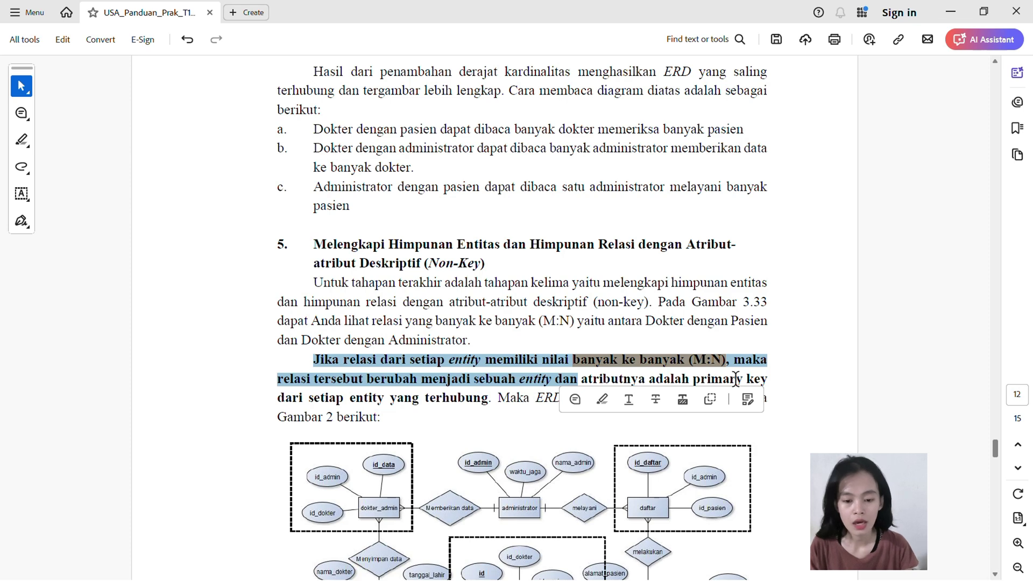
left_click(764, 377)
left_click_drag(577, 379, 767, 383)
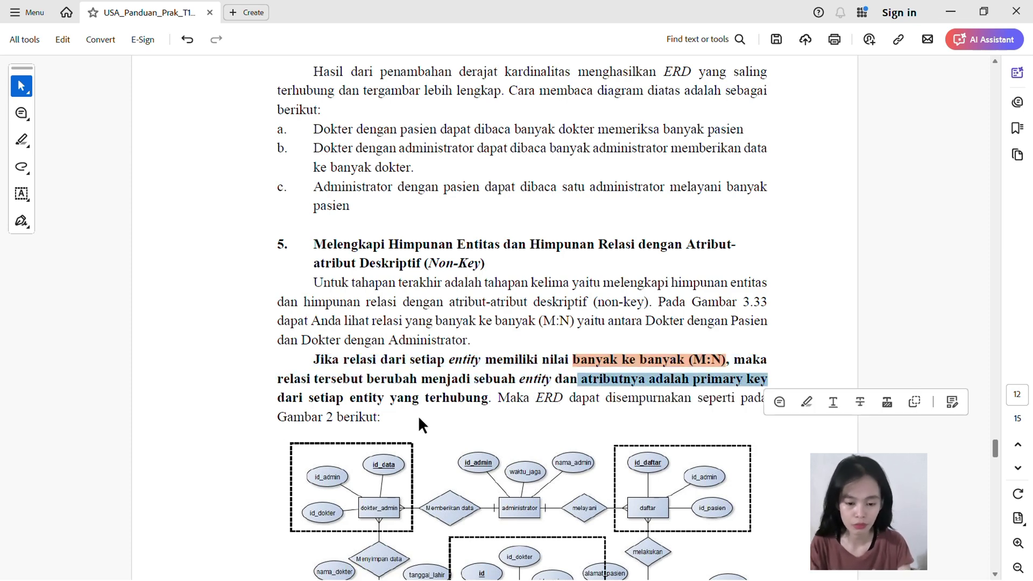
key("alt+Tab")
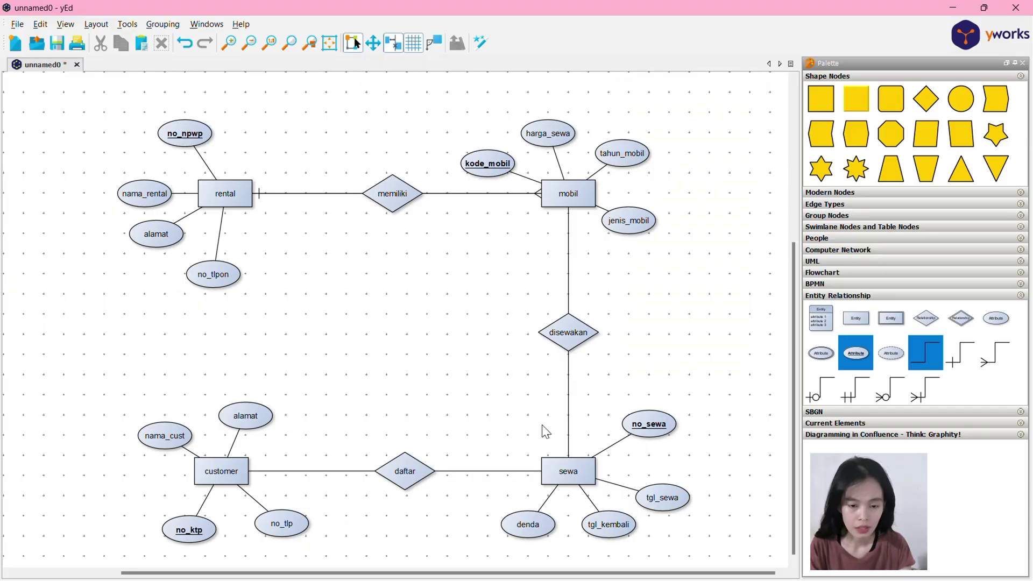
Connect mobil and sewa to the disewakan diamond with crow's-foot edges, placing the many end at each entity.
scroll(538, 439, "down", 1)
scroll(538, 439, "up", 1)
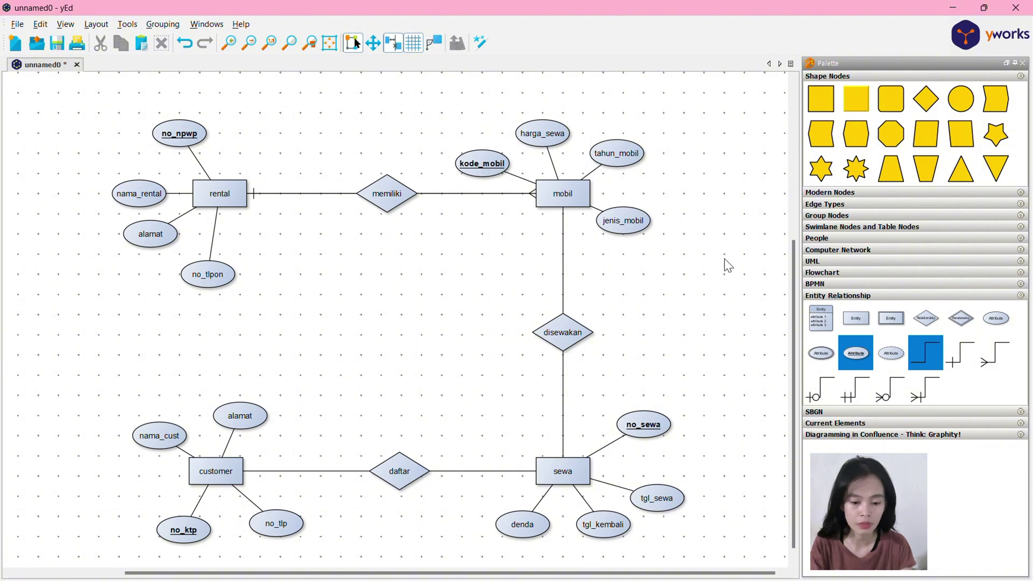
left_click_drag(998, 361, 569, 344)
left_click_drag(1002, 348, 563, 340)
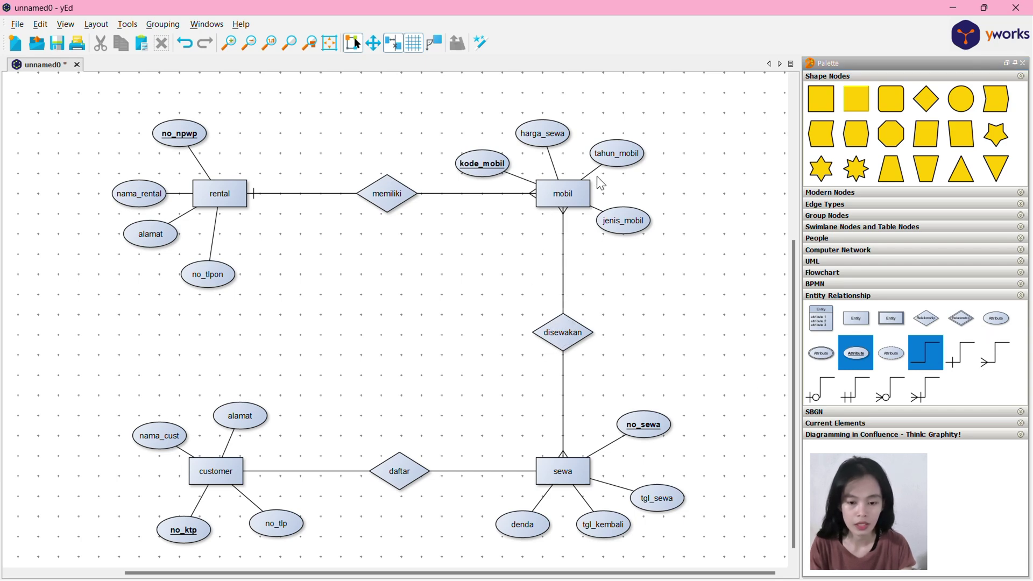
left_click(709, 306)
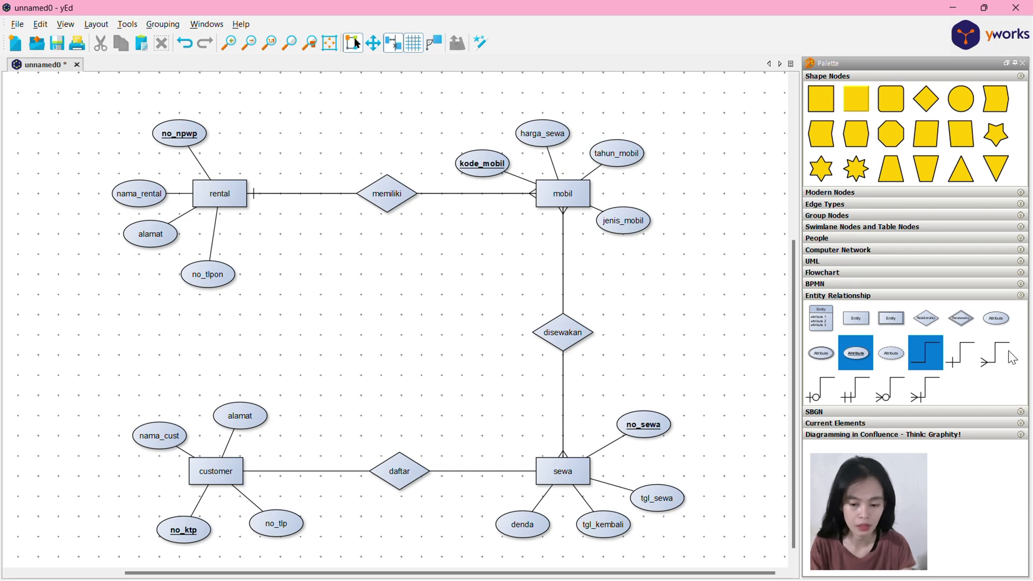
Add cardinality edges through the daftar diamond, with the many end at sewa and the one end at customer.
left_click_drag(1006, 356, 457, 468)
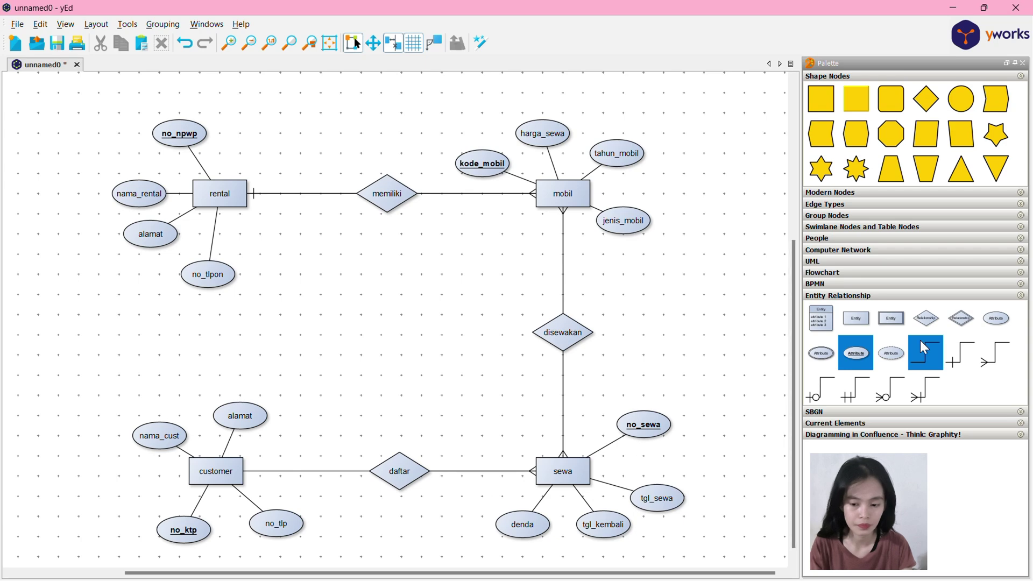
left_click_drag(853, 390, 235, 464)
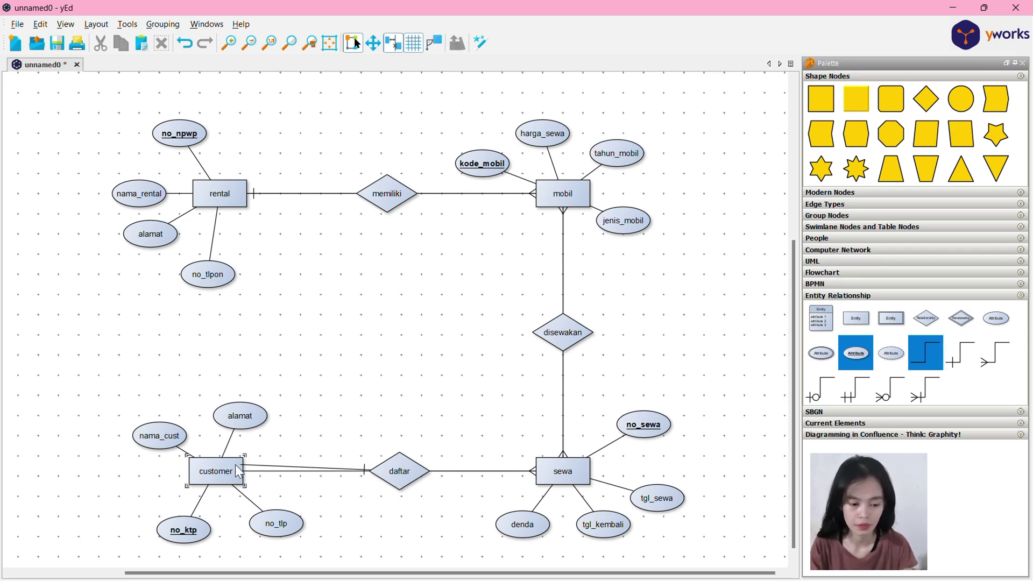
mouse_move(966, 359)
left_mouse_down()
mouse_move(217, 460)
mouse_move(389, 463)
mouse_move(396, 472)
left_mouse_up()
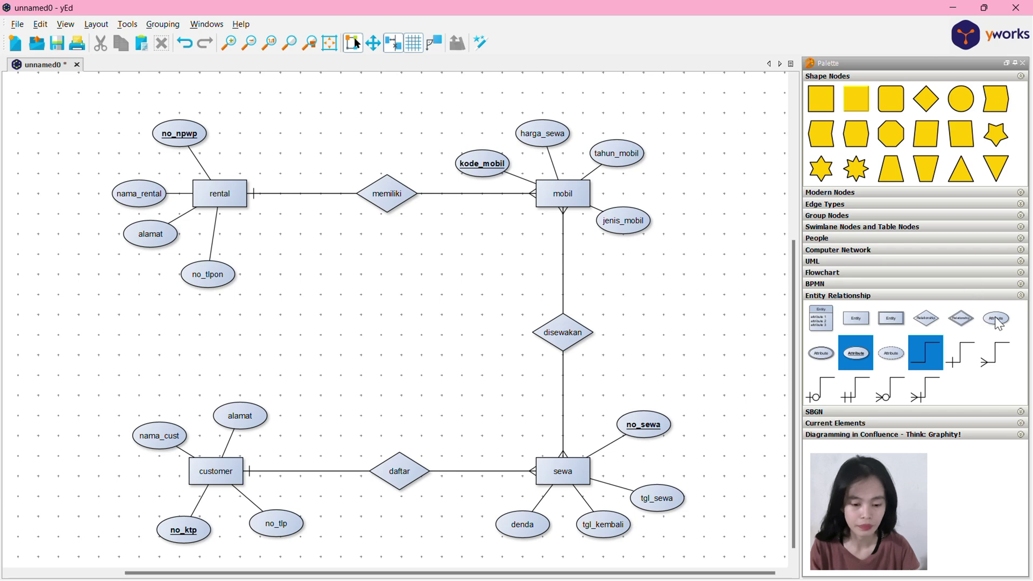
Add an attribute named kode_mobil above the sewa entity and connect it to sewa.
left_click_drag(996, 318, 524, 418)
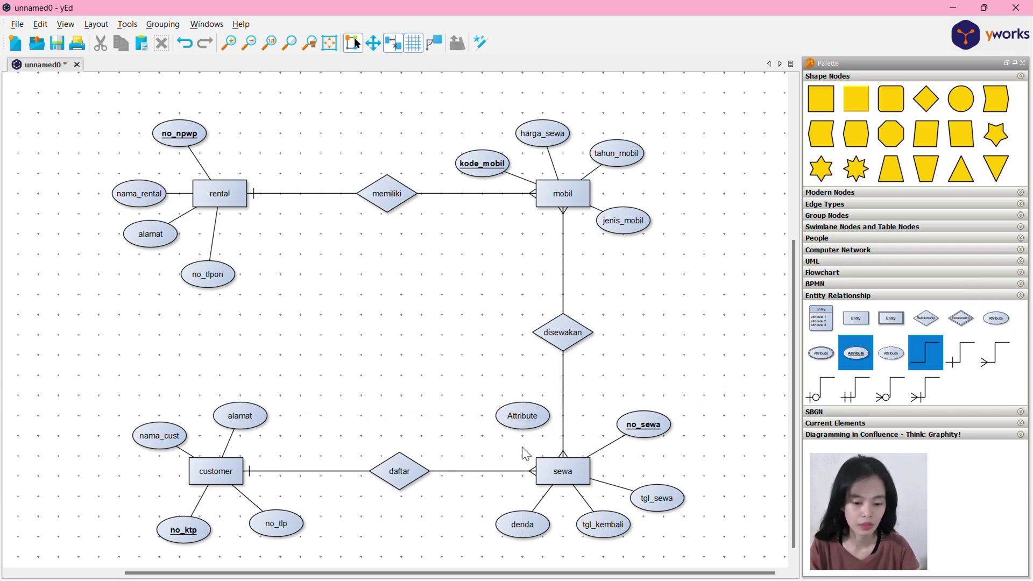
double_click(523, 414)
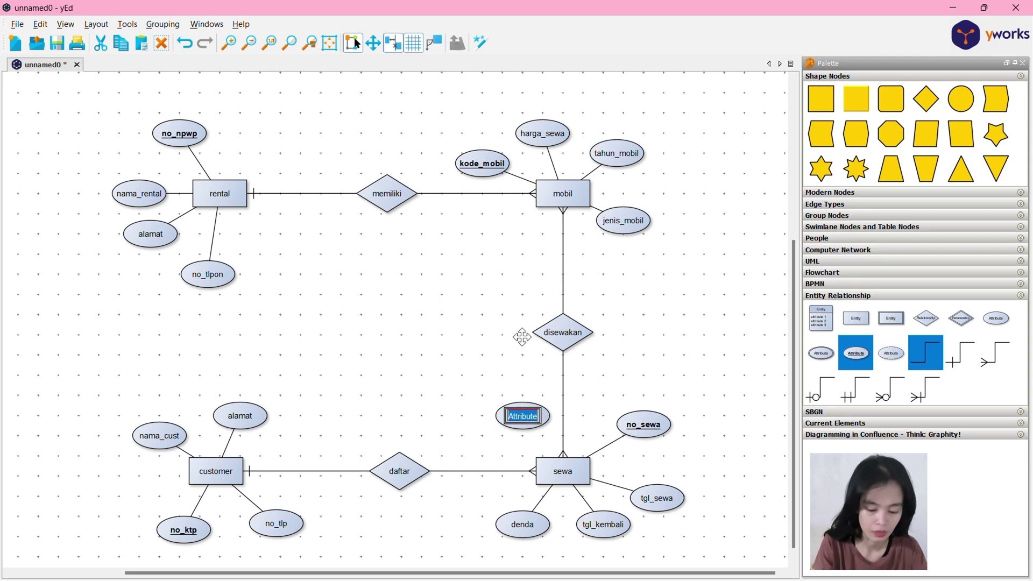
type("kode_m")
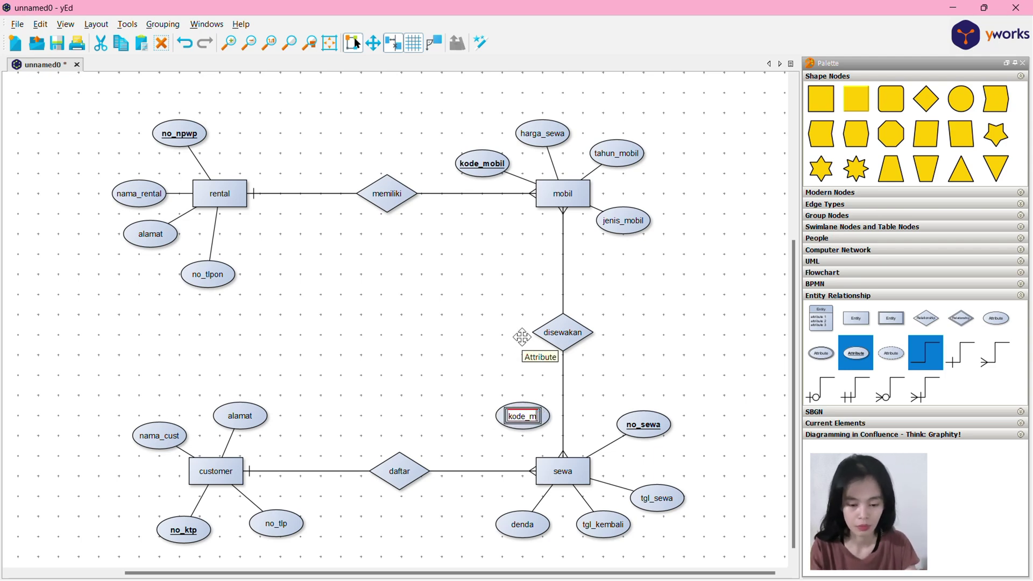
type("obil")
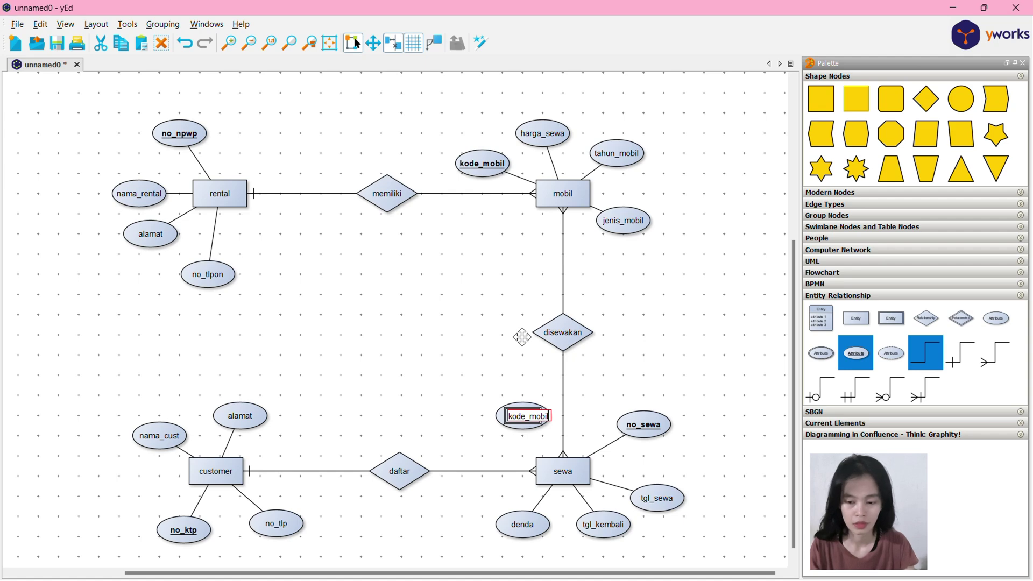
key("Return")
left_click_drag(575, 474, 525, 416)
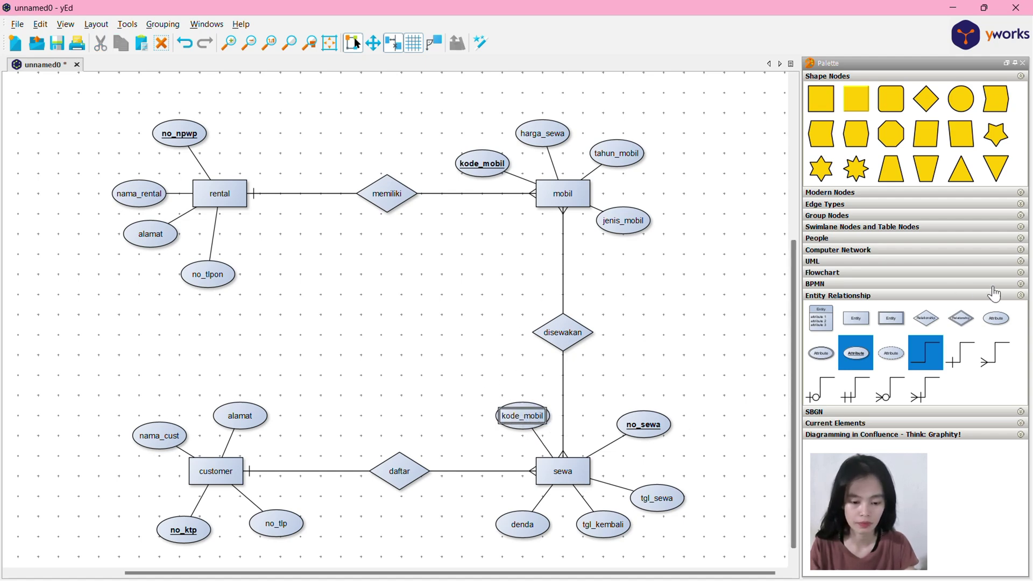
Place another attribute above sewa beside kode_mobil, and shift no_sewa down to make room for it.
left_click_drag(996, 319, 488, 492)
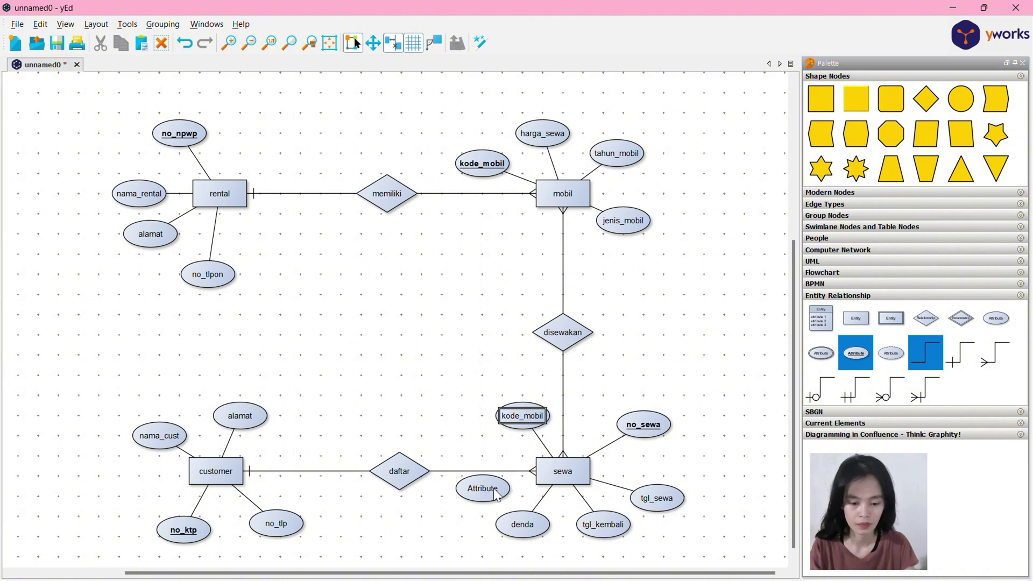
left_click_drag(645, 425, 613, 416)
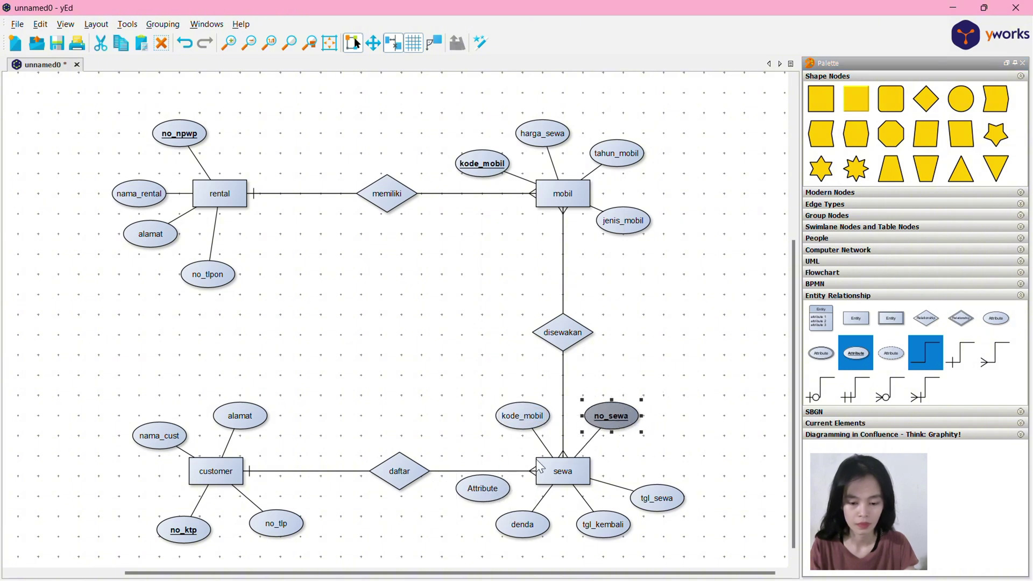
left_click_drag(483, 488, 683, 442)
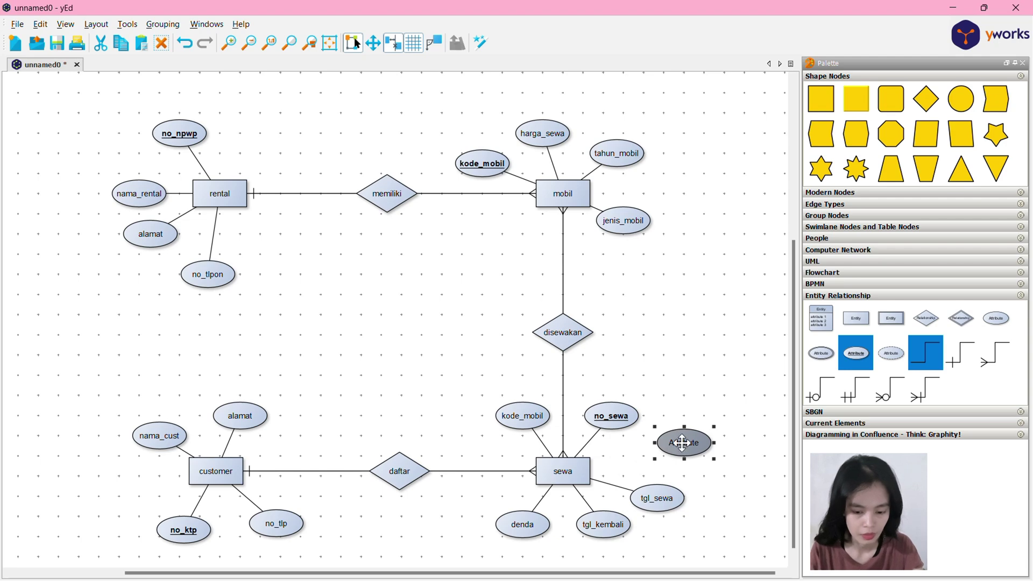
double_click(682, 443)
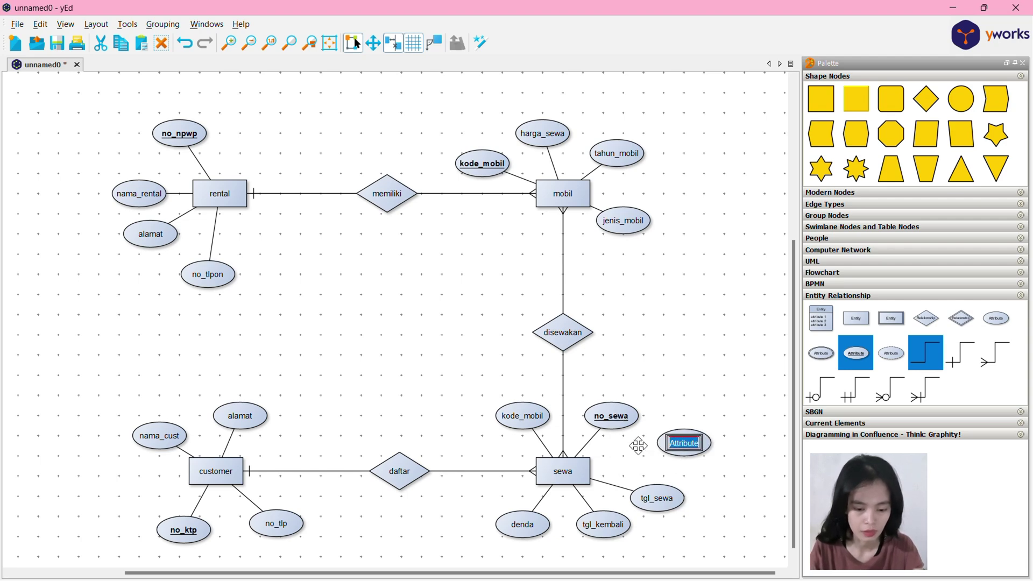
left_click_drag(712, 450, 644, 458)
mouse_move(611, 411)
left_mouse_down()
mouse_move(638, 462)
mouse_move(636, 416)
mouse_move(614, 415)
left_mouse_up()
Rename the new attribute beside kode_mobil as no_ktp.
double_click(600, 417)
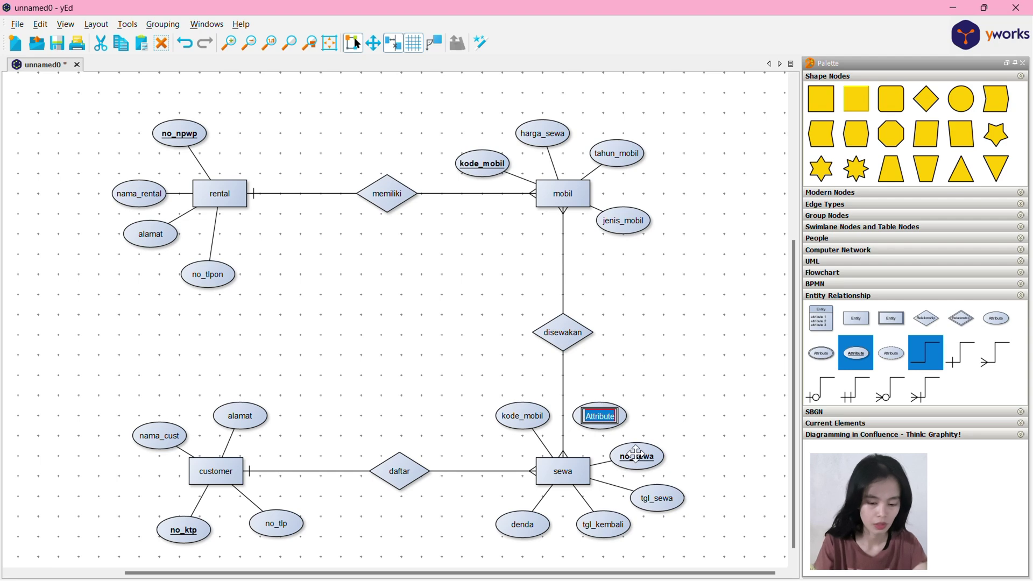
type("no_ktp")
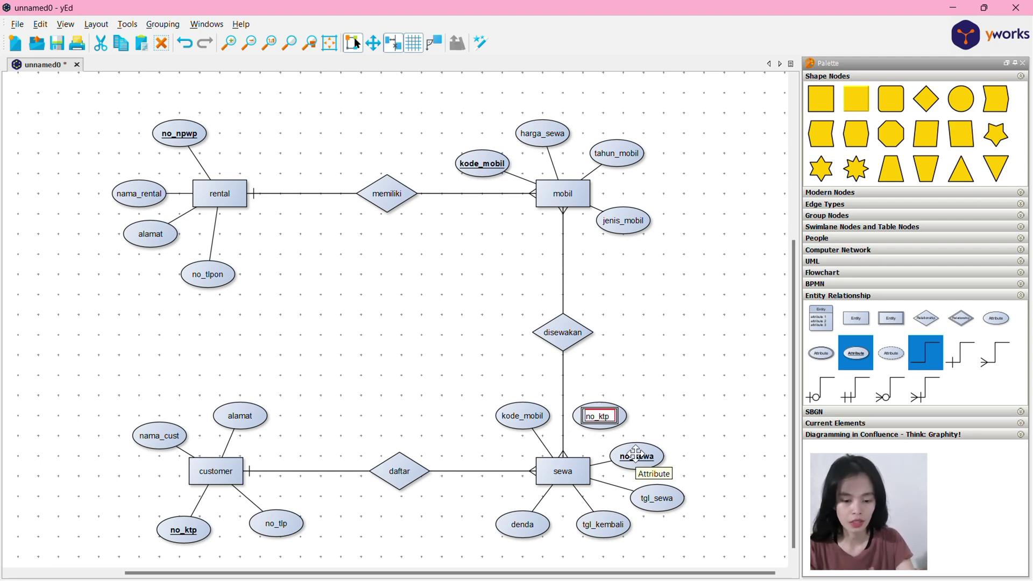
key("Return")
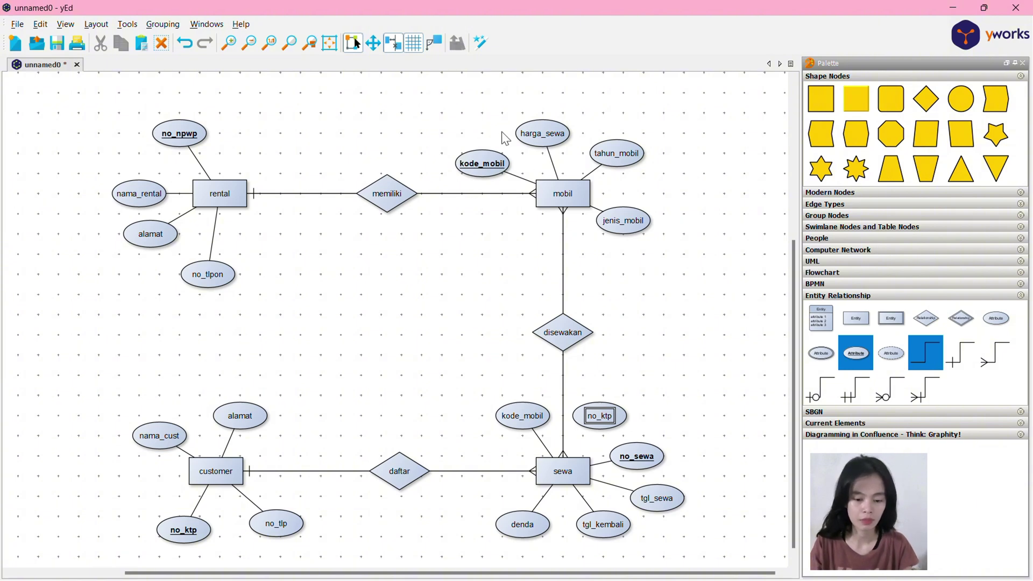
left_click(722, 395)
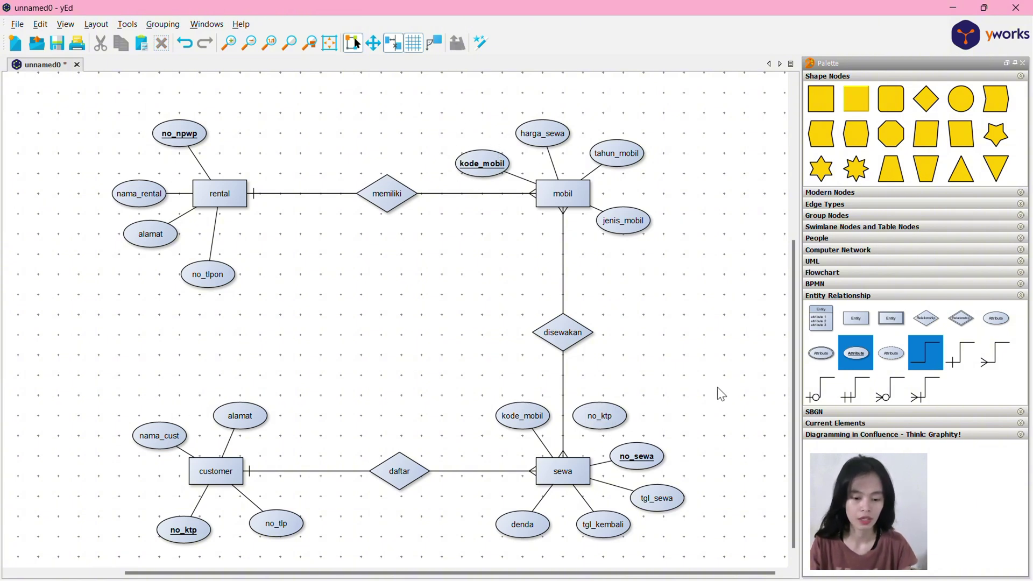
Connect the no_ktp attribute above sewa to the sewa entity with a plain edge.
left_click_drag(619, 427, 564, 471)
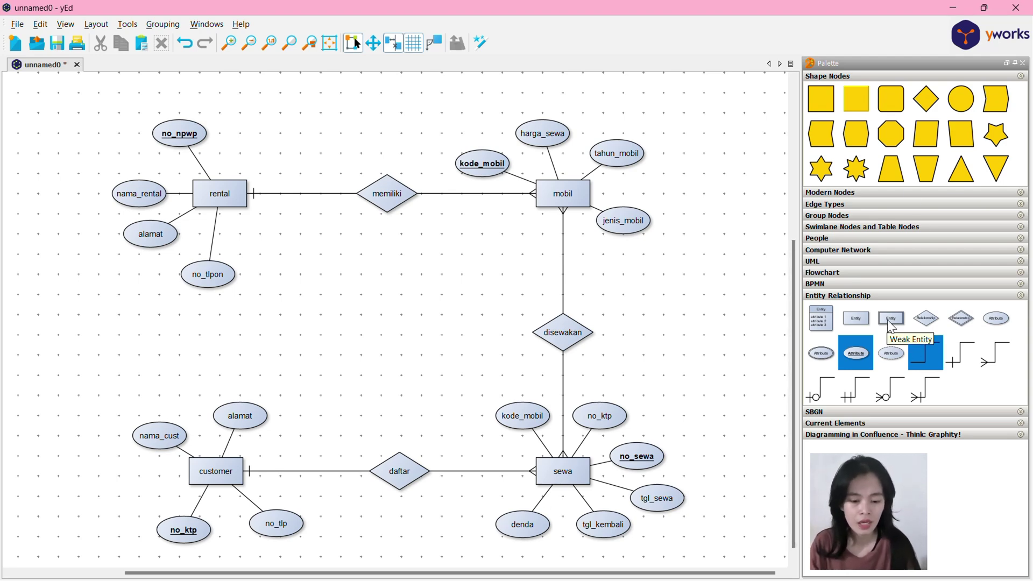
left_click(557, 468)
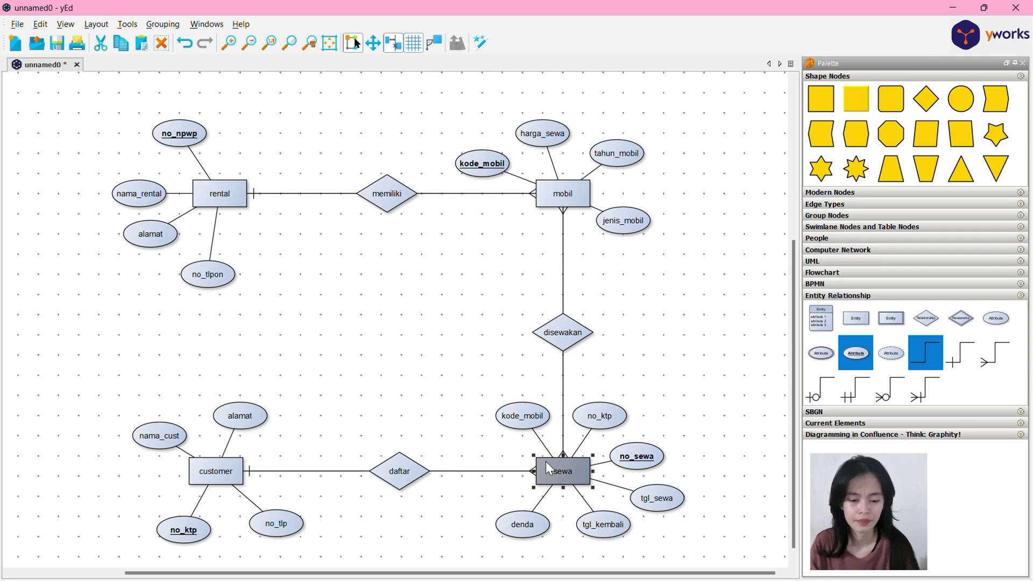
double_click(561, 470)
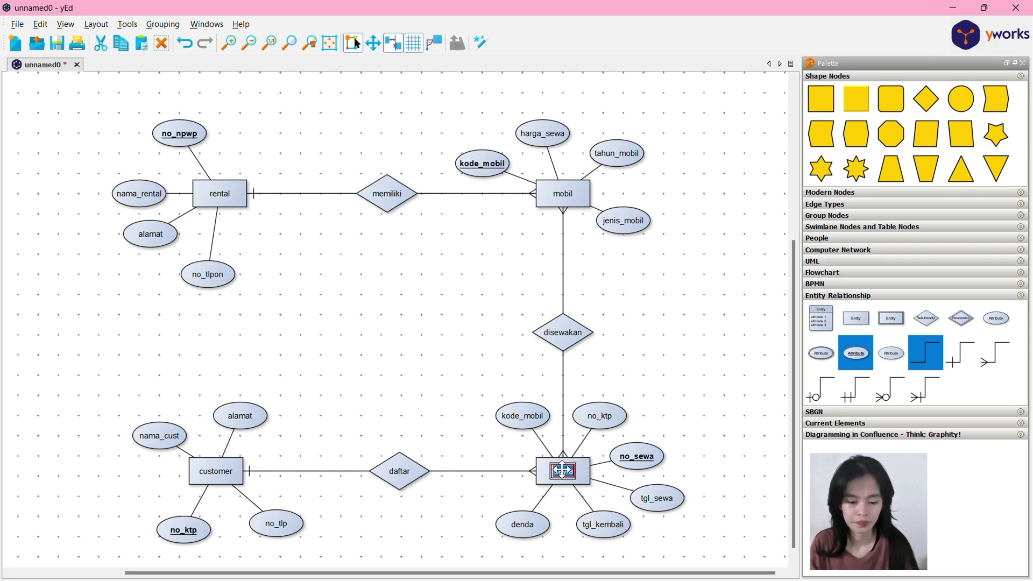
Place a weak entity directly over the existing sewa entity.
left_click_drag(891, 317, 564, 470)
left_click(579, 474)
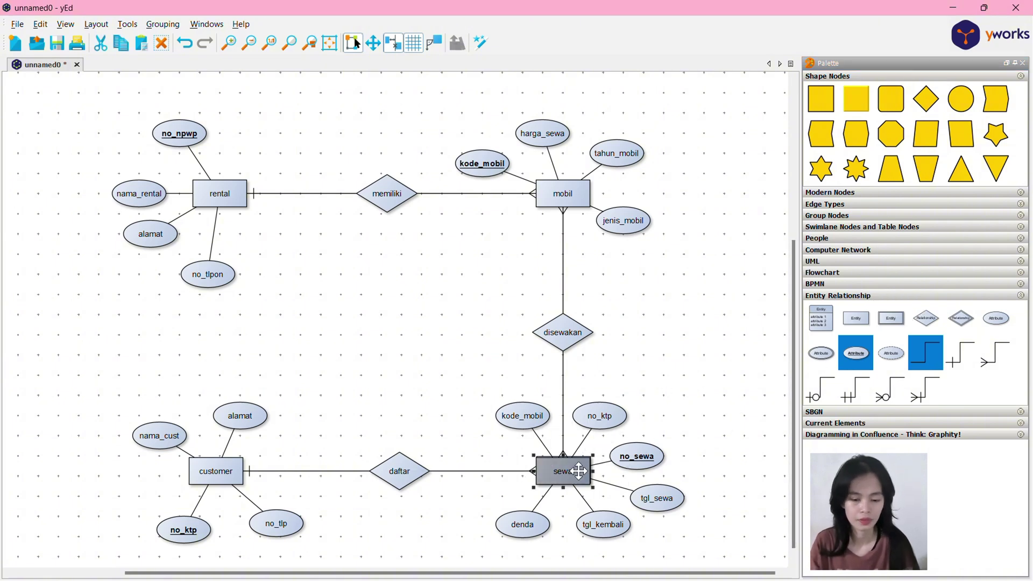
key("Delete")
key("ctrl+z")
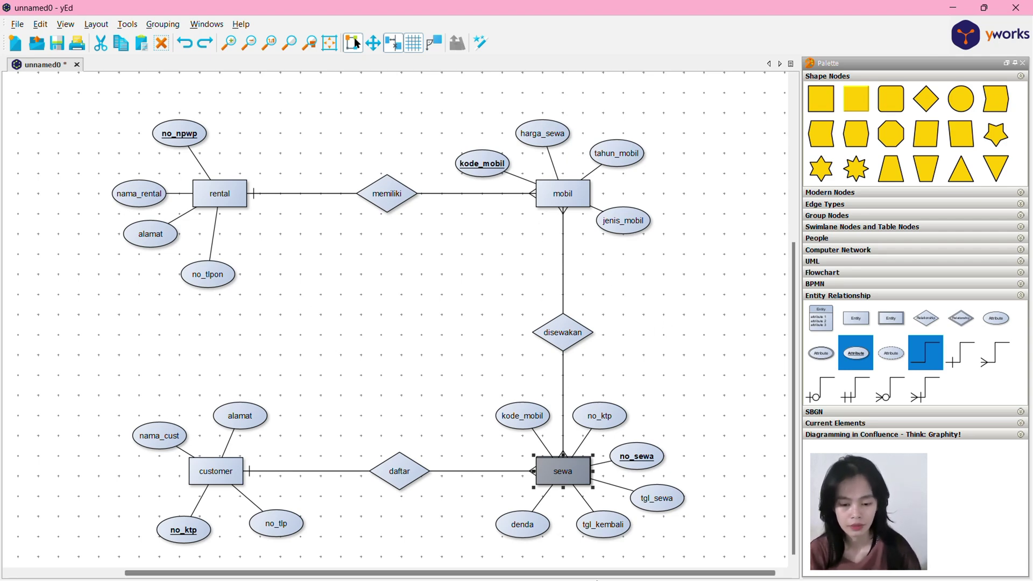
Try moving and deleting the original sewa entity to separate it from the overlapping weak entity, undoing the changes.
mouse_move(569, 468)
left_mouse_down()
mouse_move(691, 391)
mouse_move(700, 362)
mouse_move(509, 485)
mouse_move(564, 471)
left_mouse_up()
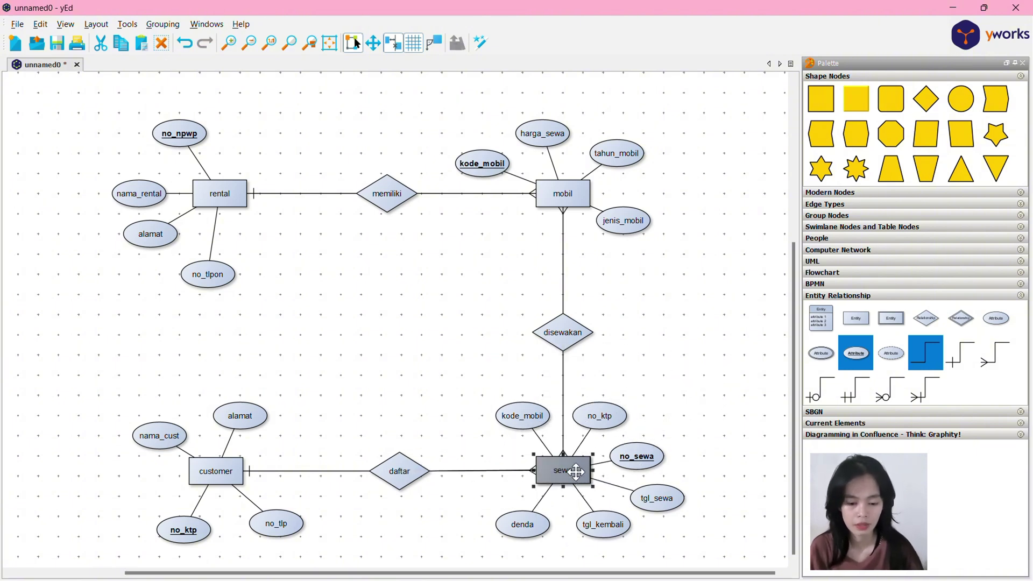
key("Delete")
left_click(578, 470)
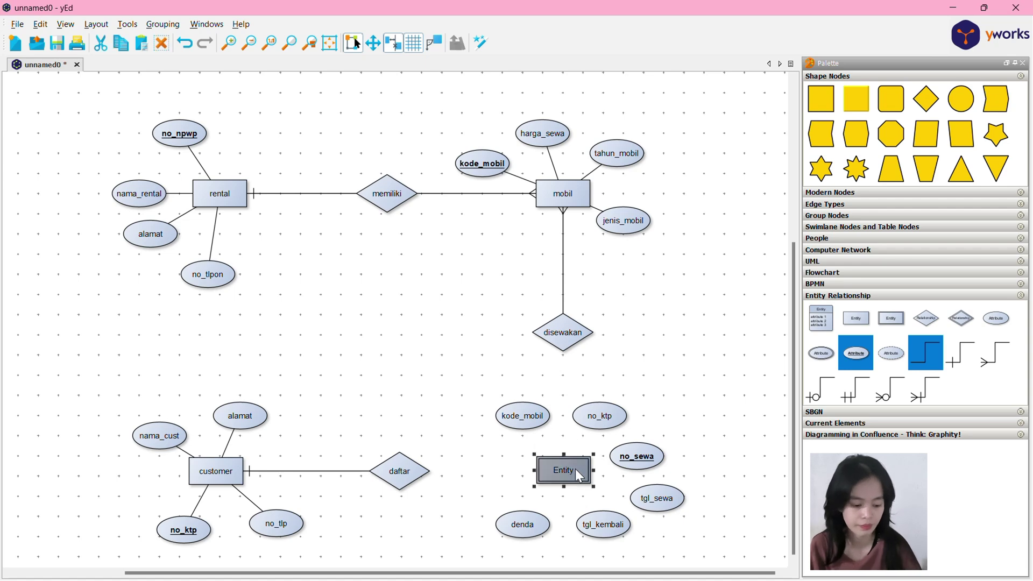
left_click_drag(565, 465, 654, 440)
key("Escape")
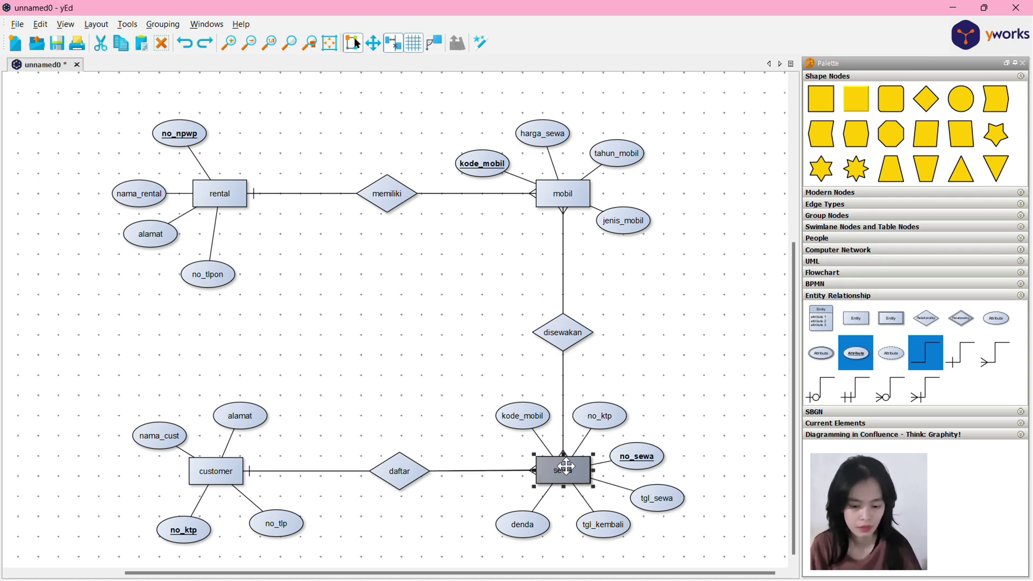
left_click_drag(565, 468, 702, 398)
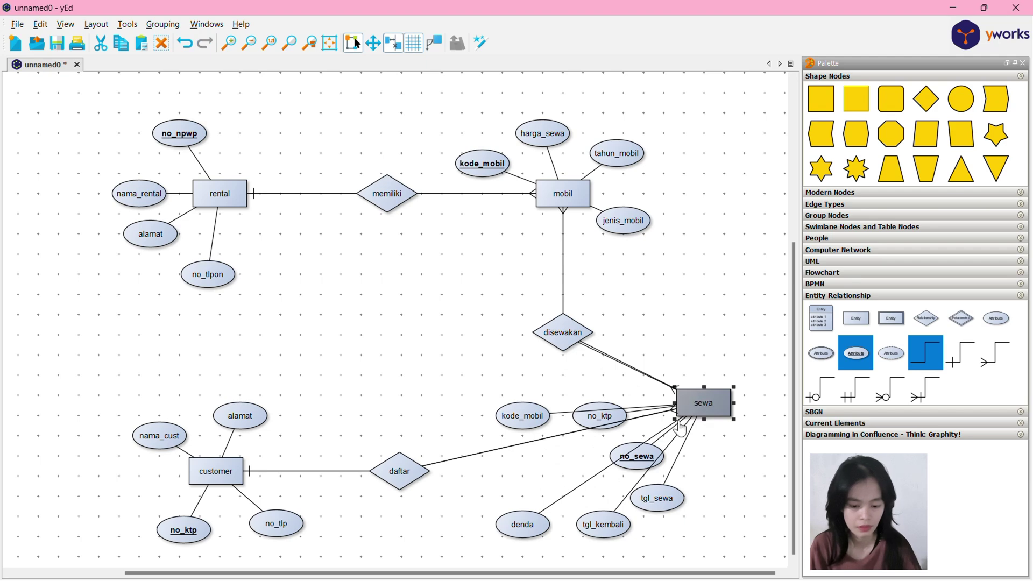
key("ctrl+z")
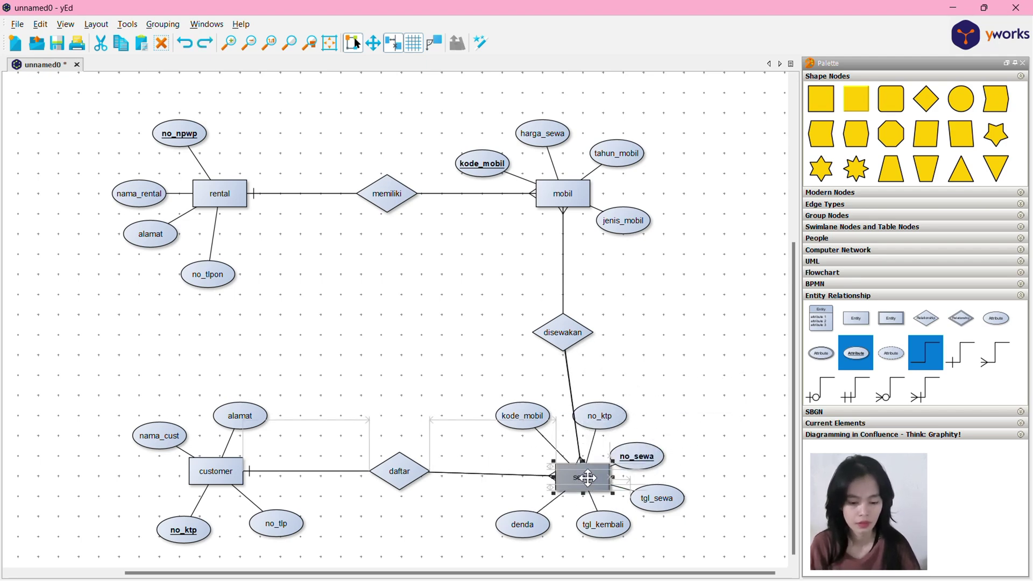
key("Delete")
key("ctrl+z")
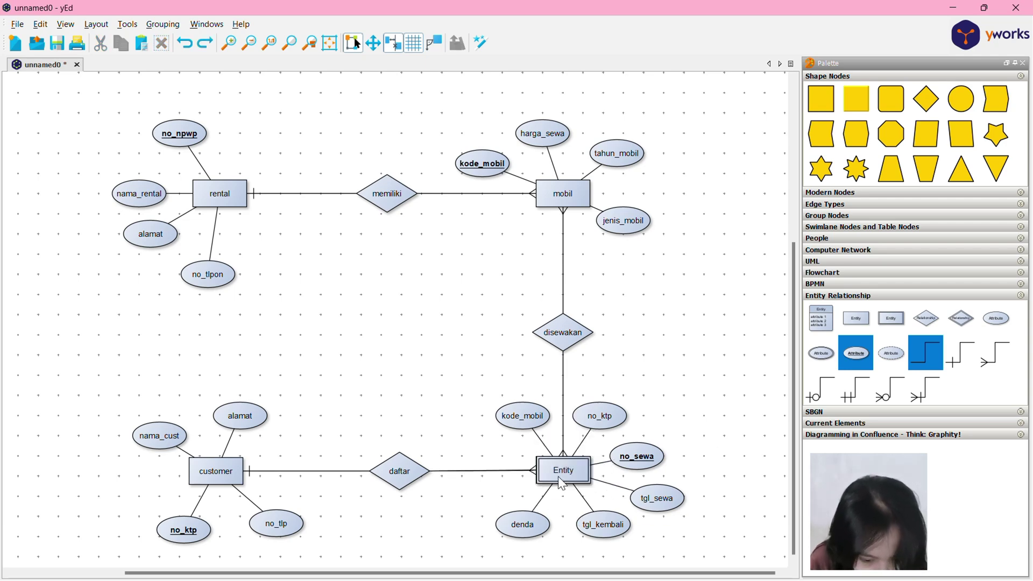
Delete the original sewa entity and move the weak entity into its place among the attributes.
left_click_drag(558, 469, 567, 528)
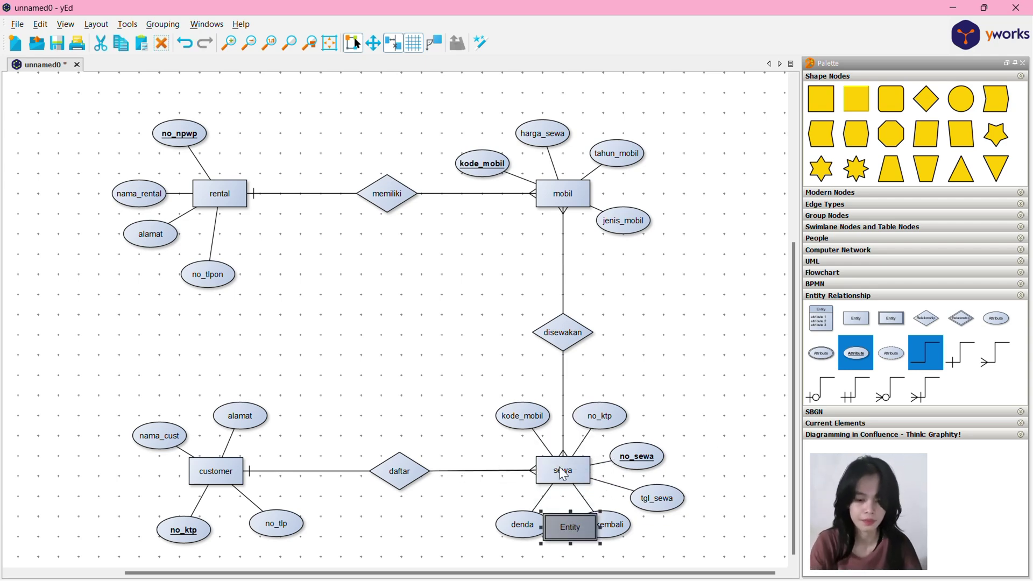
left_click(569, 476)
key("Delete")
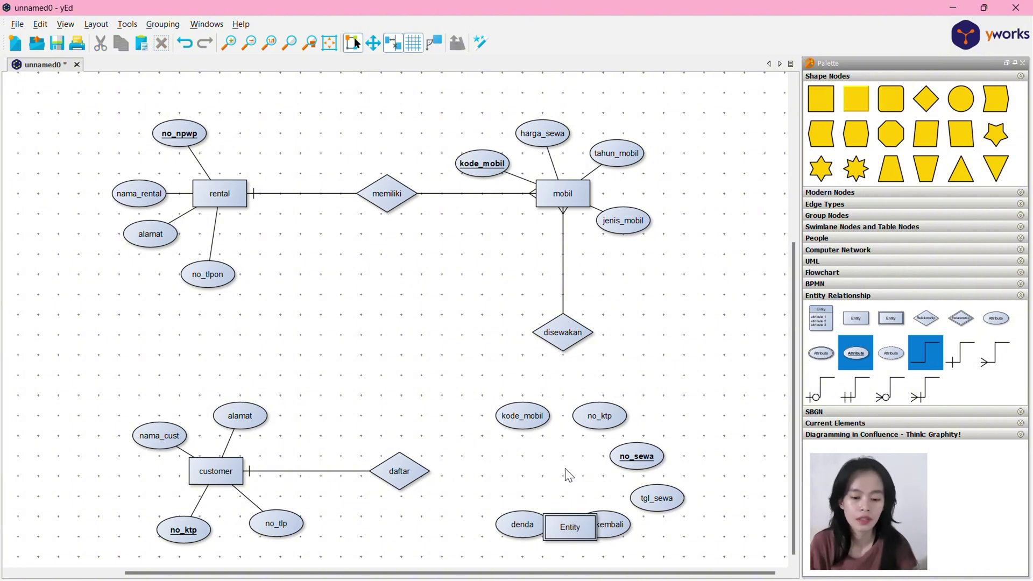
left_click_drag(582, 527, 574, 472)
Rename the weak entity as sewa.
double_click(564, 473)
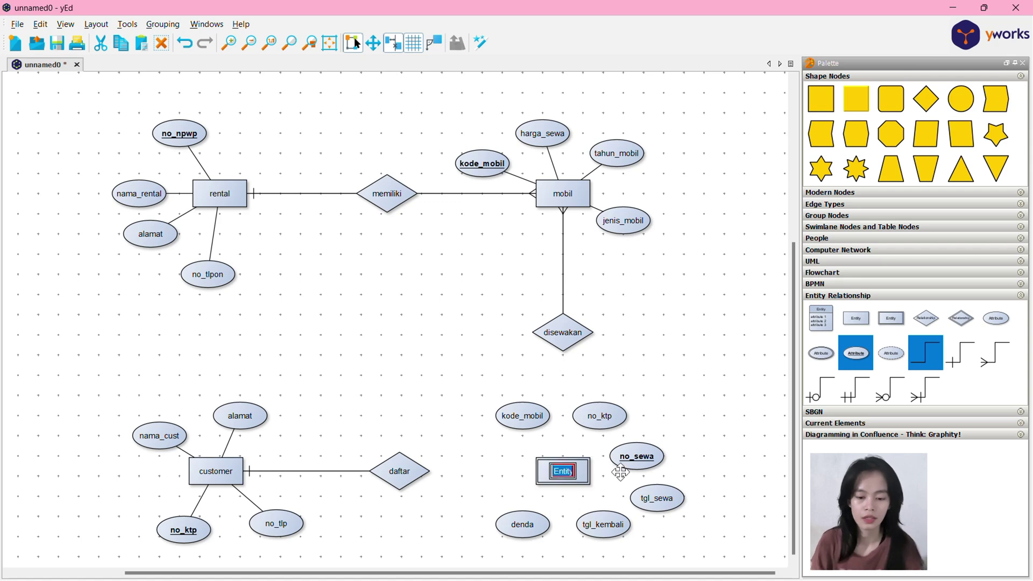
type("sewa")
left_click(622, 474)
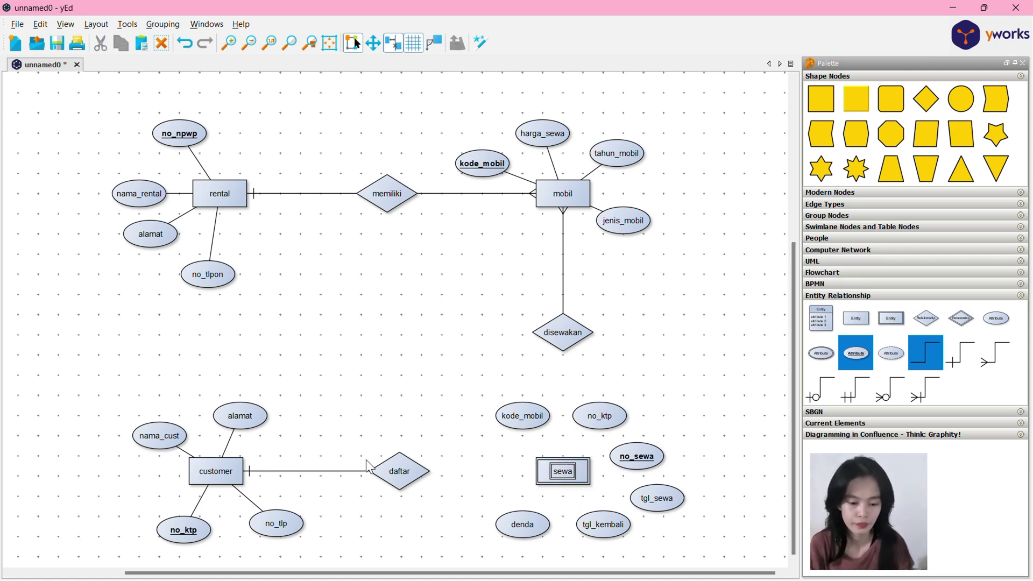
Reconnect the daftar diamond to the weak entity sewa, with the many end at sewa.
left_click(406, 472)
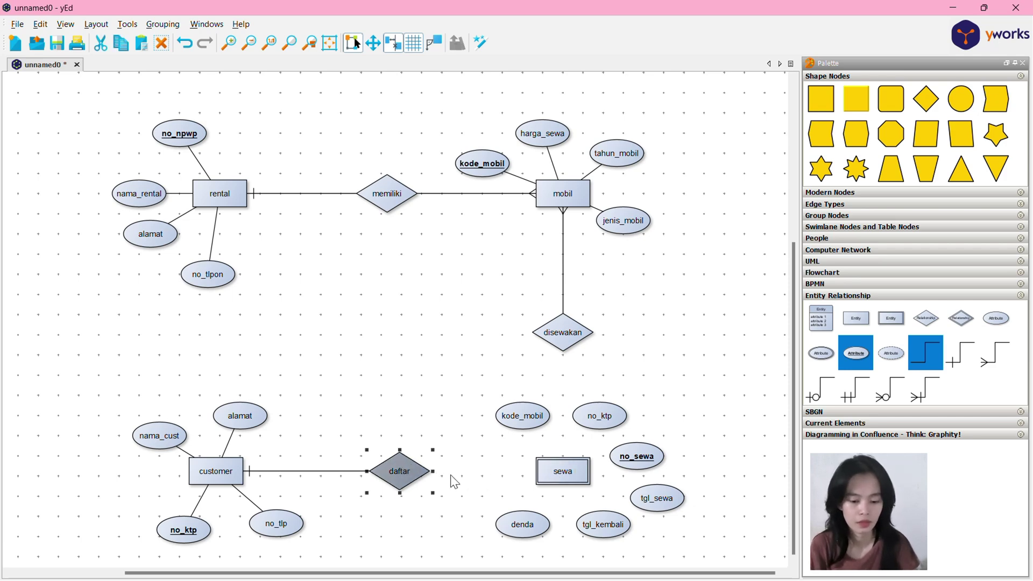
left_click_drag(401, 471, 379, 469)
key("ctrl+z")
left_click(399, 523)
Try to connect kode_mobil to sewa, undo it, and restore the edge between daftar and sewa.
left_click_drag(573, 475, 495, 401)
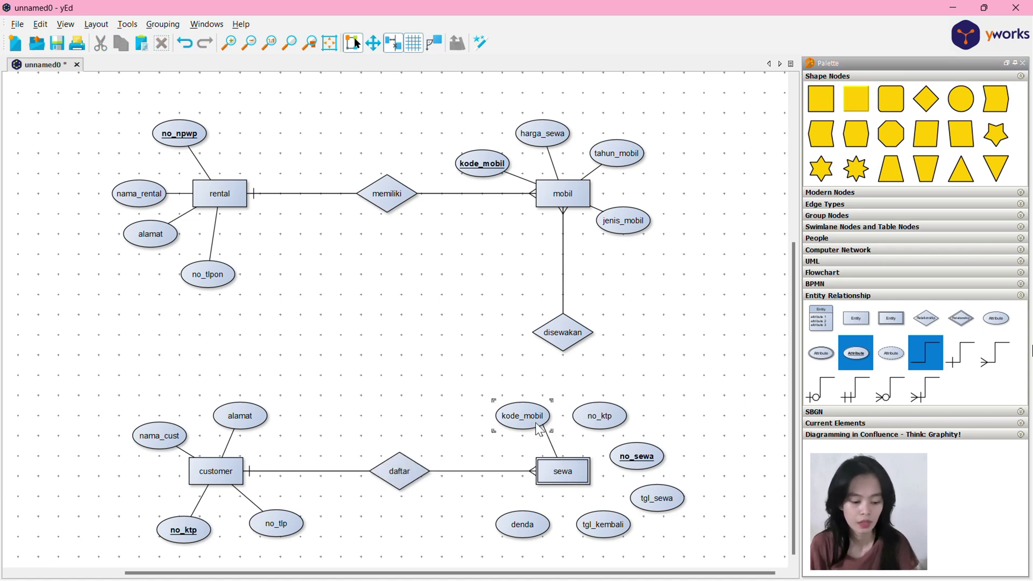
left_click(598, 421)
key("ctrl+z")
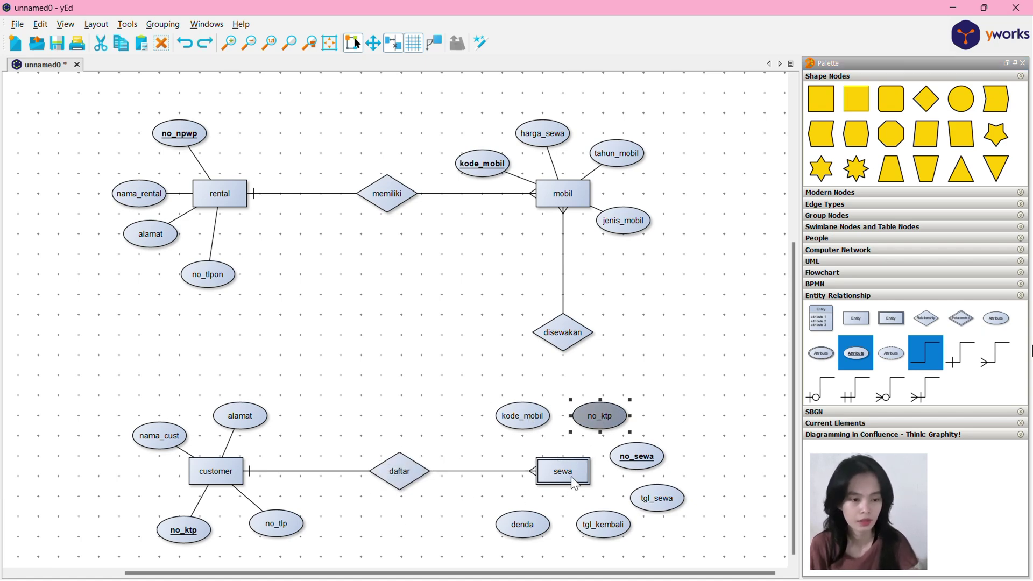
key("ctrl+z")
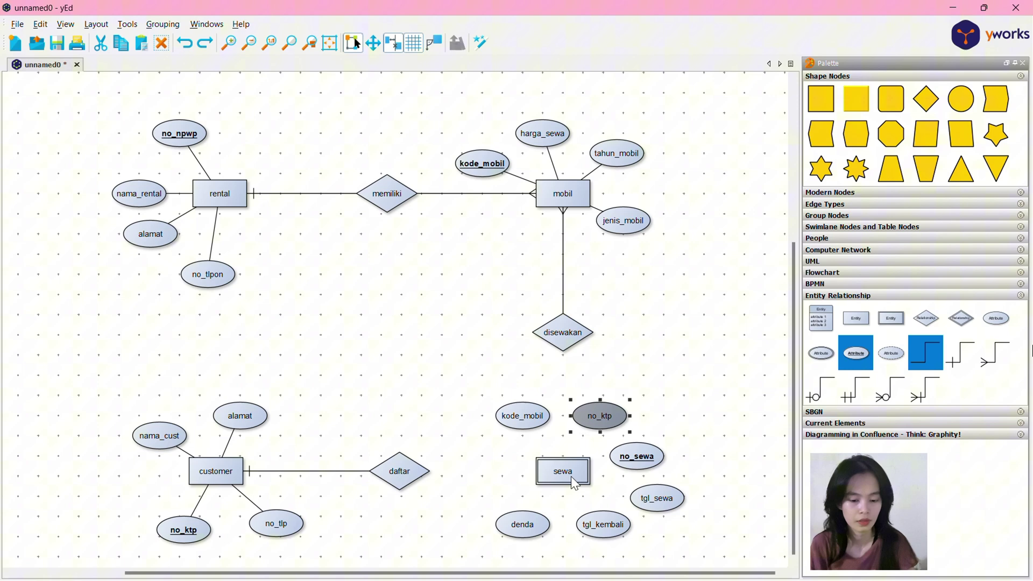
left_click(207, 46)
Connect kode_mobil, no_ktp, no_sewa, tgl_sewa, tgl_kembali and denda to the weak entity sewa with plain edges.
left_click_drag(573, 473, 503, 396)
left_click_drag(540, 436, 539, 436)
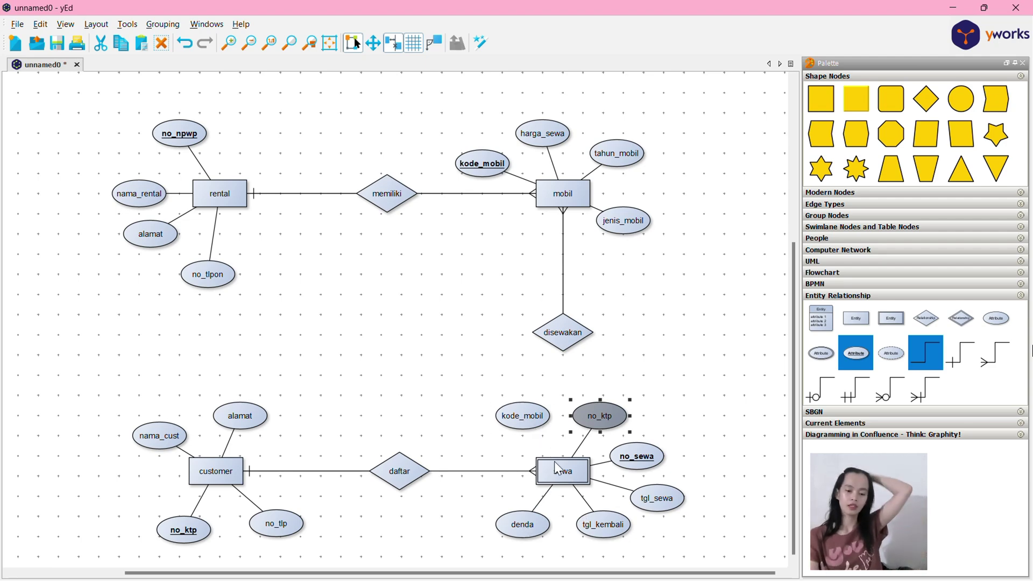
left_click_drag(519, 396, 518, 427)
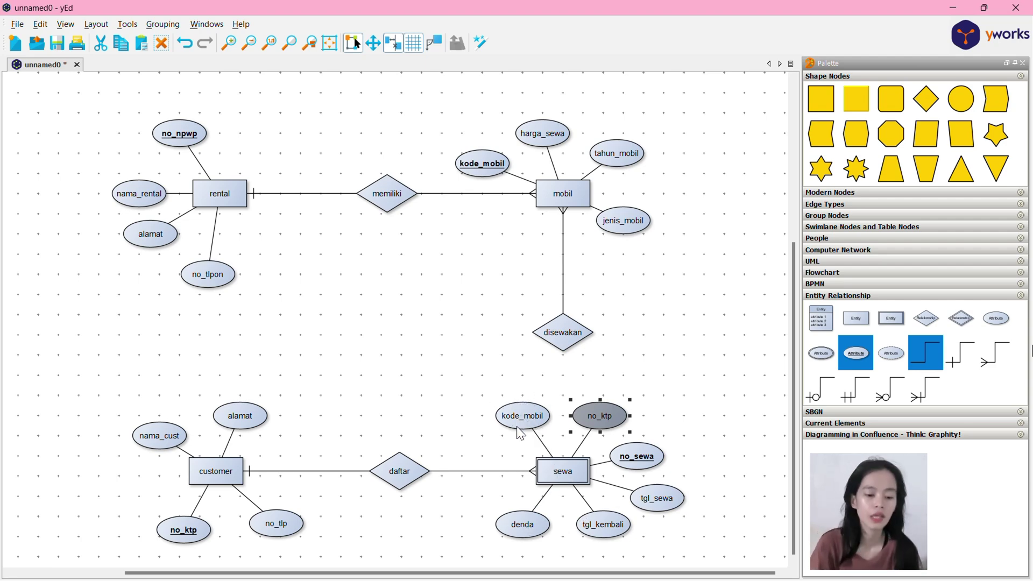
left_click(633, 380)
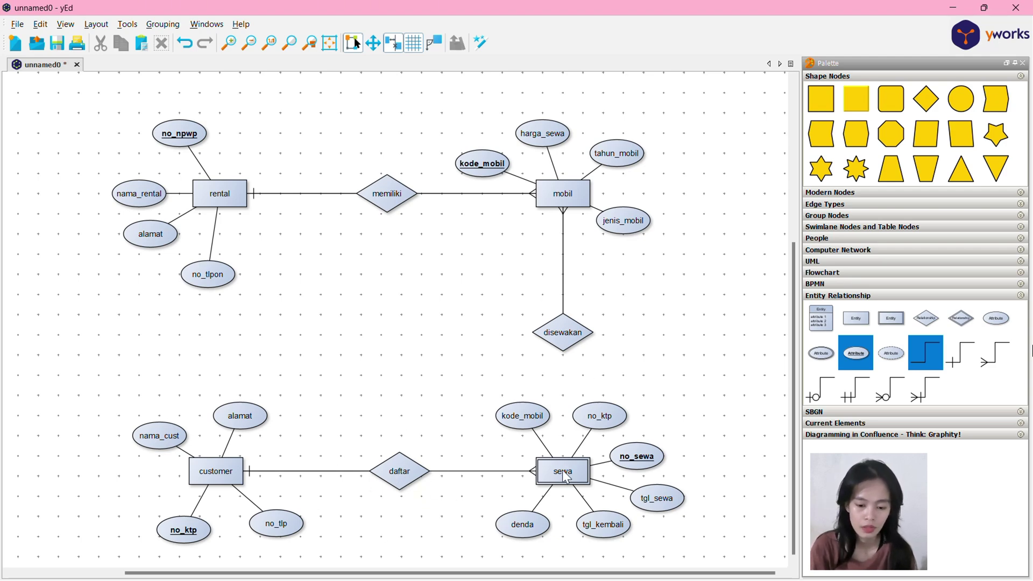
Connect sewa to the disewakan diamond and add a cardinality edge with the many end at sewa.
left_click_drag(567, 477, 563, 349)
left_click(997, 366)
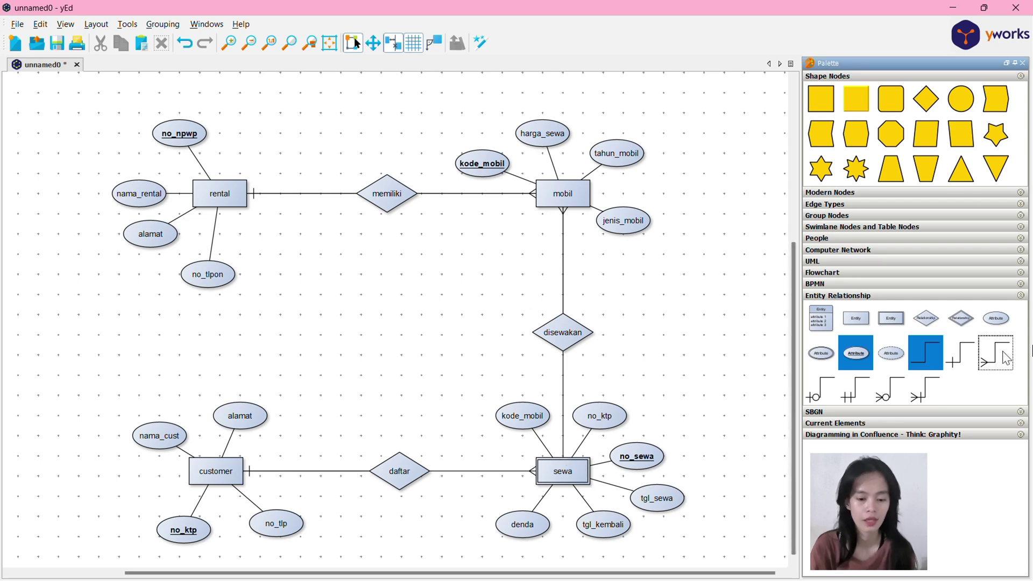
left_click_drag(565, 474, 557, 348)
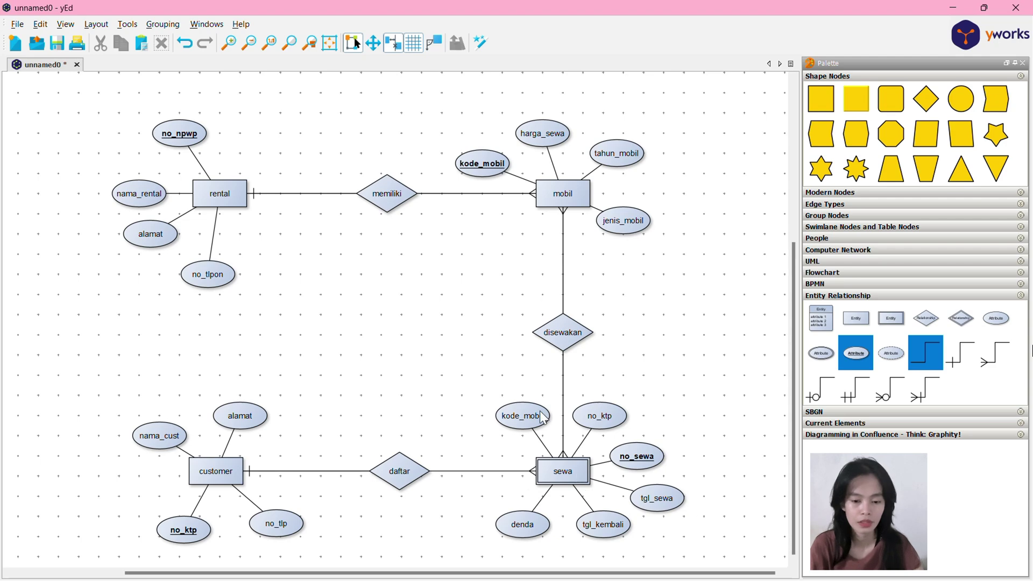
Switch to the Notepad note on LamaSewa, review why it is a derived attribute, and return to yEd.
key("alt+Tab")
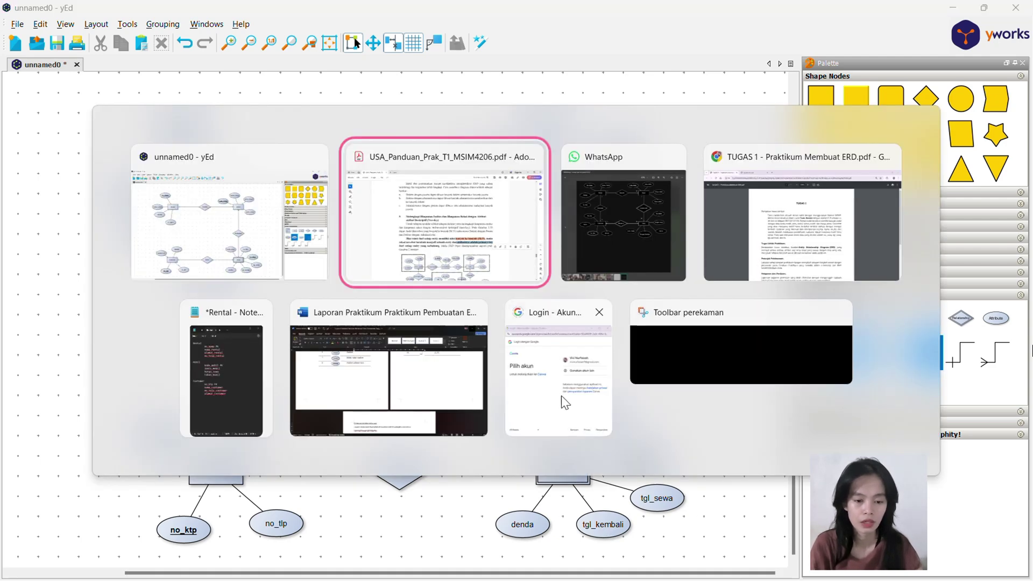
key("alt+Tab")
key("alt+Tab")
key("alt+Tab")
left_click(876, 346)
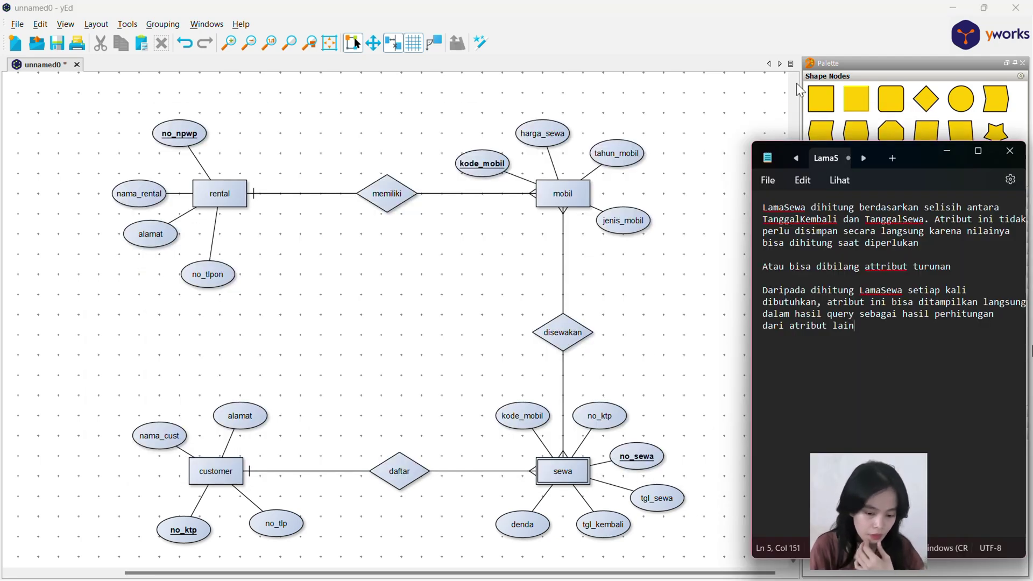
left_click(683, 258)
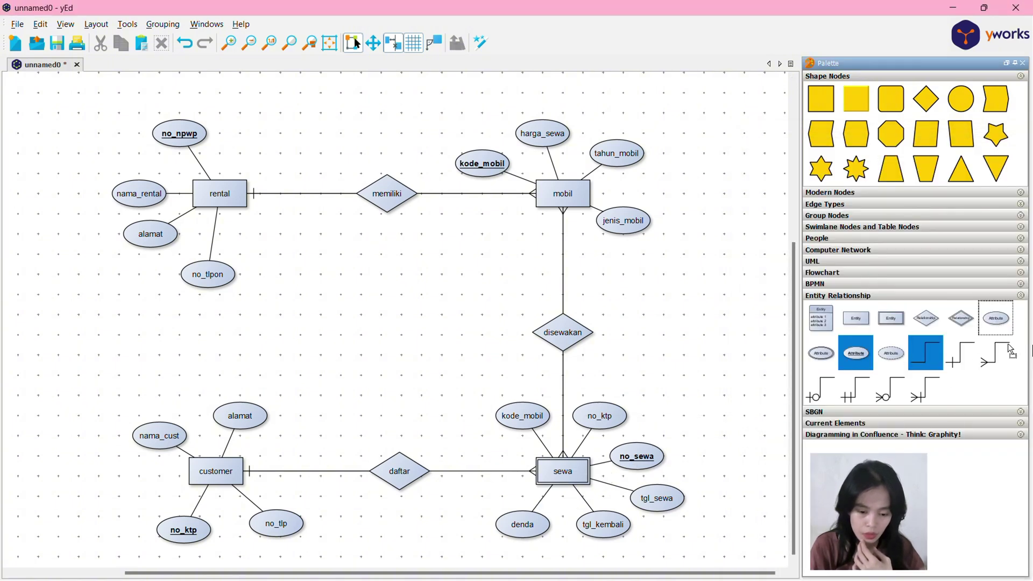
Add a derived attribute named lama_sewa beside denda and connect it to the sewa entity.
left_click_drag(892, 353, 472, 499)
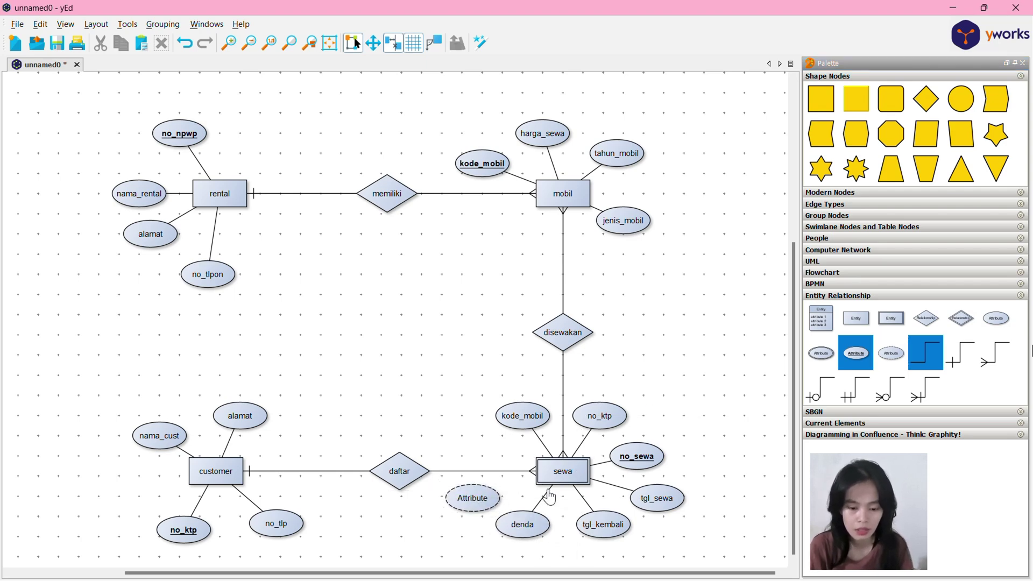
left_click_drag(973, 356, 464, 505)
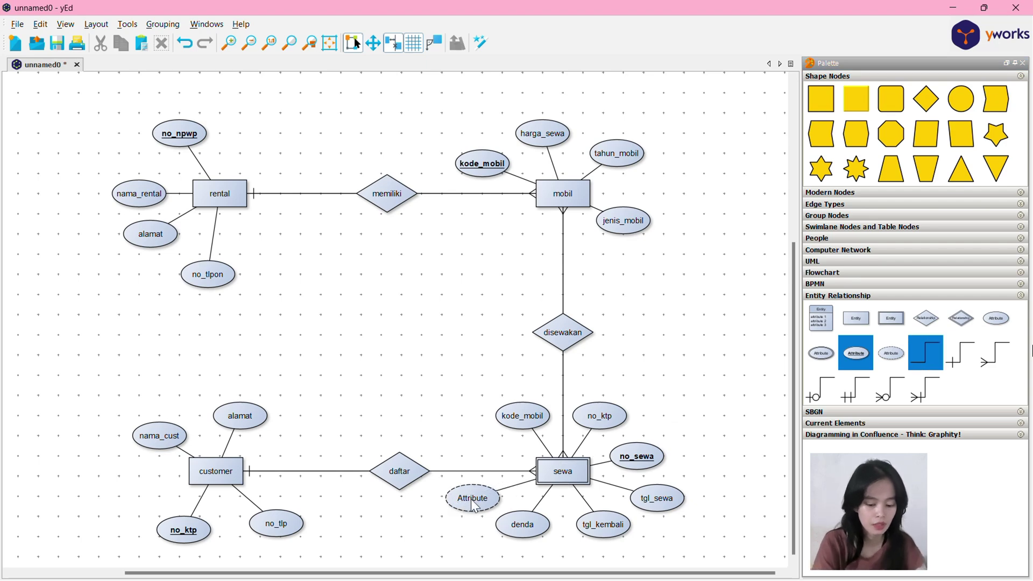
double_click(473, 501)
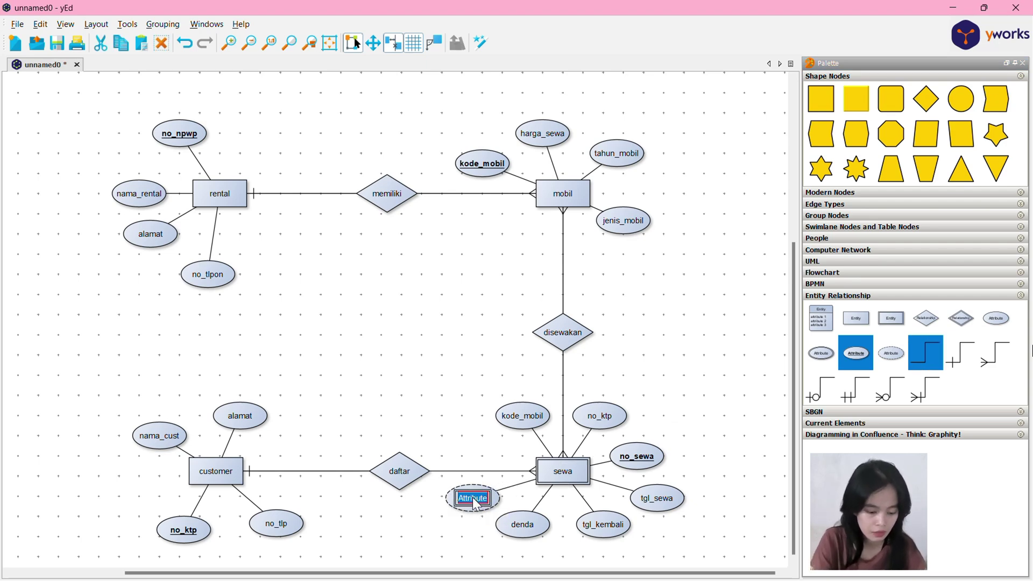
type("lama")
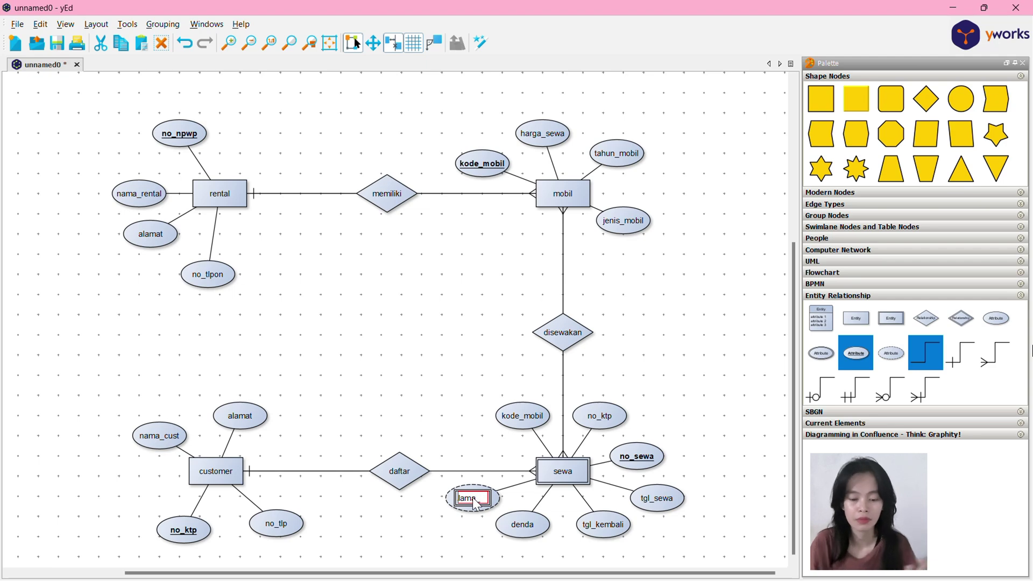
type("_sewa")
key("Return")
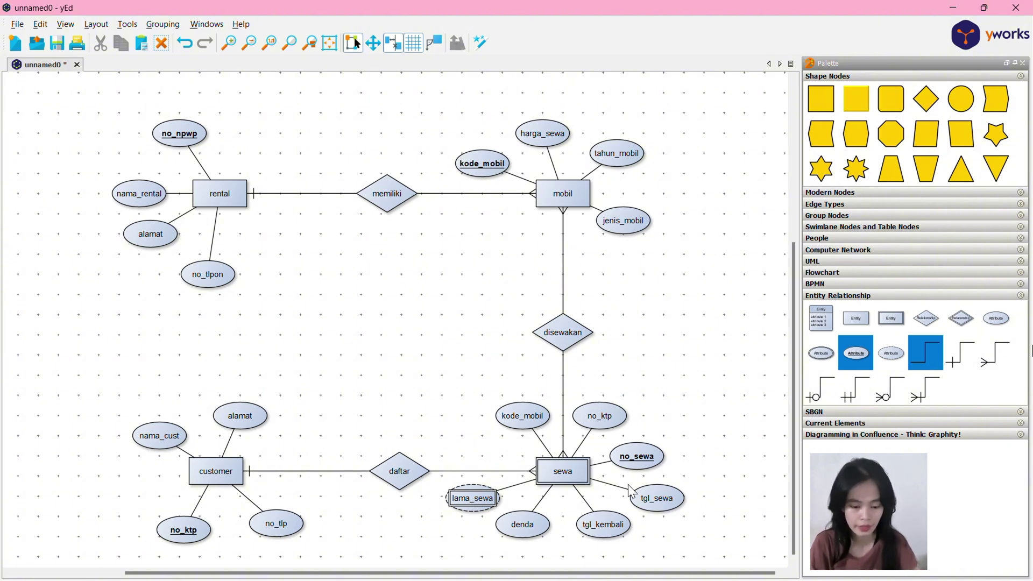
left_click(707, 422)
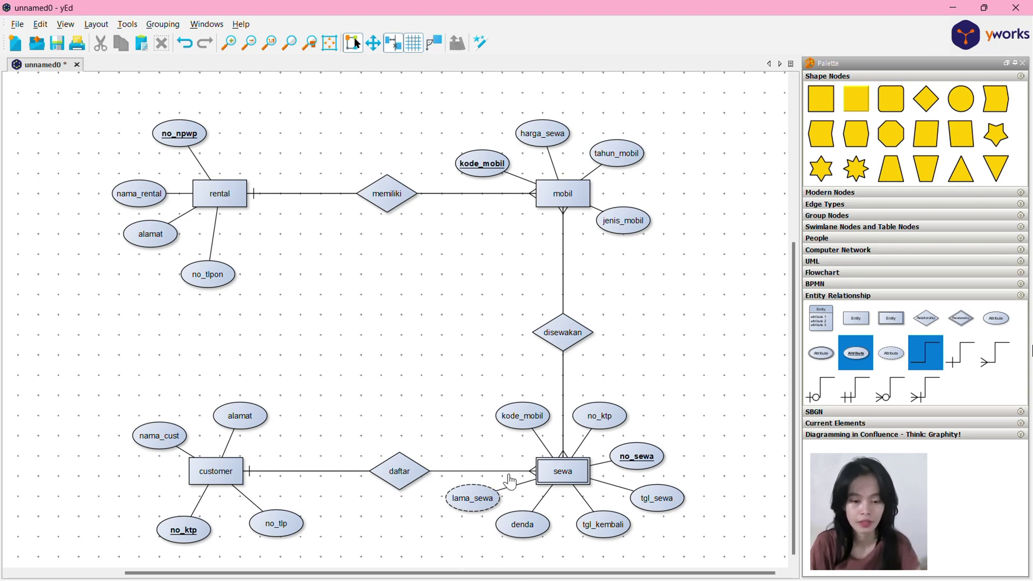
Switch back to the Notepad note explaining the LamaSewa attribute.
key("alt+Tab")
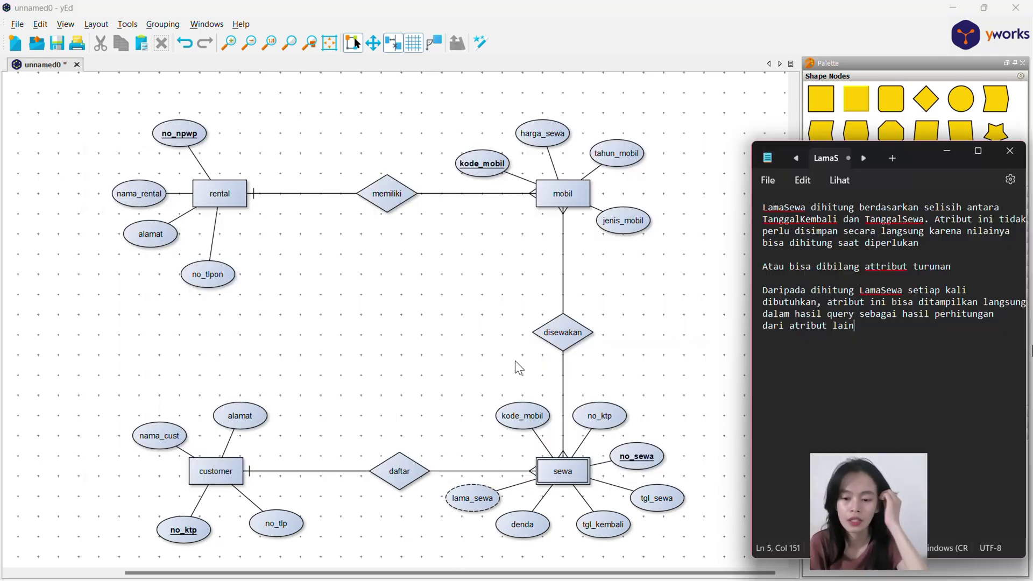